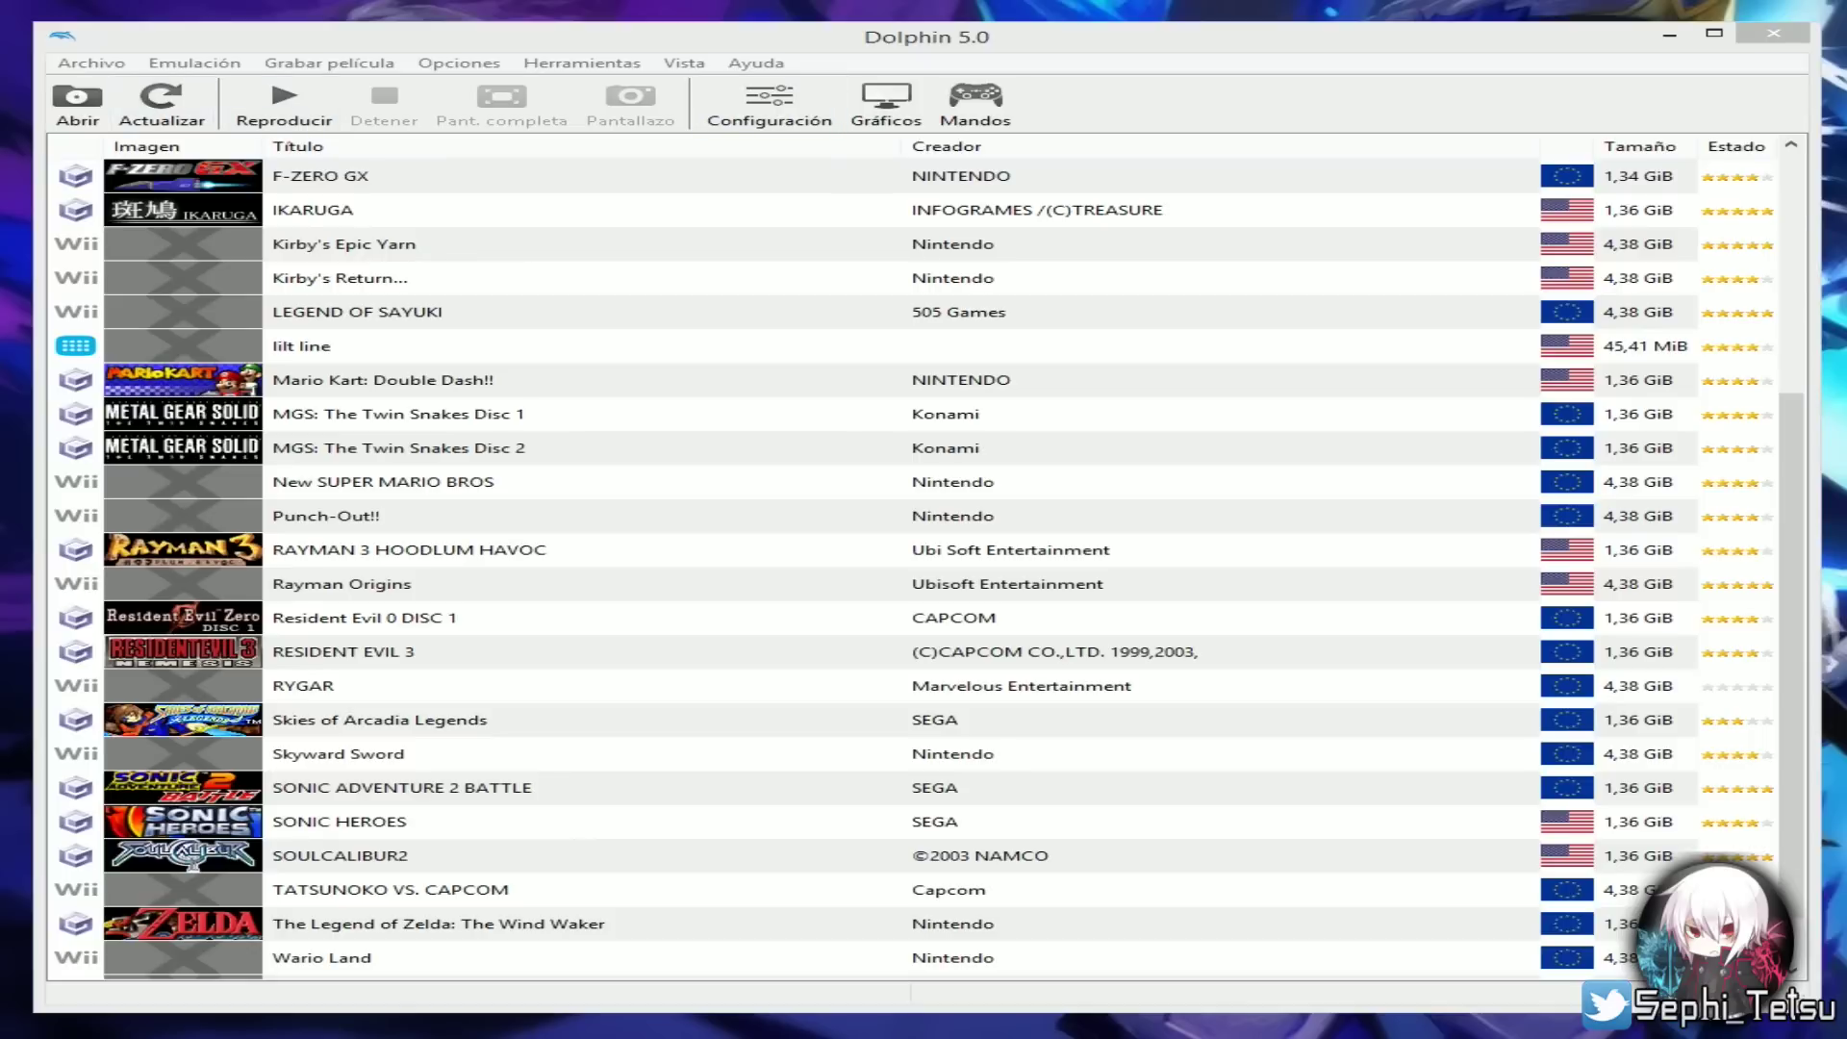
- Look through the file, emulation and movie-recording commands, including the frame-skip (Salto de fotogramas) values
click(92, 62)
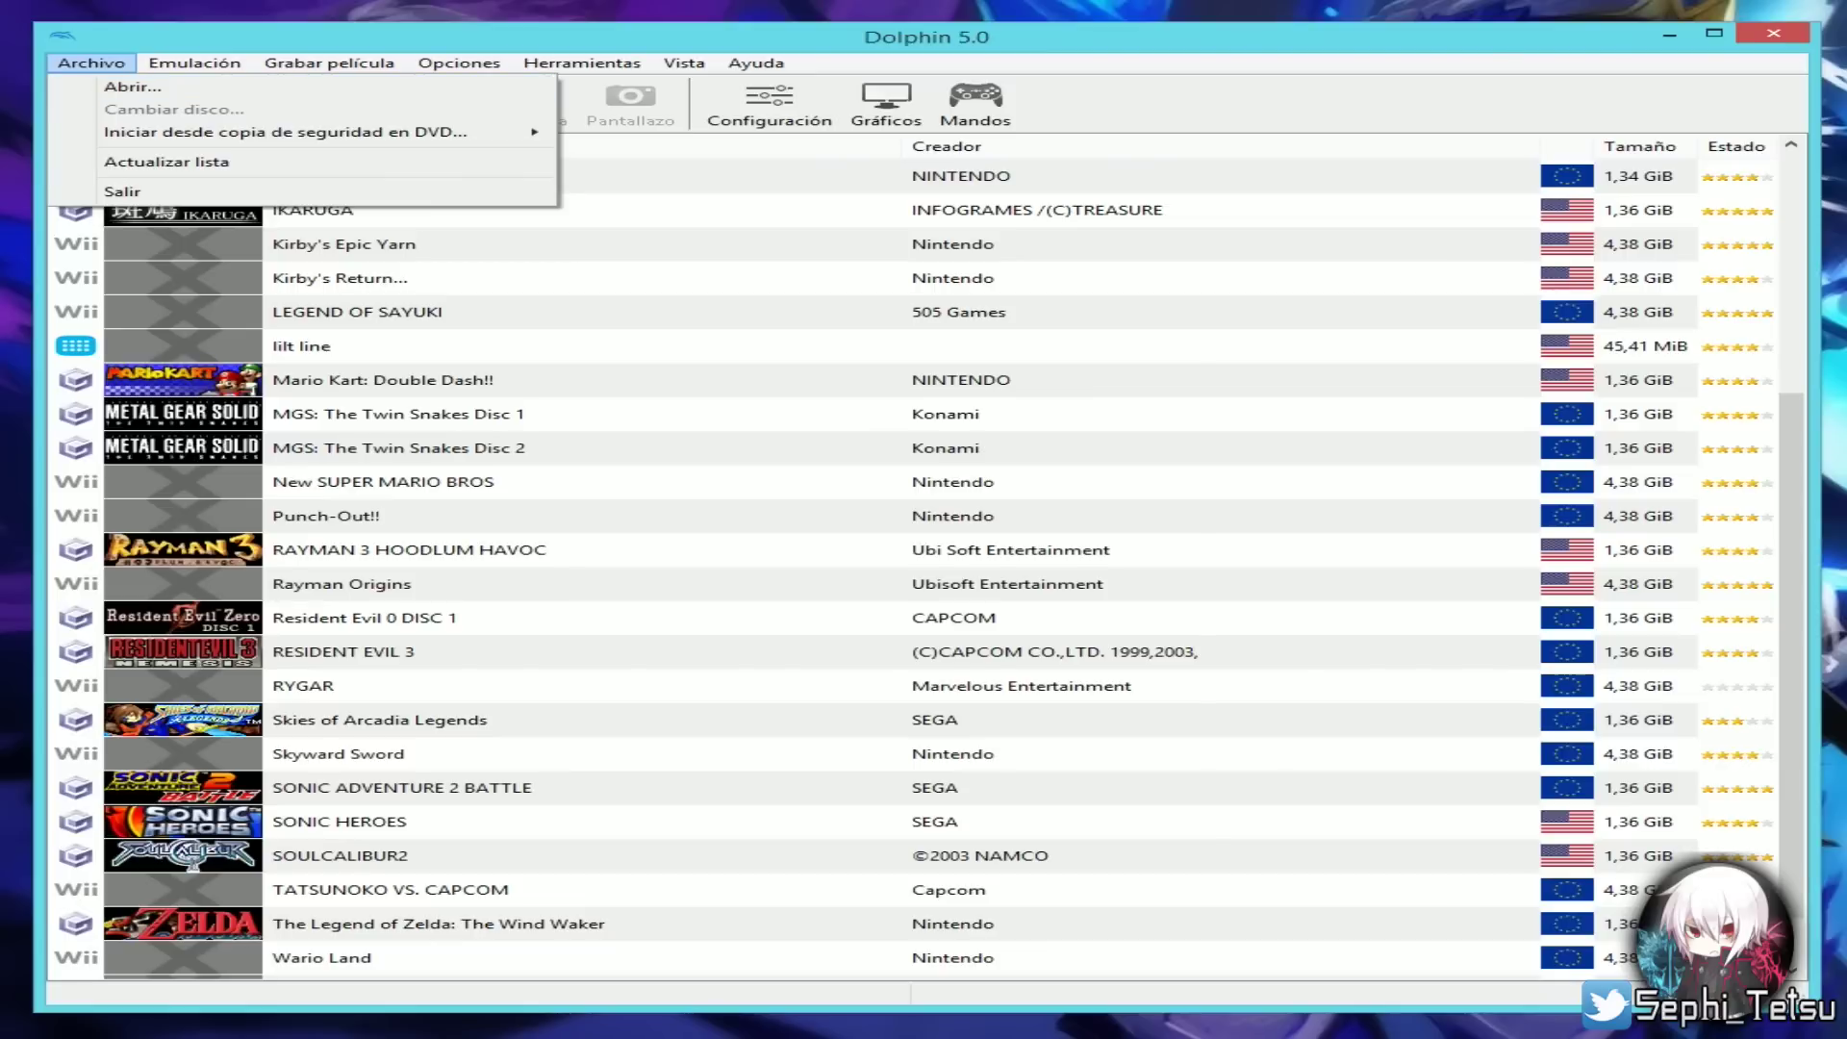
key(Escape)
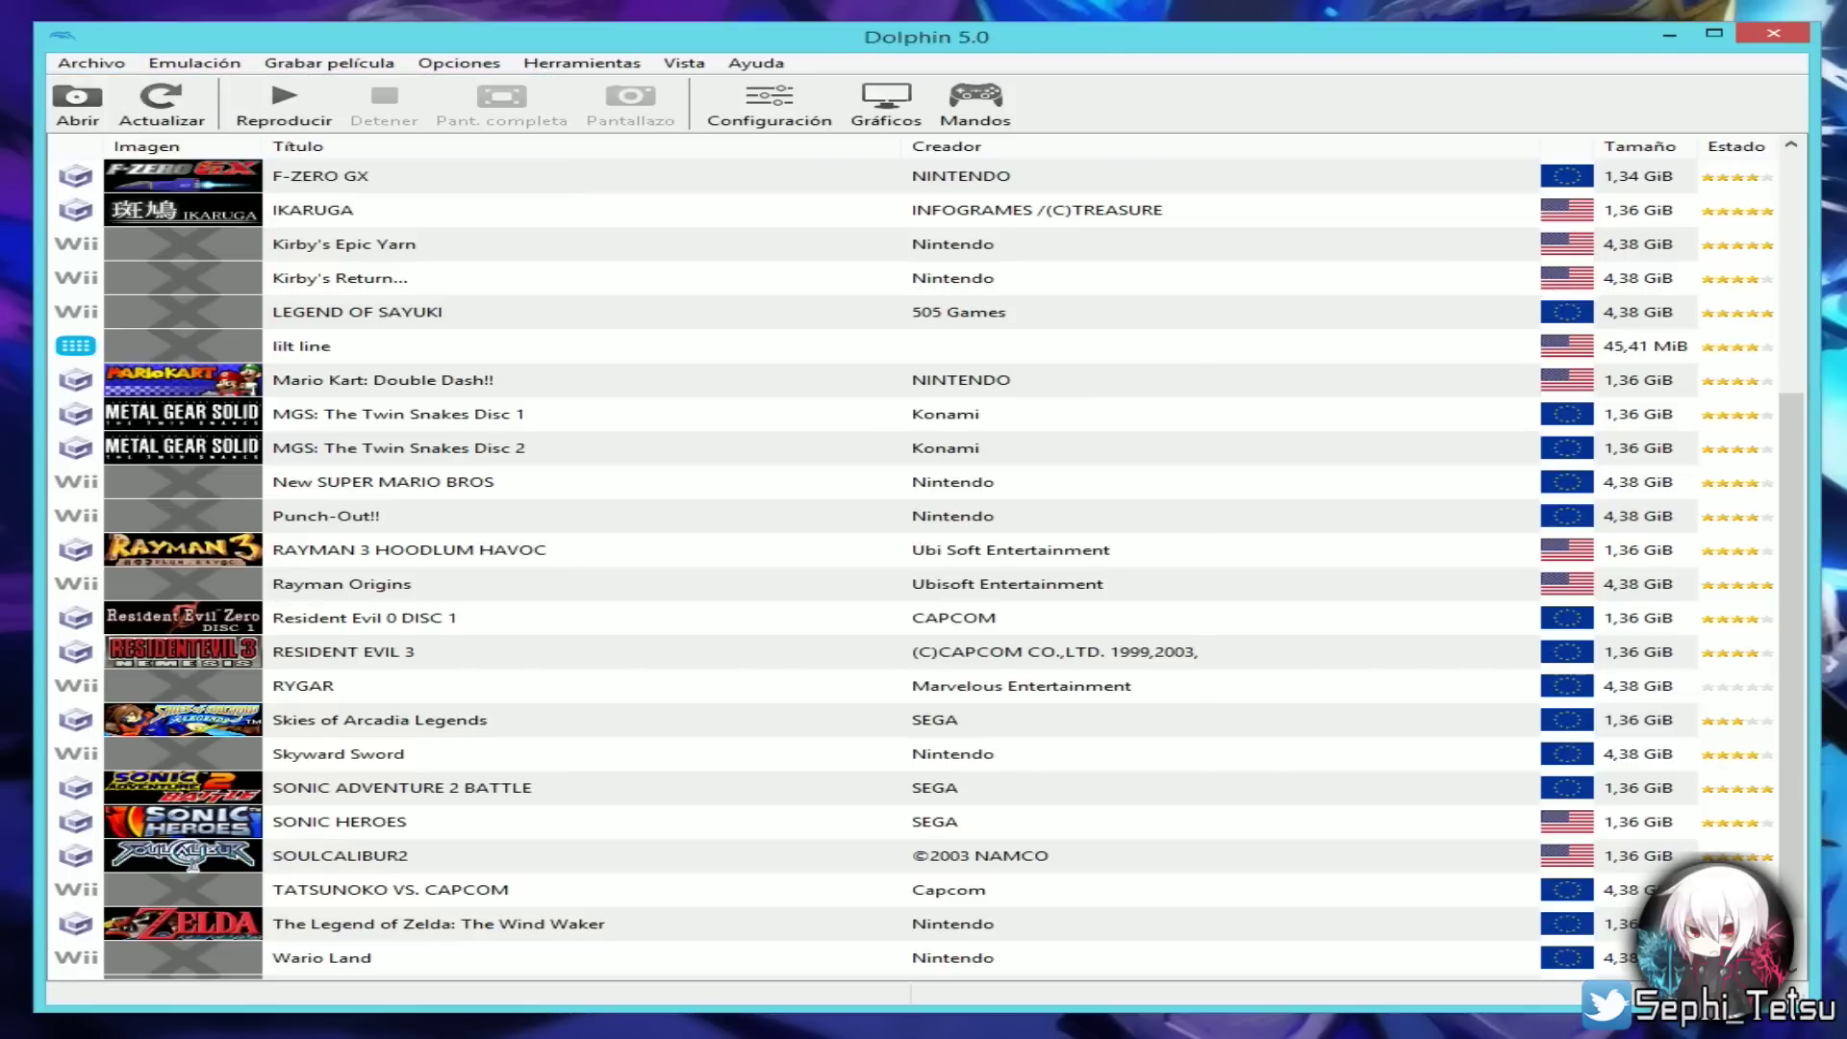
key(alt+a)
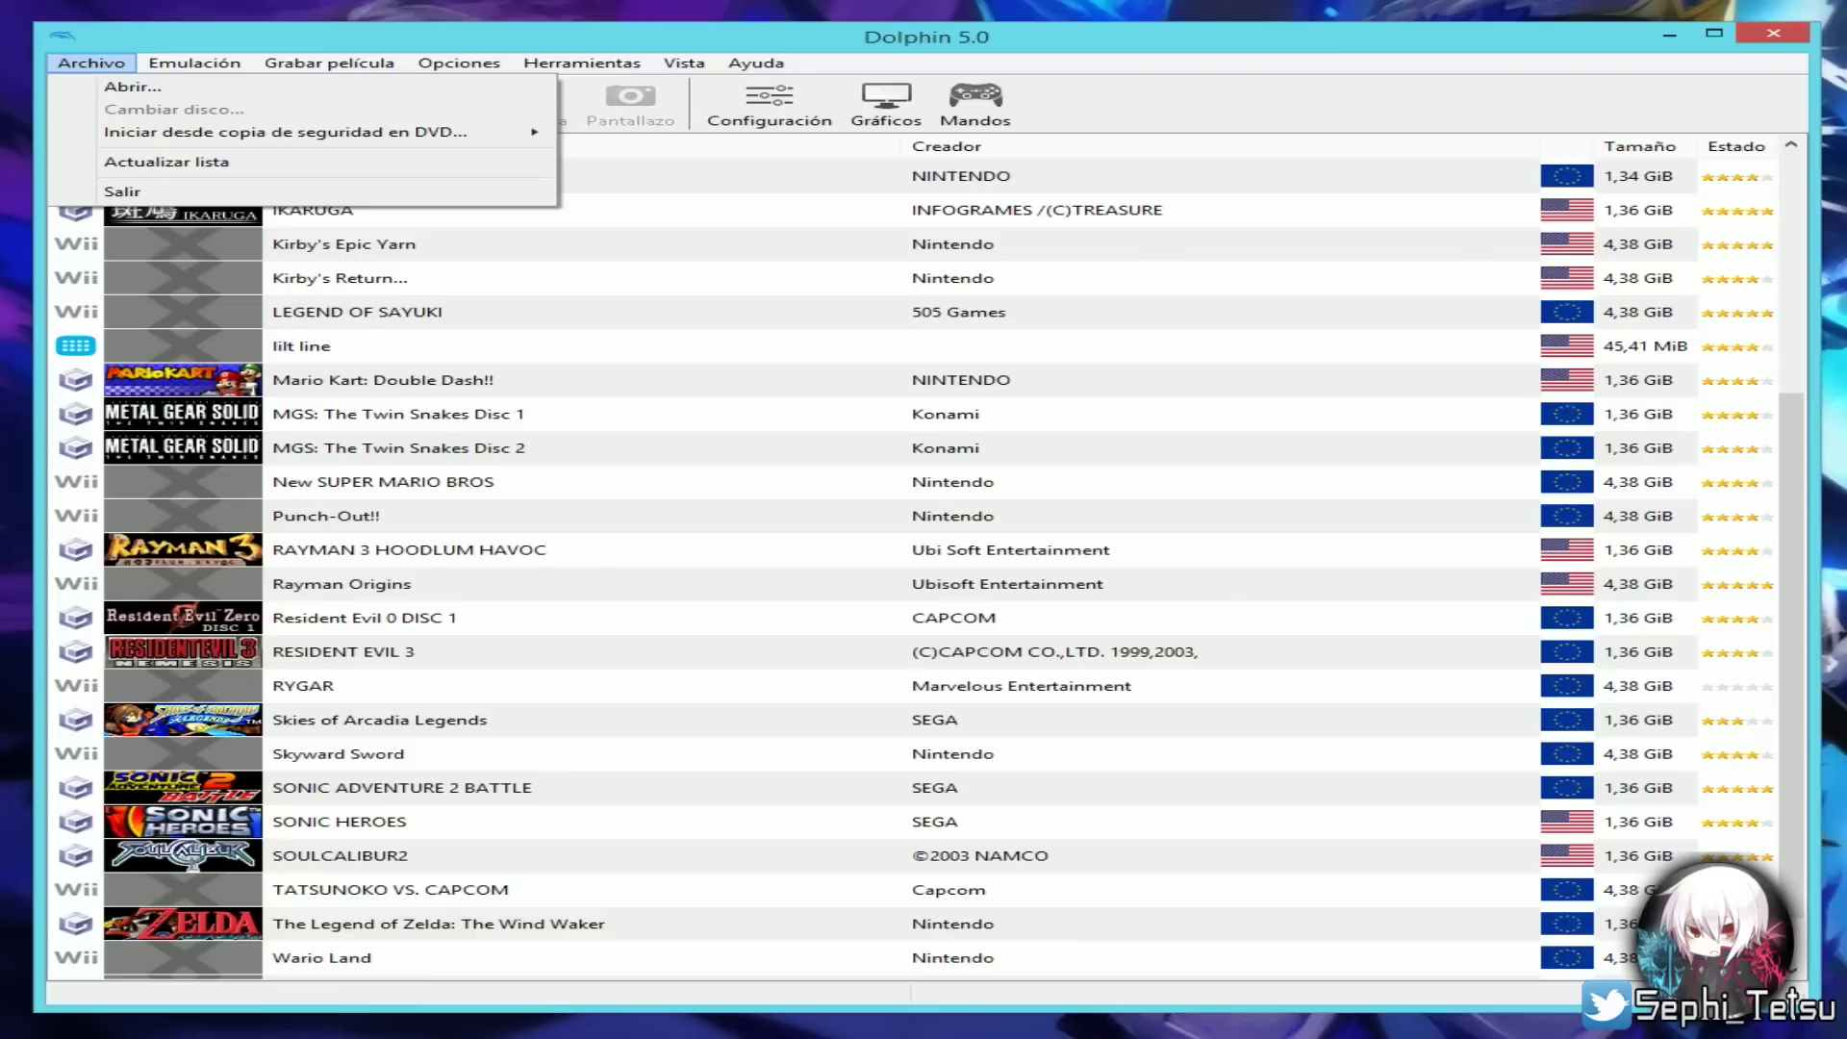
key(Down)
key(Right)
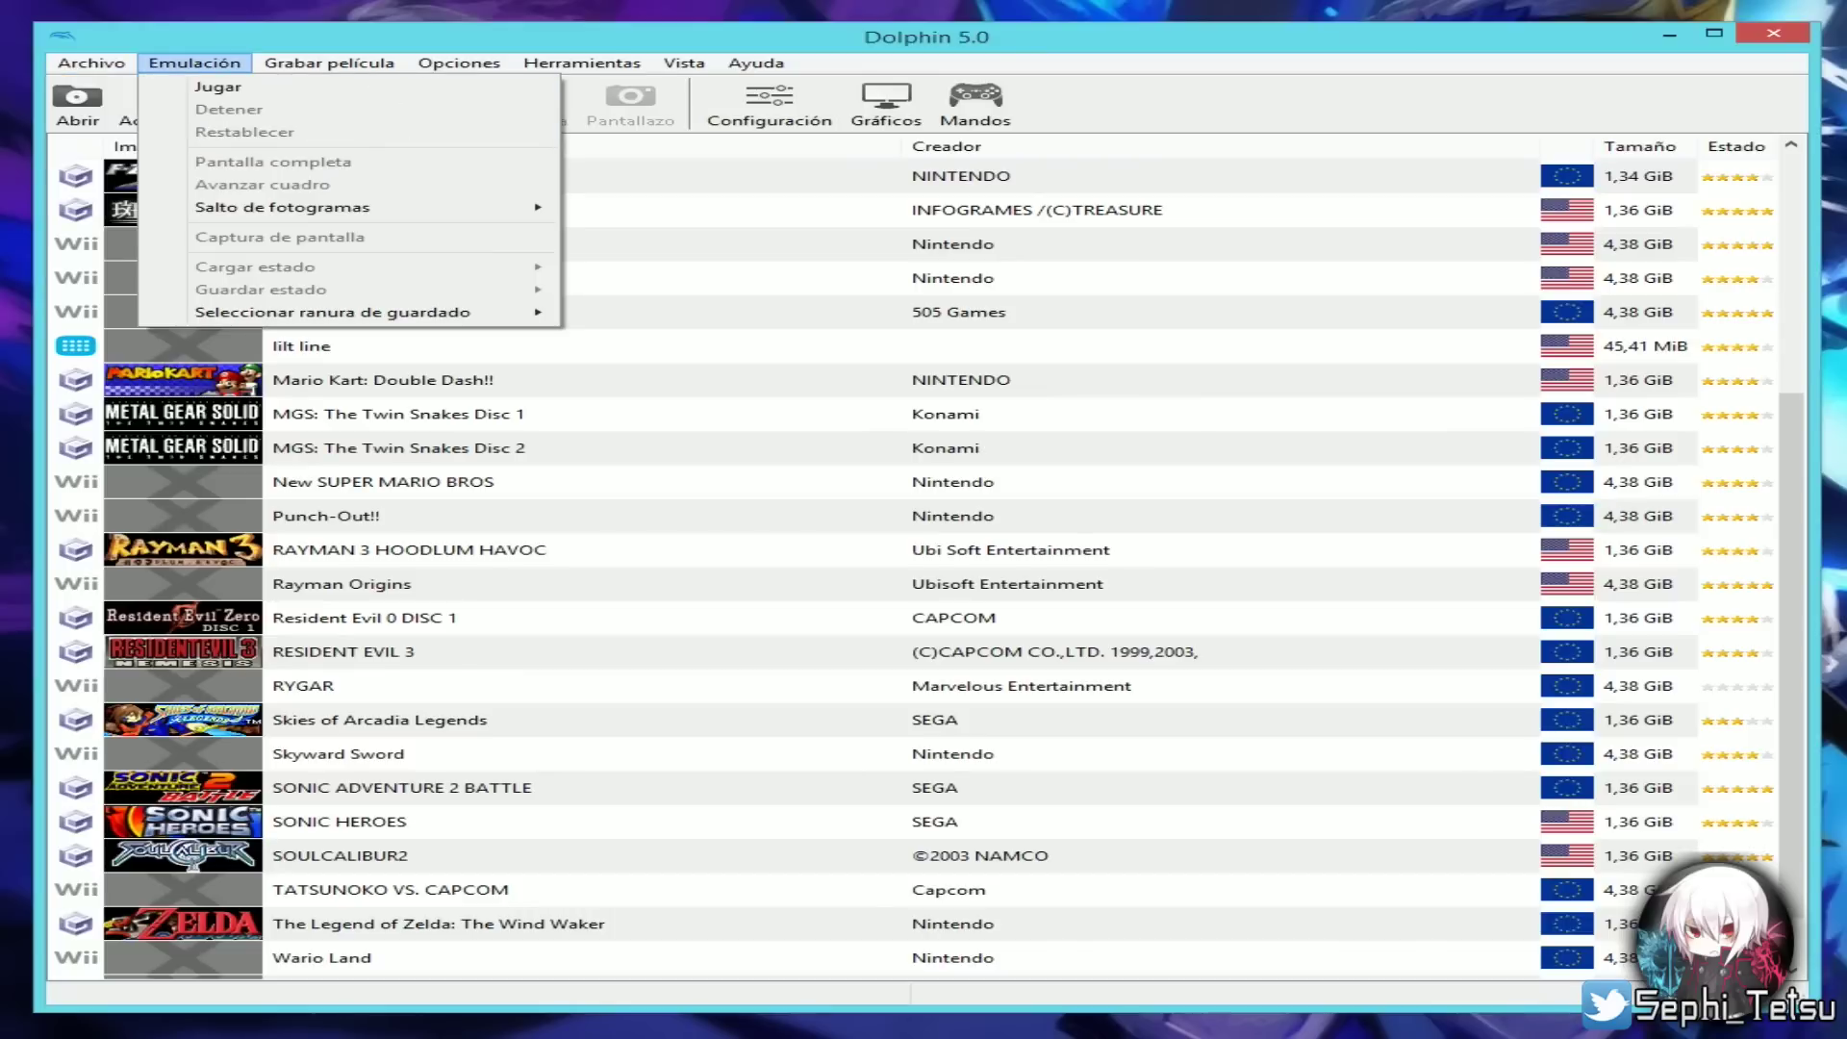
key(Left)
key(Right)
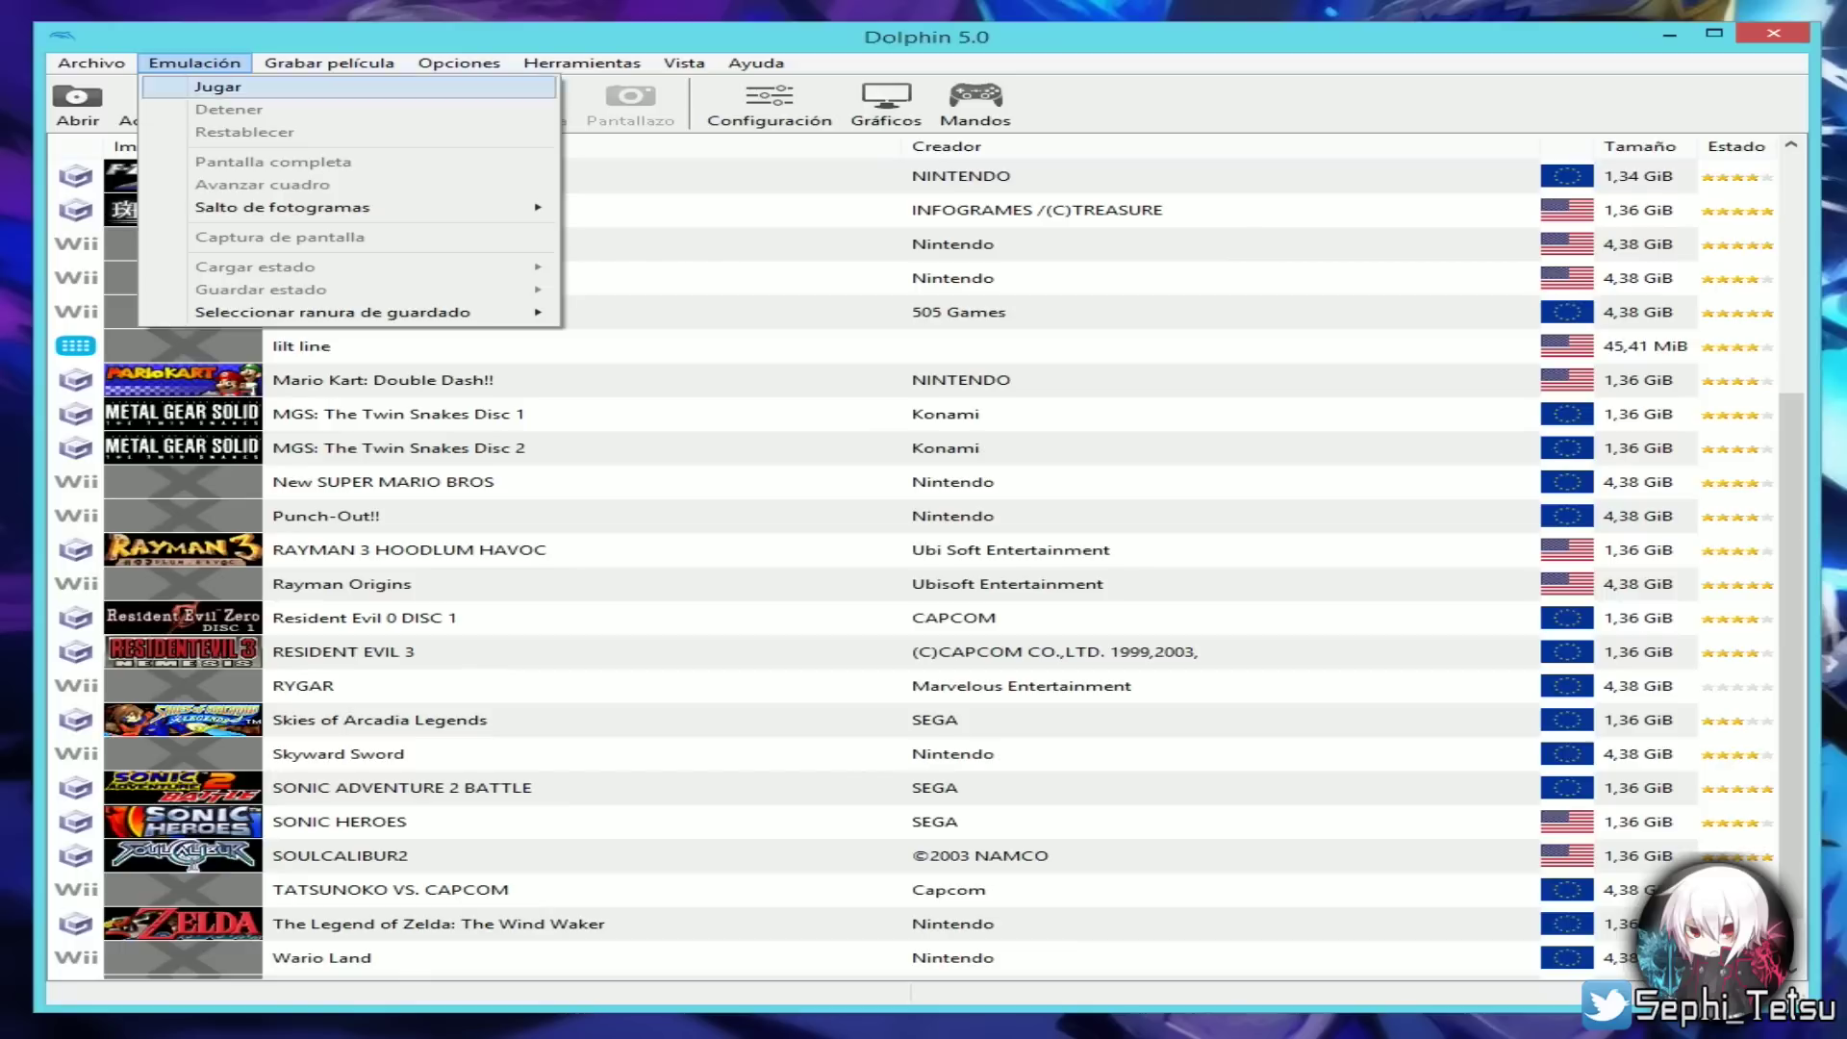
key(Down)
key(Down)
key(Down)
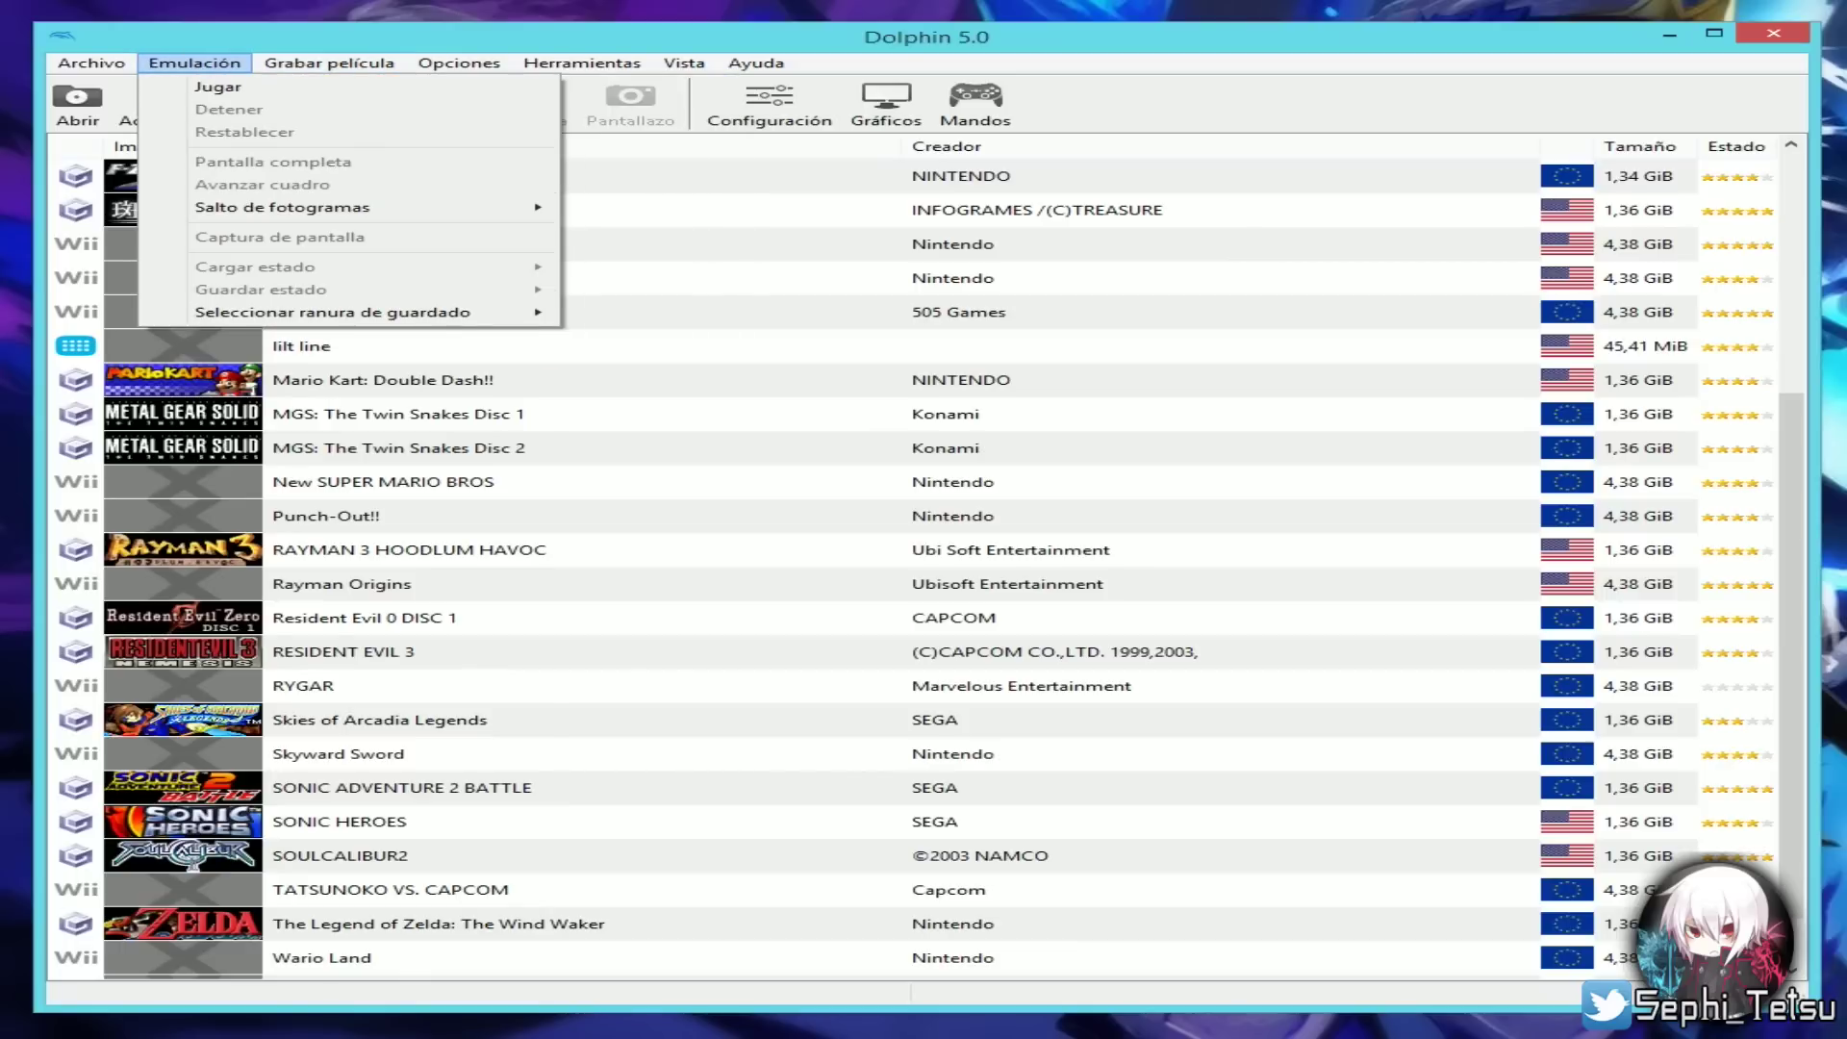
key(Down)
key(Down)
key(Right)
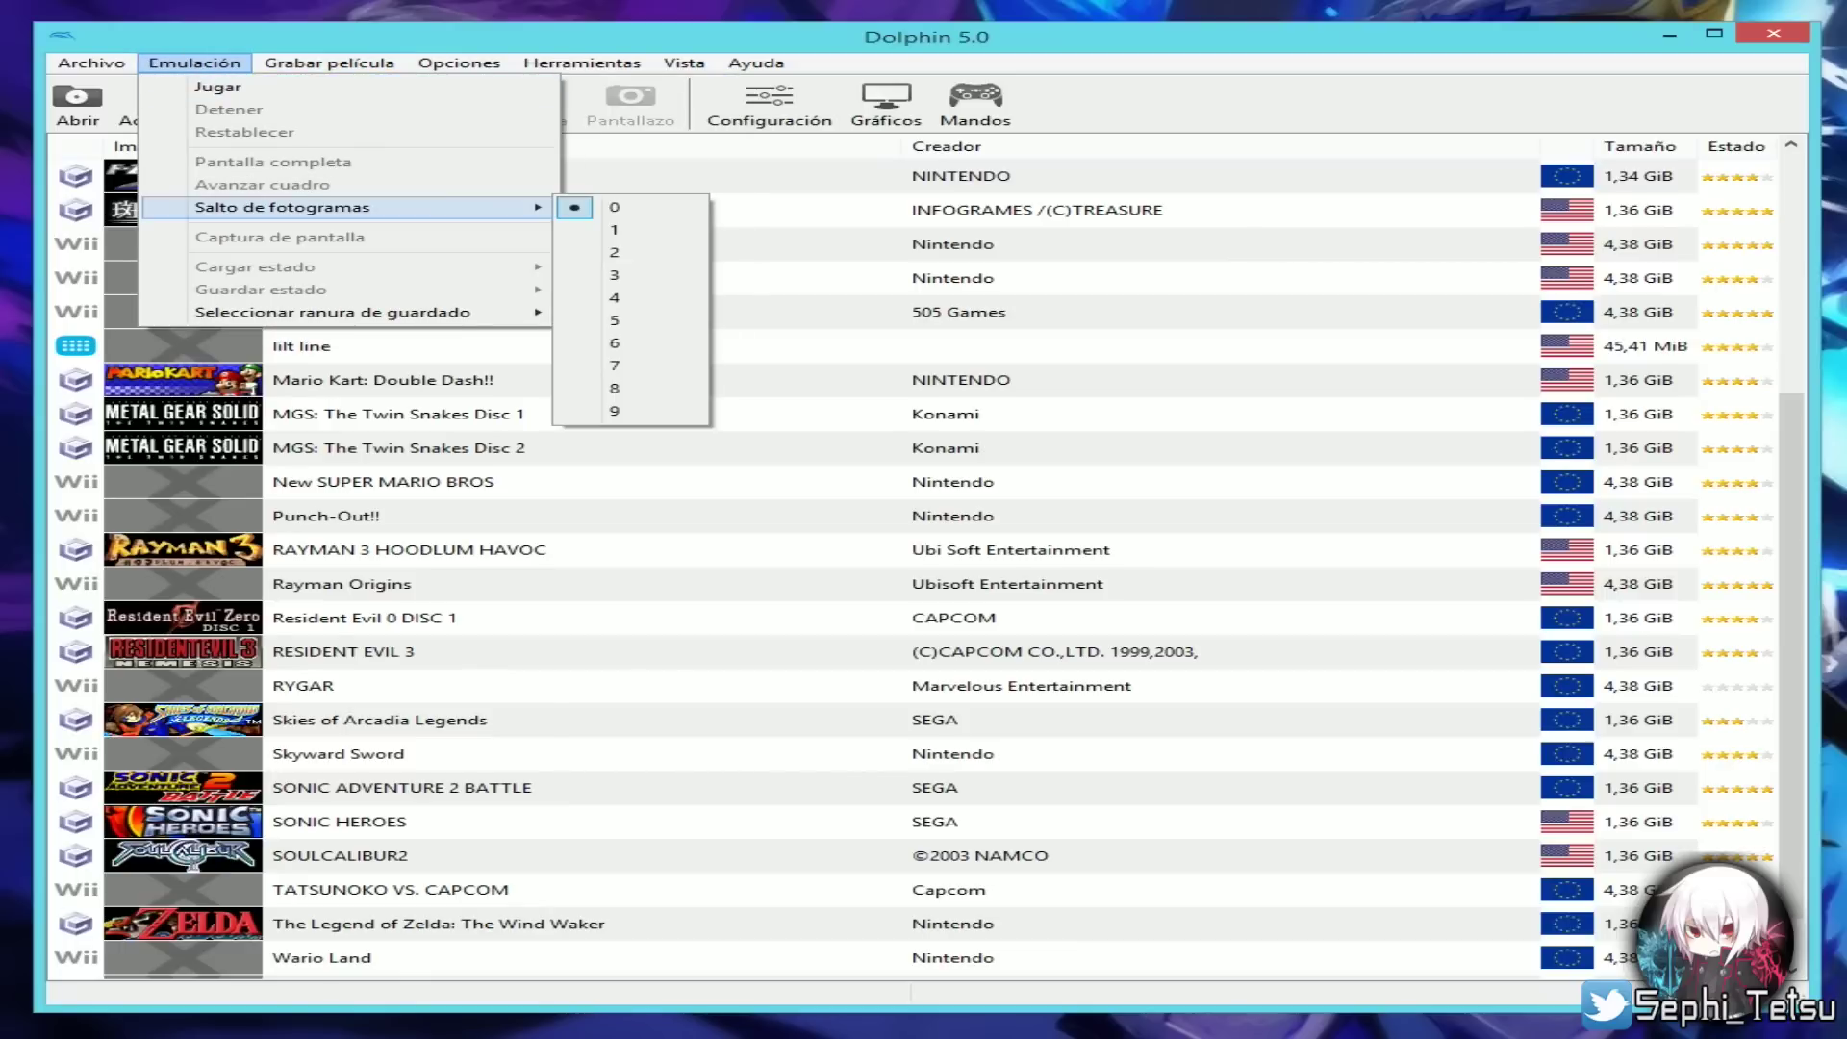
key(Down)
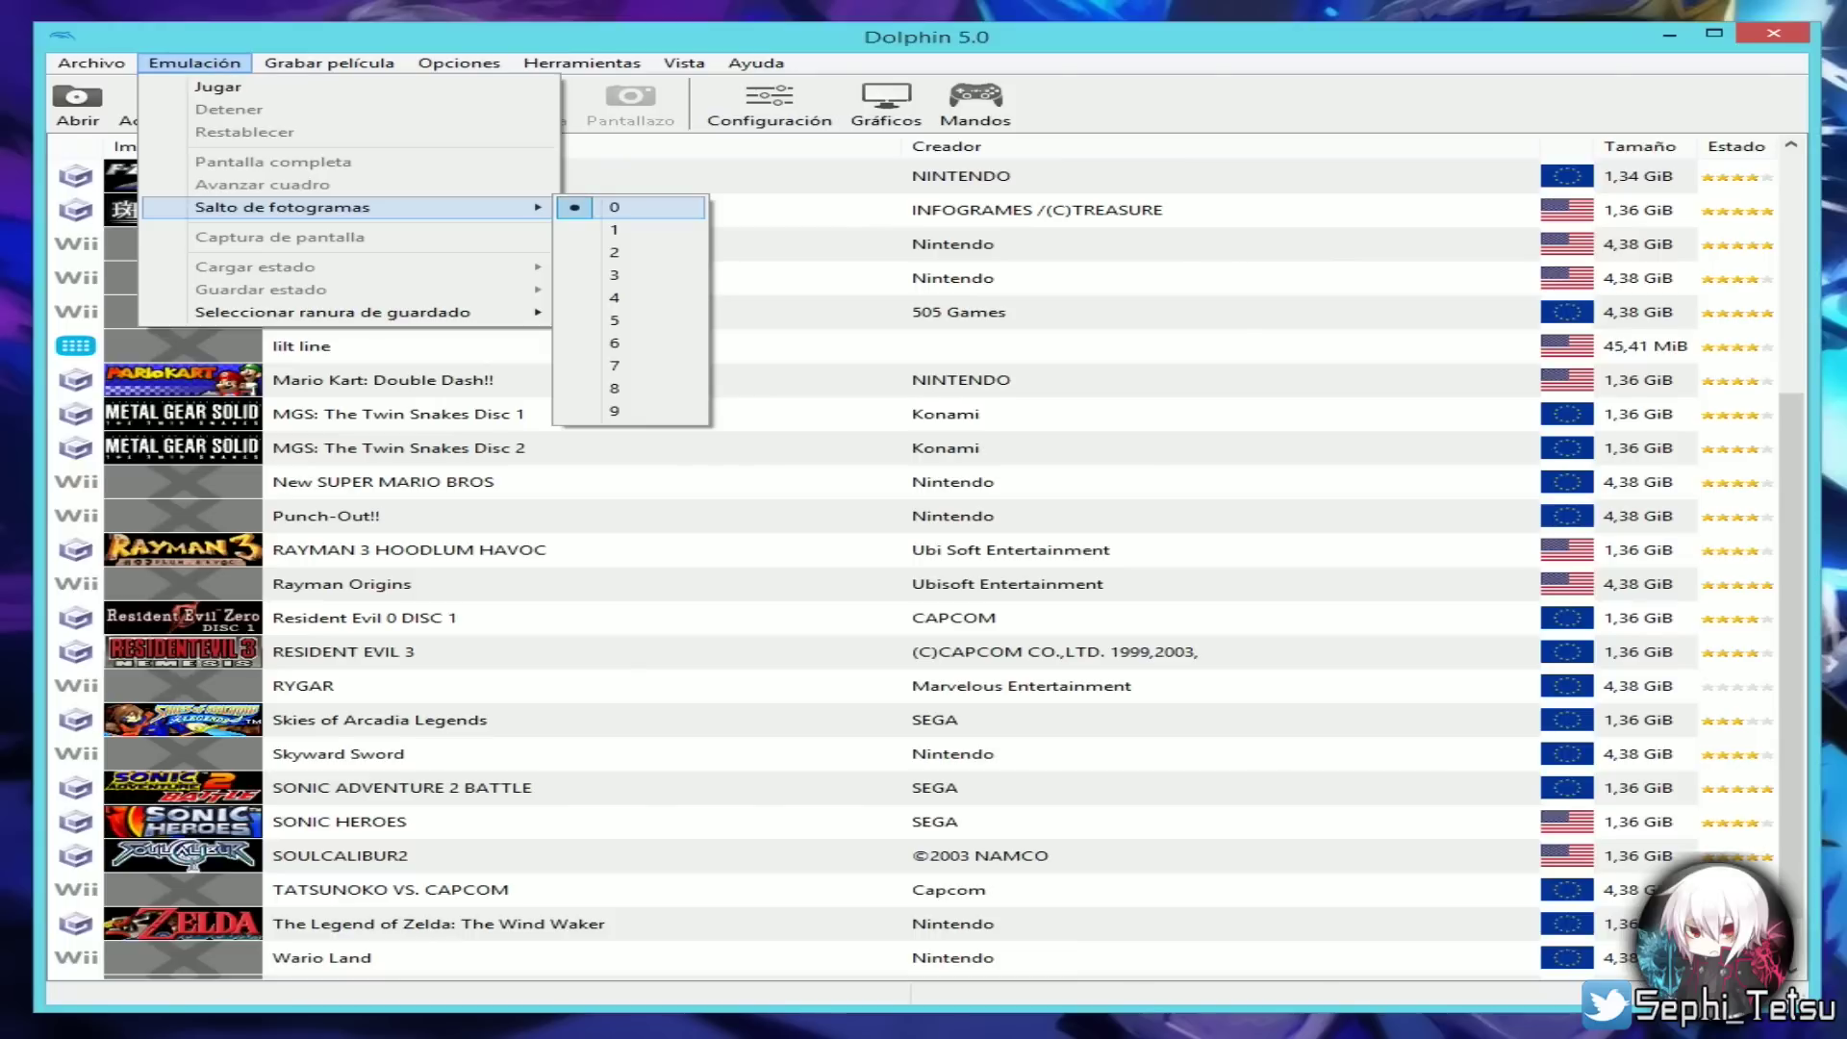
mouse_move(385, 312)
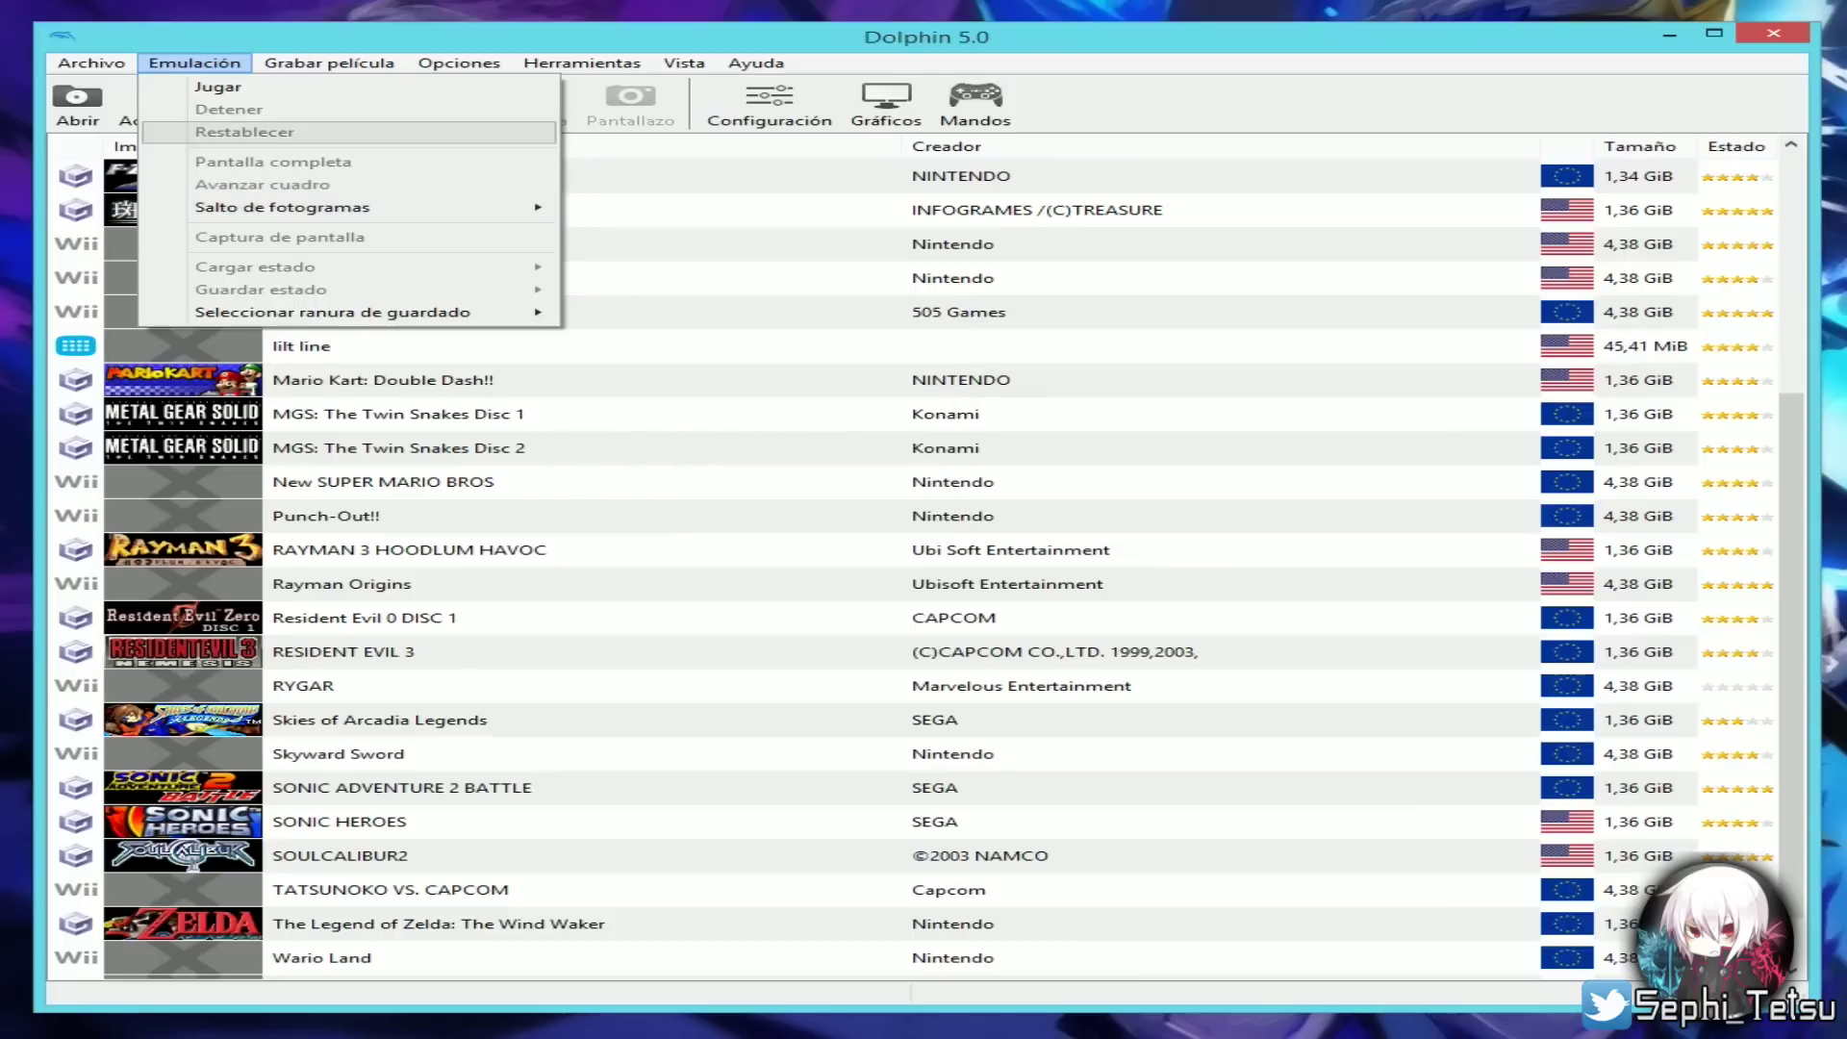
mouse_move(329, 62)
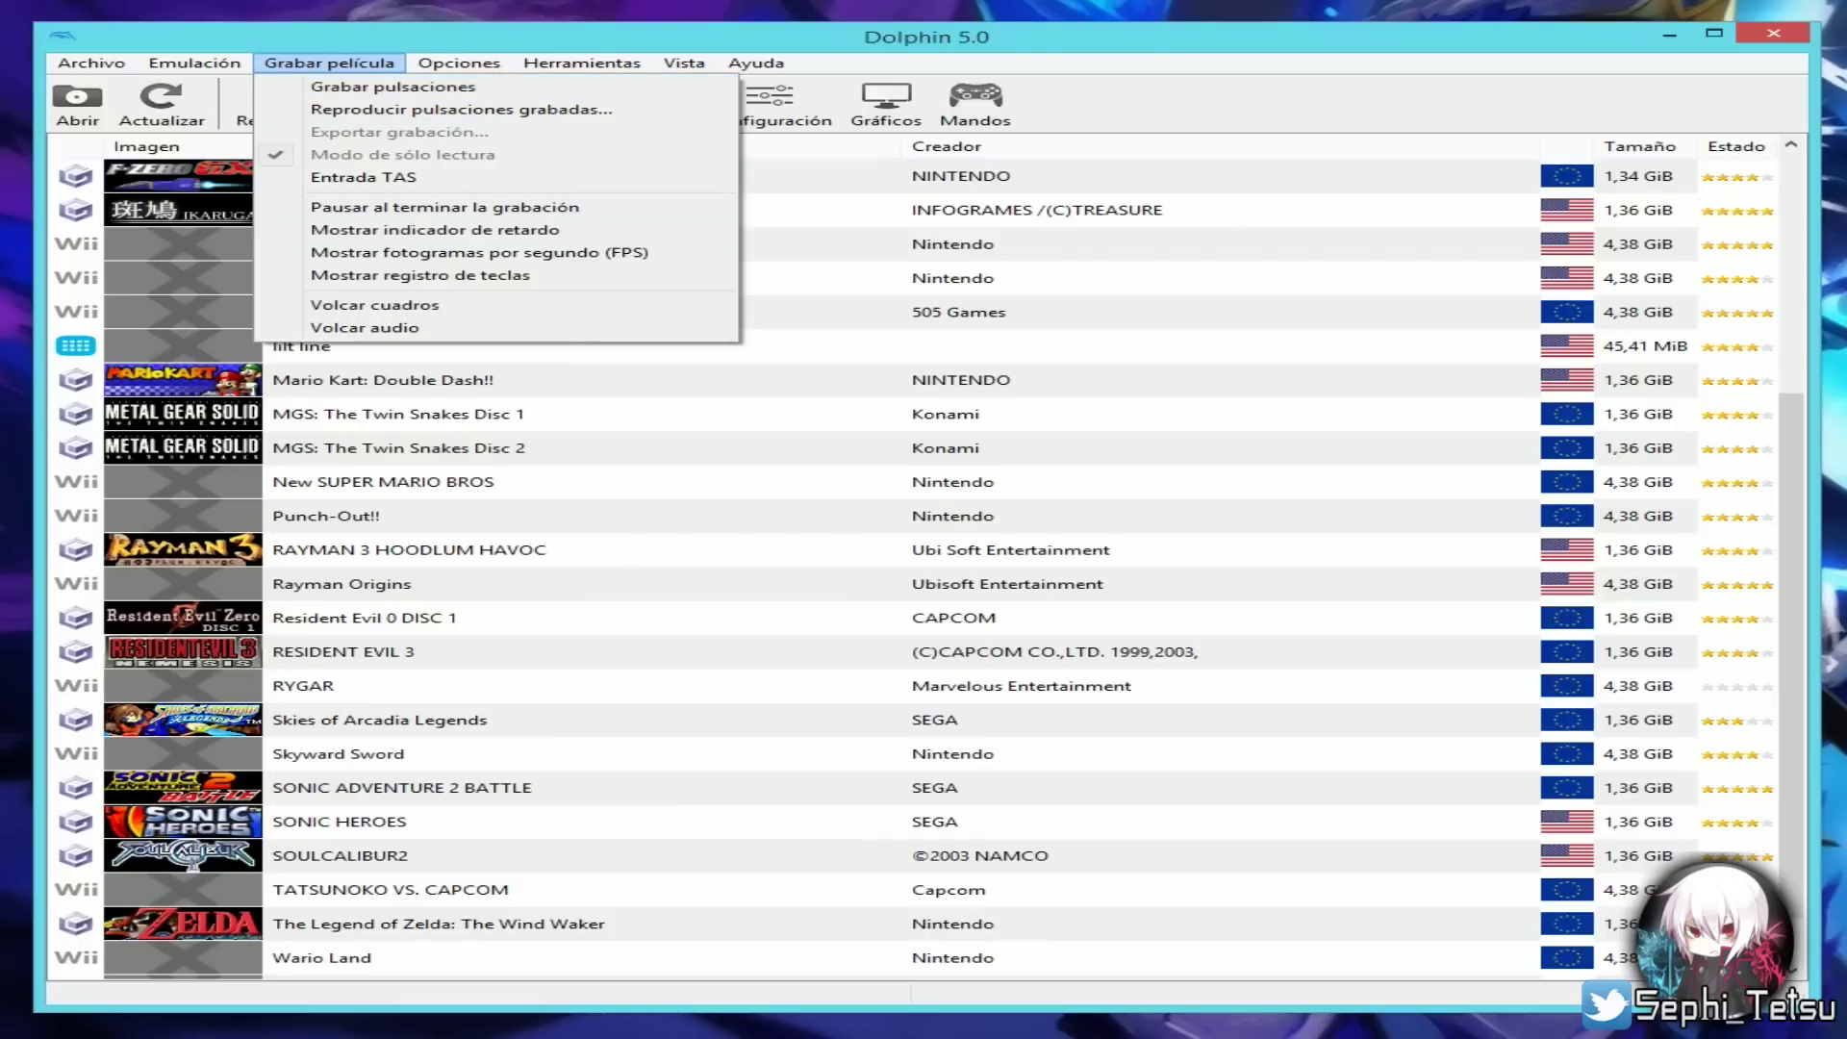
- Open the general emulator configuration and disable Mensajes en pantalla in the interface settings
key(Right)
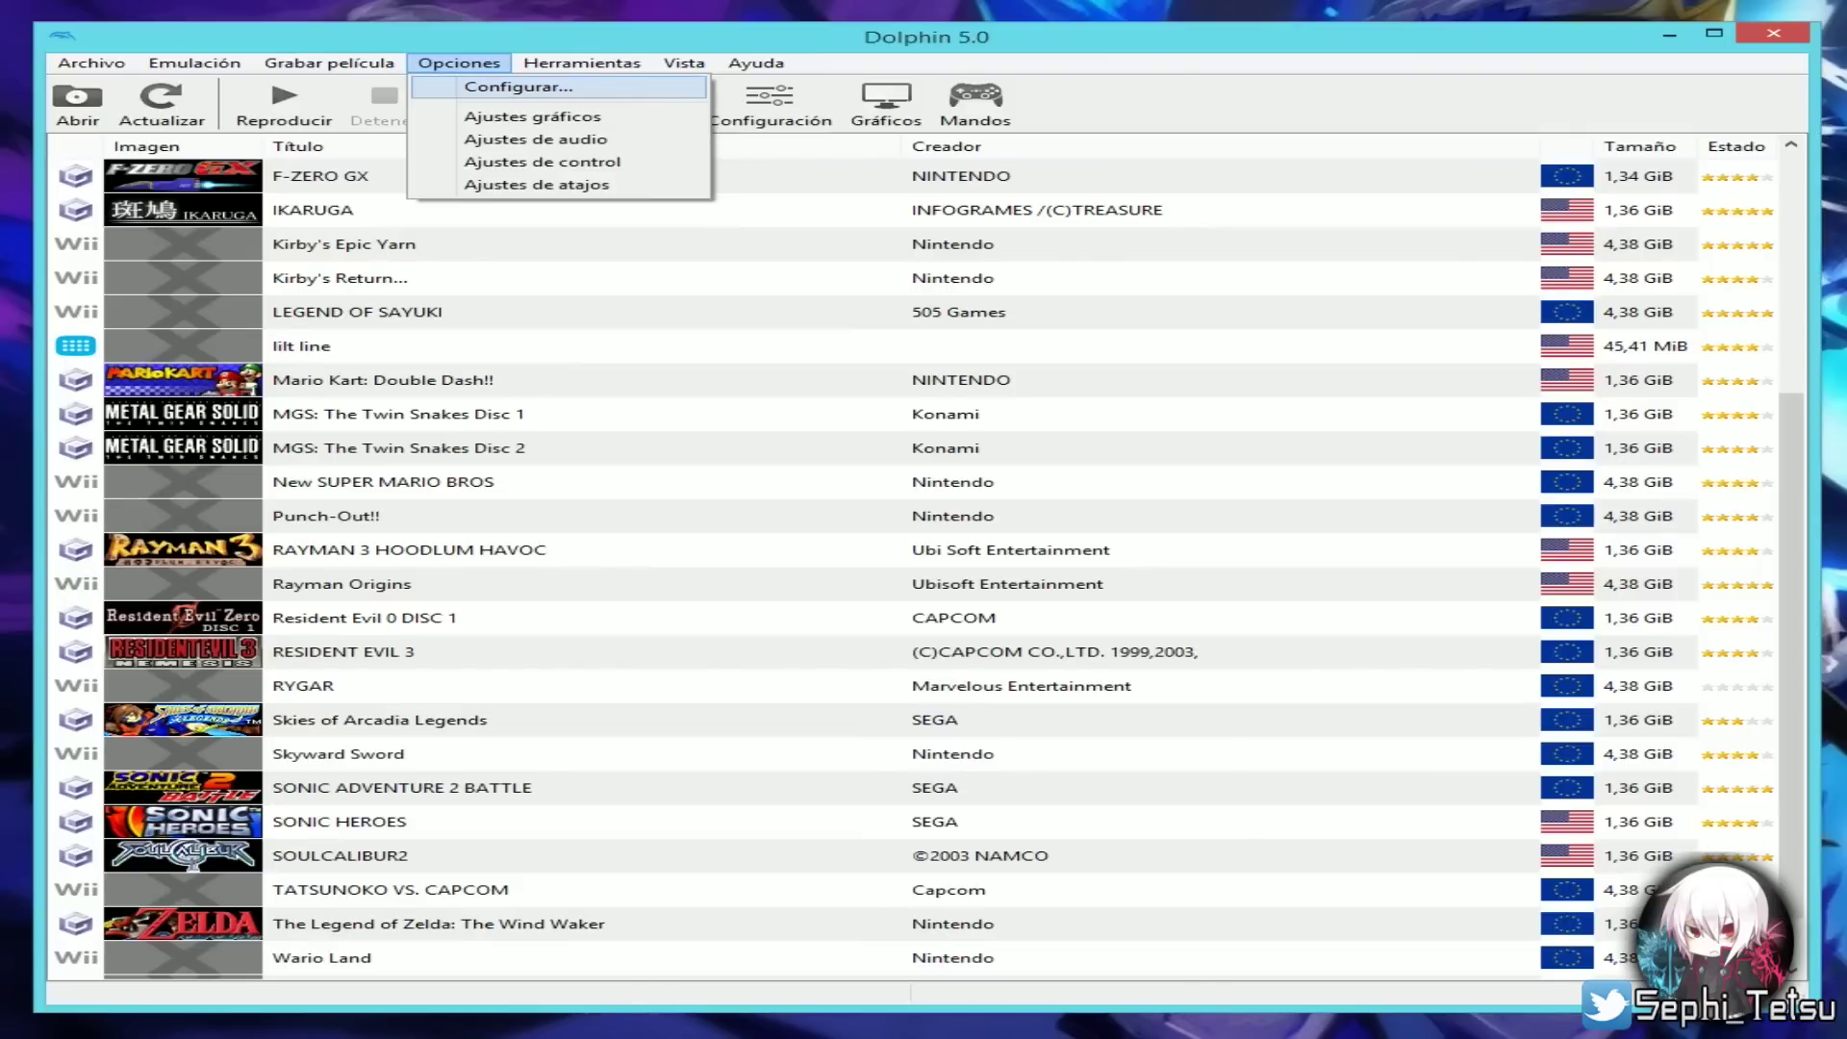
key(Down)
key(Down)
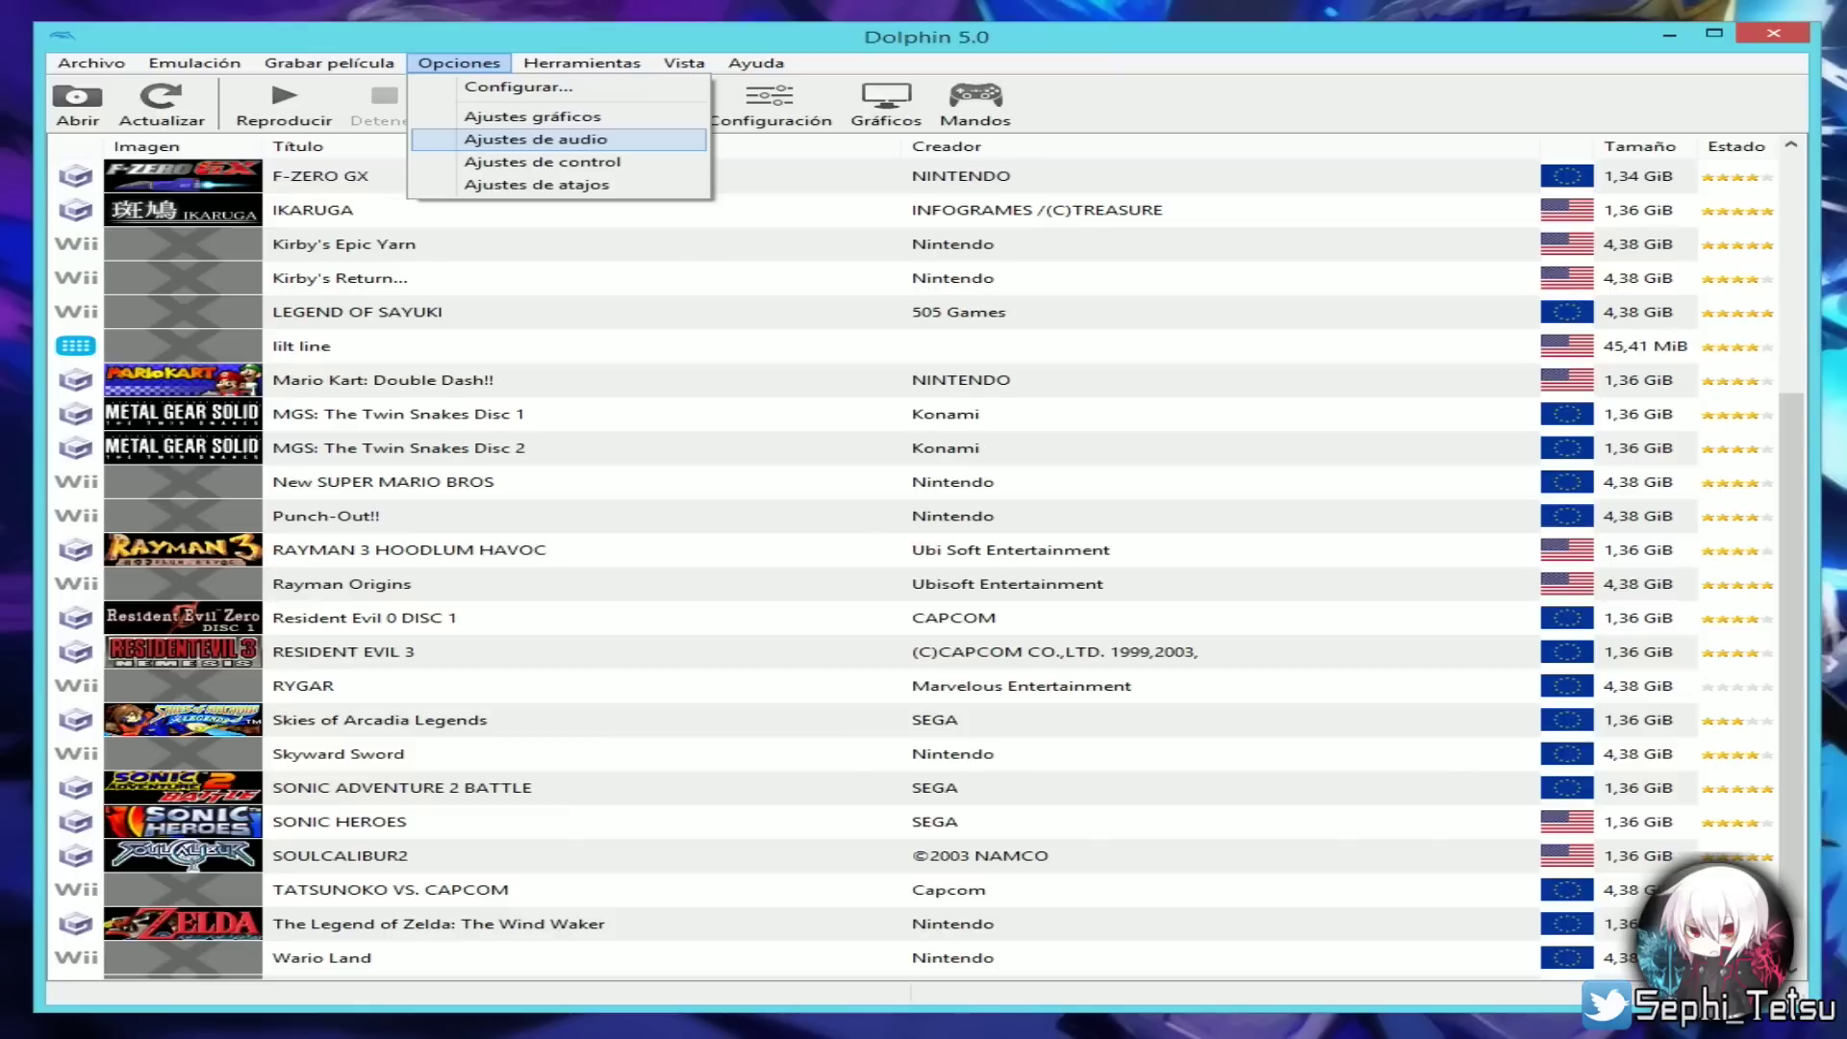
key(Up)
key(Up)
key(Down)
key(Down)
key(Down)
key(Down)
key(Down)
key(Down)
key(Up)
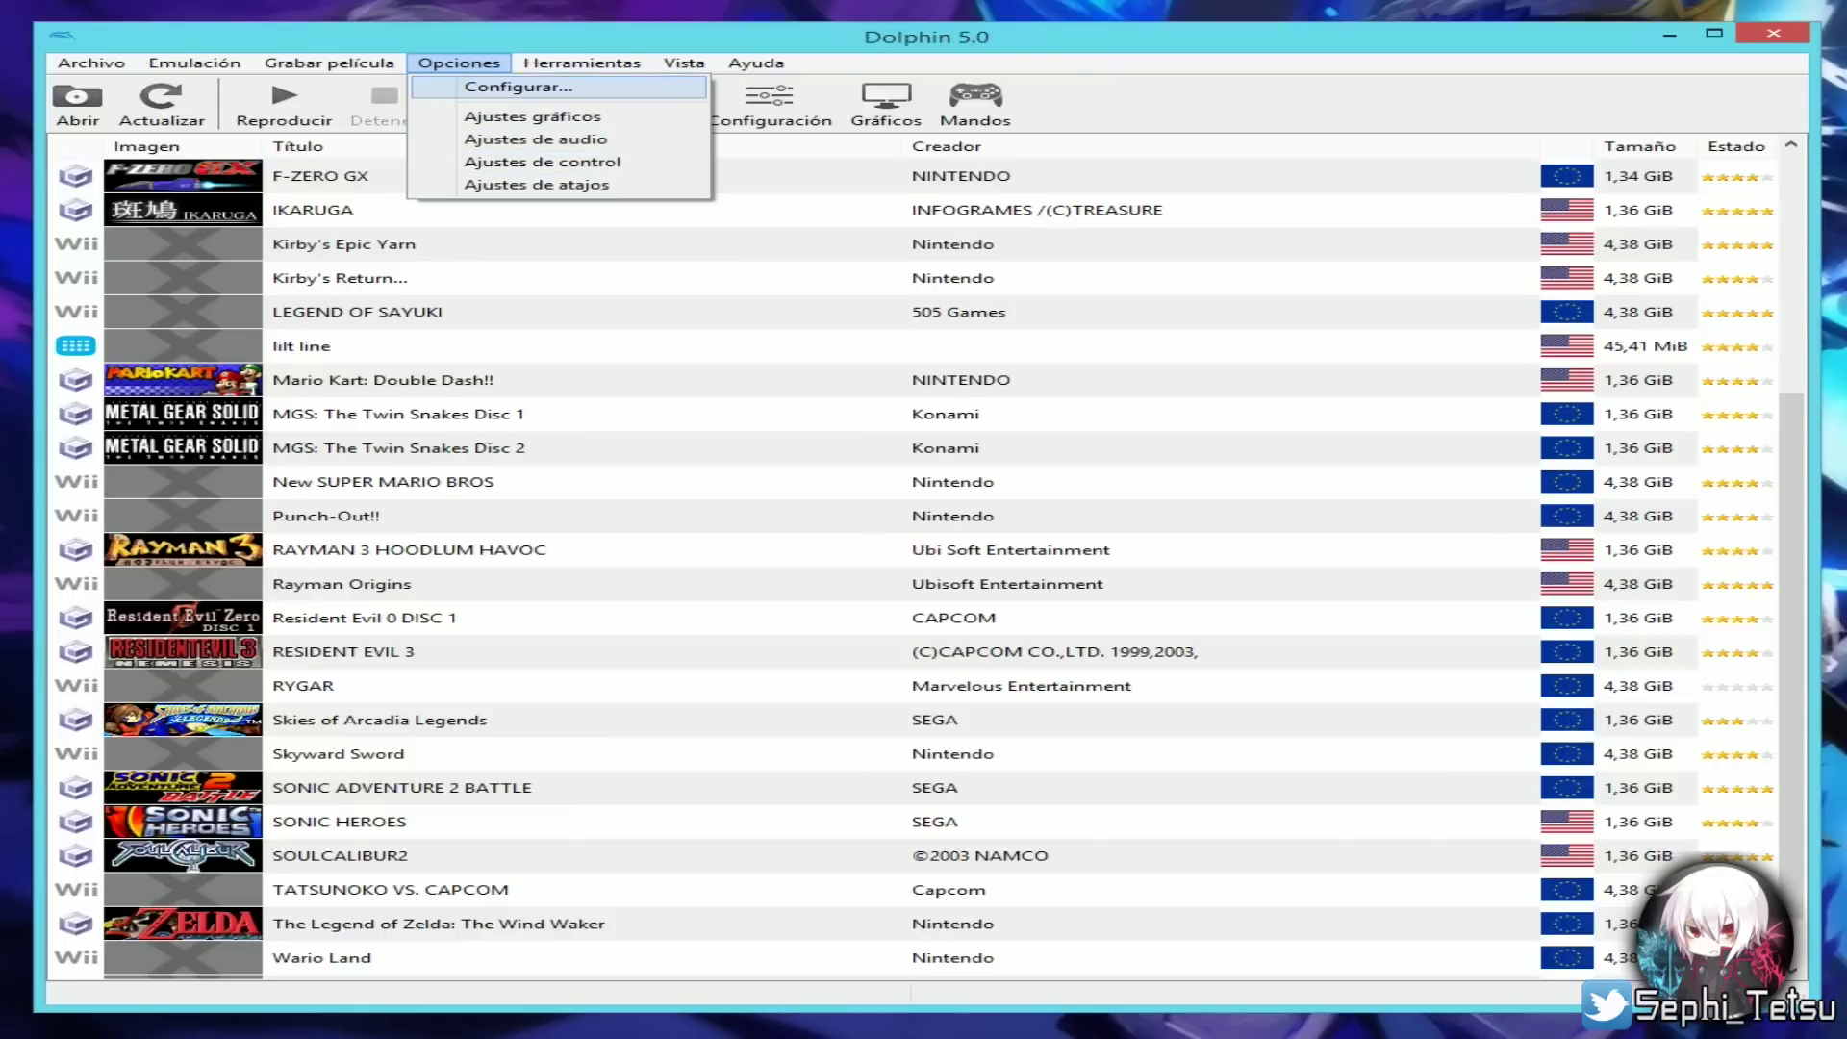
key(Return)
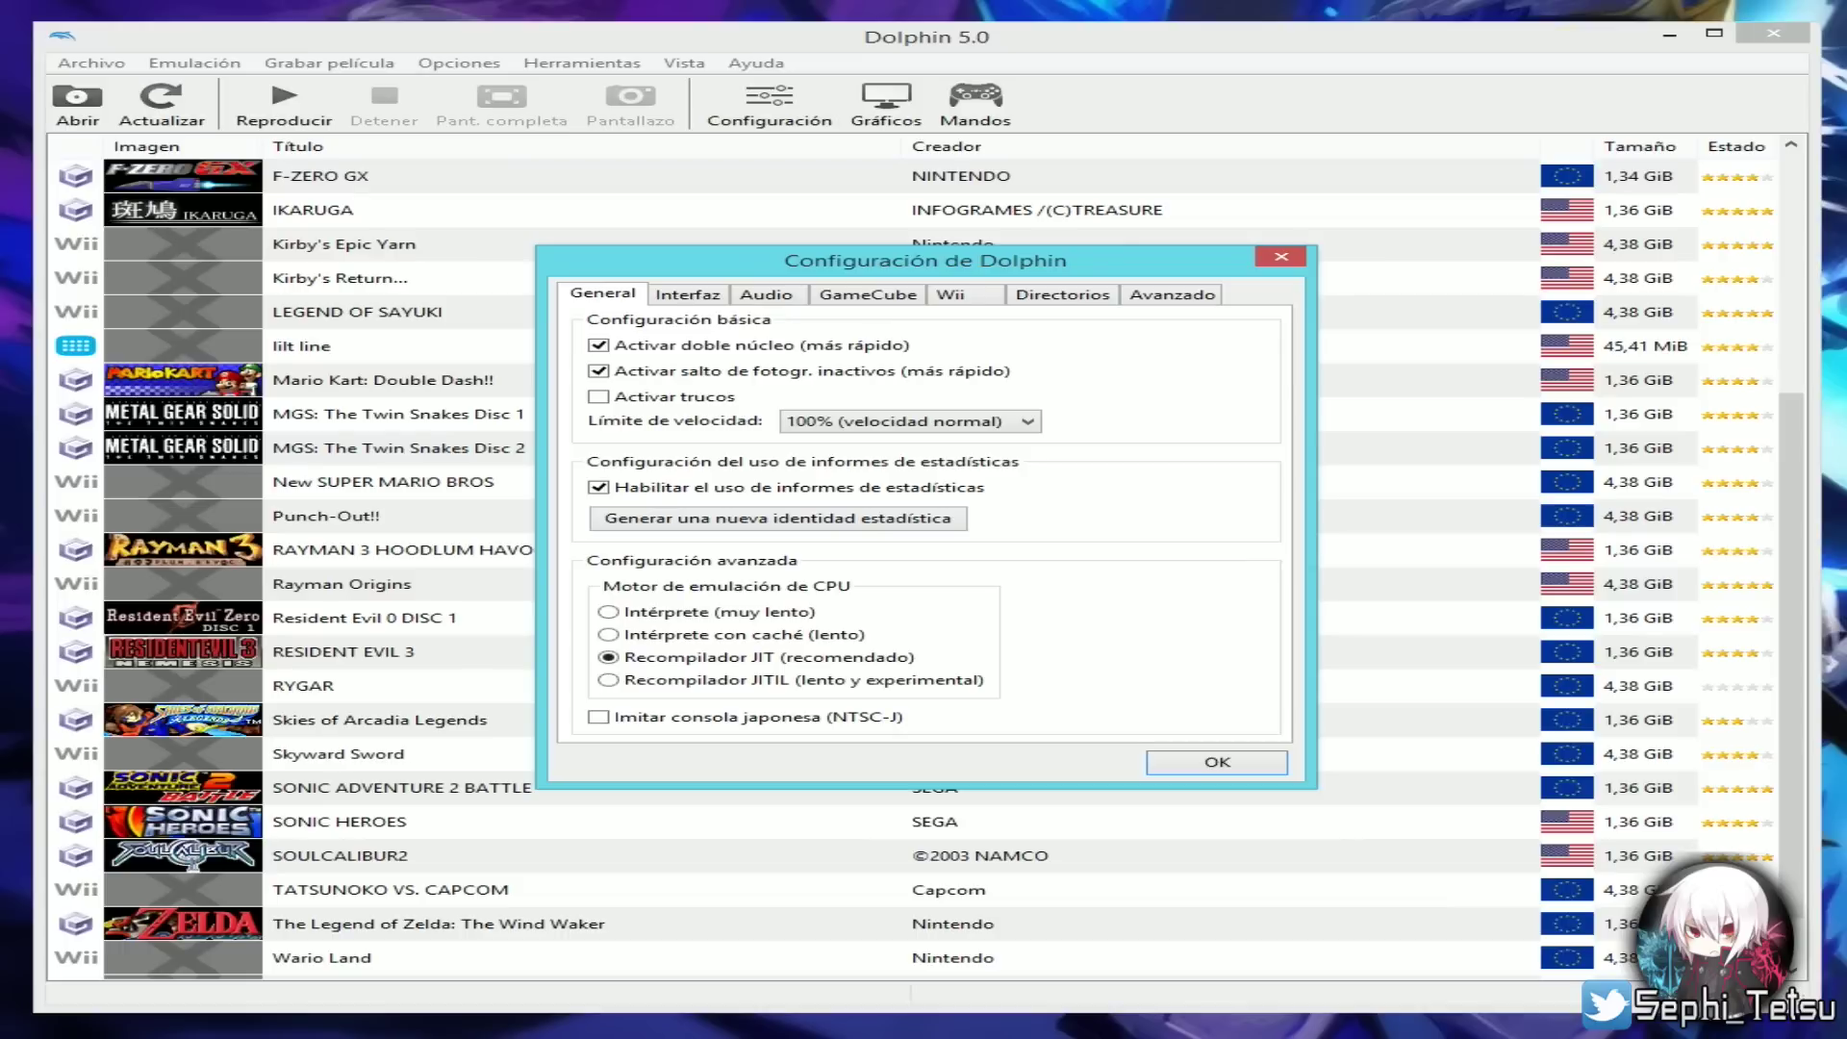
key(ctrl+Tab)
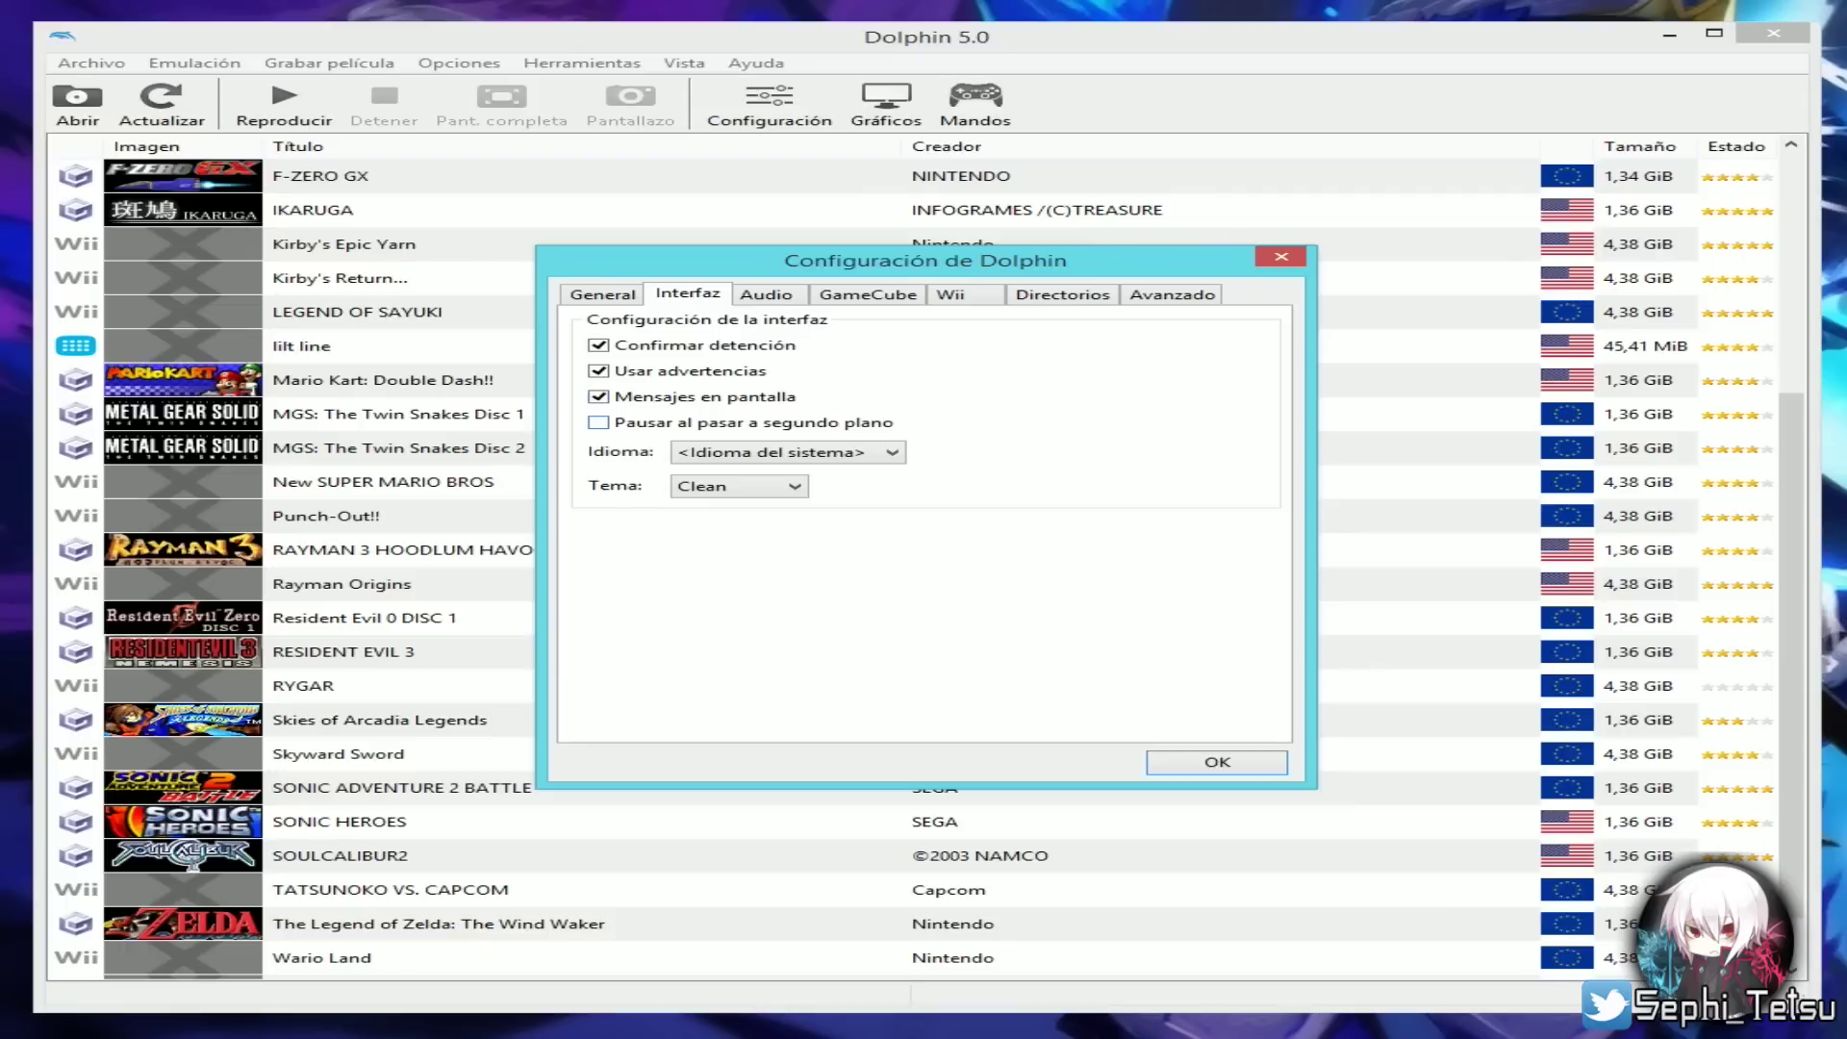
click(598, 396)
- Review the available audio engines in the audio settings, keeping XAudio2 selected
key(ctrl+Tab)
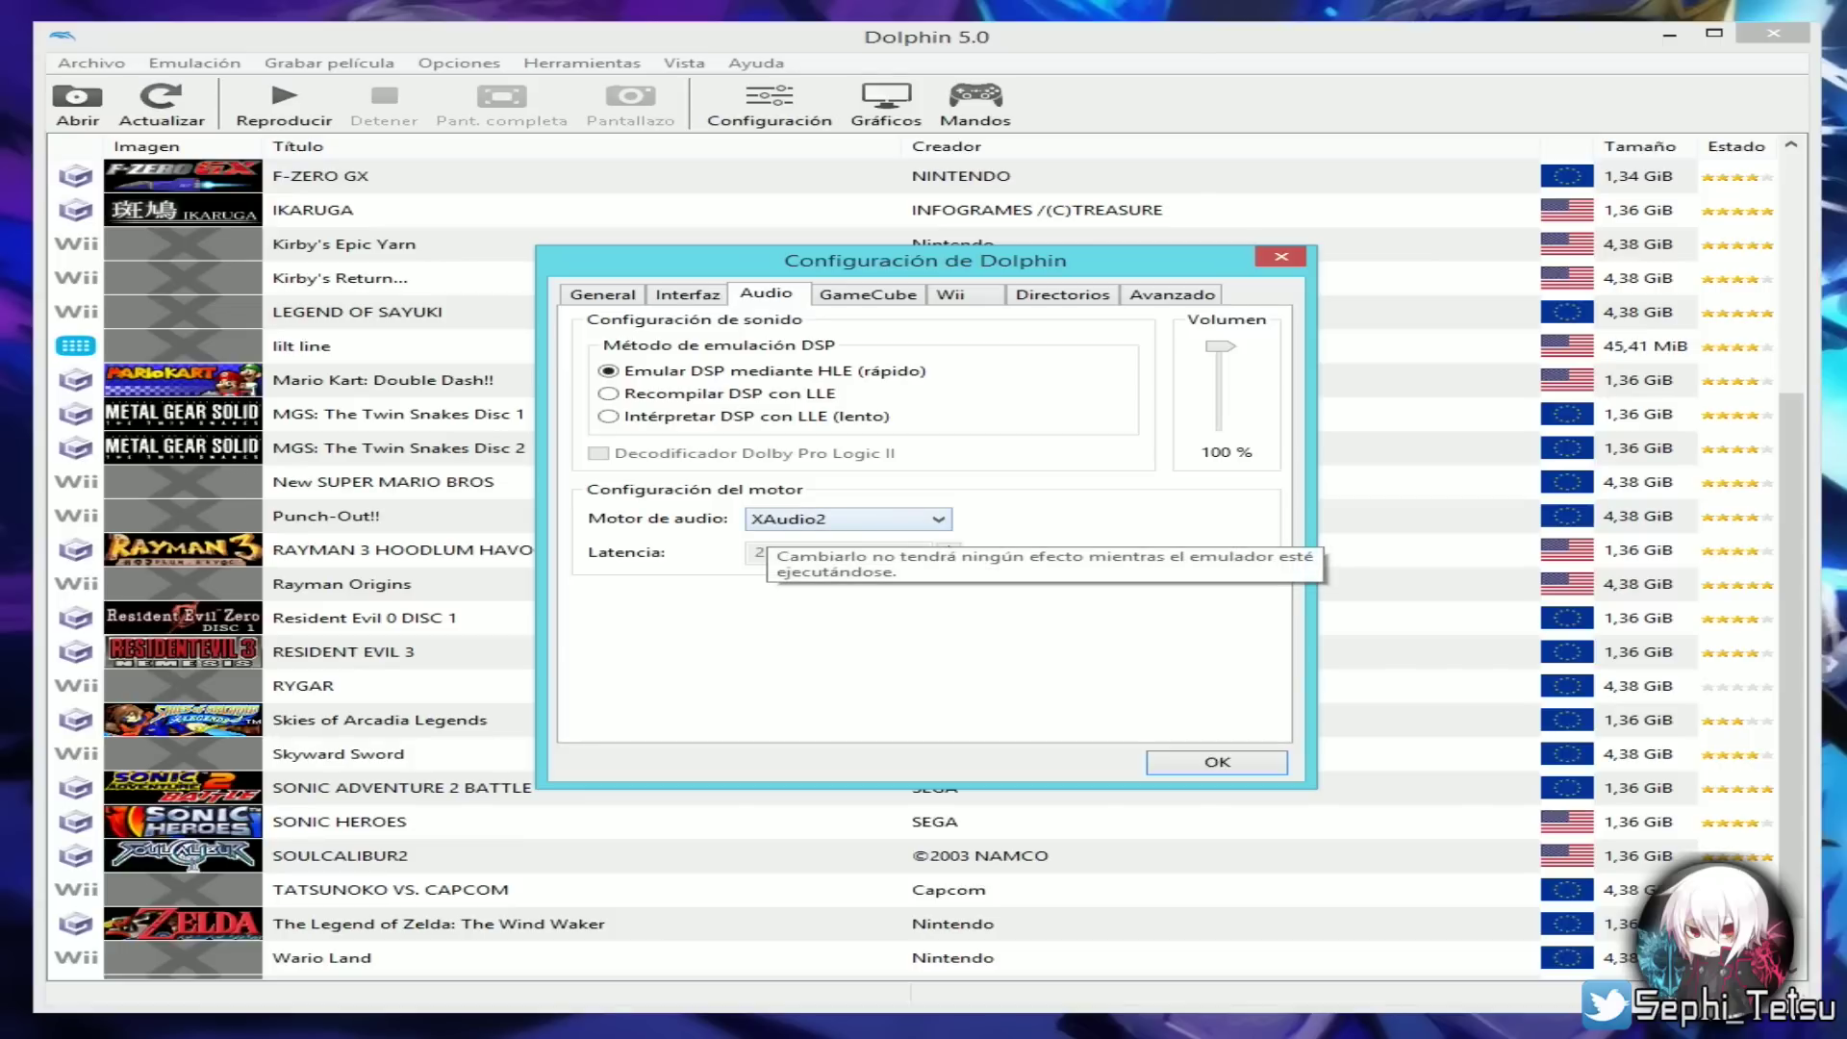
click(846, 518)
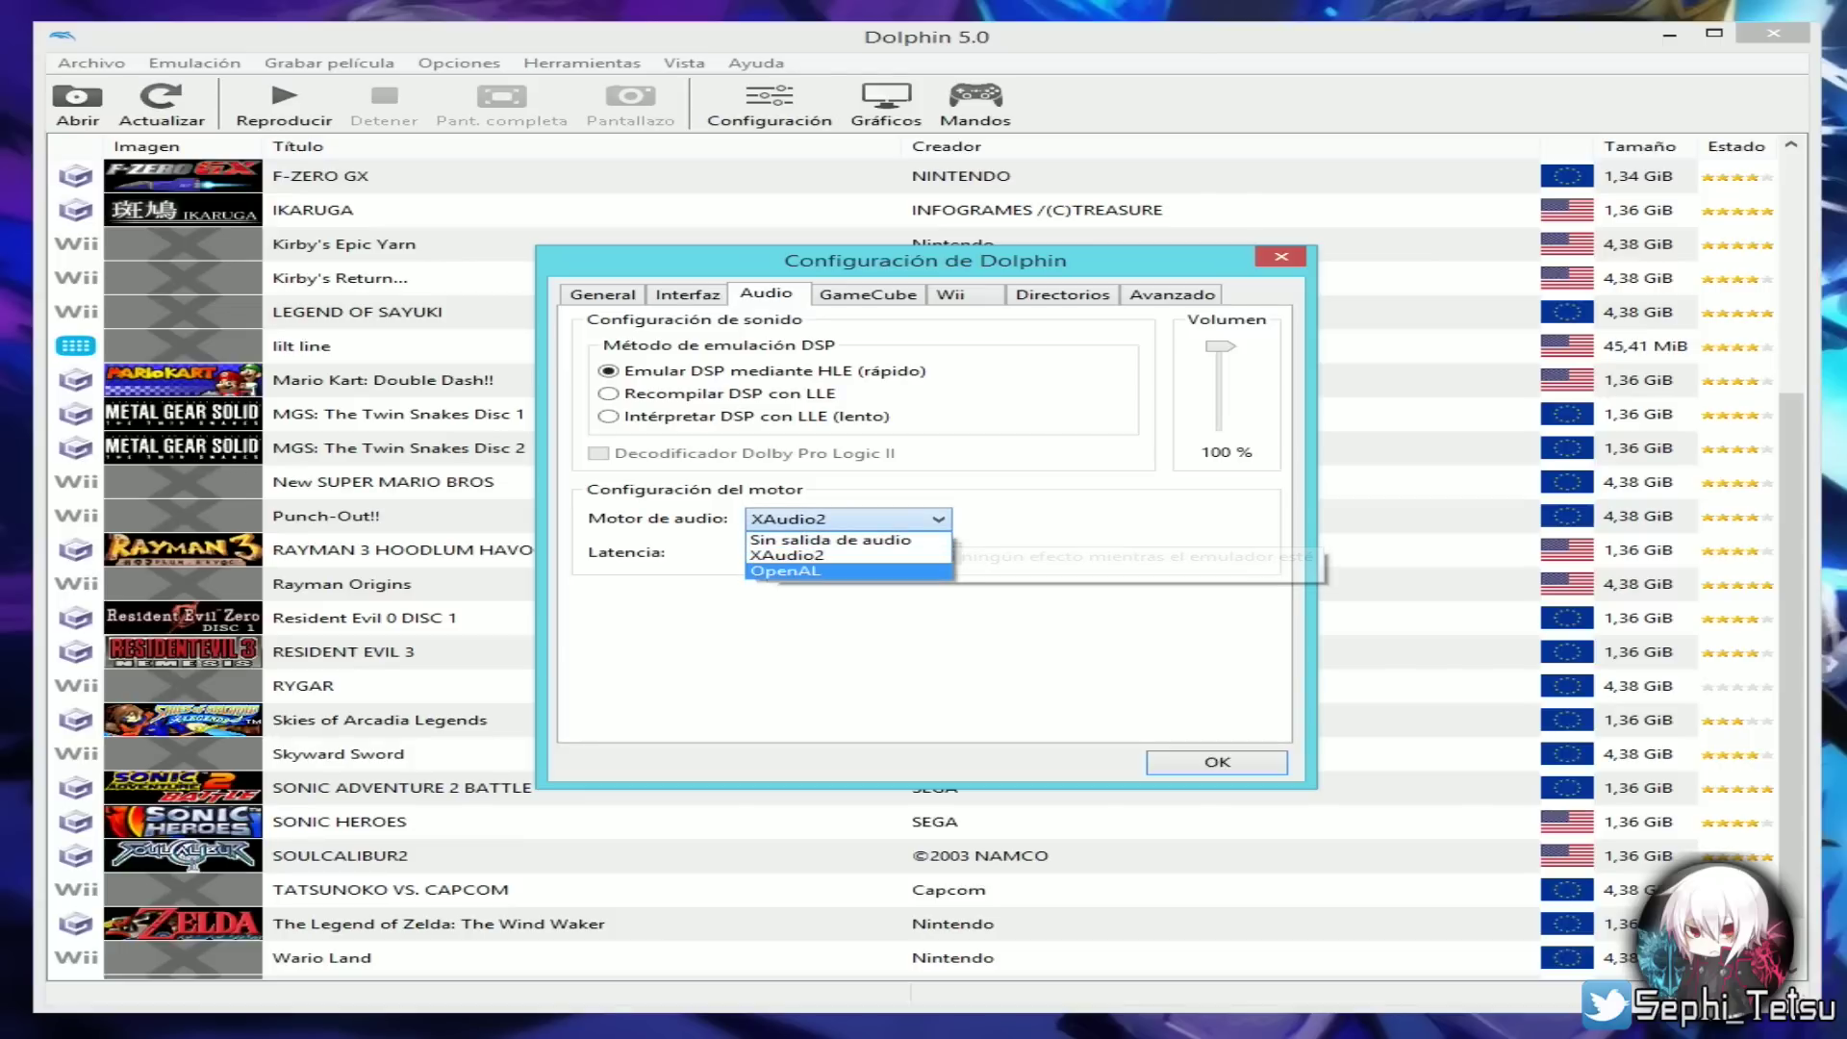
key(Down)
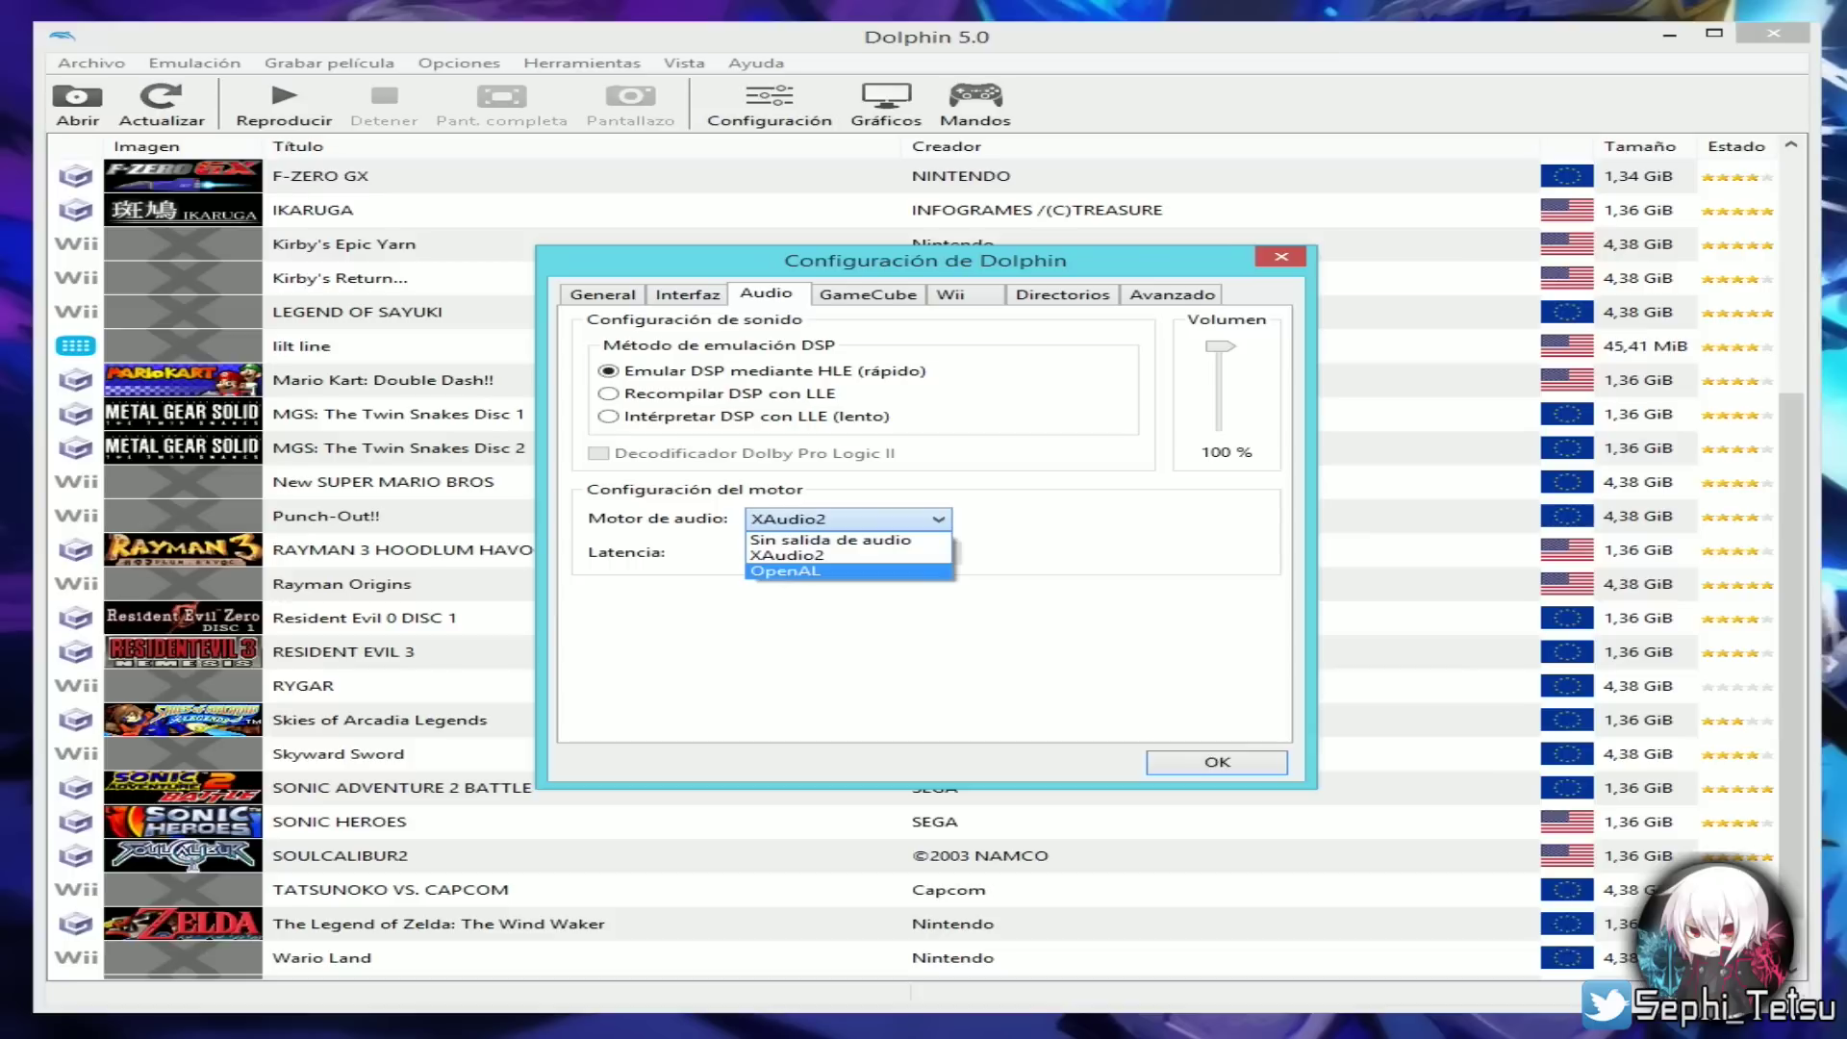
key(Up)
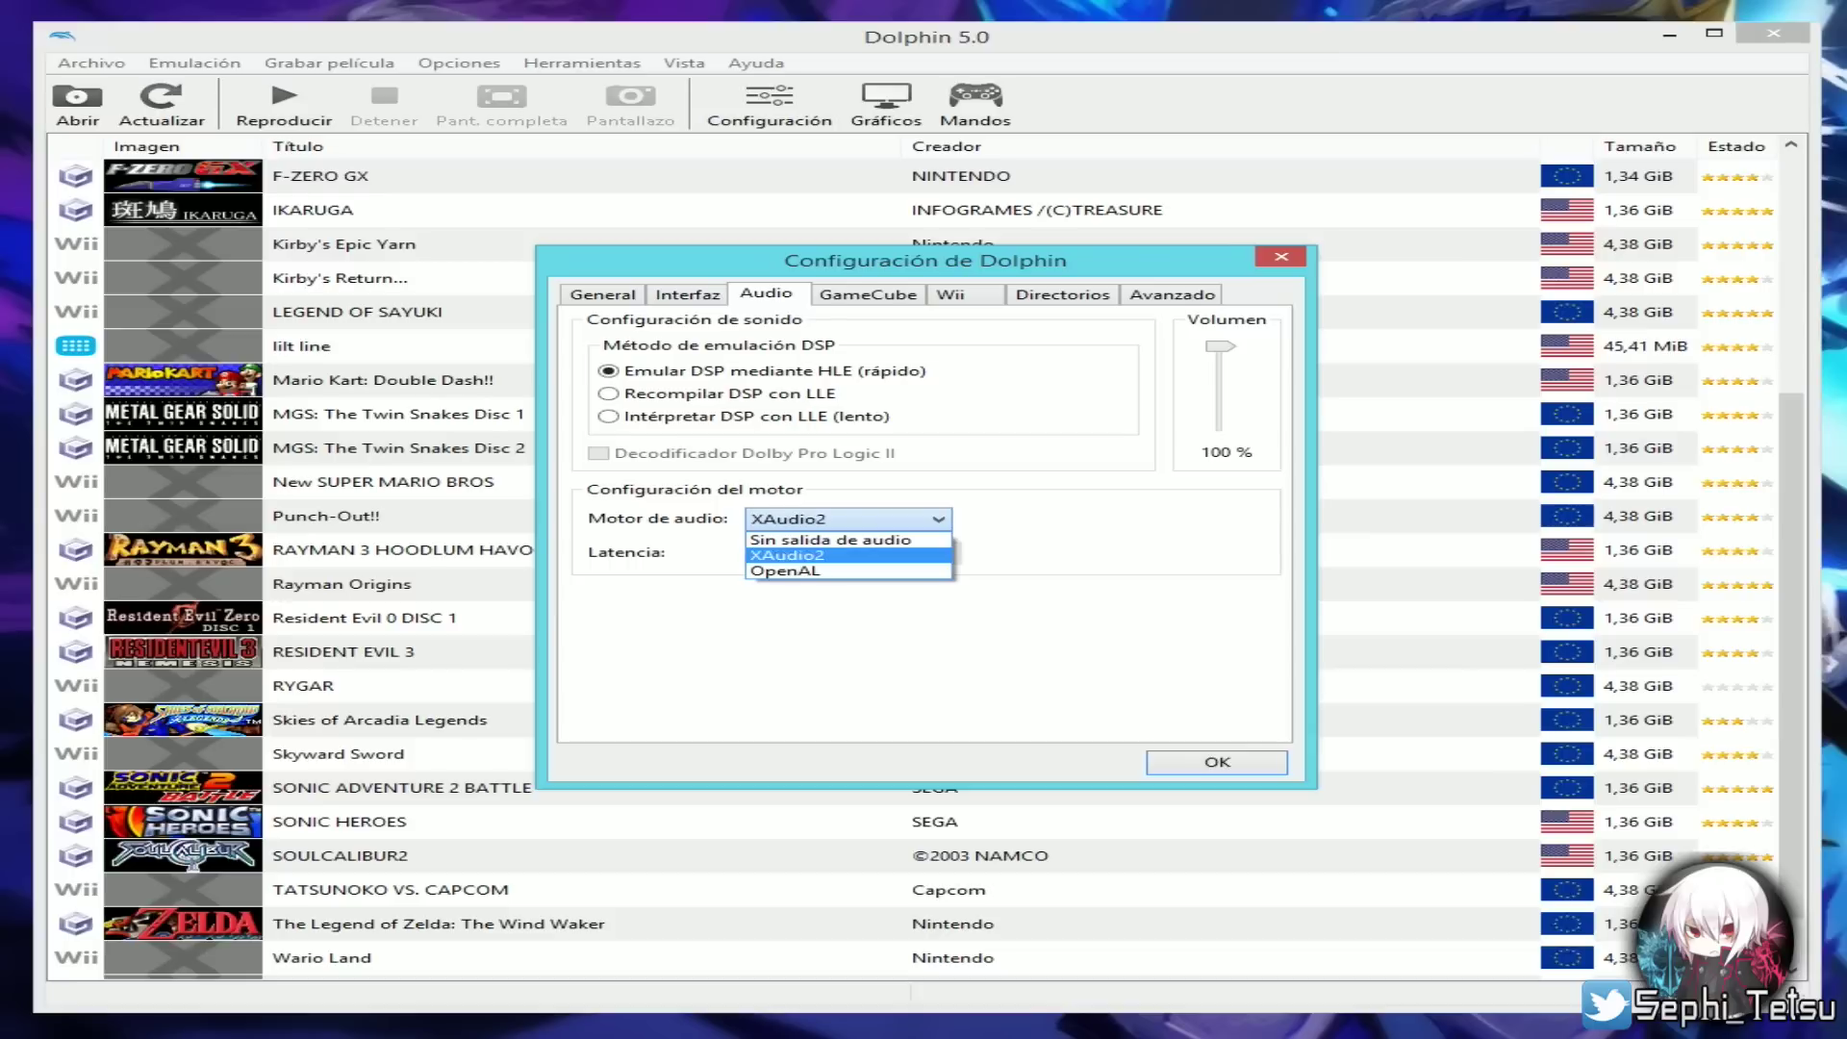
key(Return)
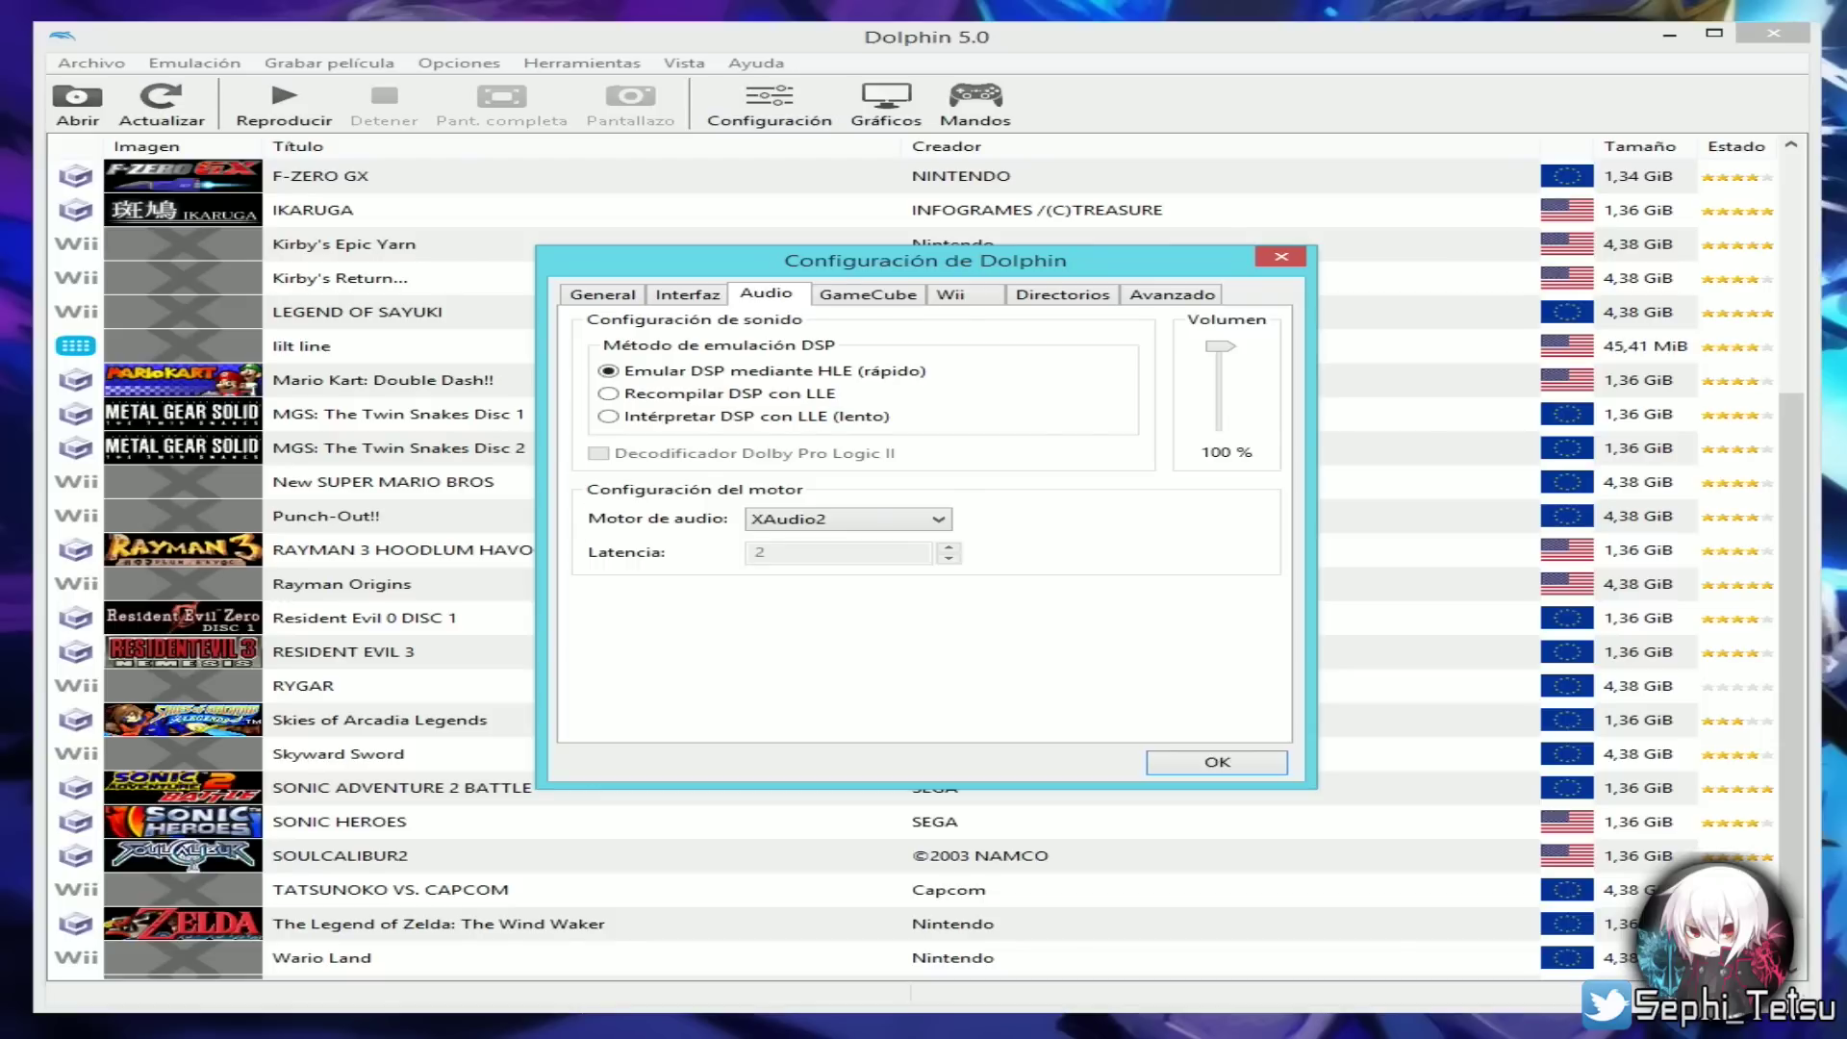
- Switch the GameCube system language to Inglés and back to Español
click(867, 294)
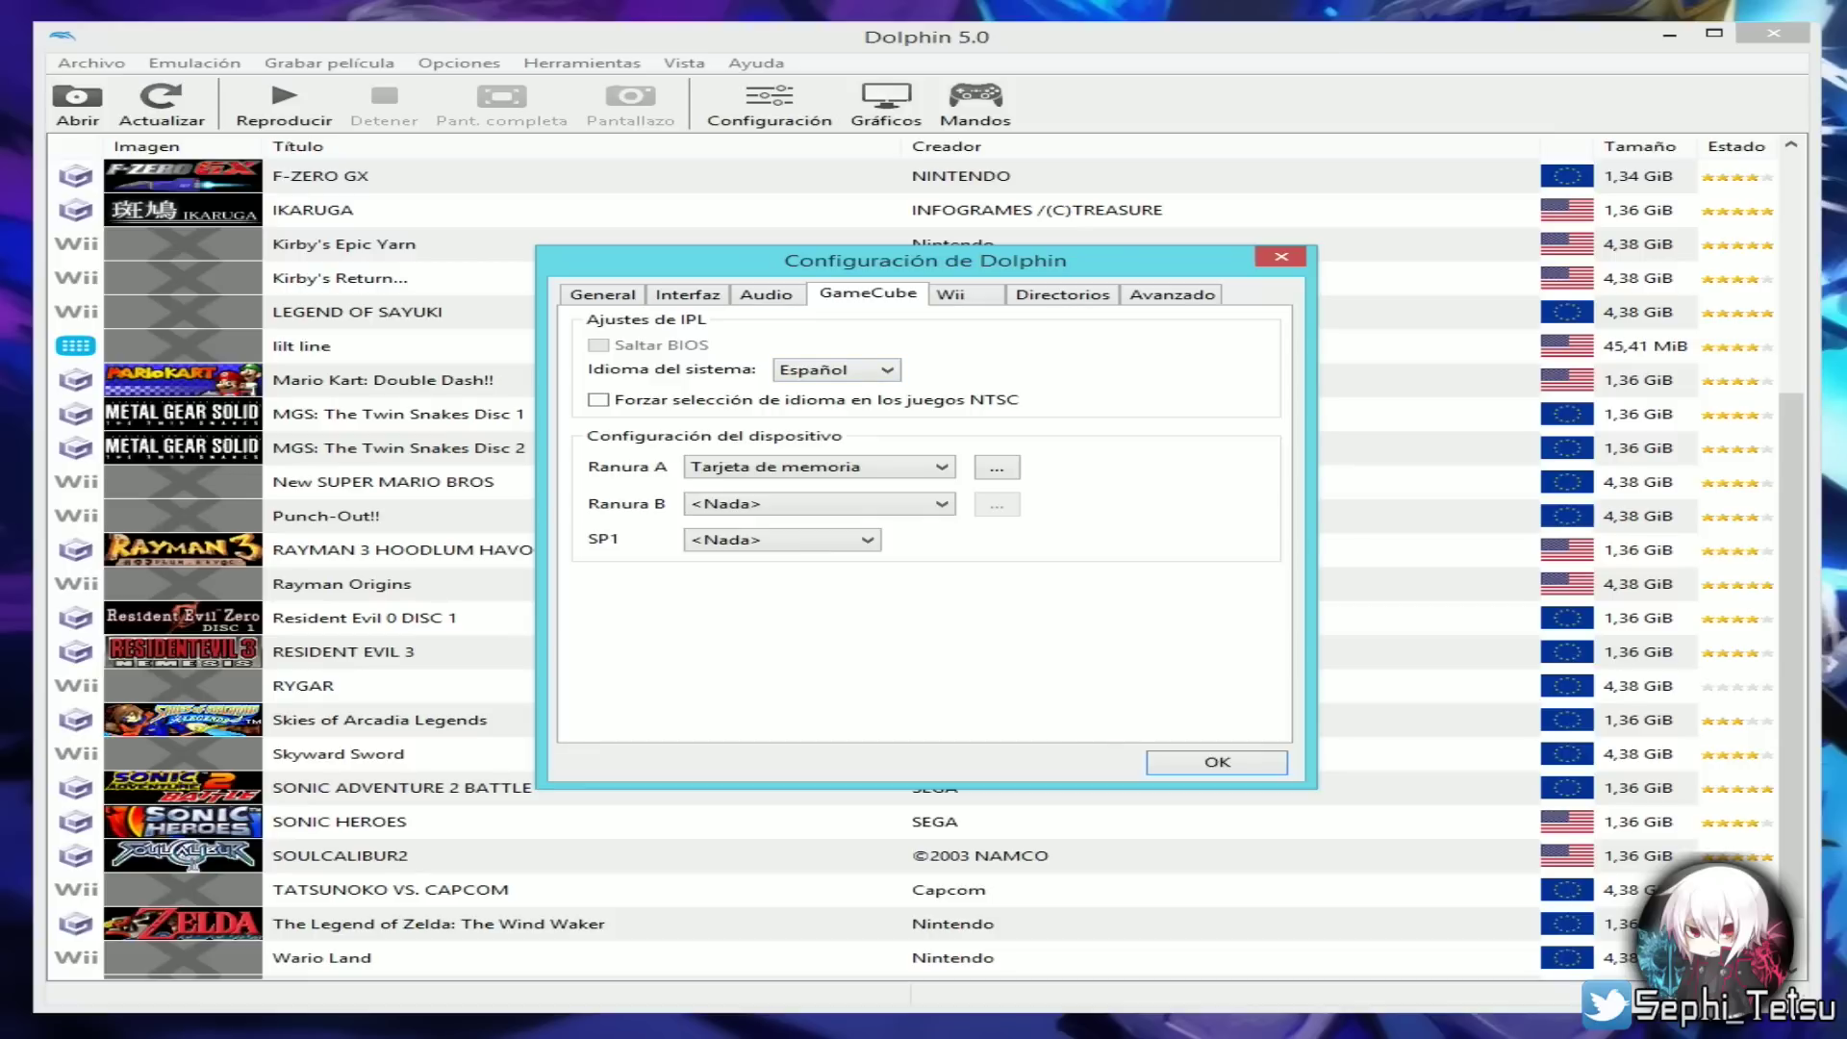
click(835, 369)
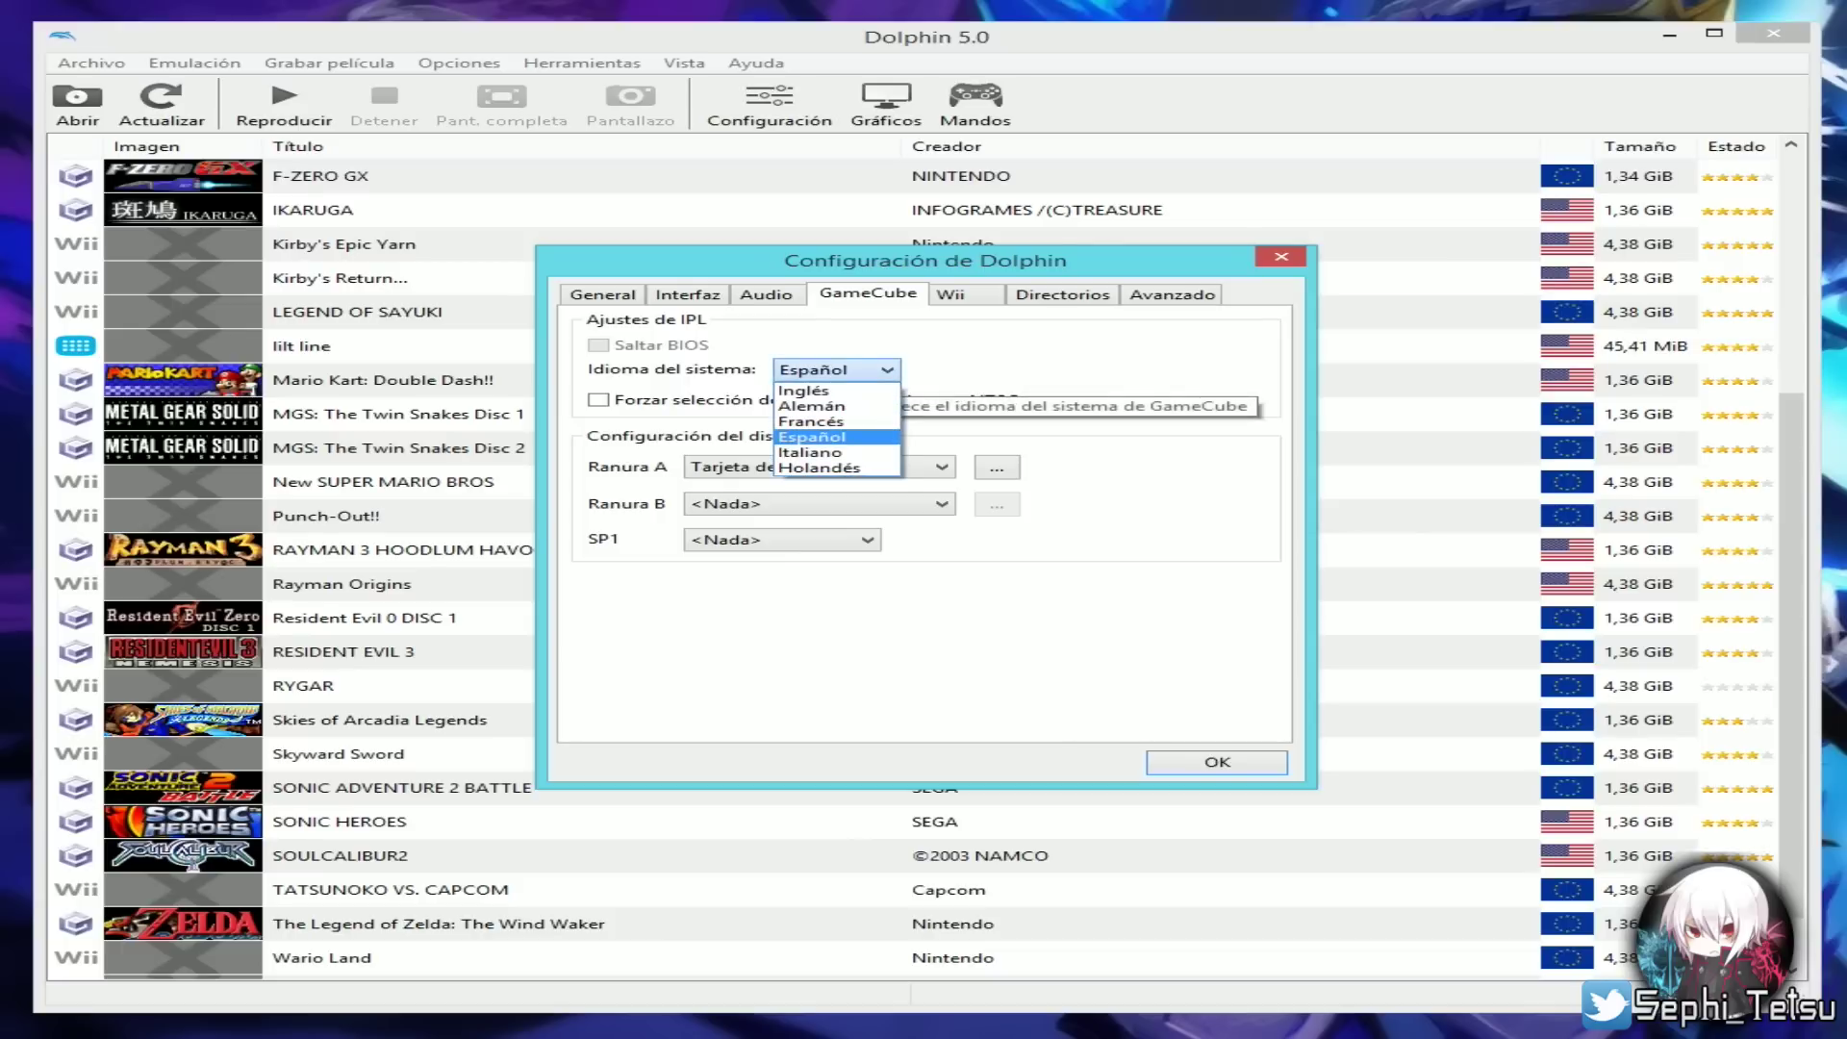
click(808, 390)
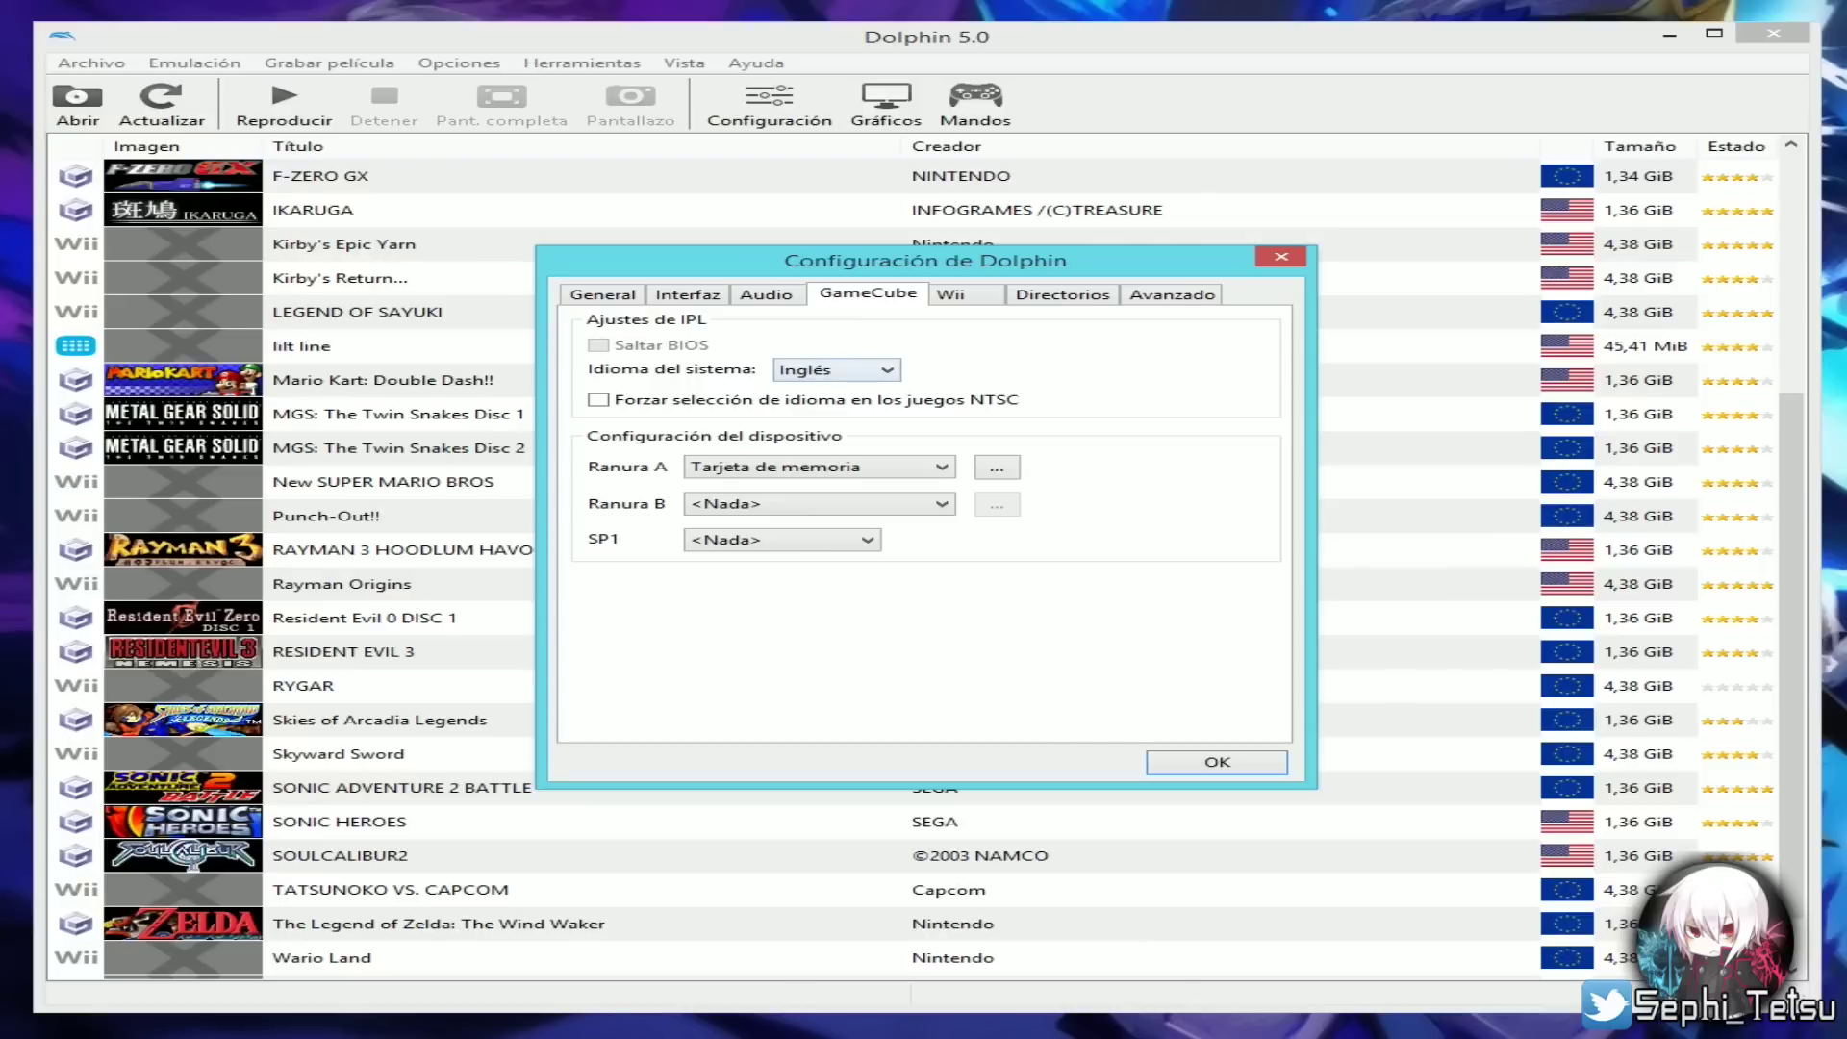
click(835, 369)
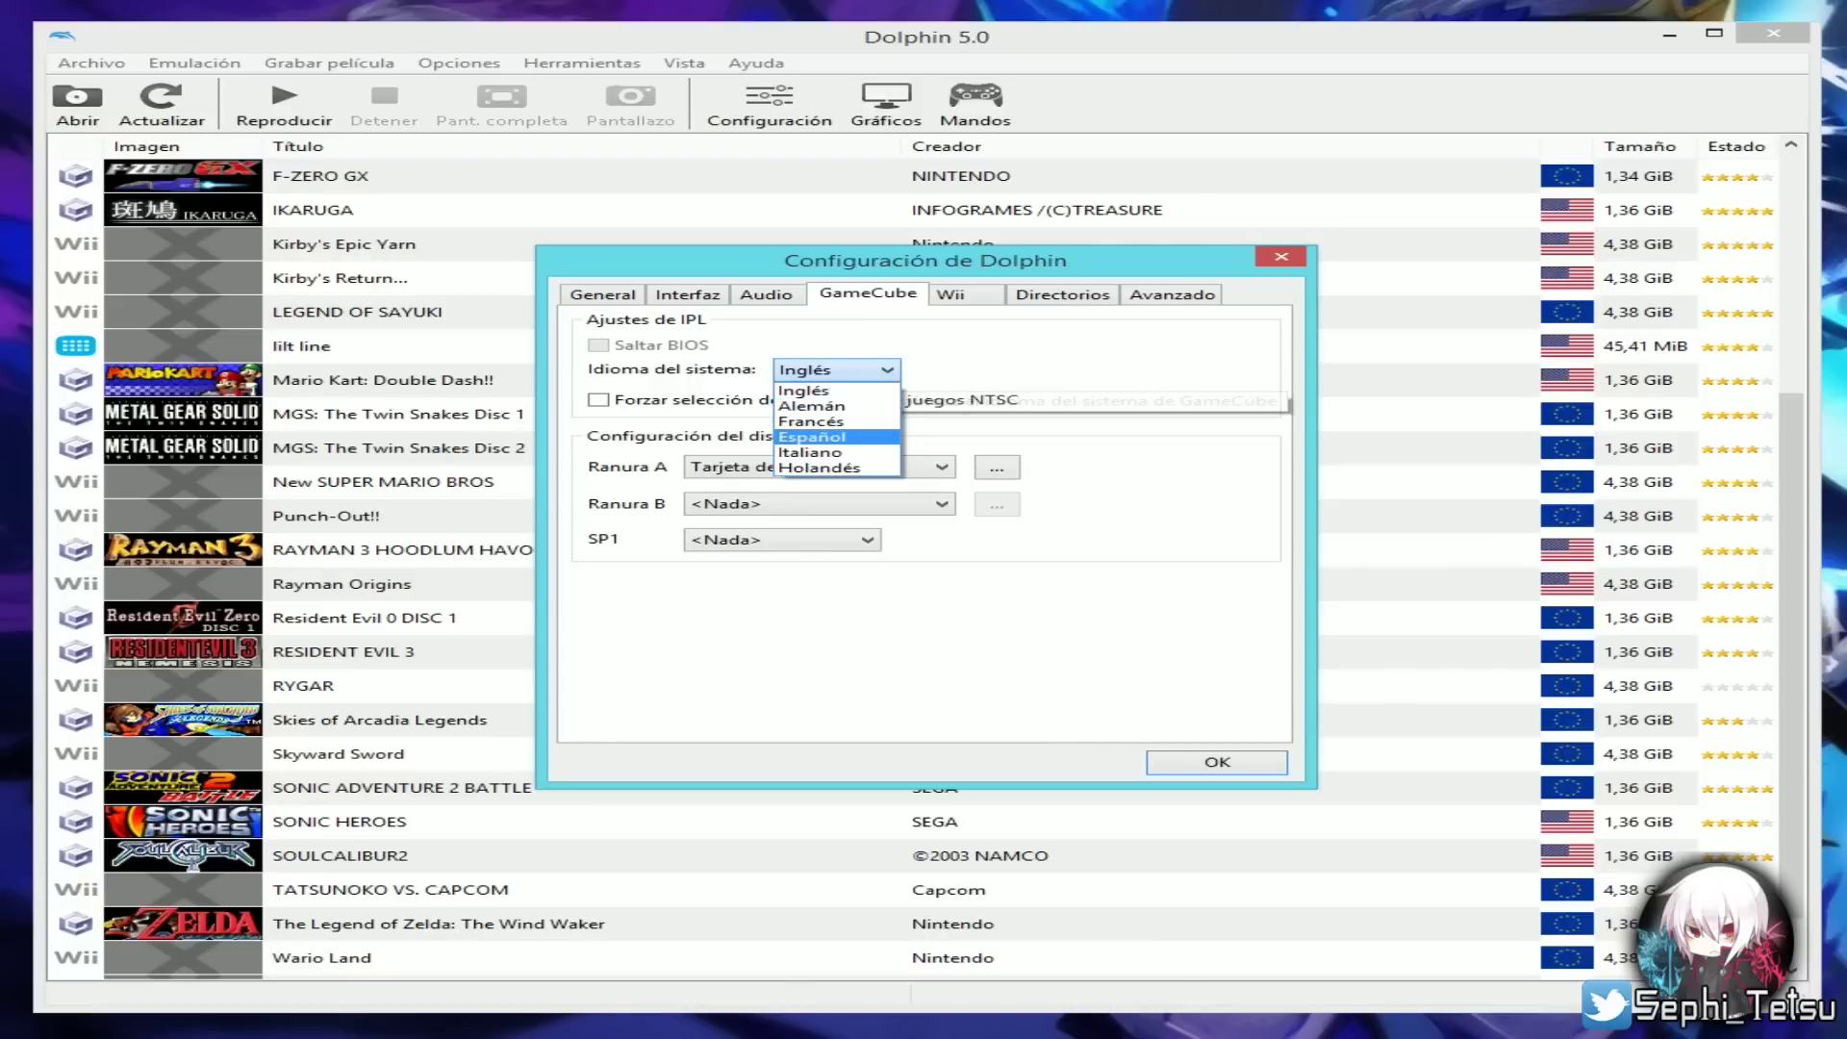
click(808, 437)
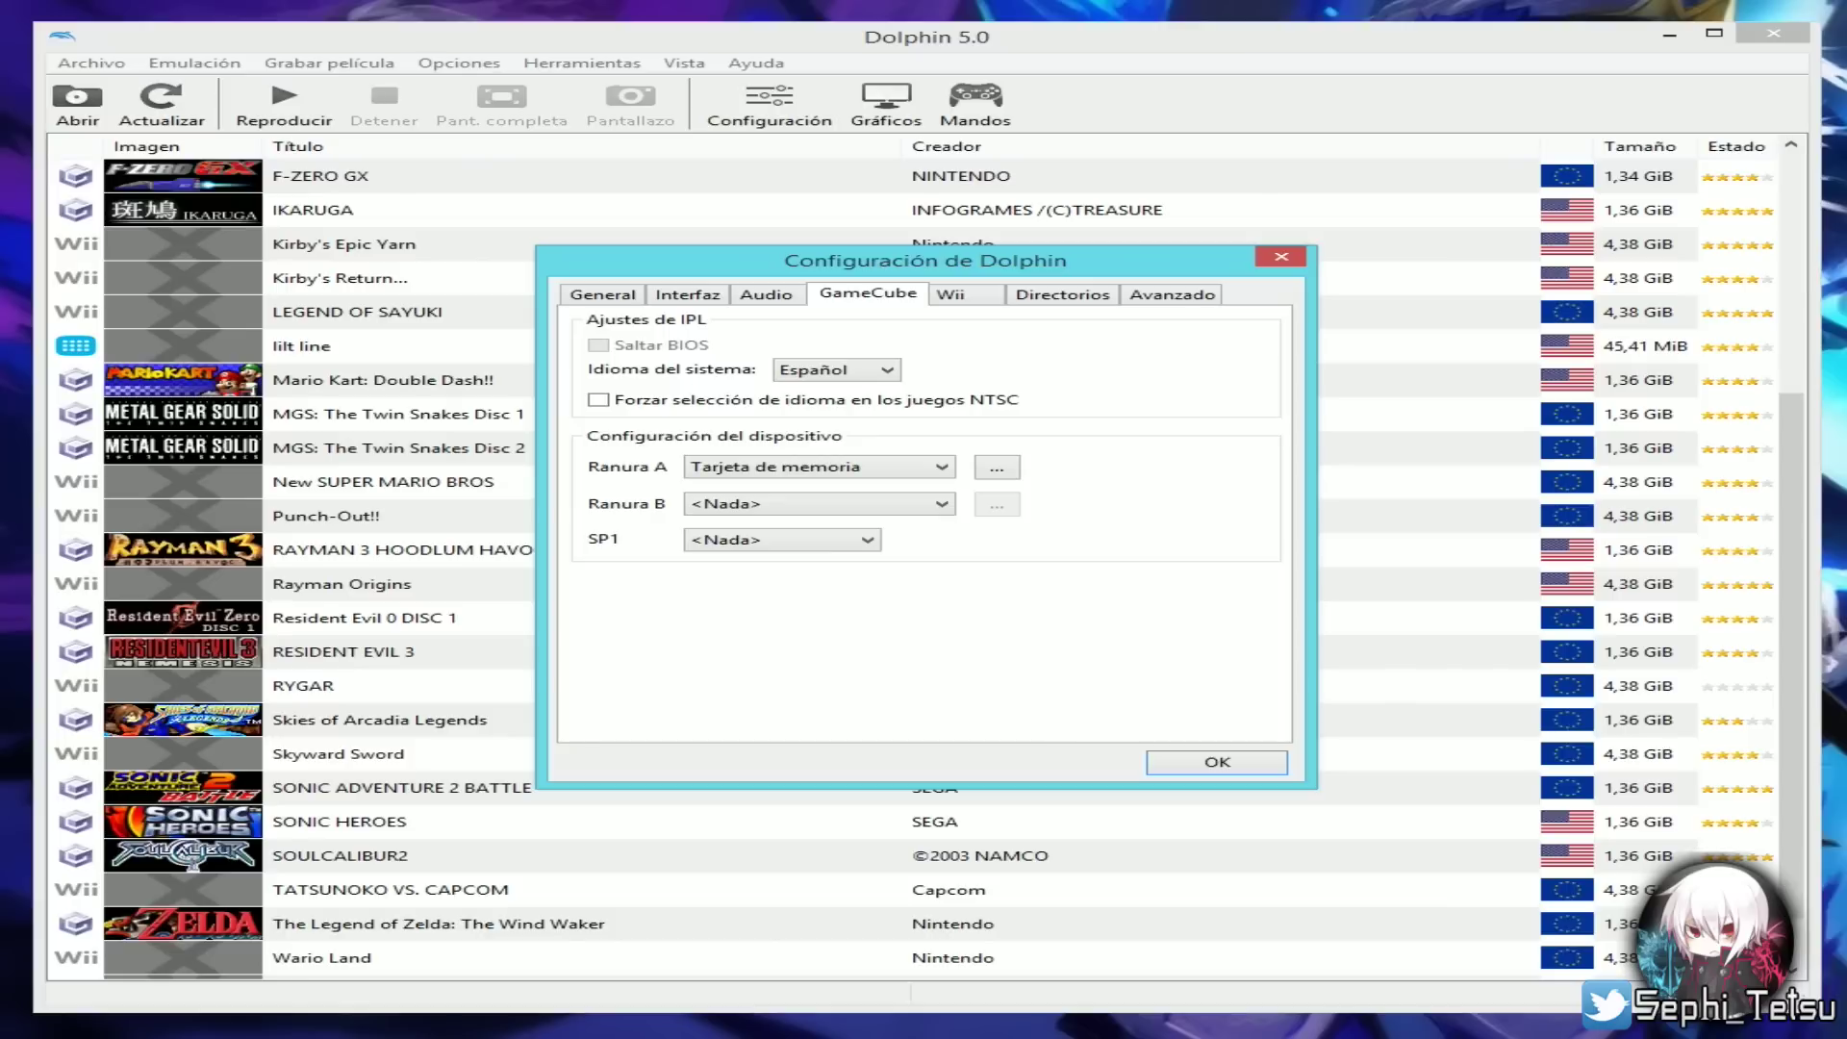
- Try the other aspect ratio in the Wii settings and return it to 16:9
key(ctrl+Tab)
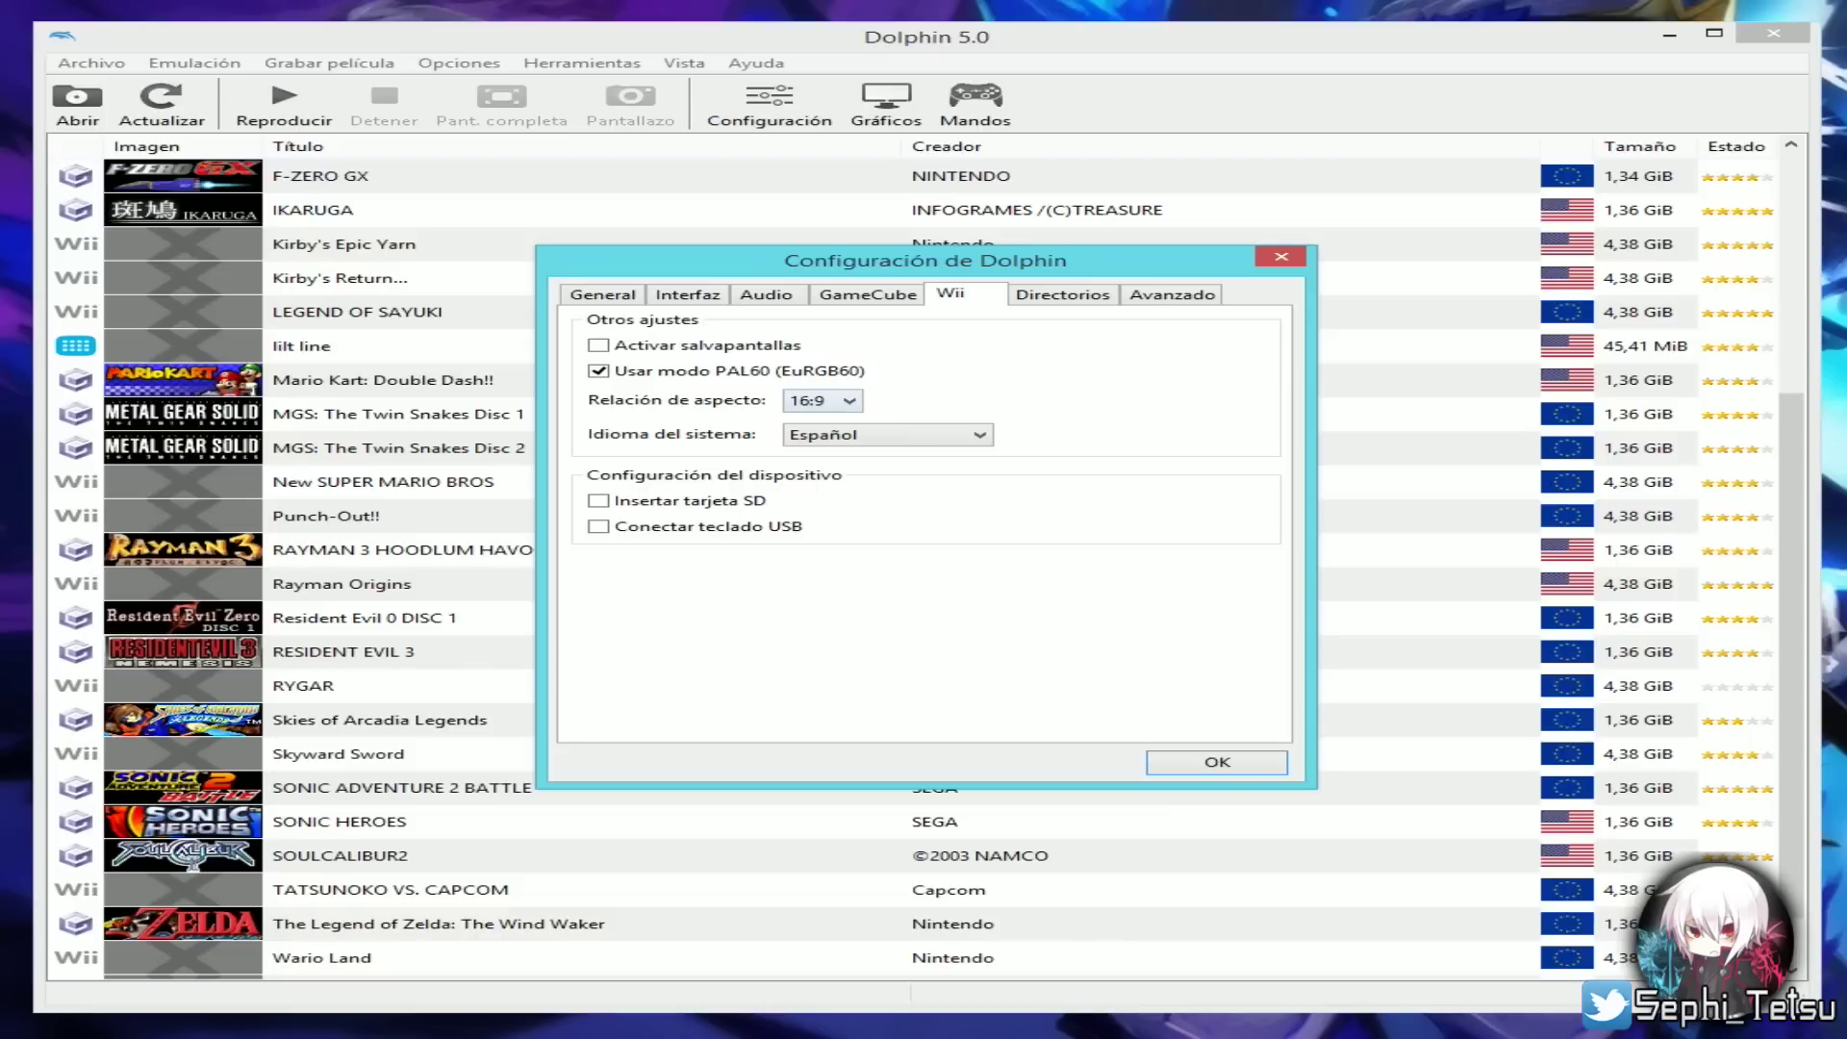
key(alt+Down)
key(Down)
key(Return)
key(alt+Down)
key(Up)
key(Return)
click(823, 400)
click(813, 415)
- Review the directories, advanced CPU, Wii, GameCube, audio, interface and general settings, and accept the configuration
click(1062, 295)
click(867, 294)
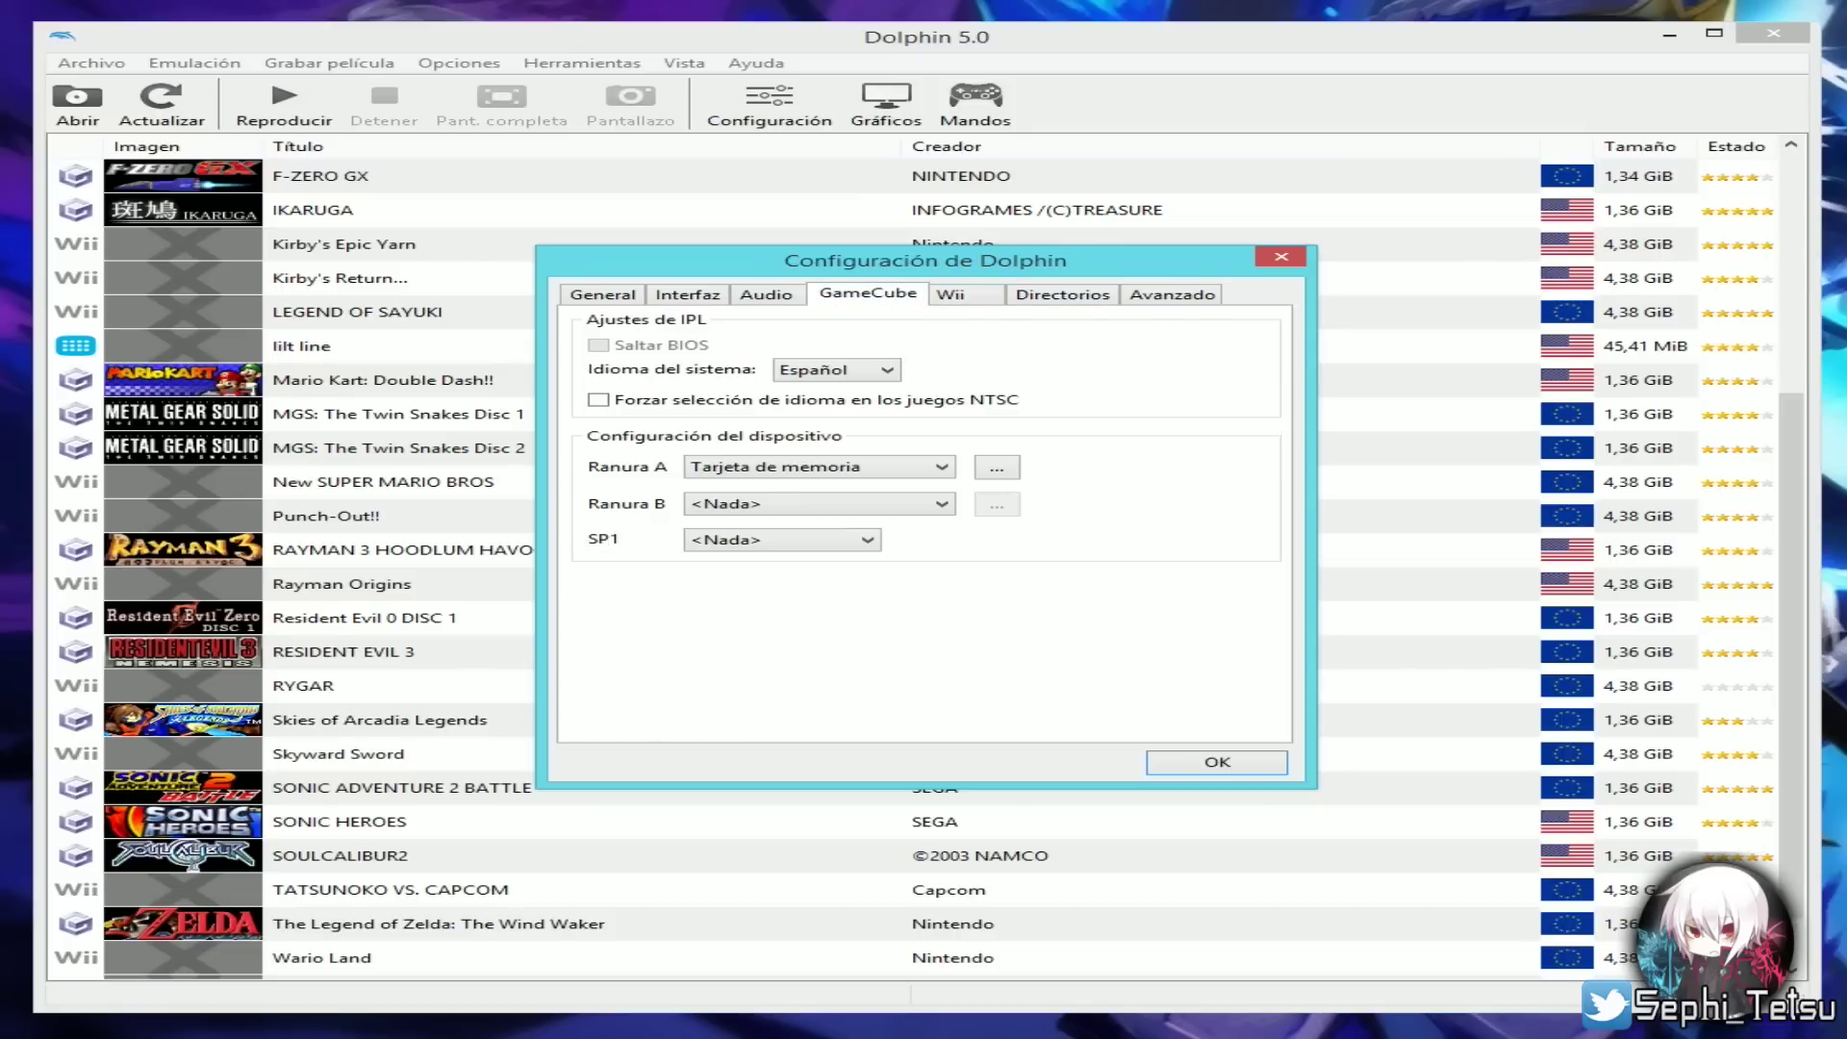
click(1062, 294)
click(1171, 294)
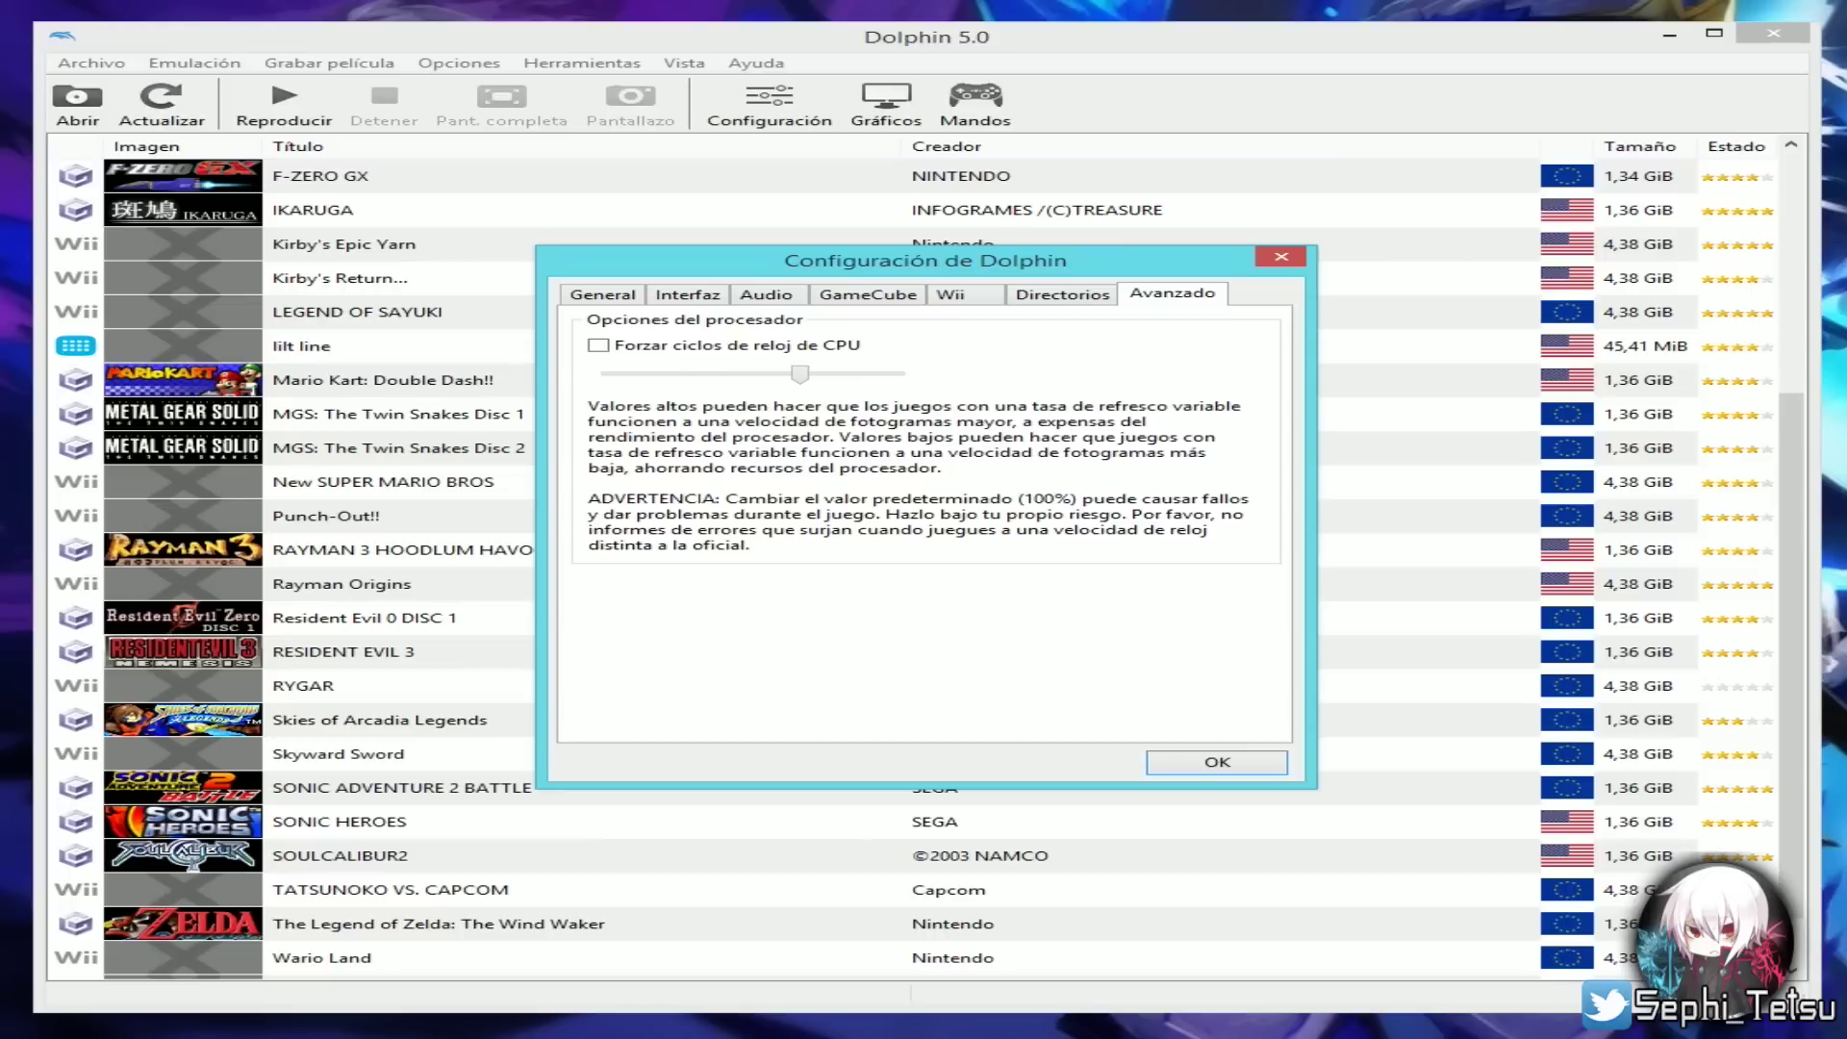
click(950, 294)
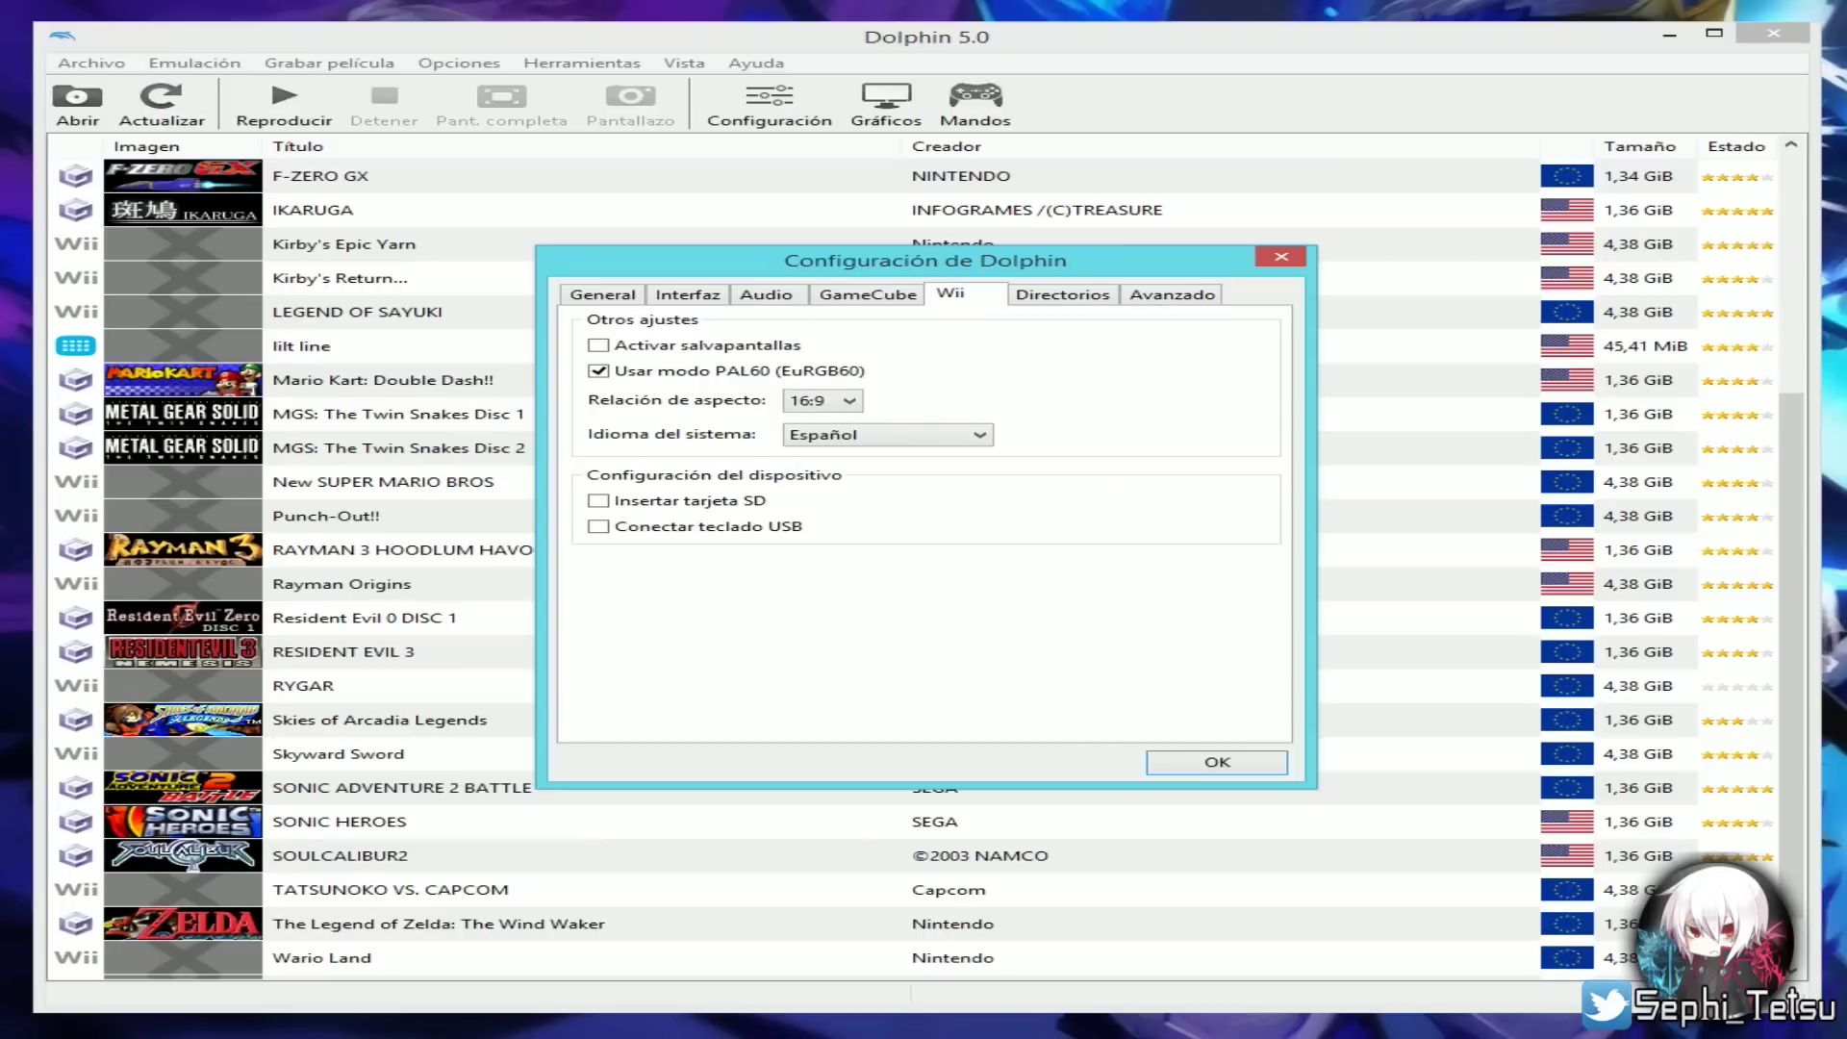
click(867, 293)
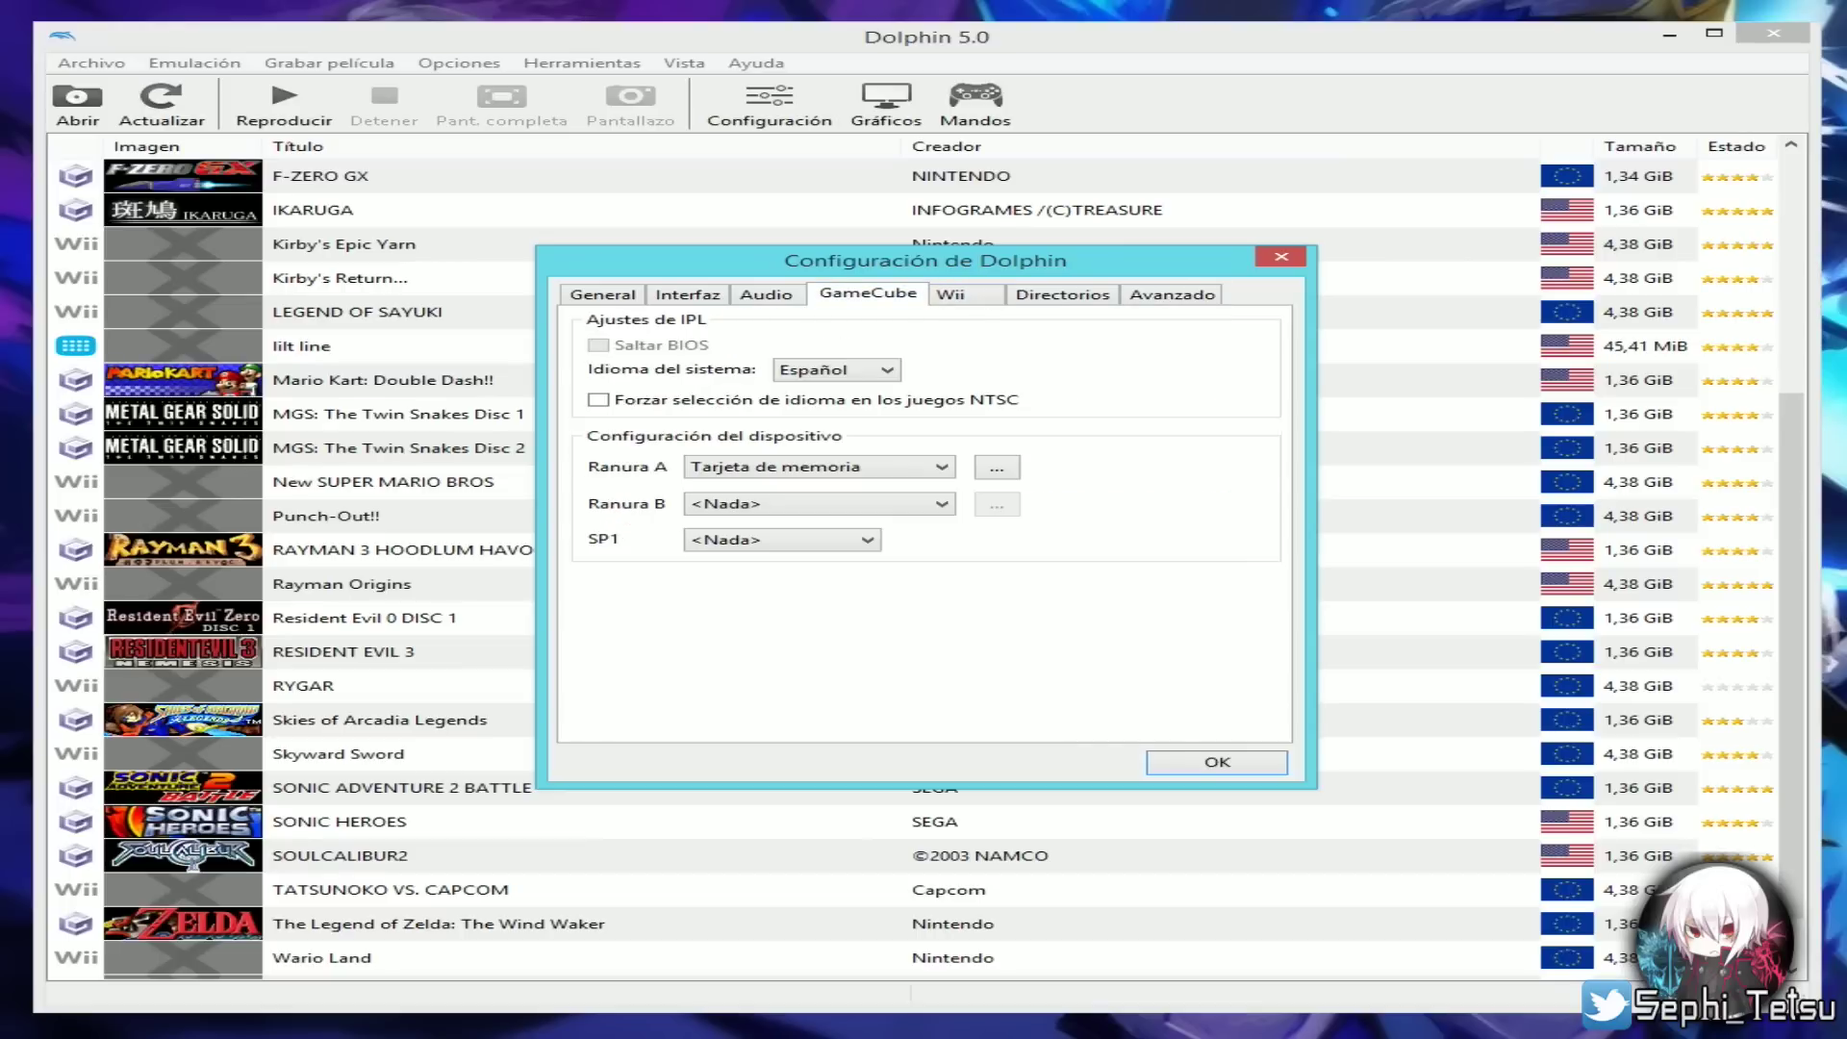
click(766, 293)
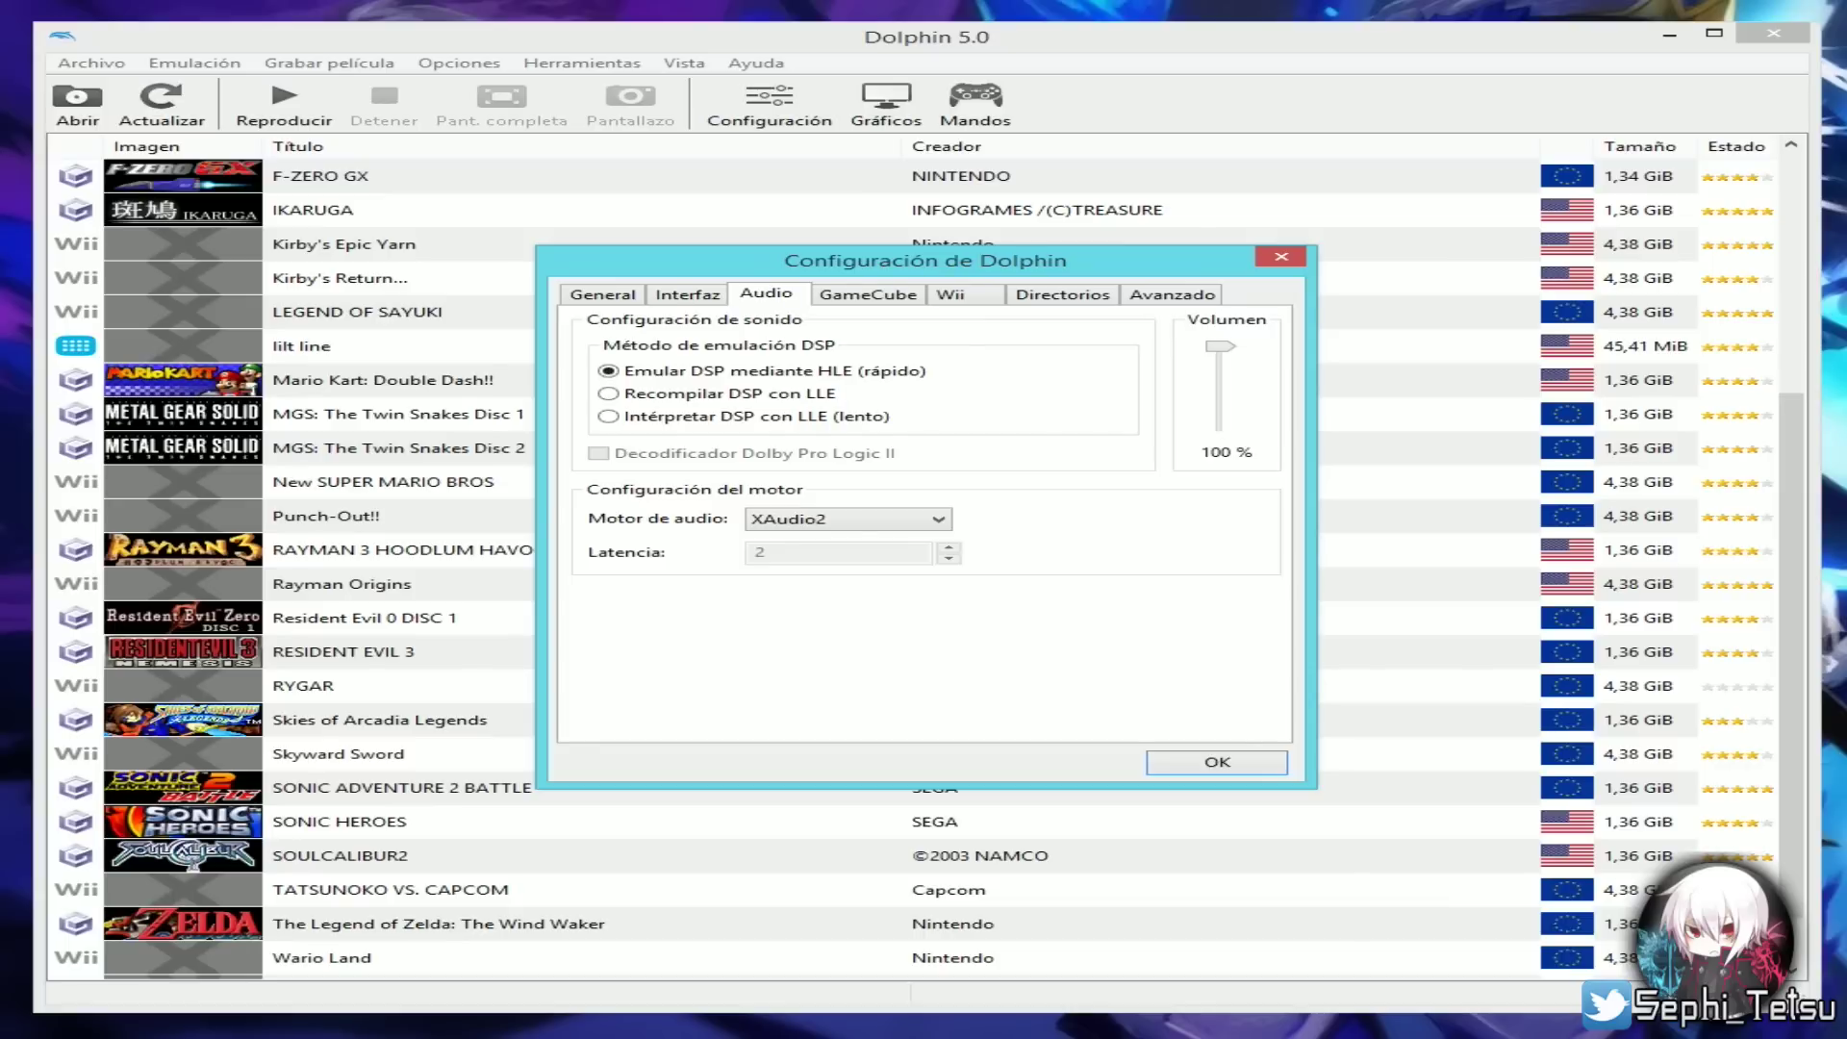
click(686, 293)
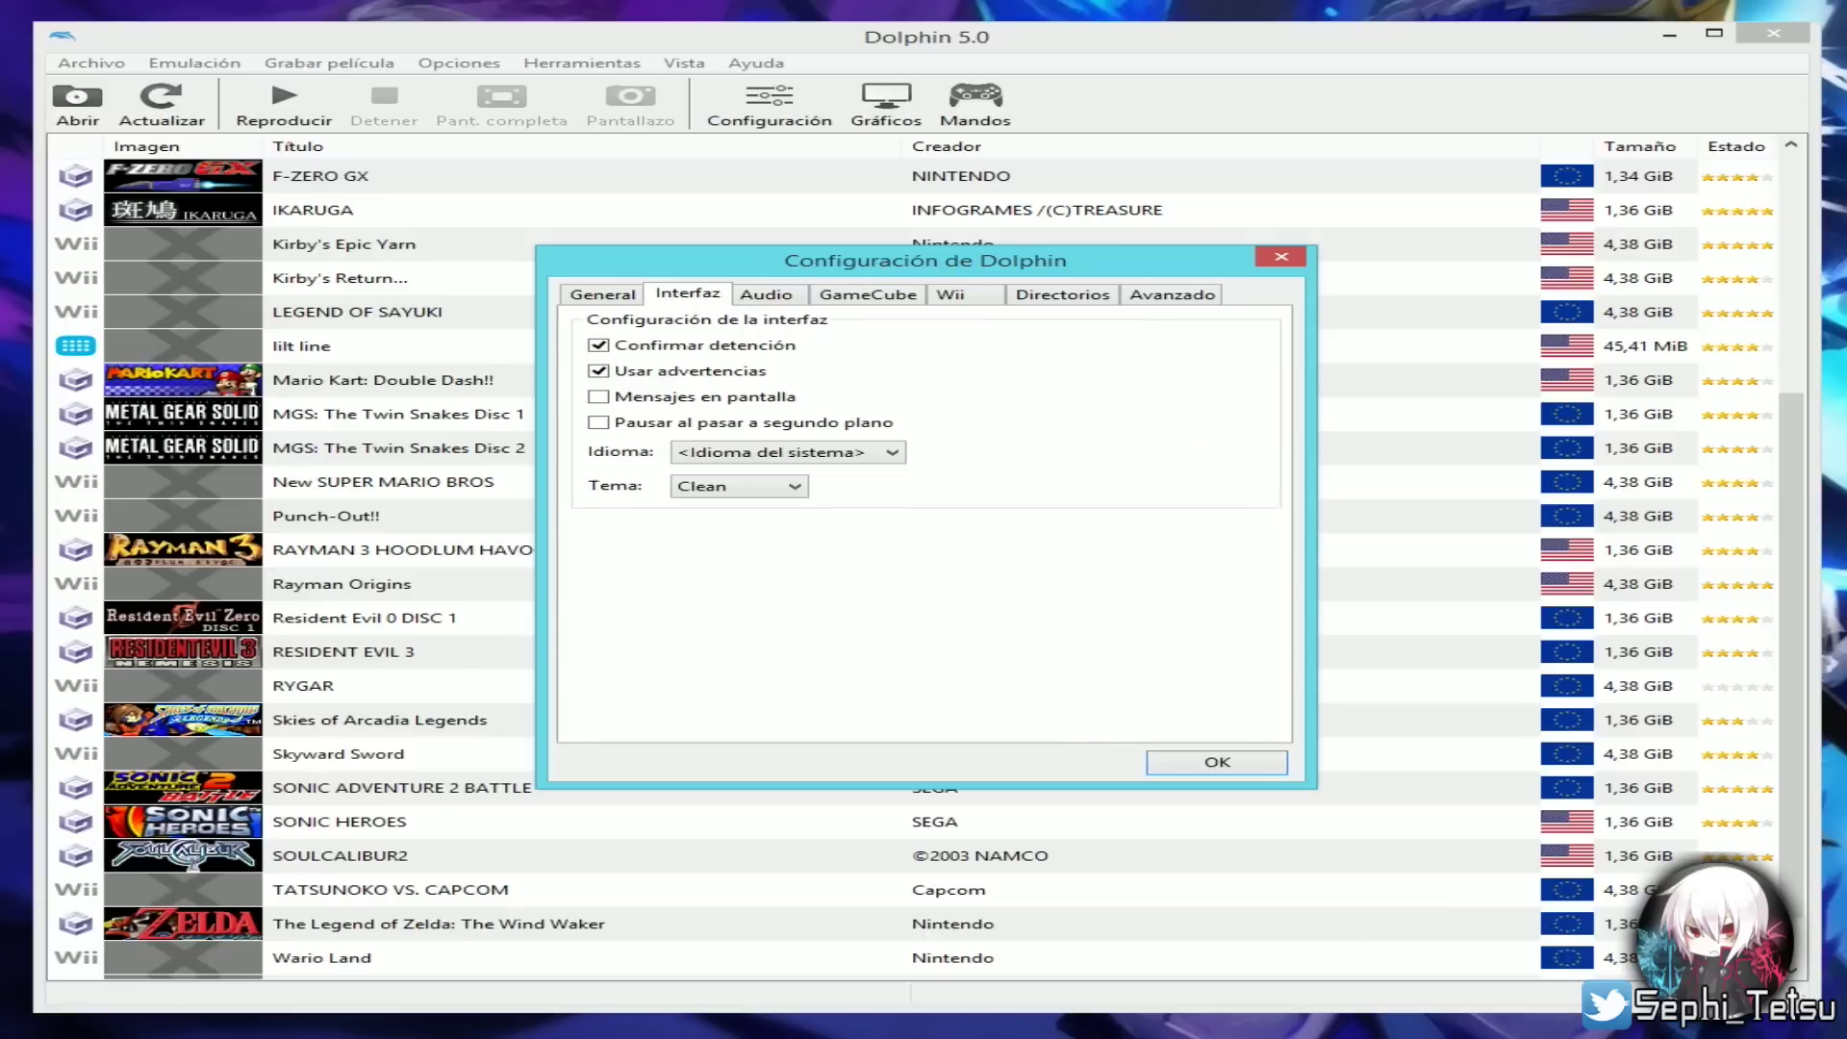
click(602, 294)
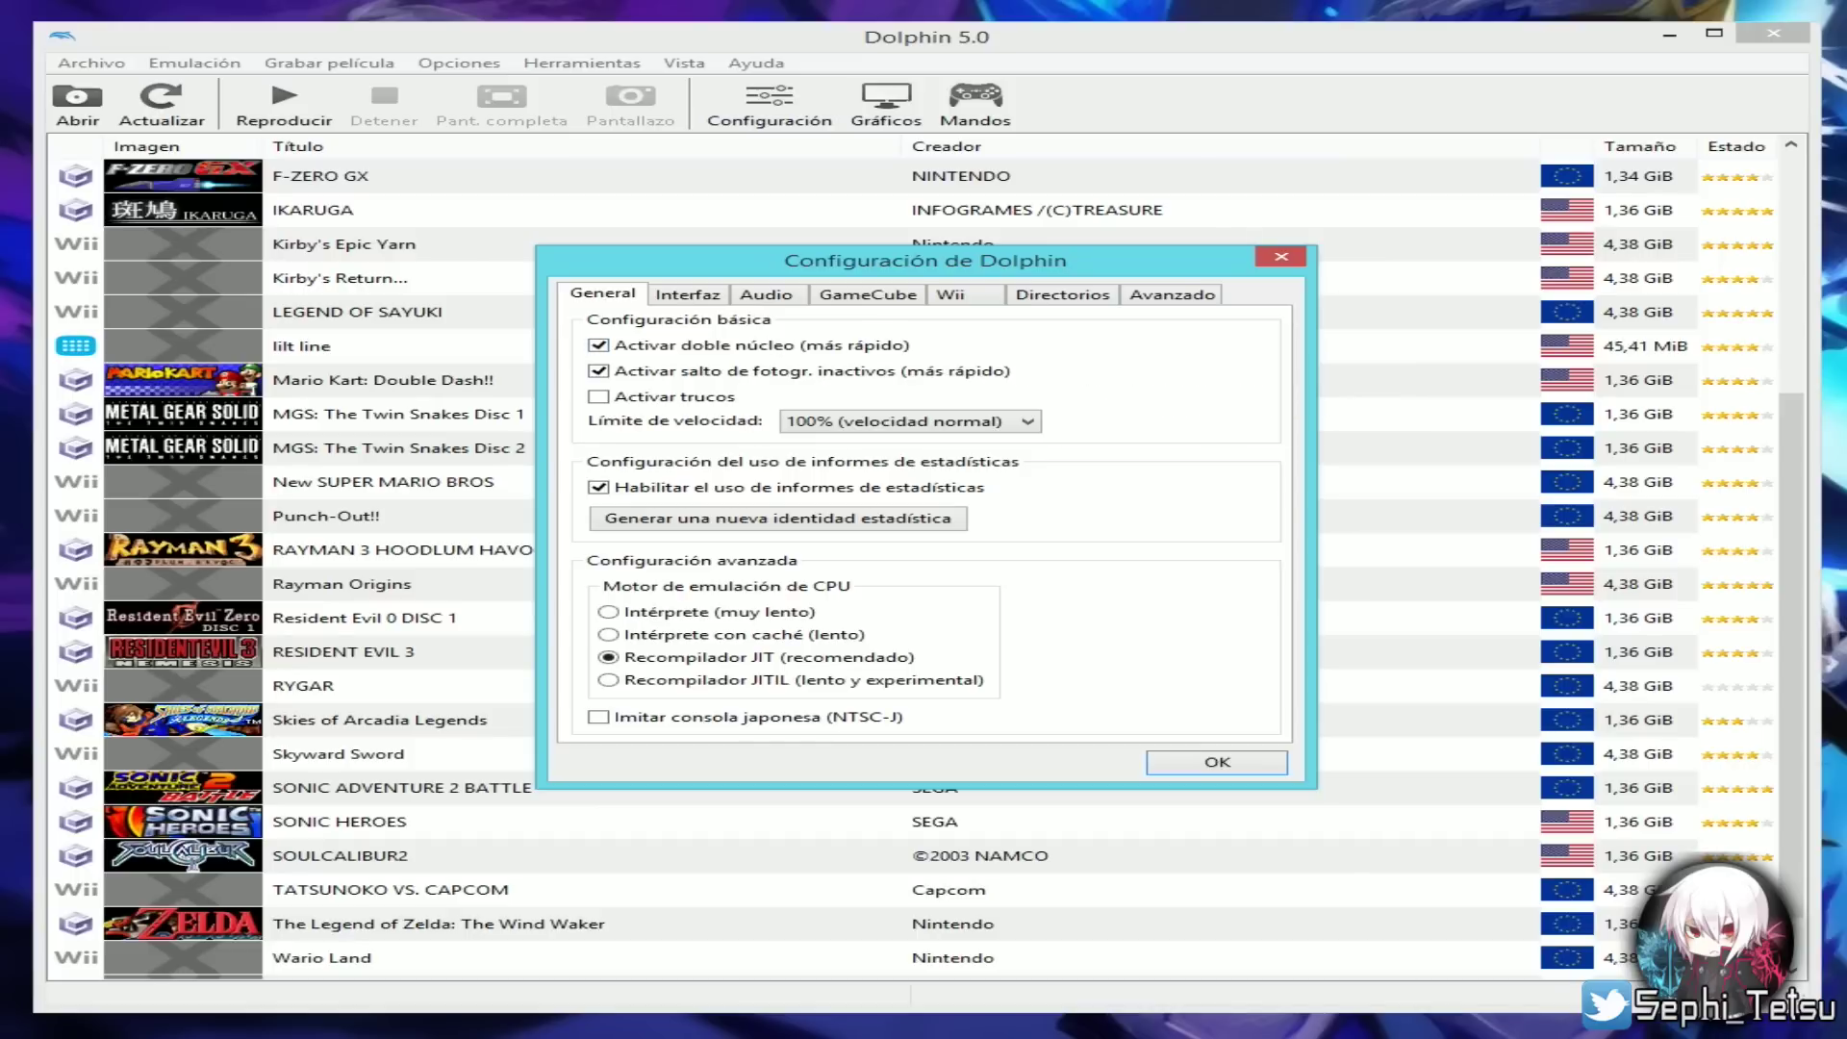
key(Return)
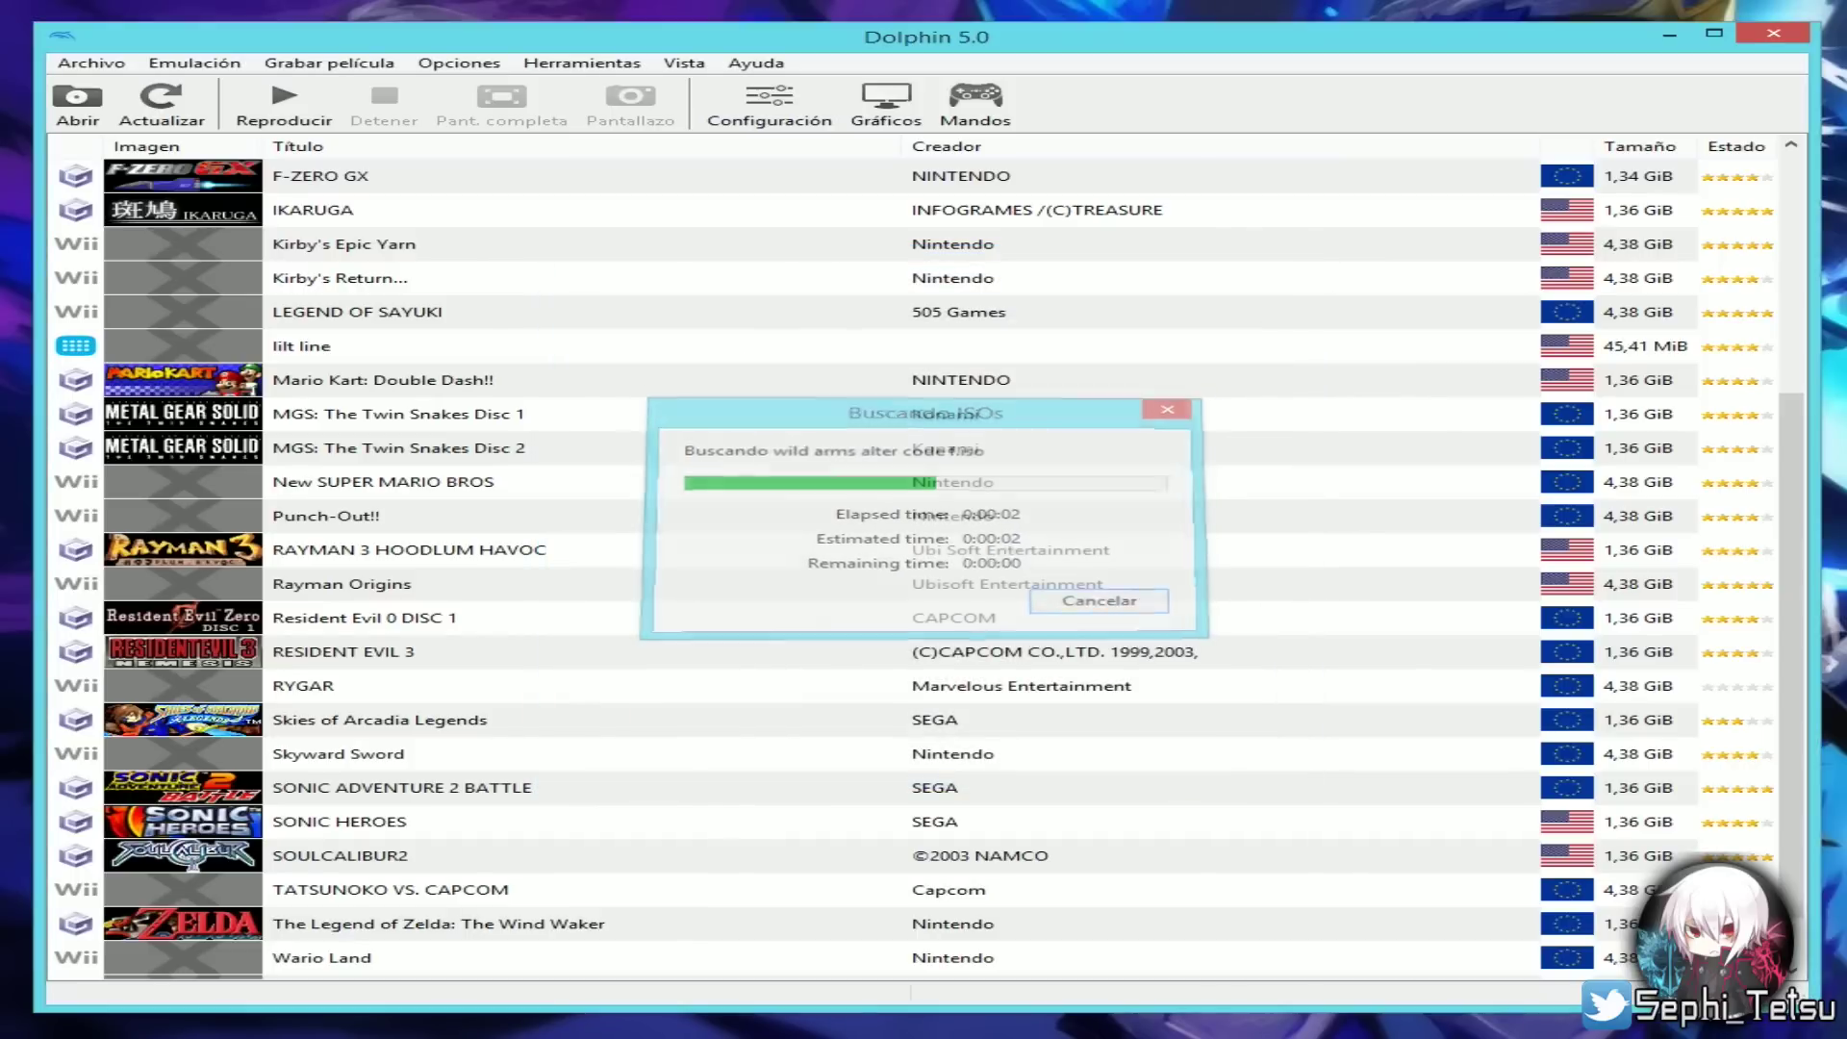
- Open the graphics settings
key(alt+o)
key(Down)
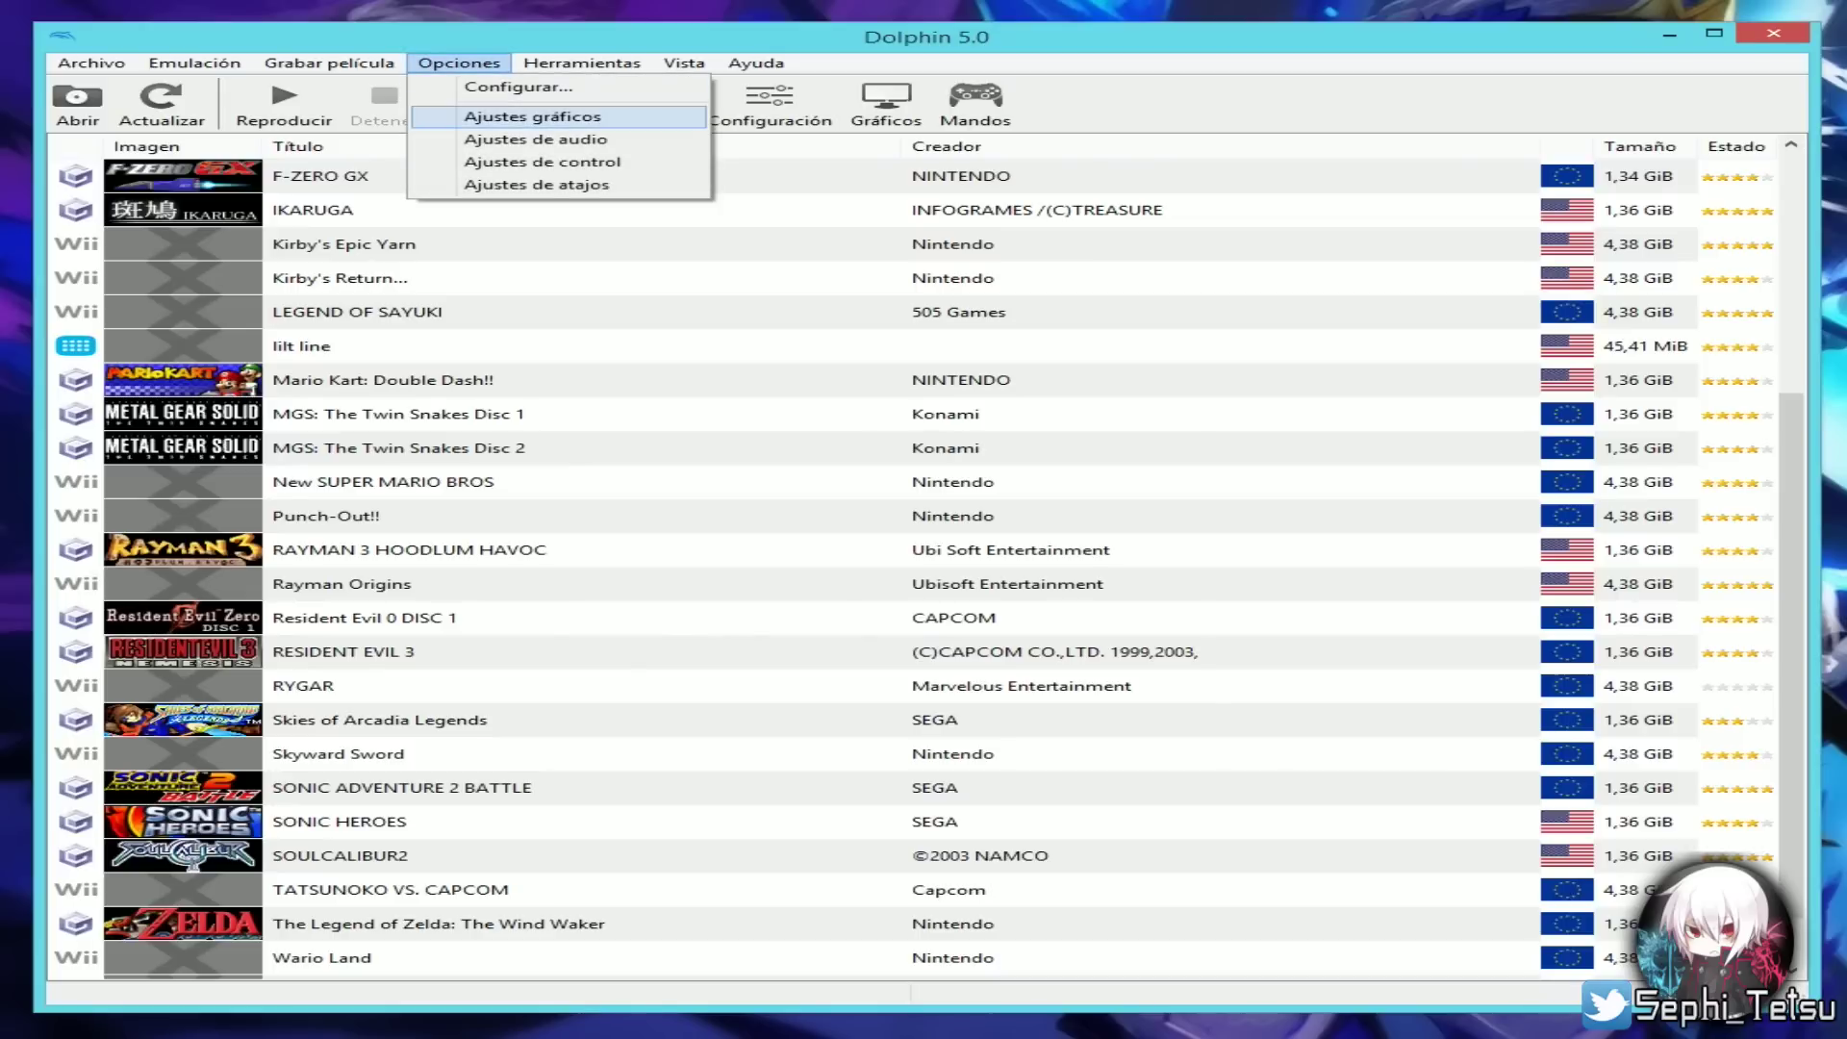
key(Return)
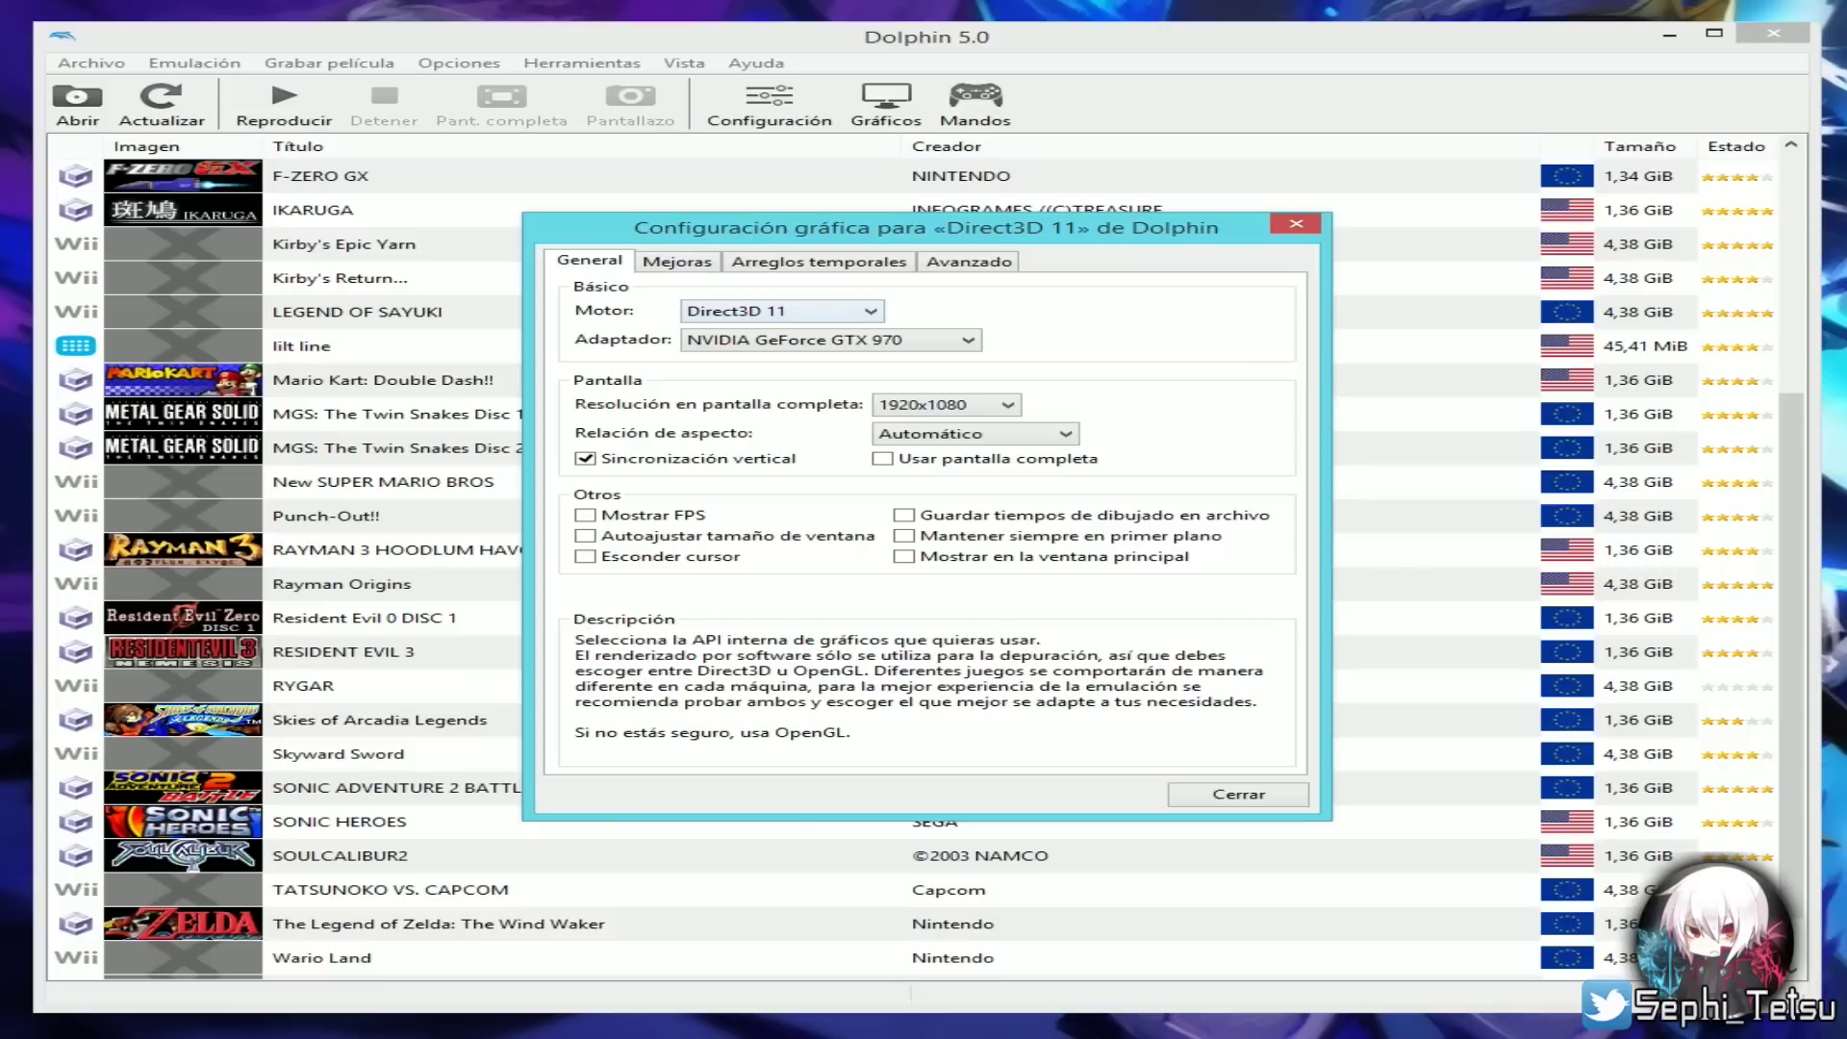
- Review the rendering engines OpenGL, Direct3D 11 and Software Renderer, keeping Direct3D 11 selected
click(781, 311)
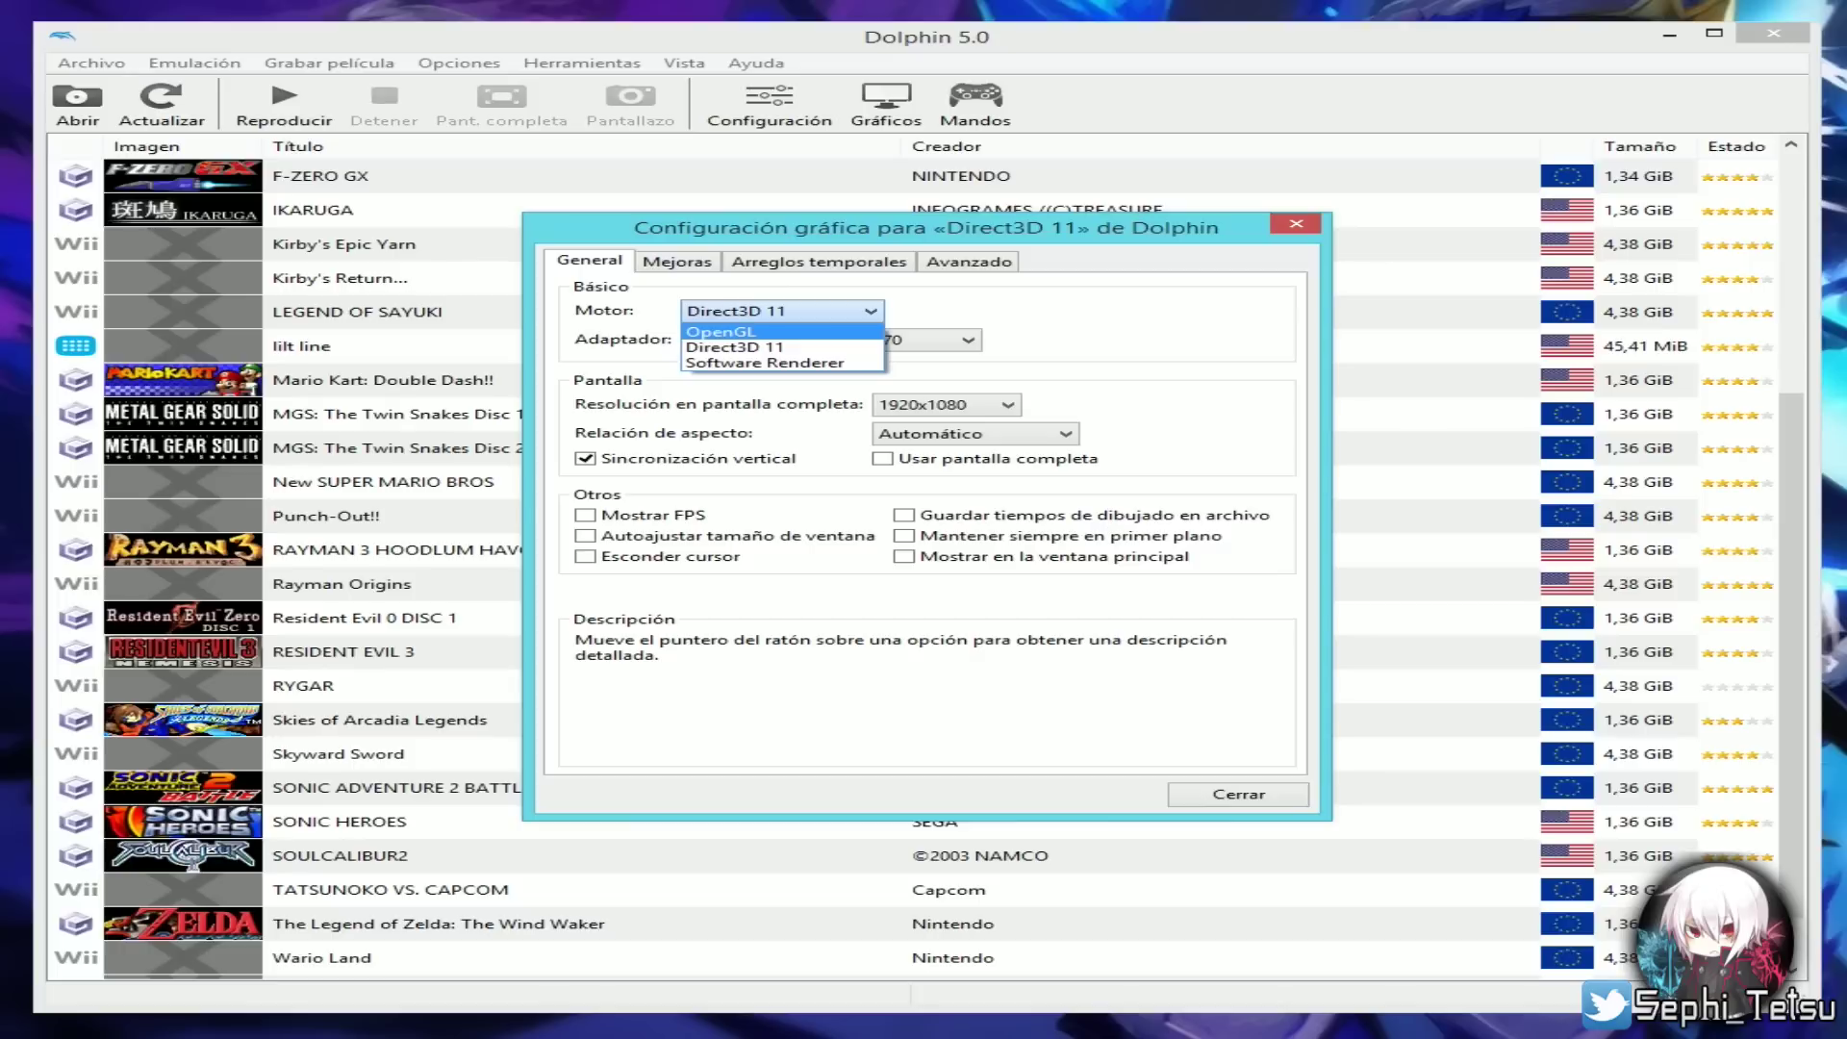
click(782, 310)
click(781, 311)
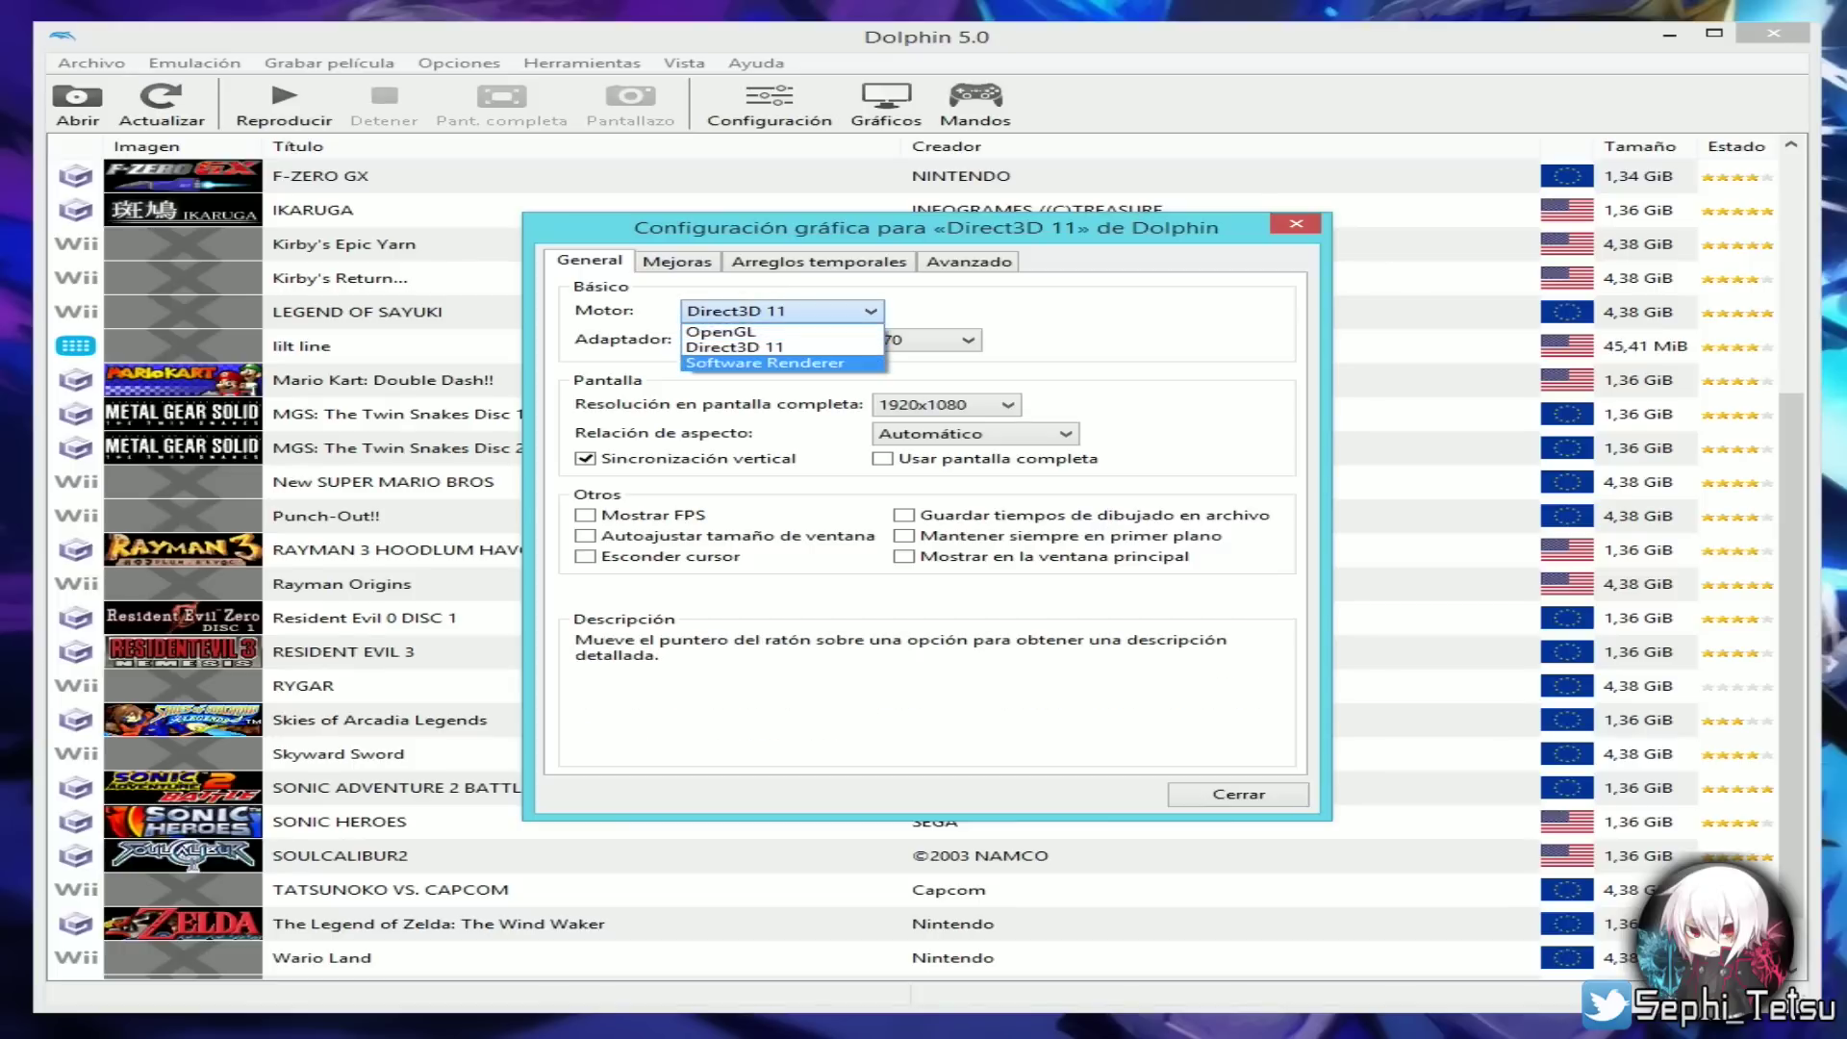
key(Return)
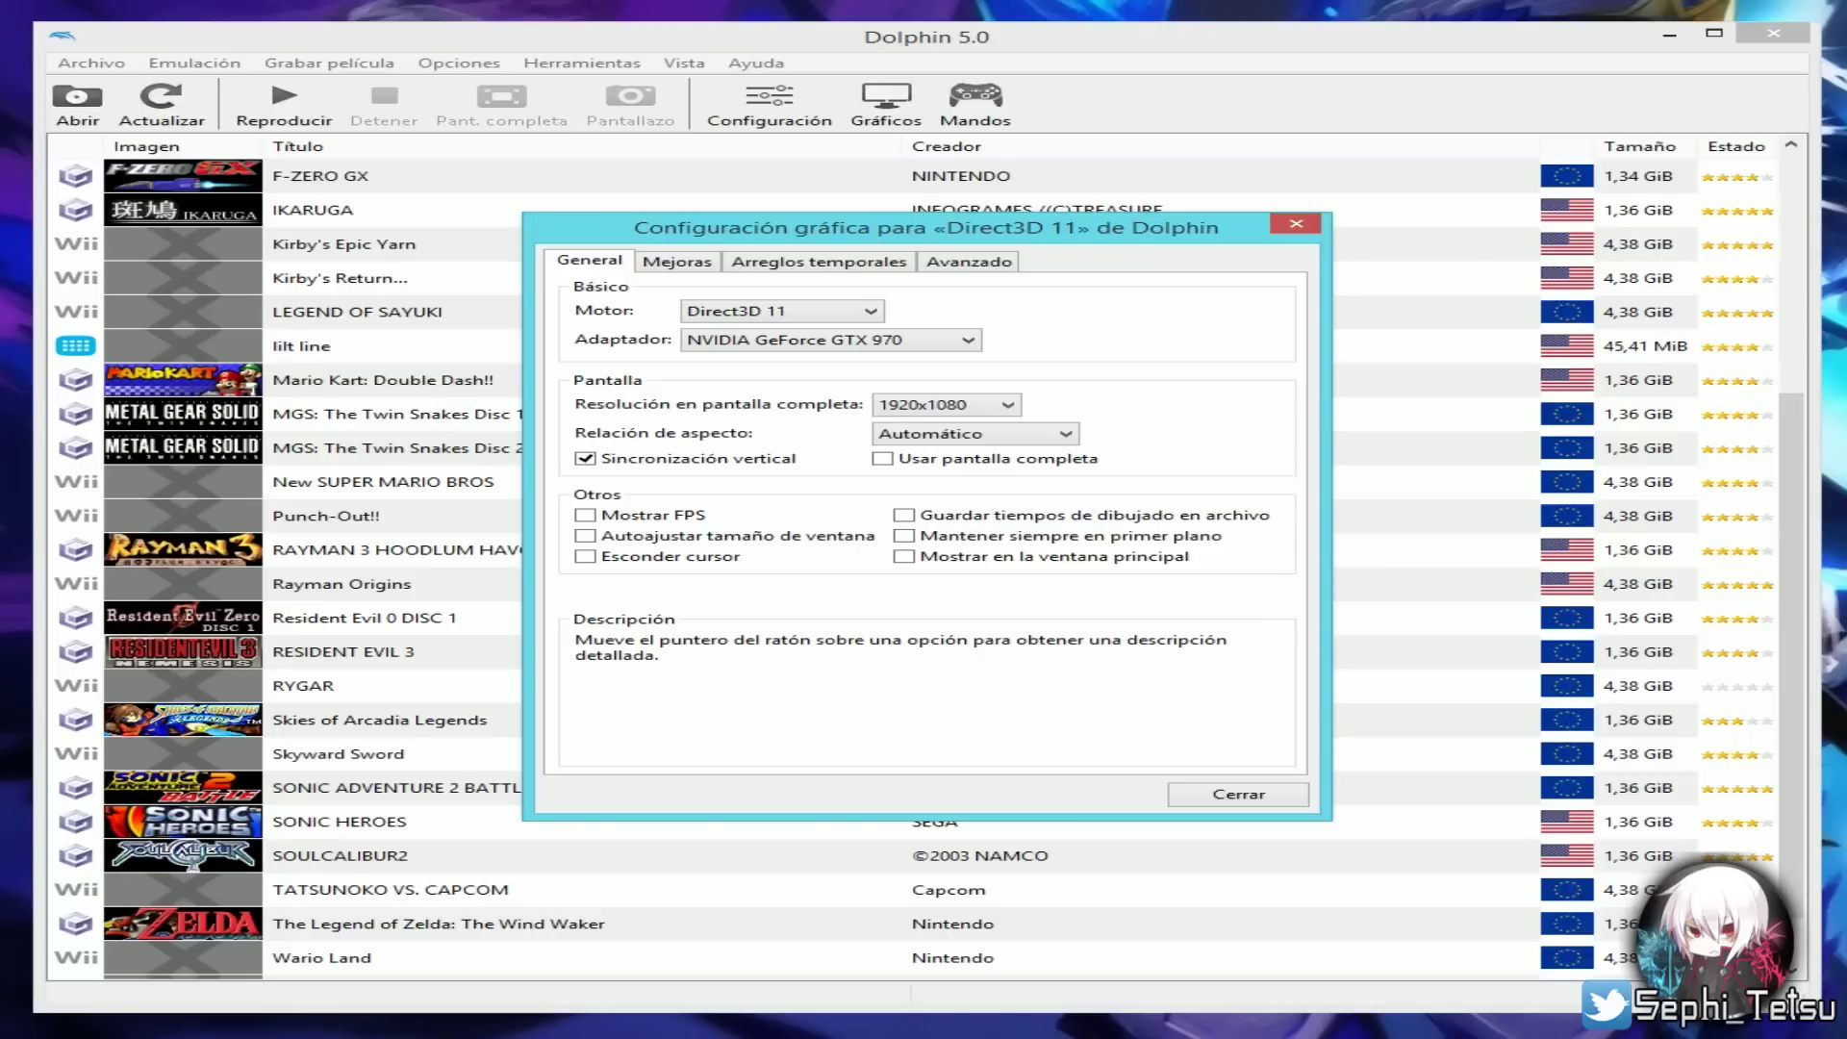
mouse_move(781, 310)
click(781, 311)
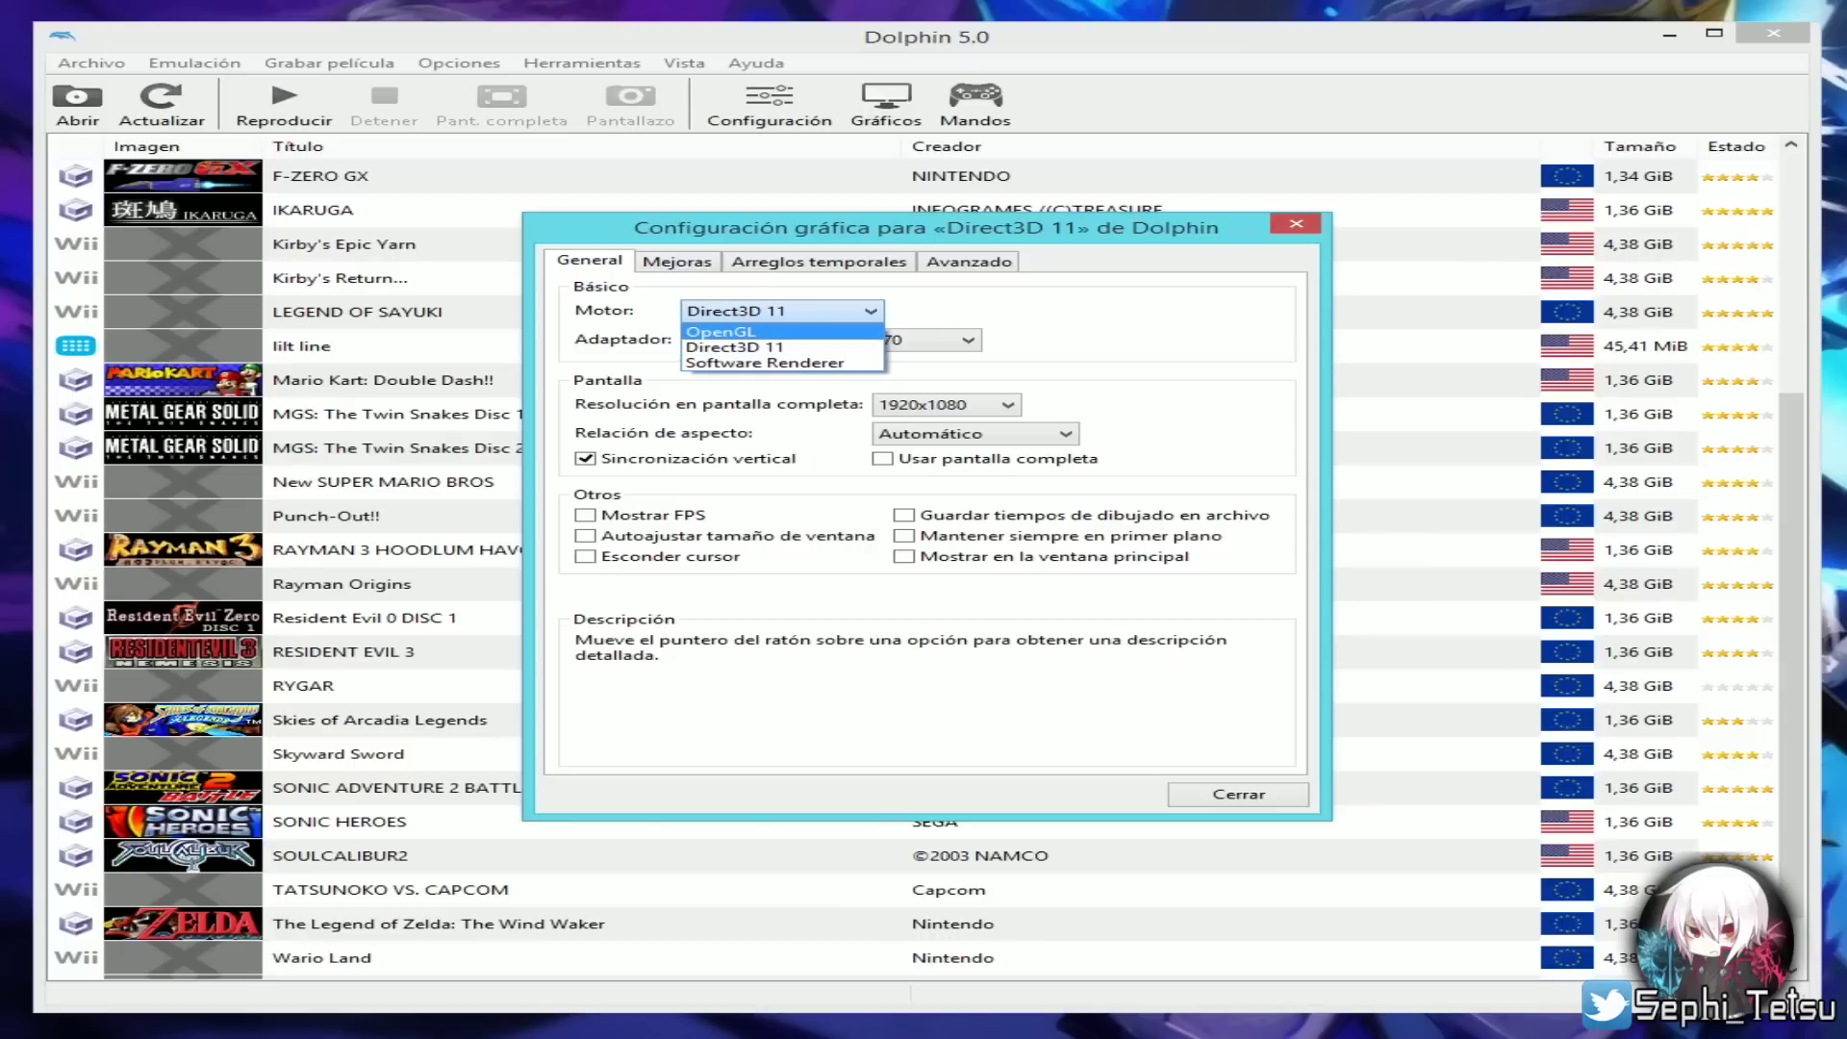
click(781, 310)
click(781, 310)
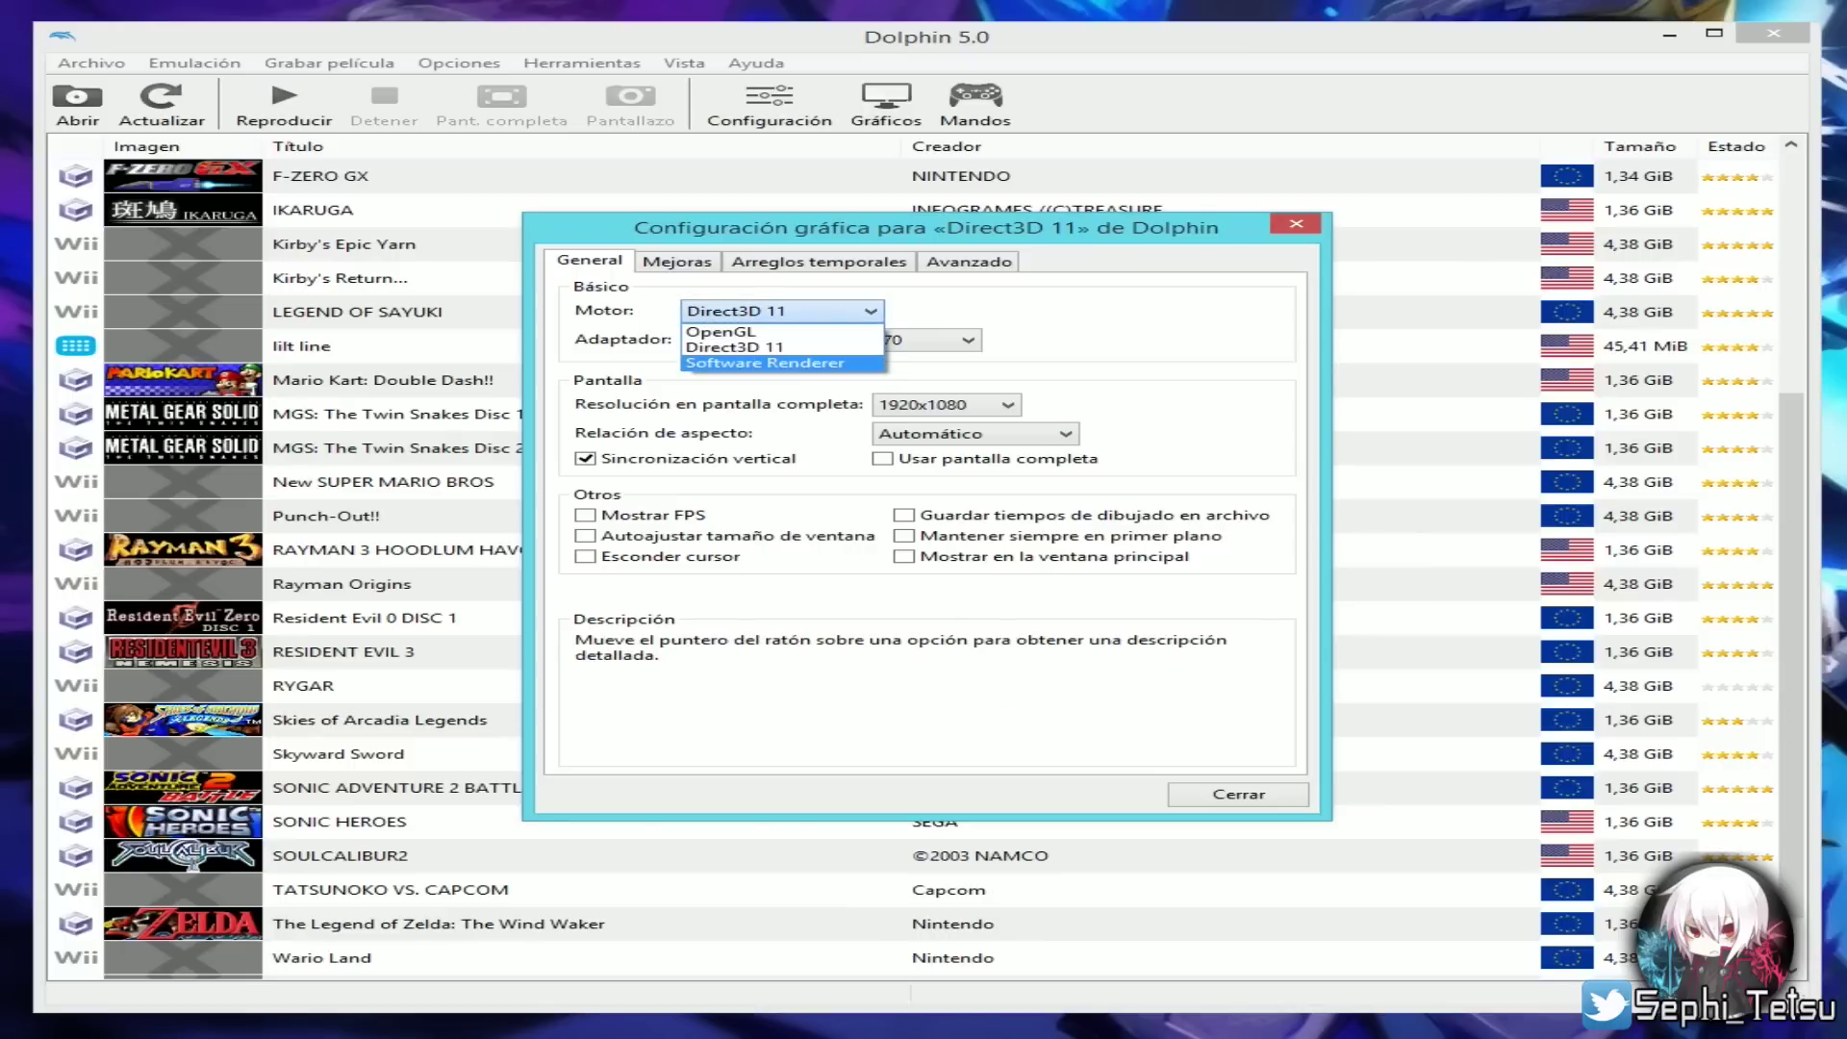
key(Escape)
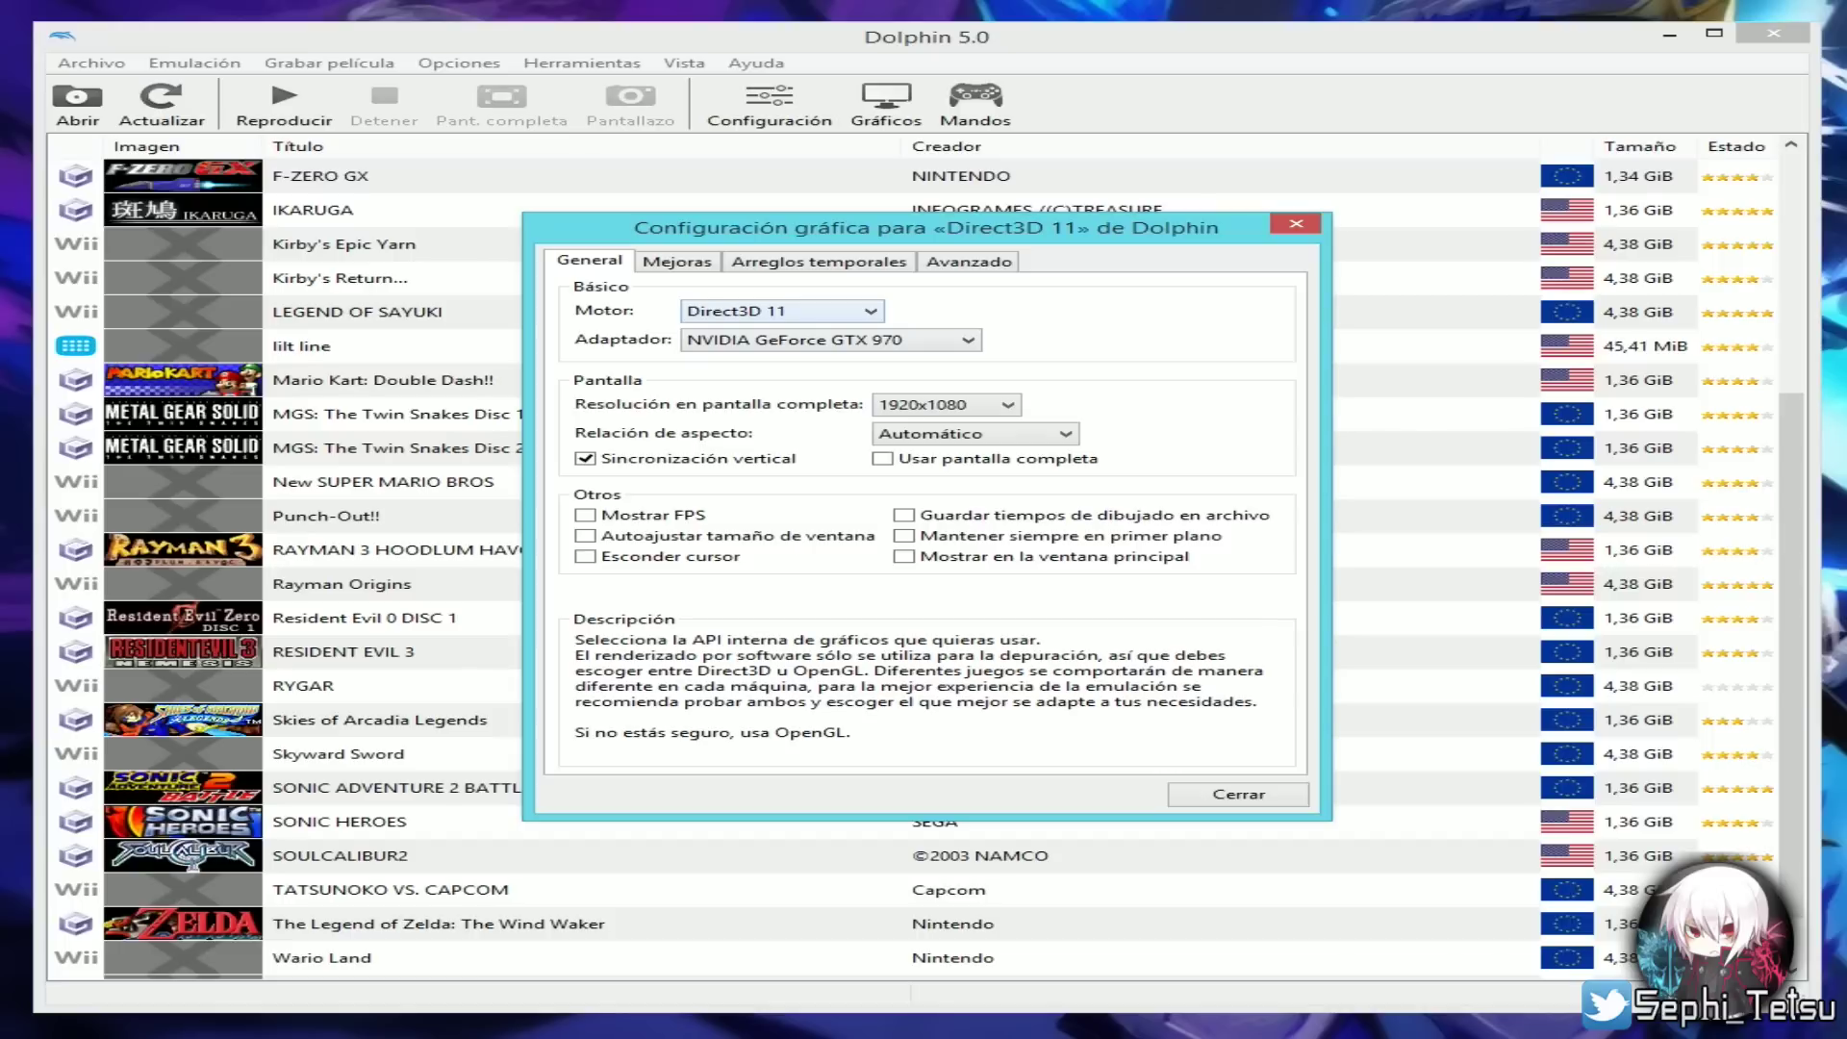
click(870, 310)
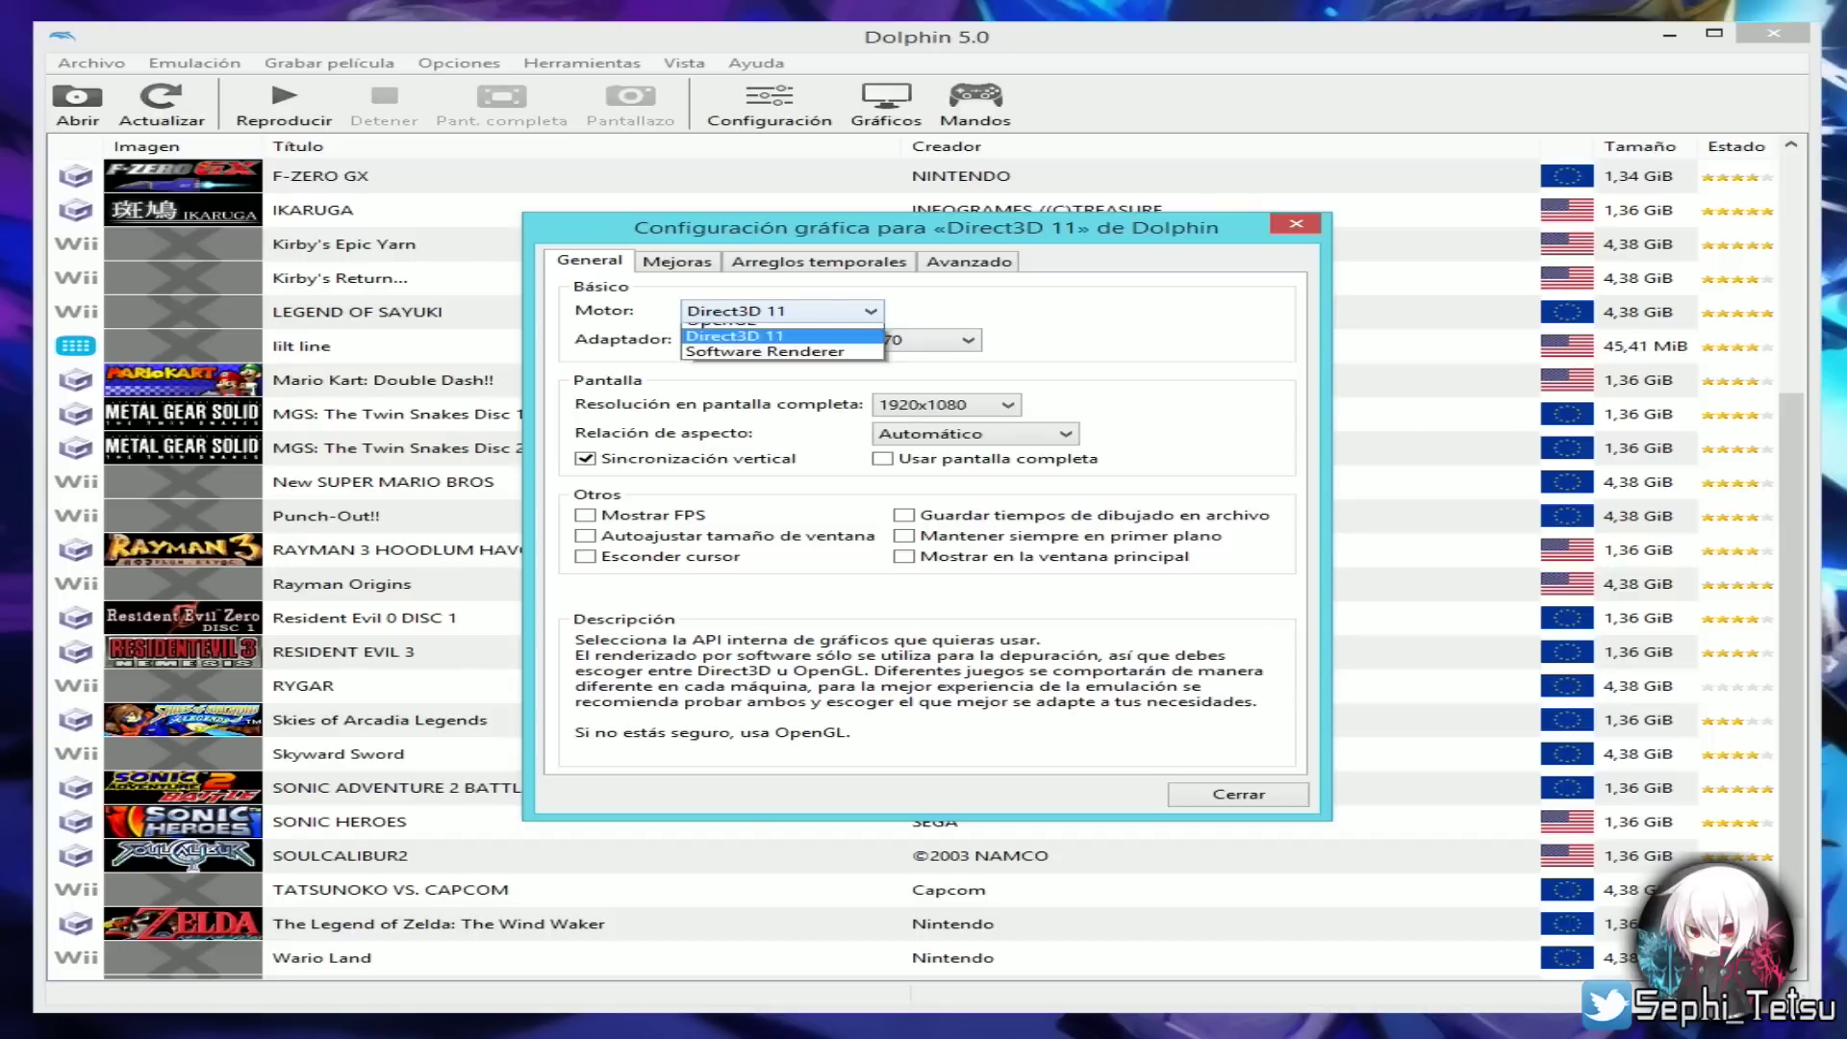
click(731, 328)
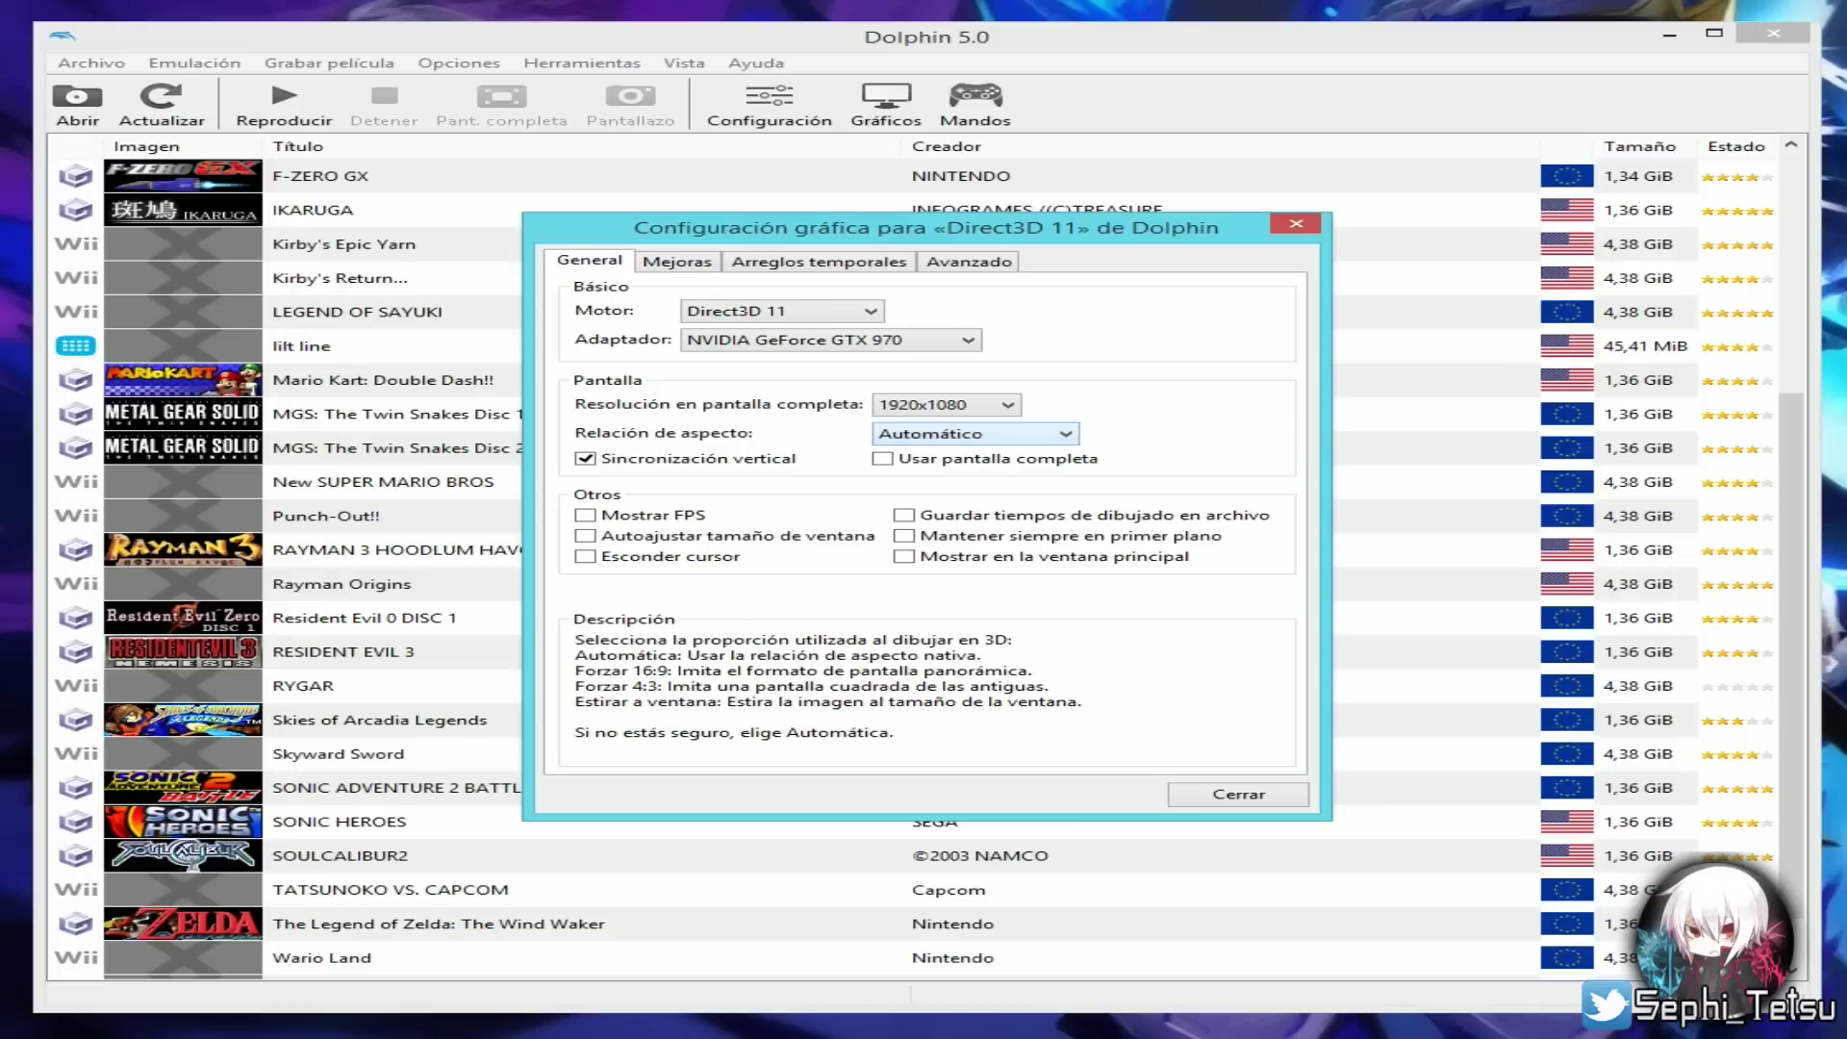
- Try the Forzar 16:9 aspect ratio in the general graphics settings and return it to Automático
click(974, 434)
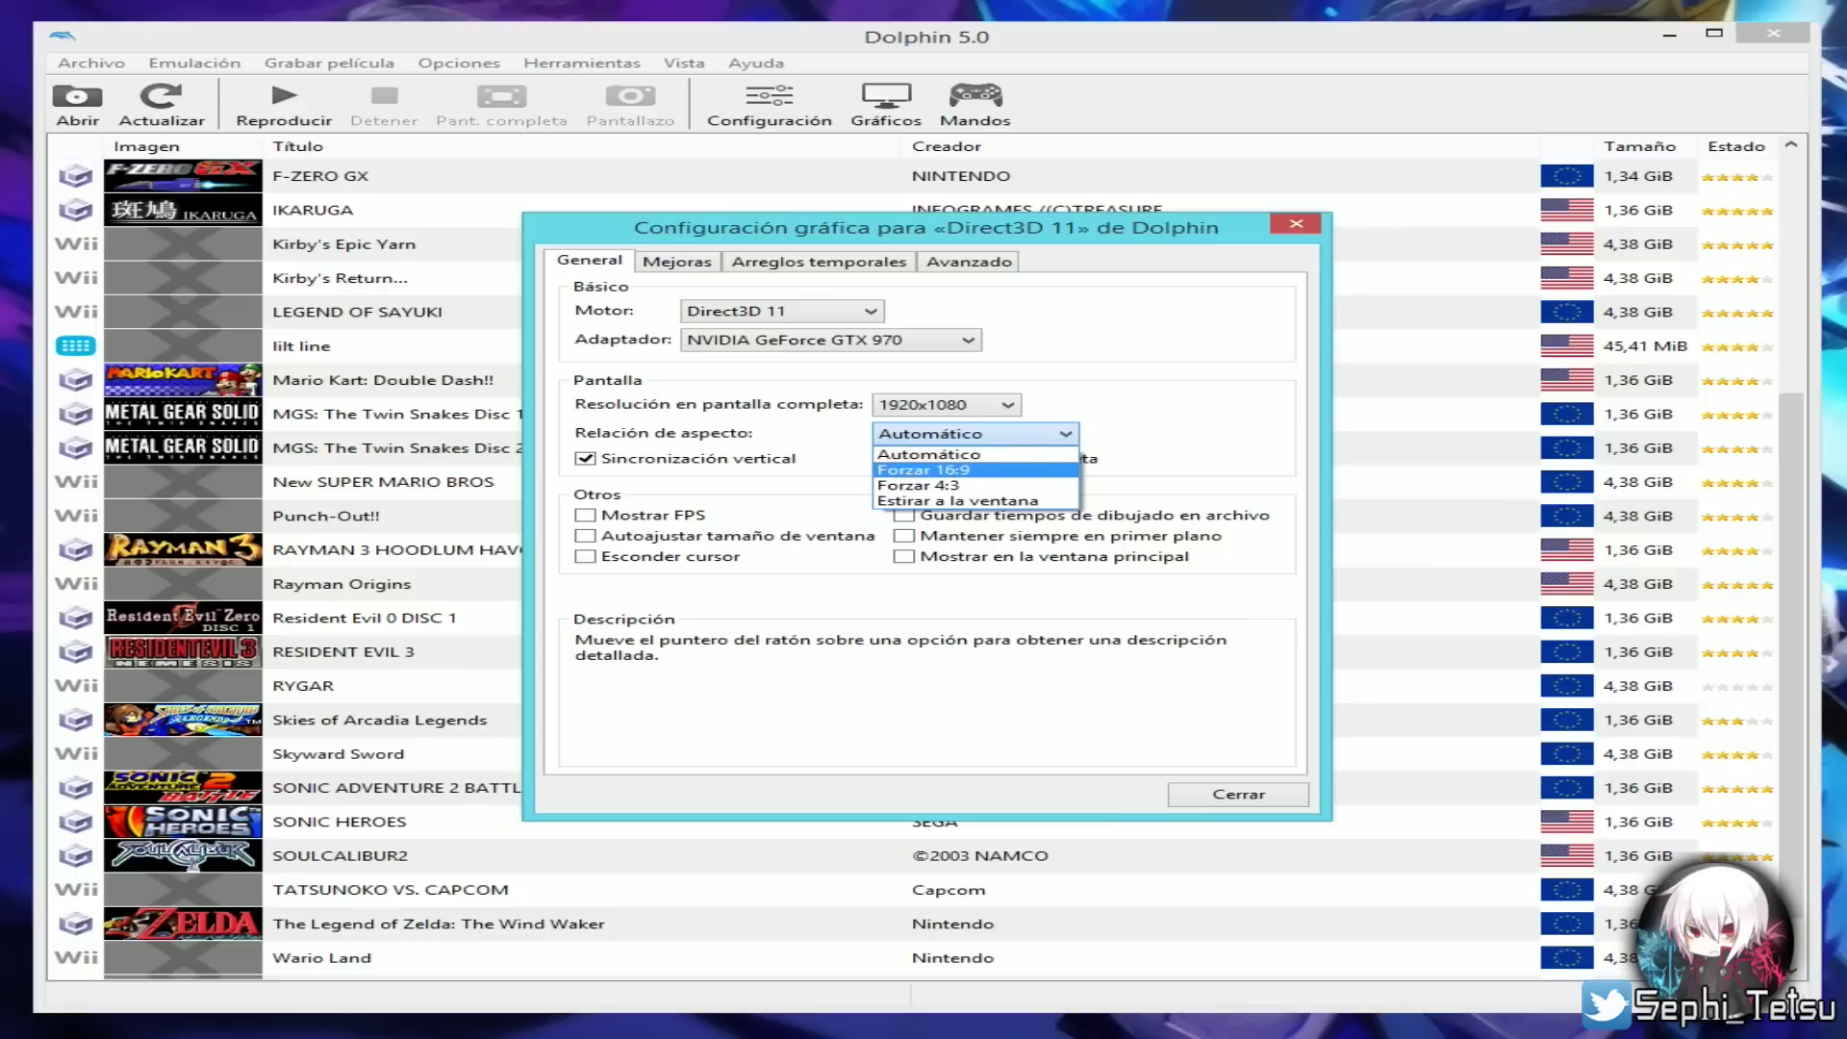
click(923, 469)
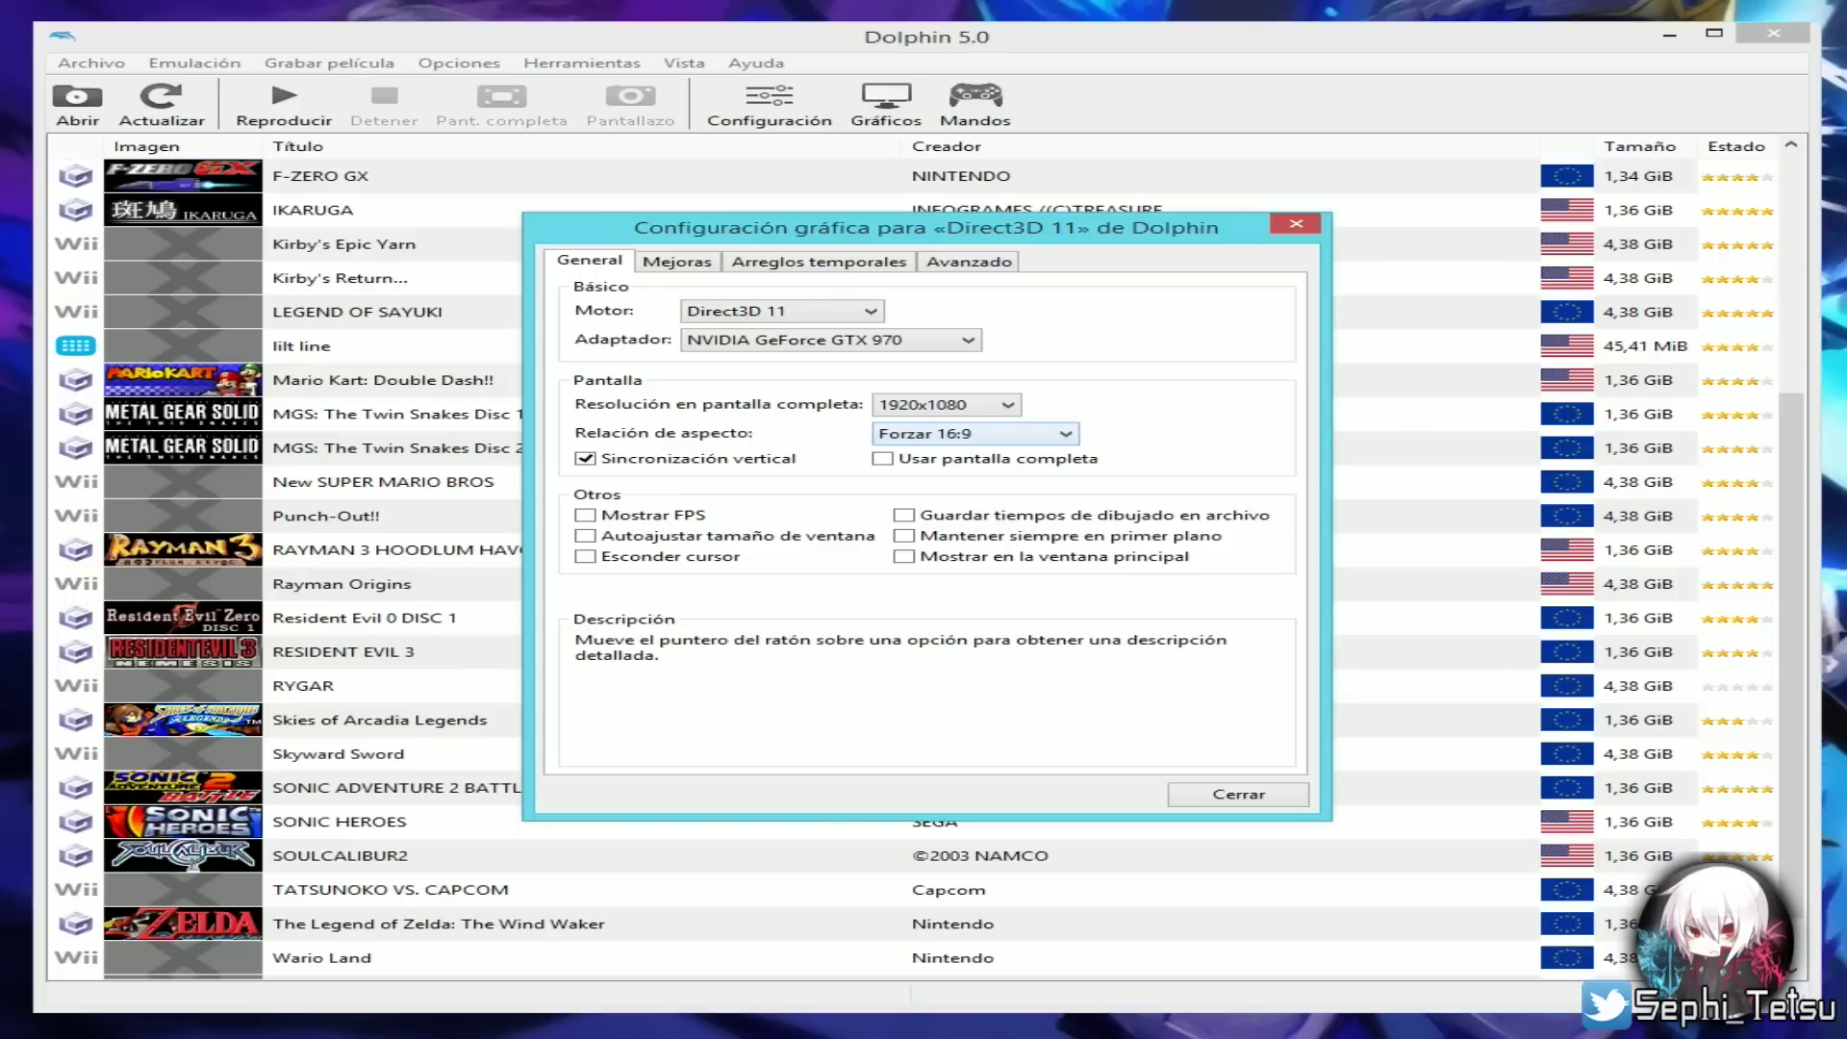
click(975, 433)
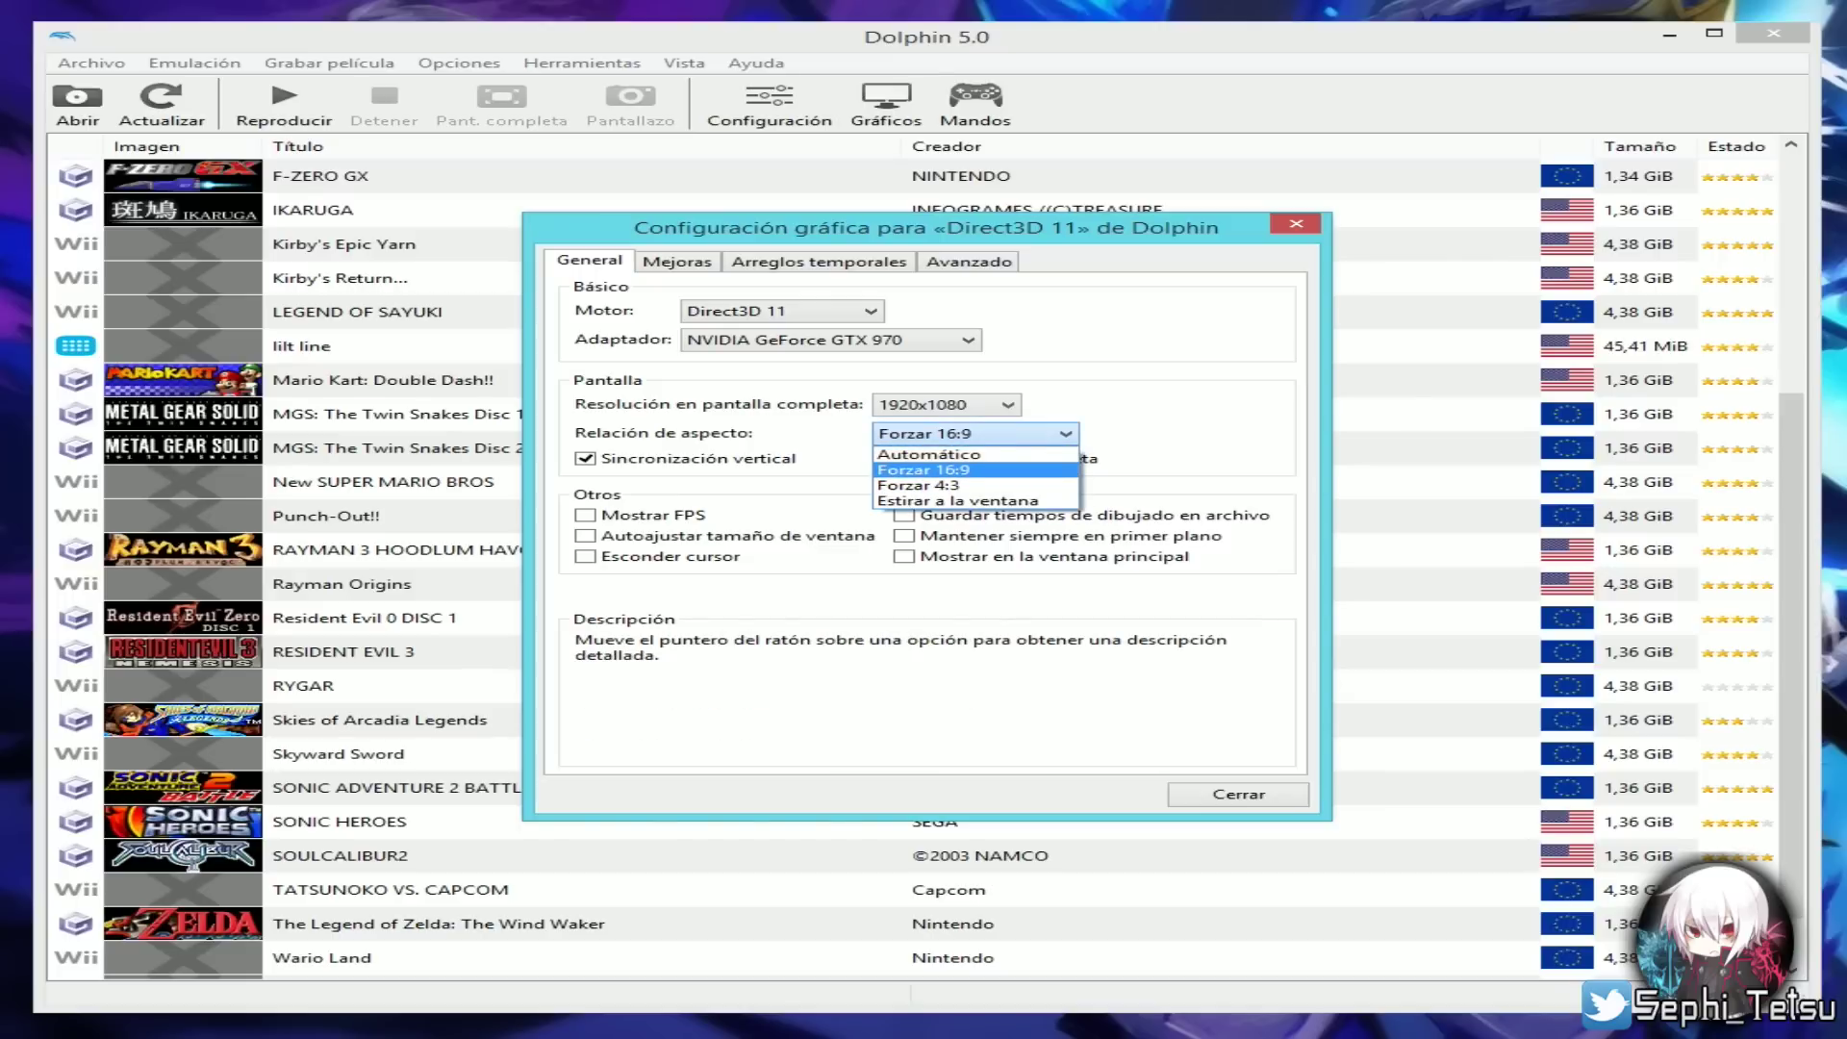
click(929, 454)
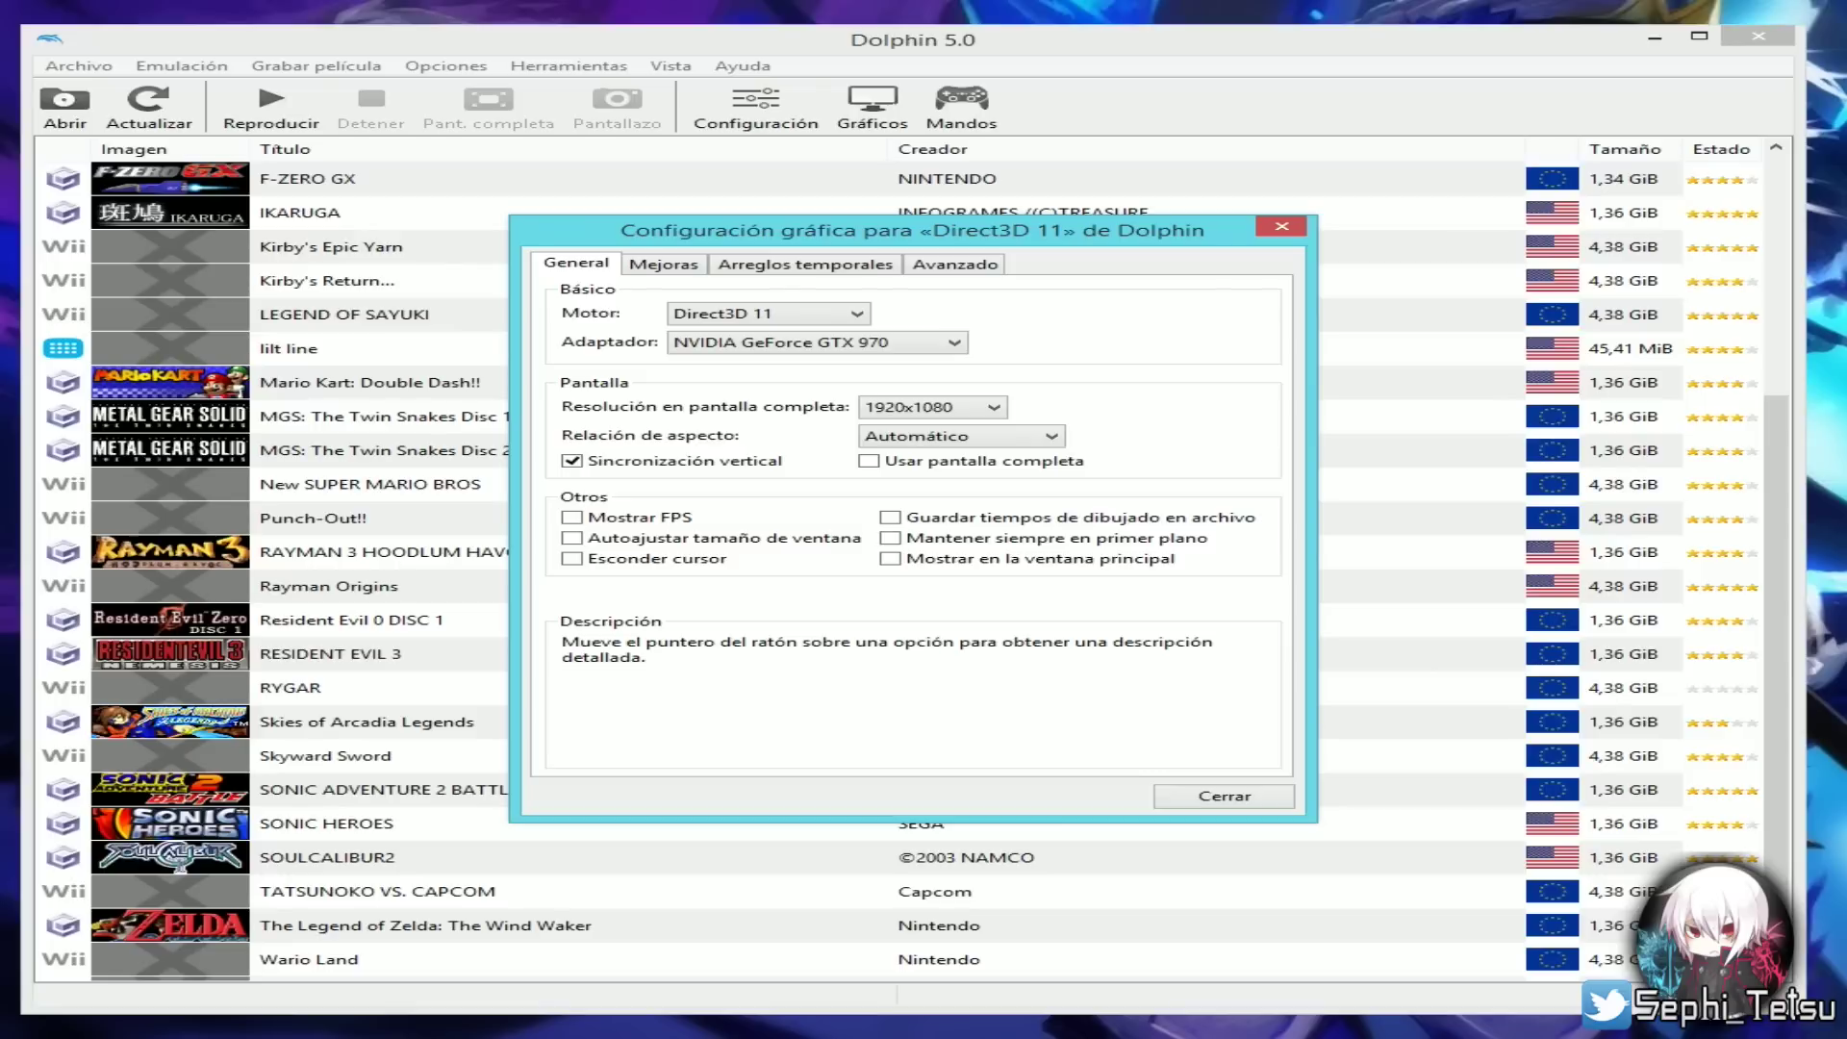
- Set the display aspect ratio to Forzar 16:9
mouse_move(960, 436)
click(961, 436)
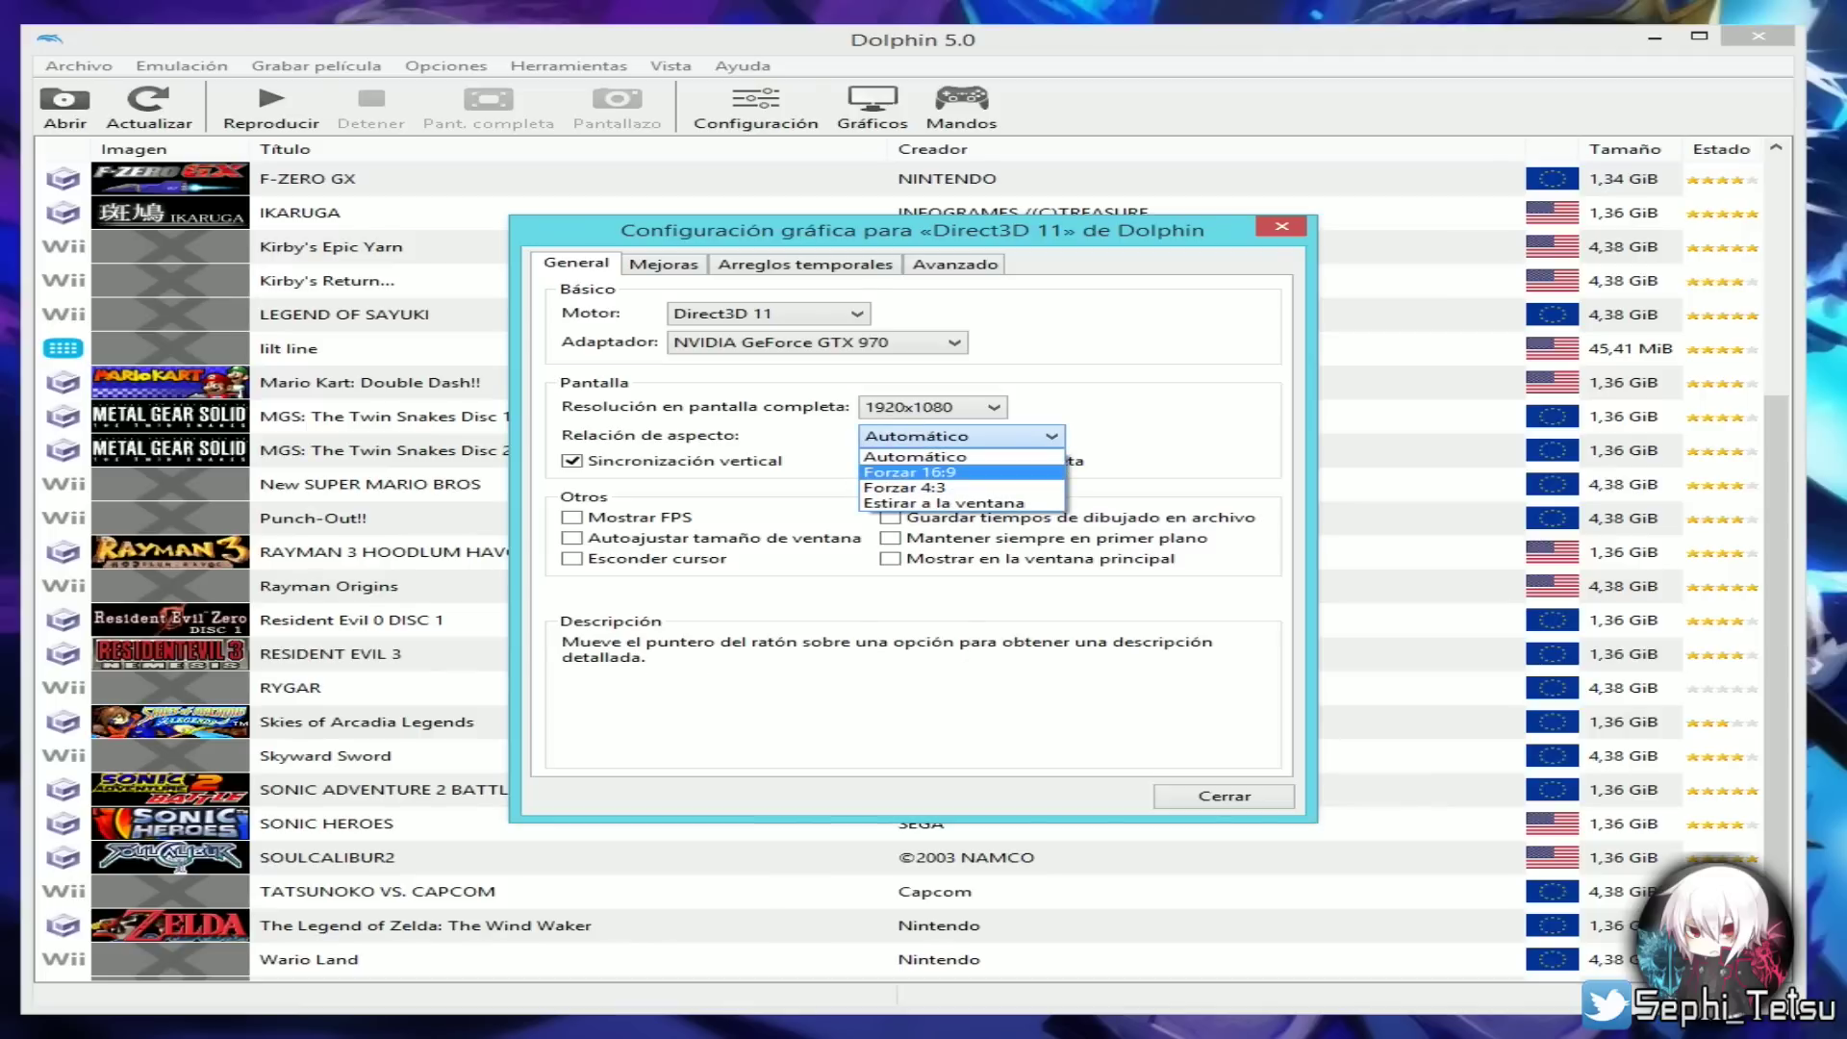
click(909, 471)
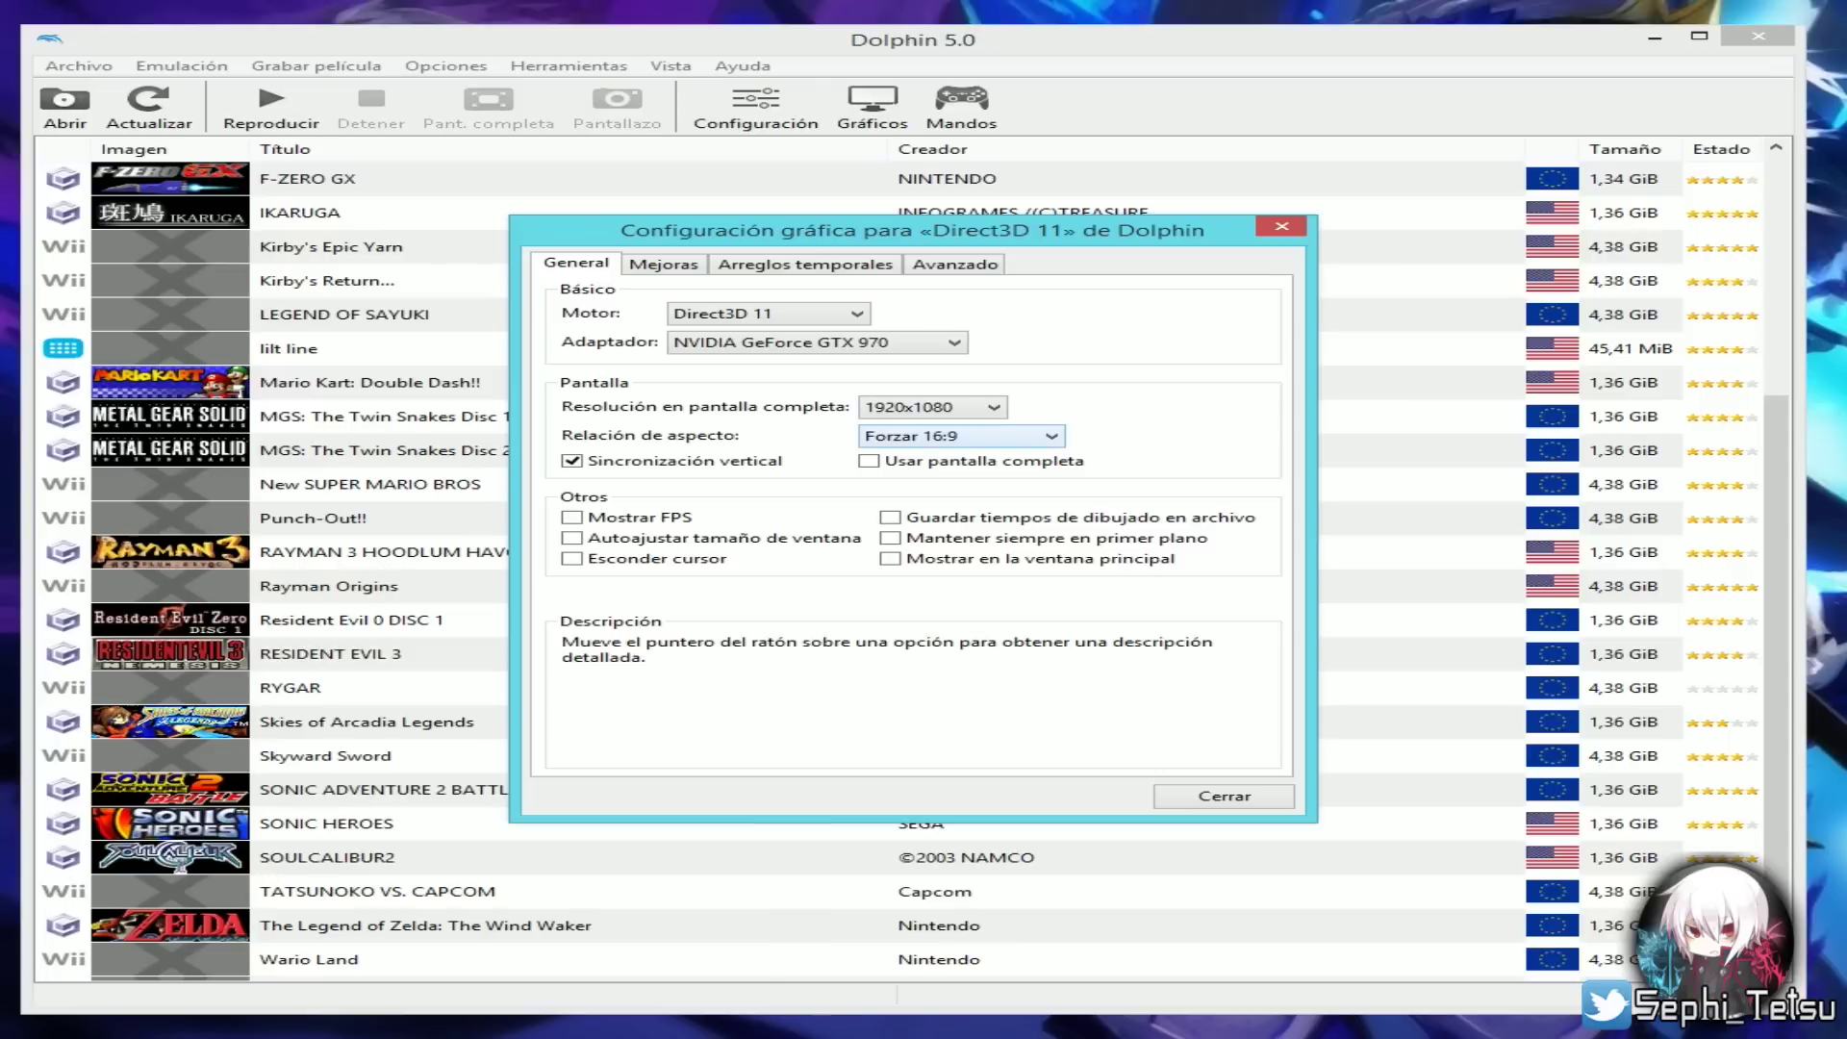
- Enable Hack de pantalla panorámica in the graphics enhancements
key(ctrl+Tab)
key(ctrl+Tab)
key(ctrl+Tab)
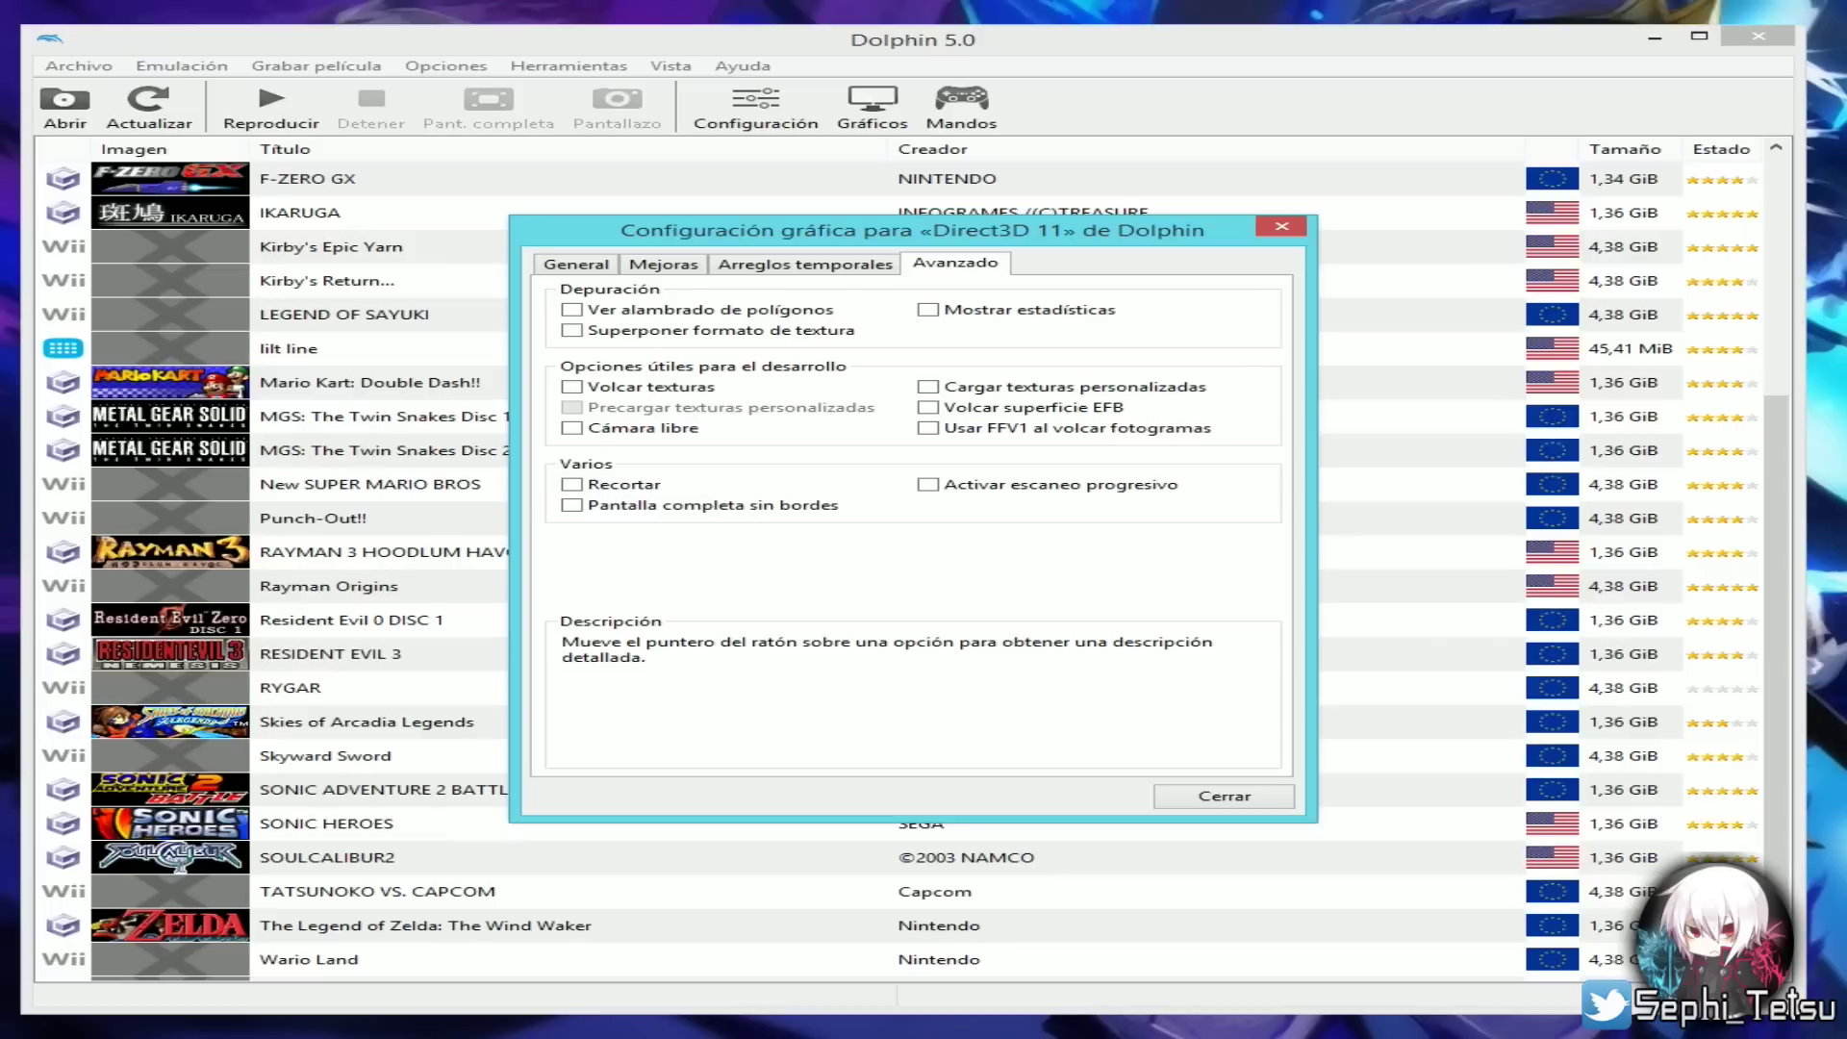
key(ctrl+shift+Tab)
key(ctrl+shift+Tab)
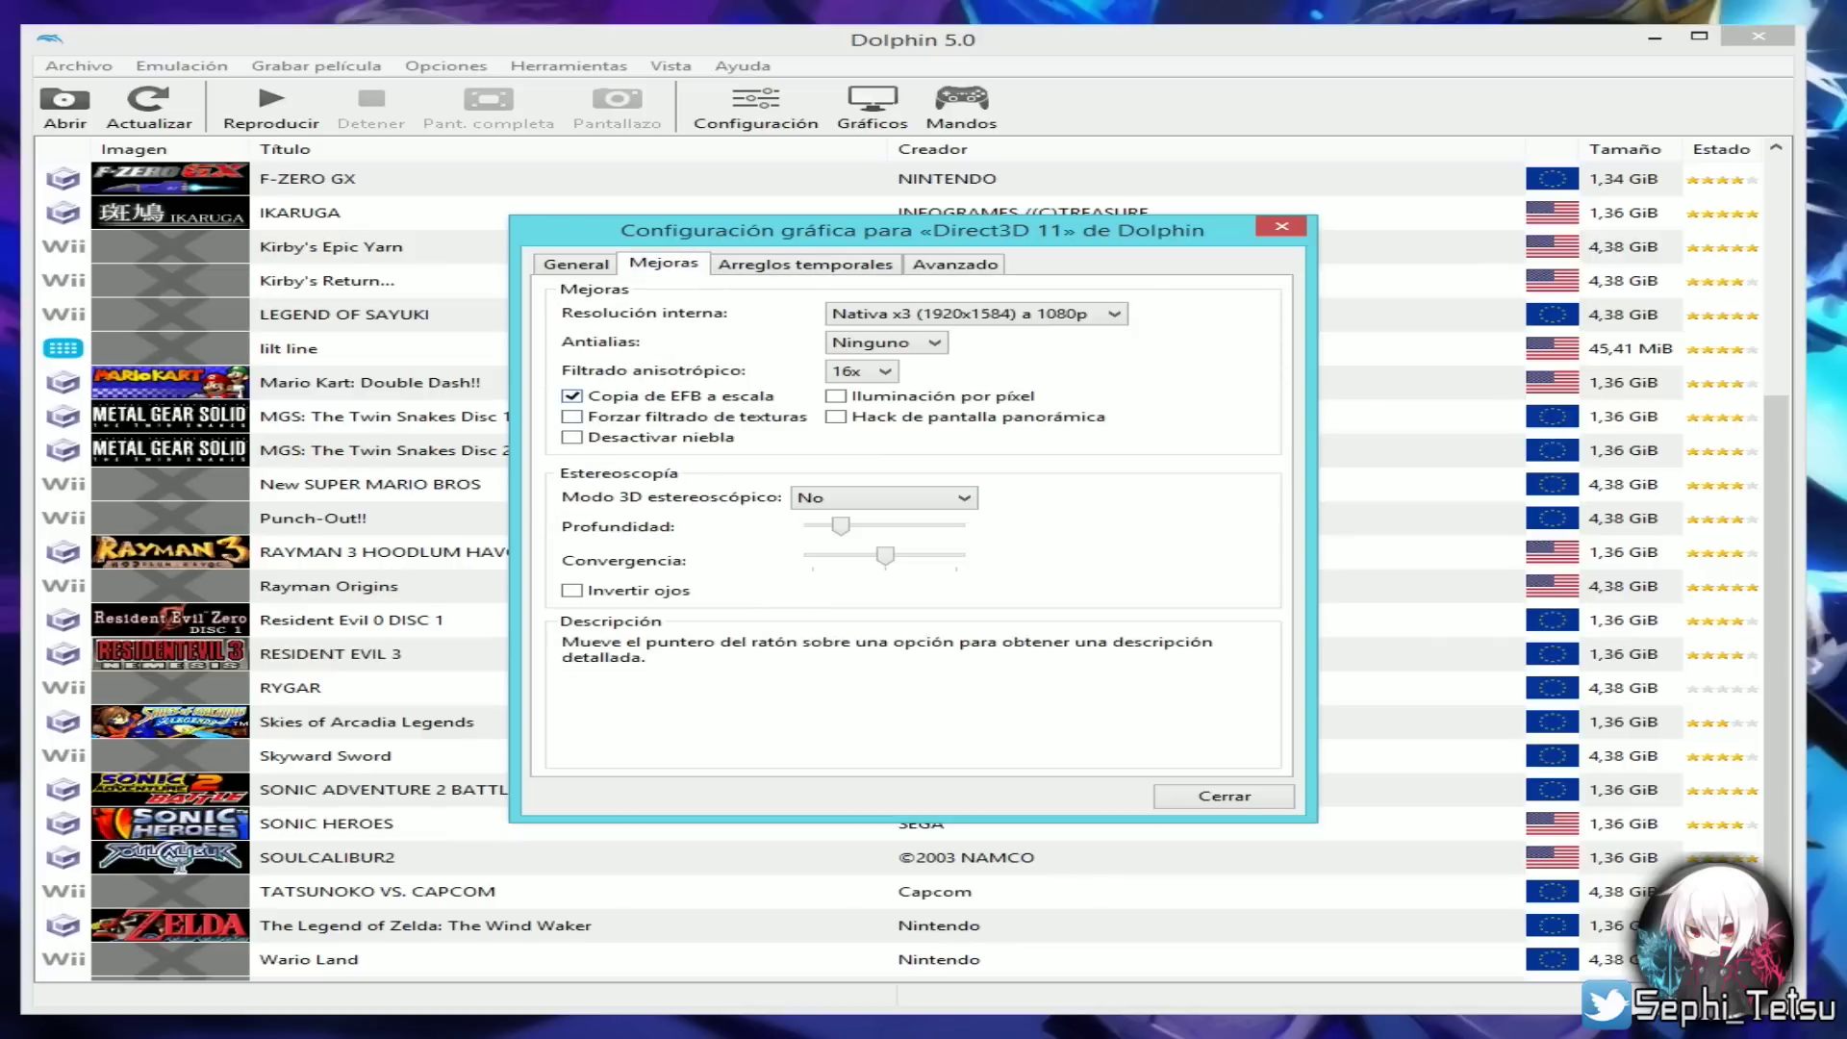
mouse_move(836, 416)
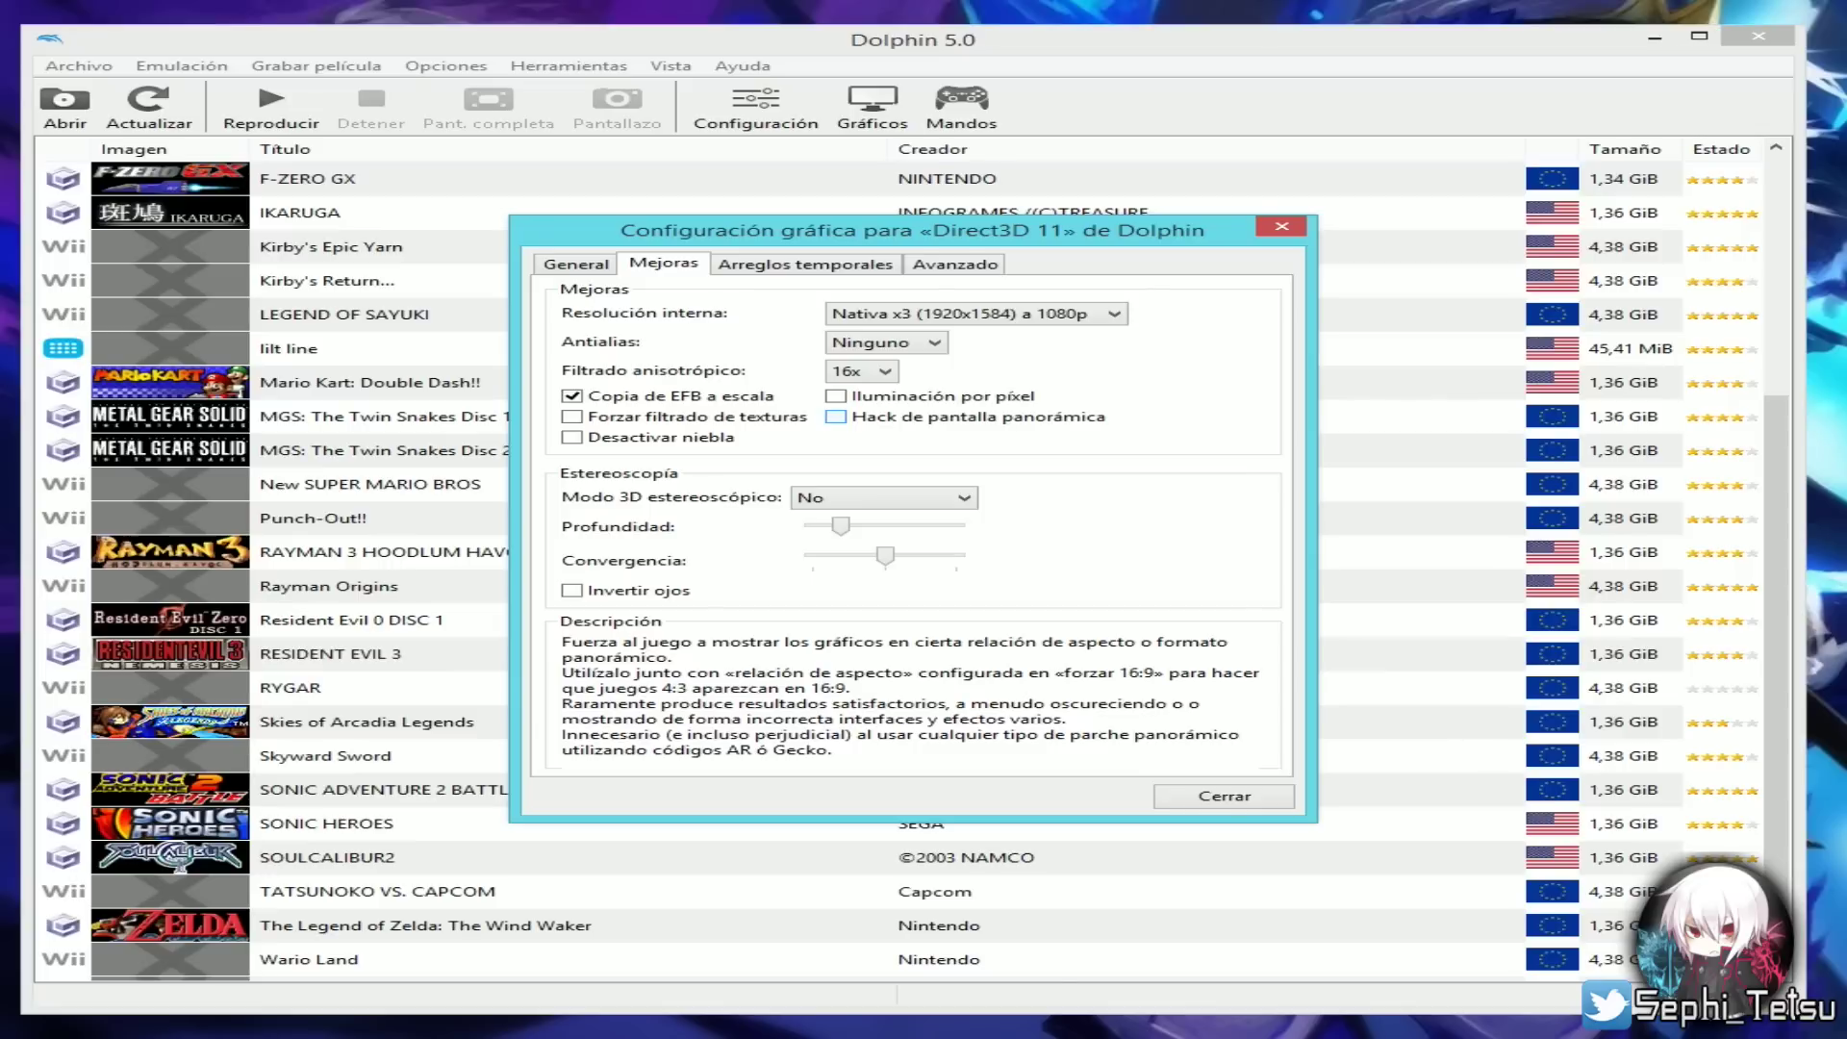
click(835, 416)
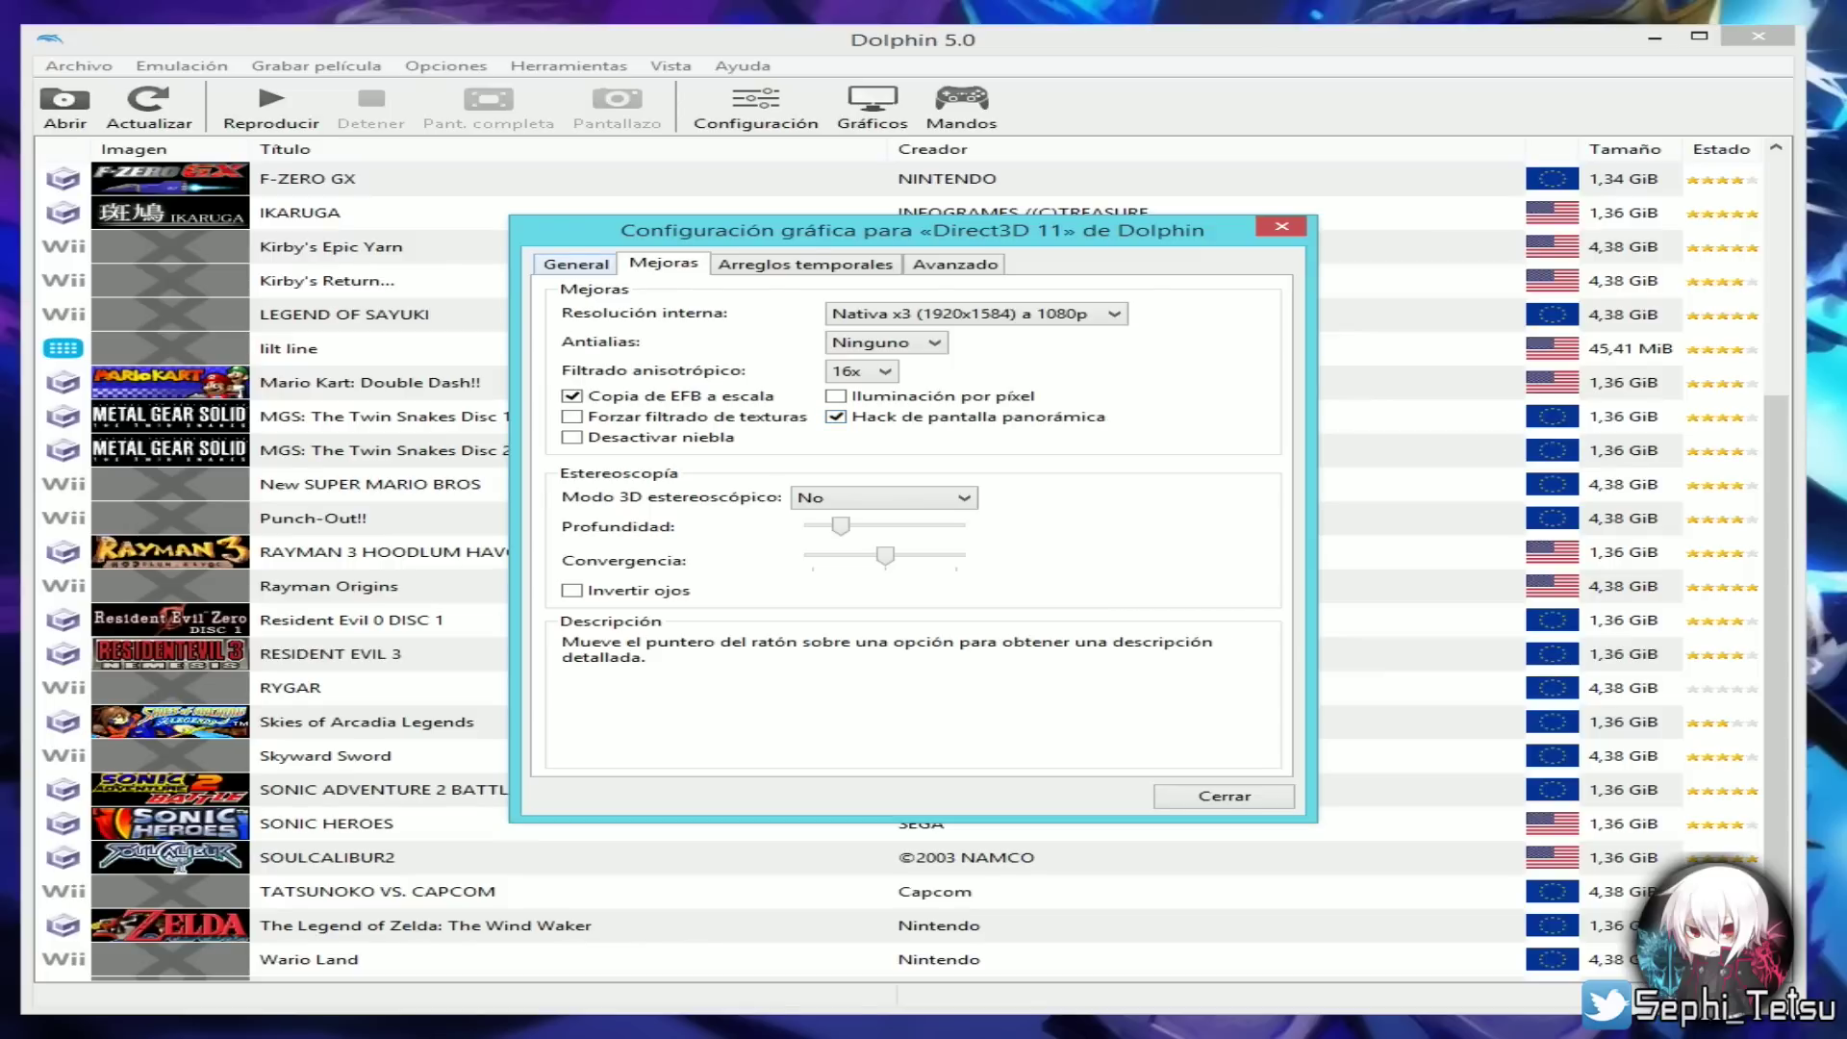
- Compare the aspect ratio description in the general settings with the widescreen hack description in the enhancements
click(576, 264)
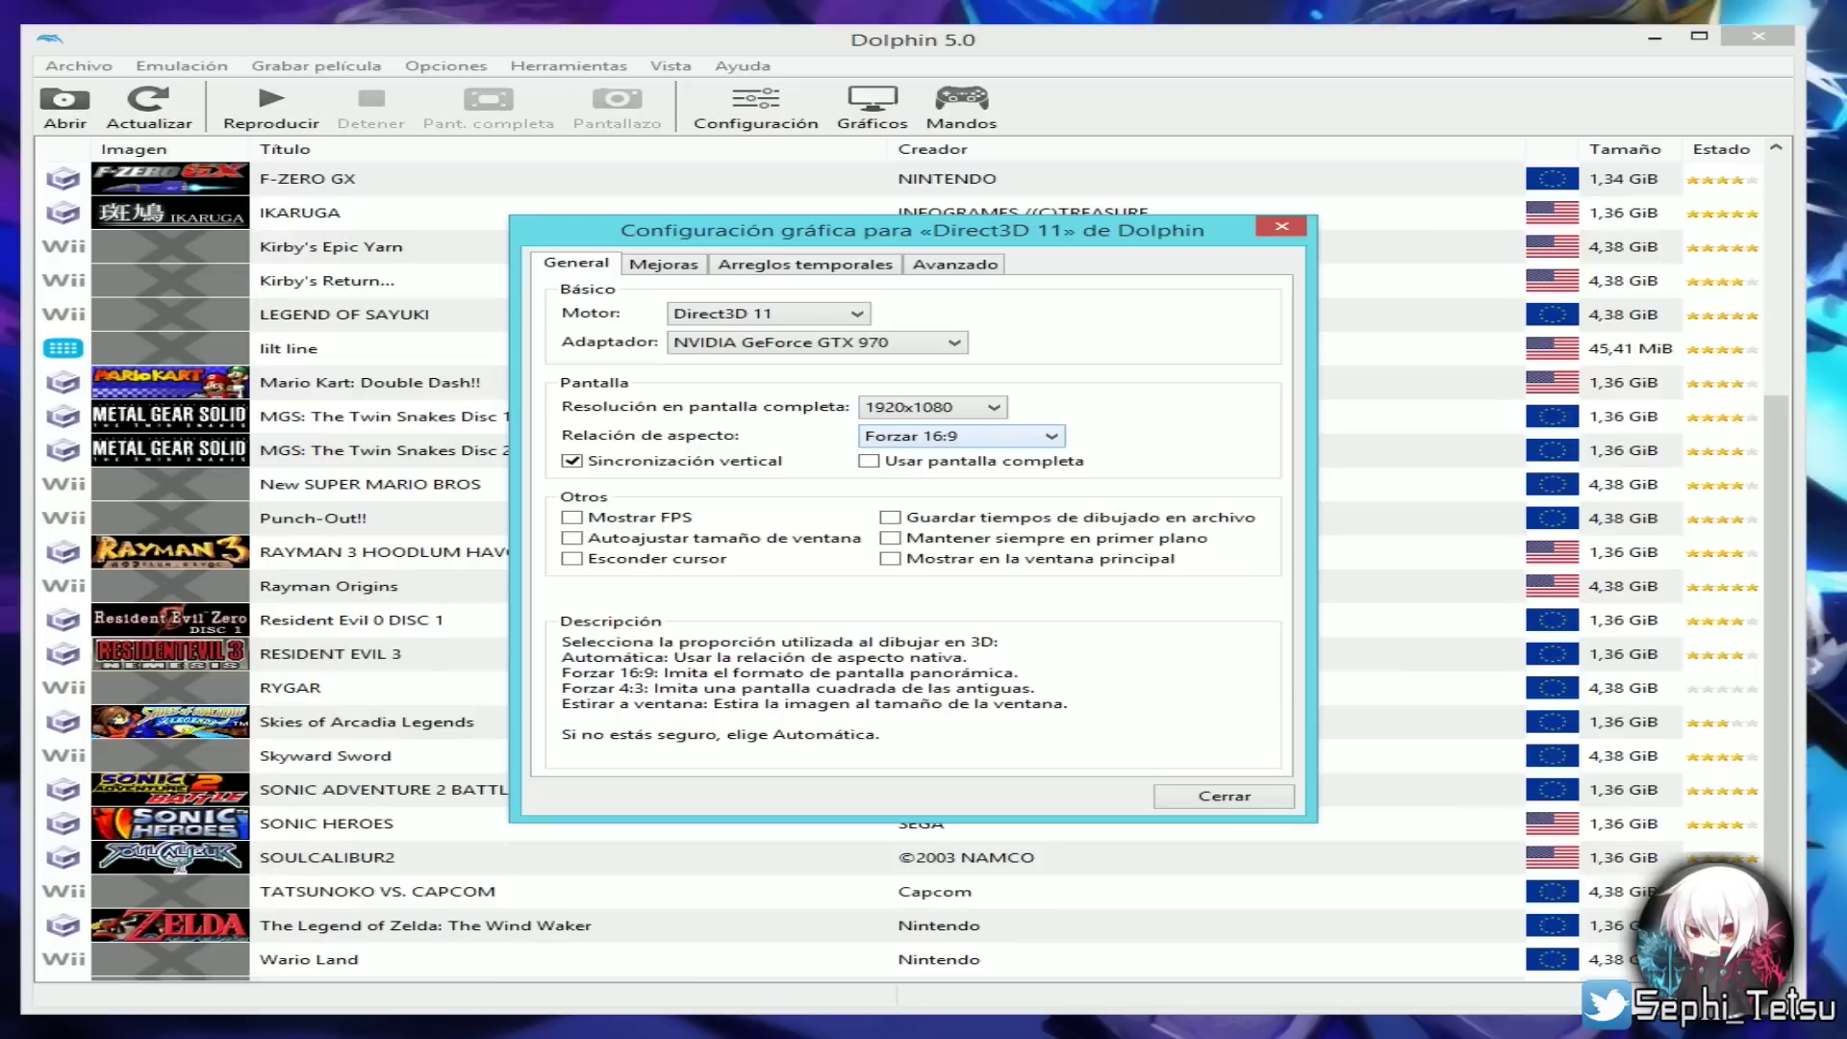
click(663, 263)
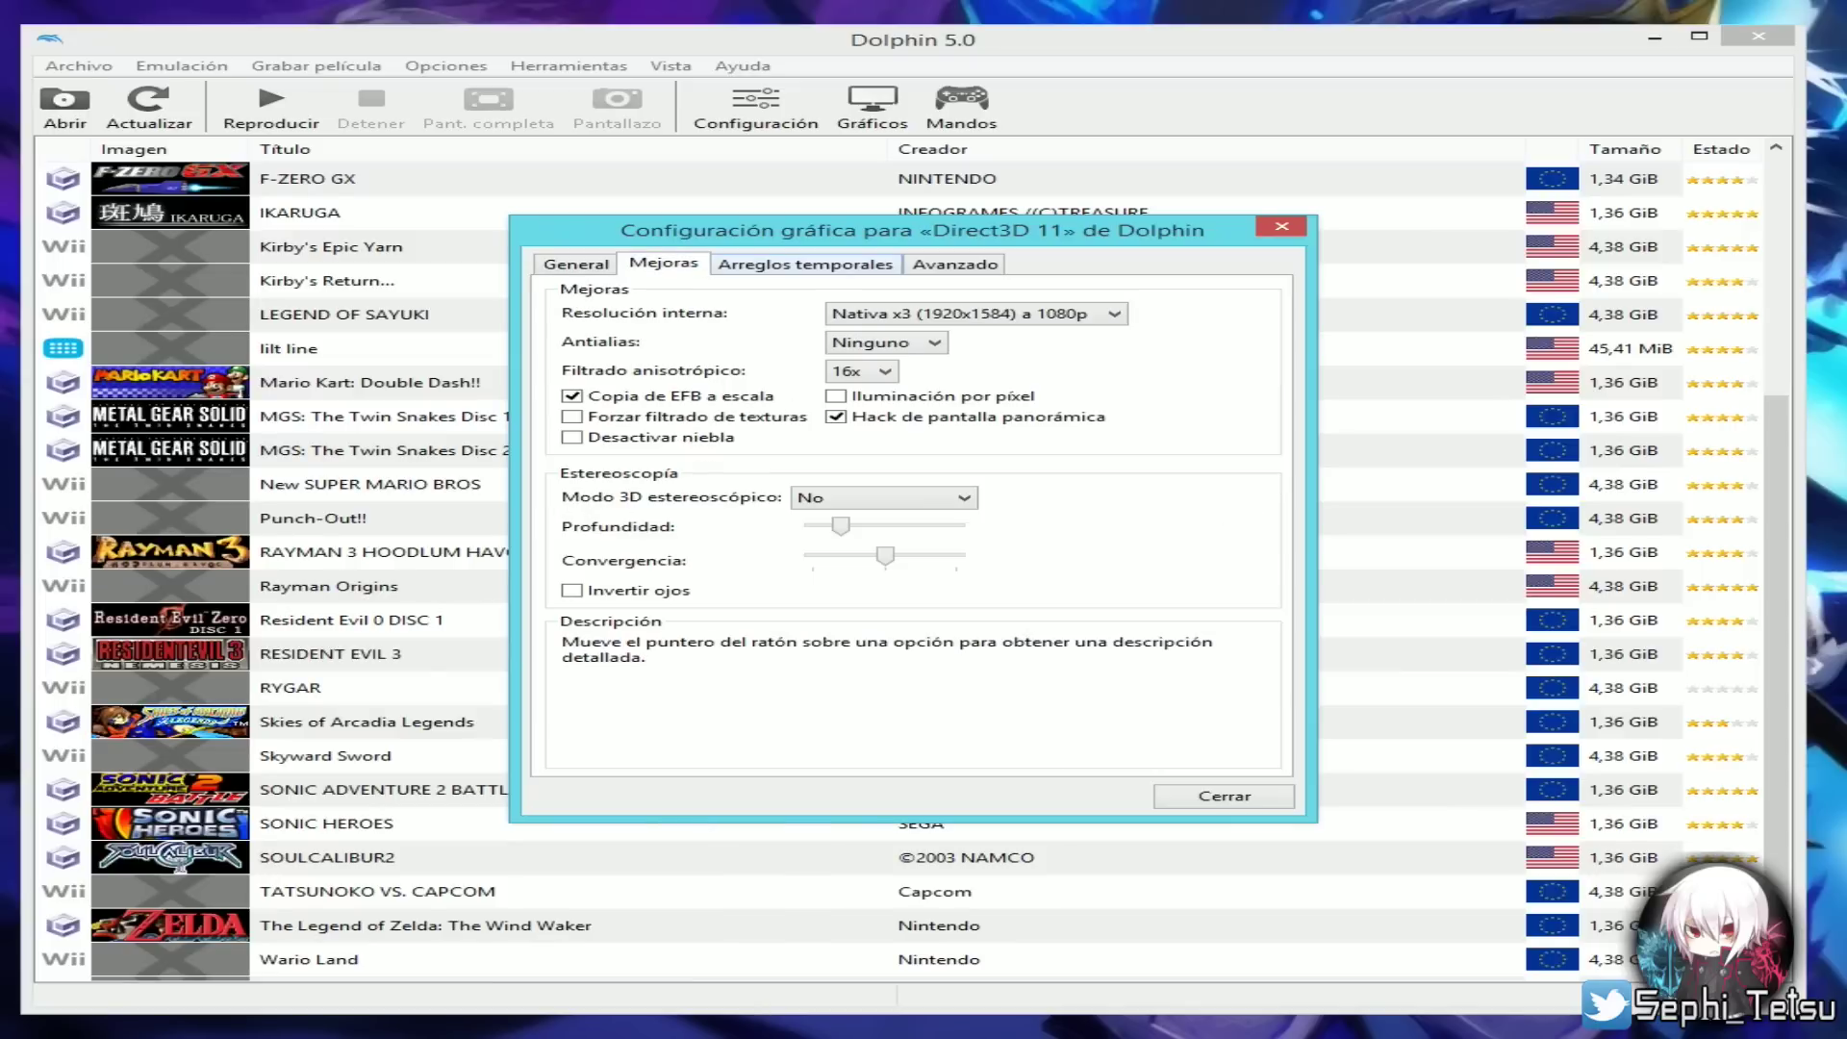
click(805, 263)
click(664, 262)
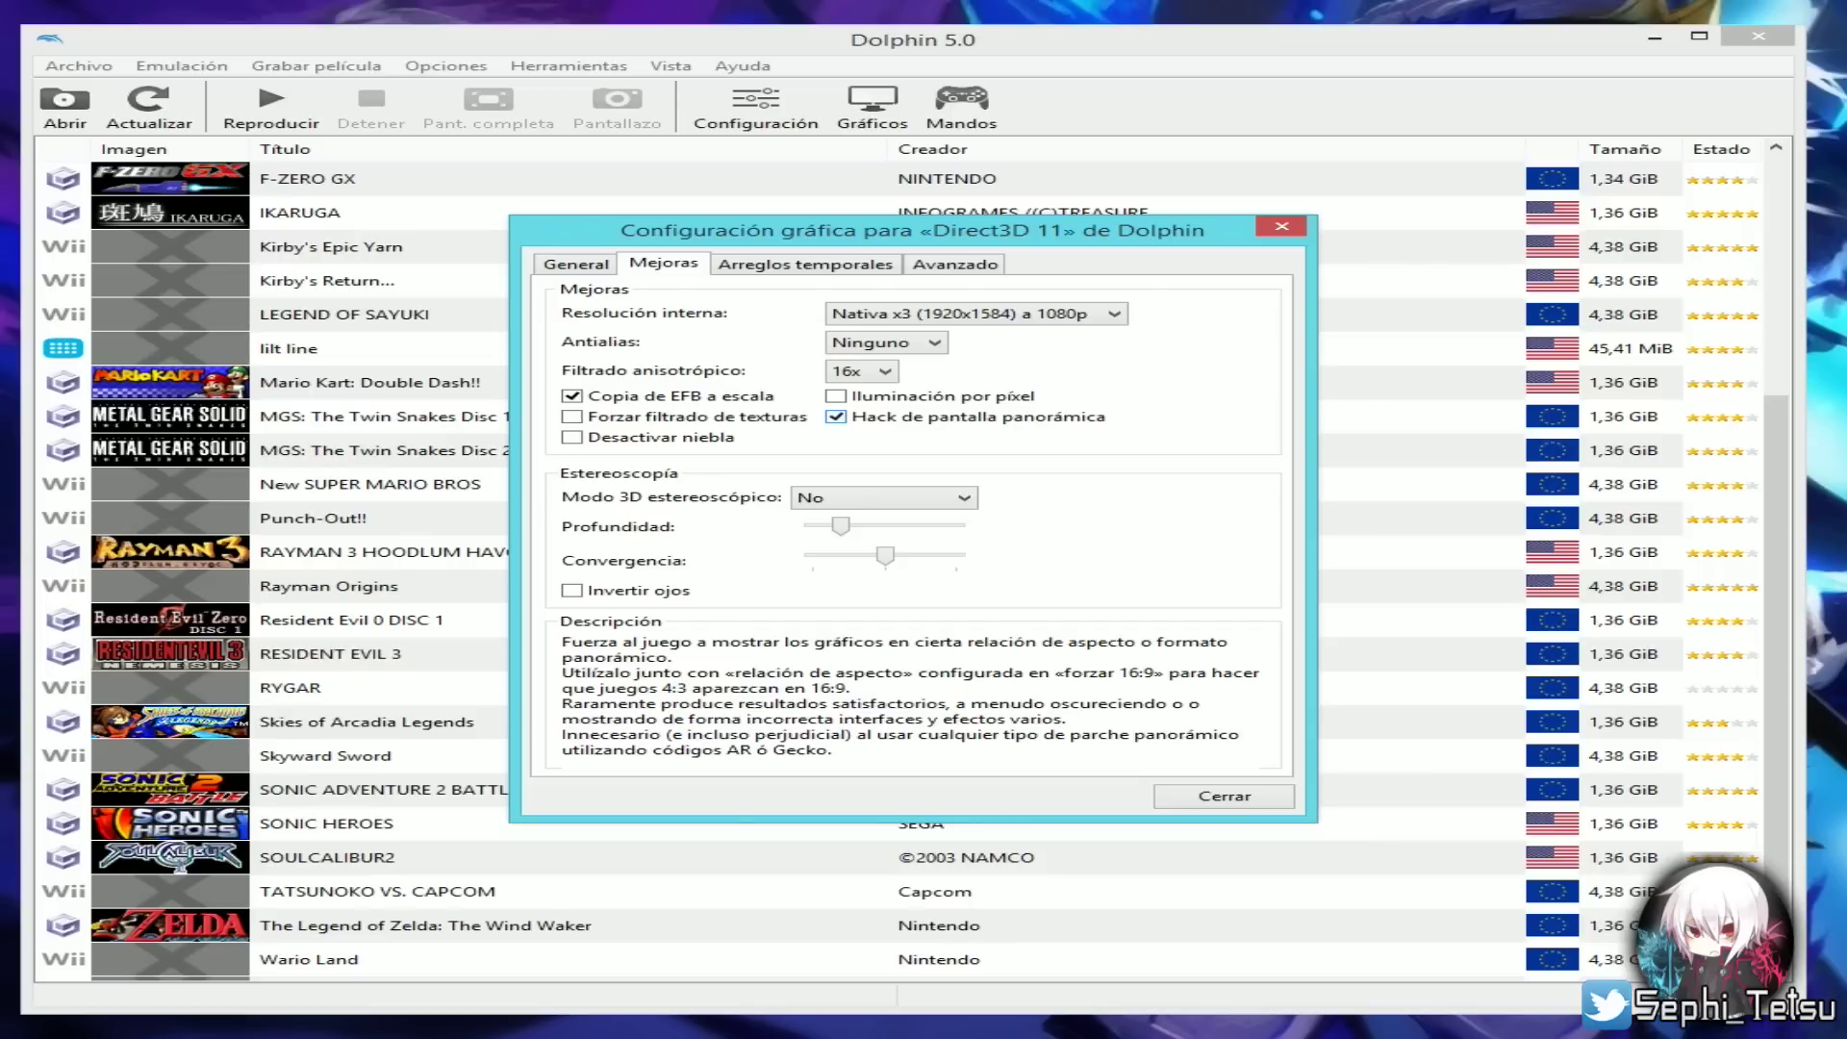
- Enable Usar pantalla completa in the general graphics settings, and switch Mostrar FPS on and back off
click(576, 262)
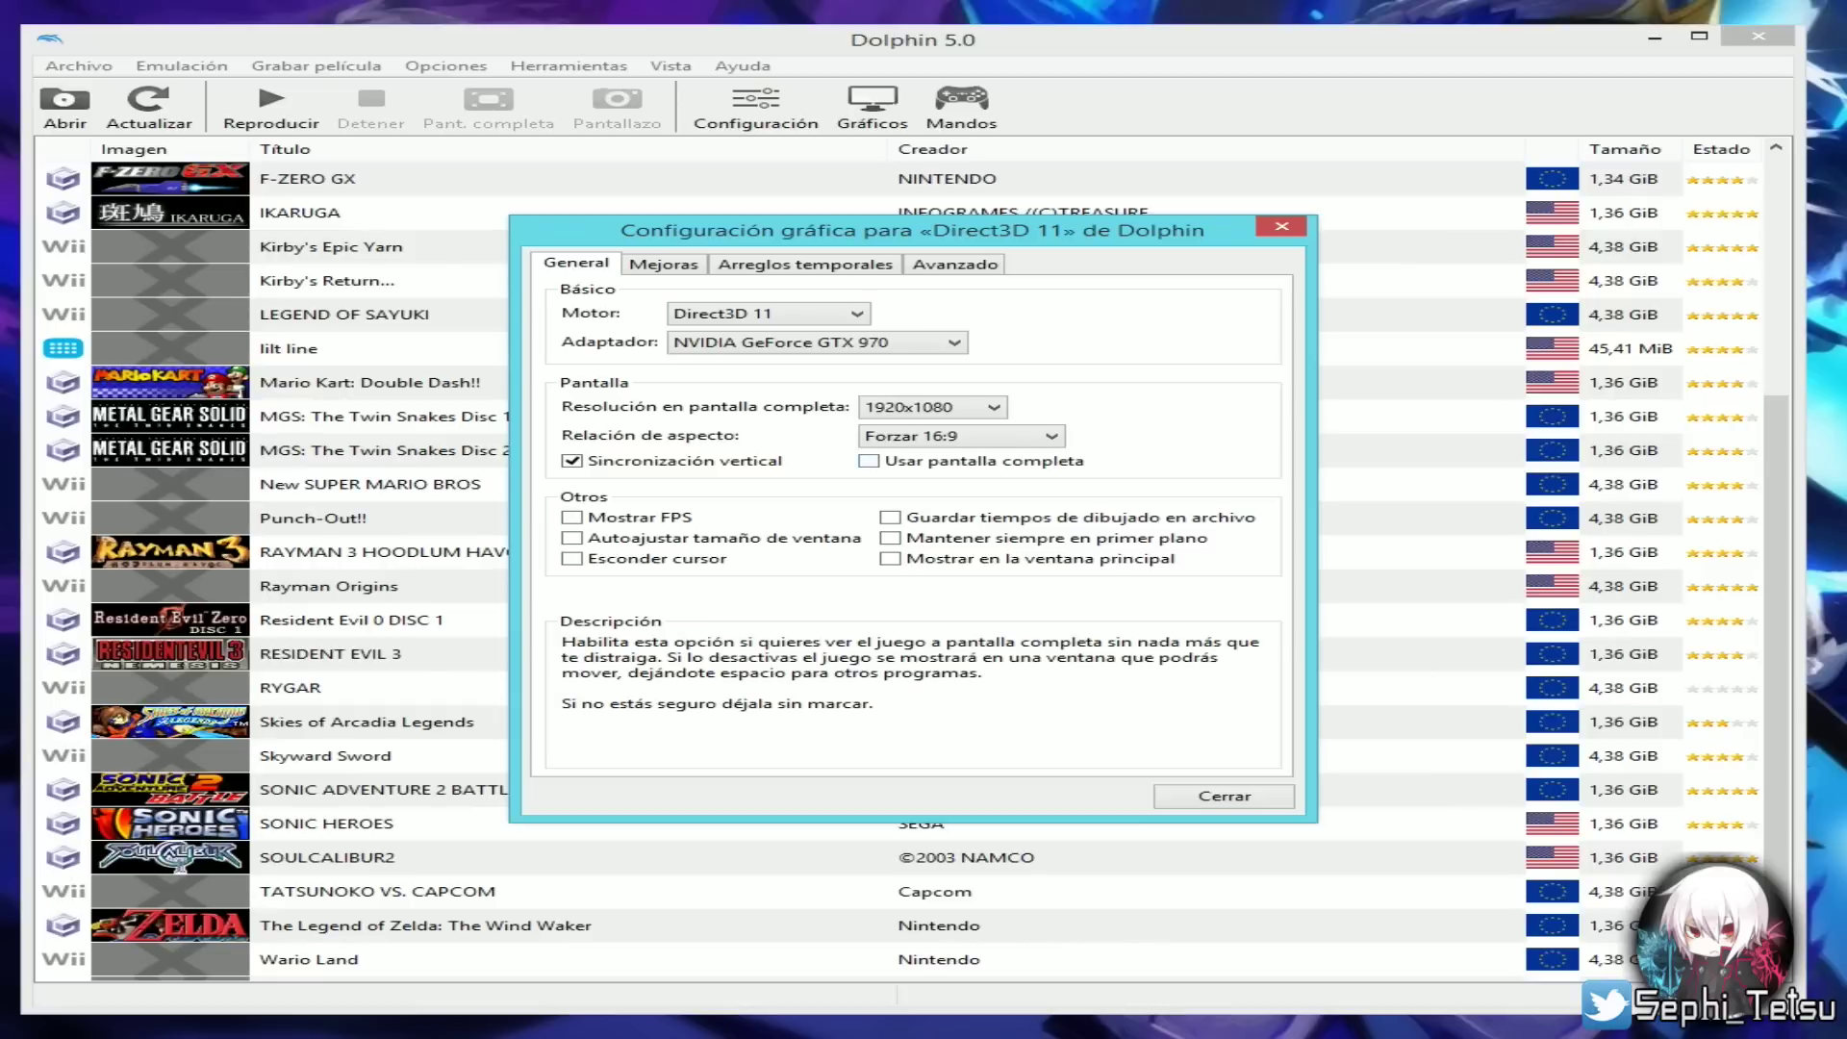
click(868, 461)
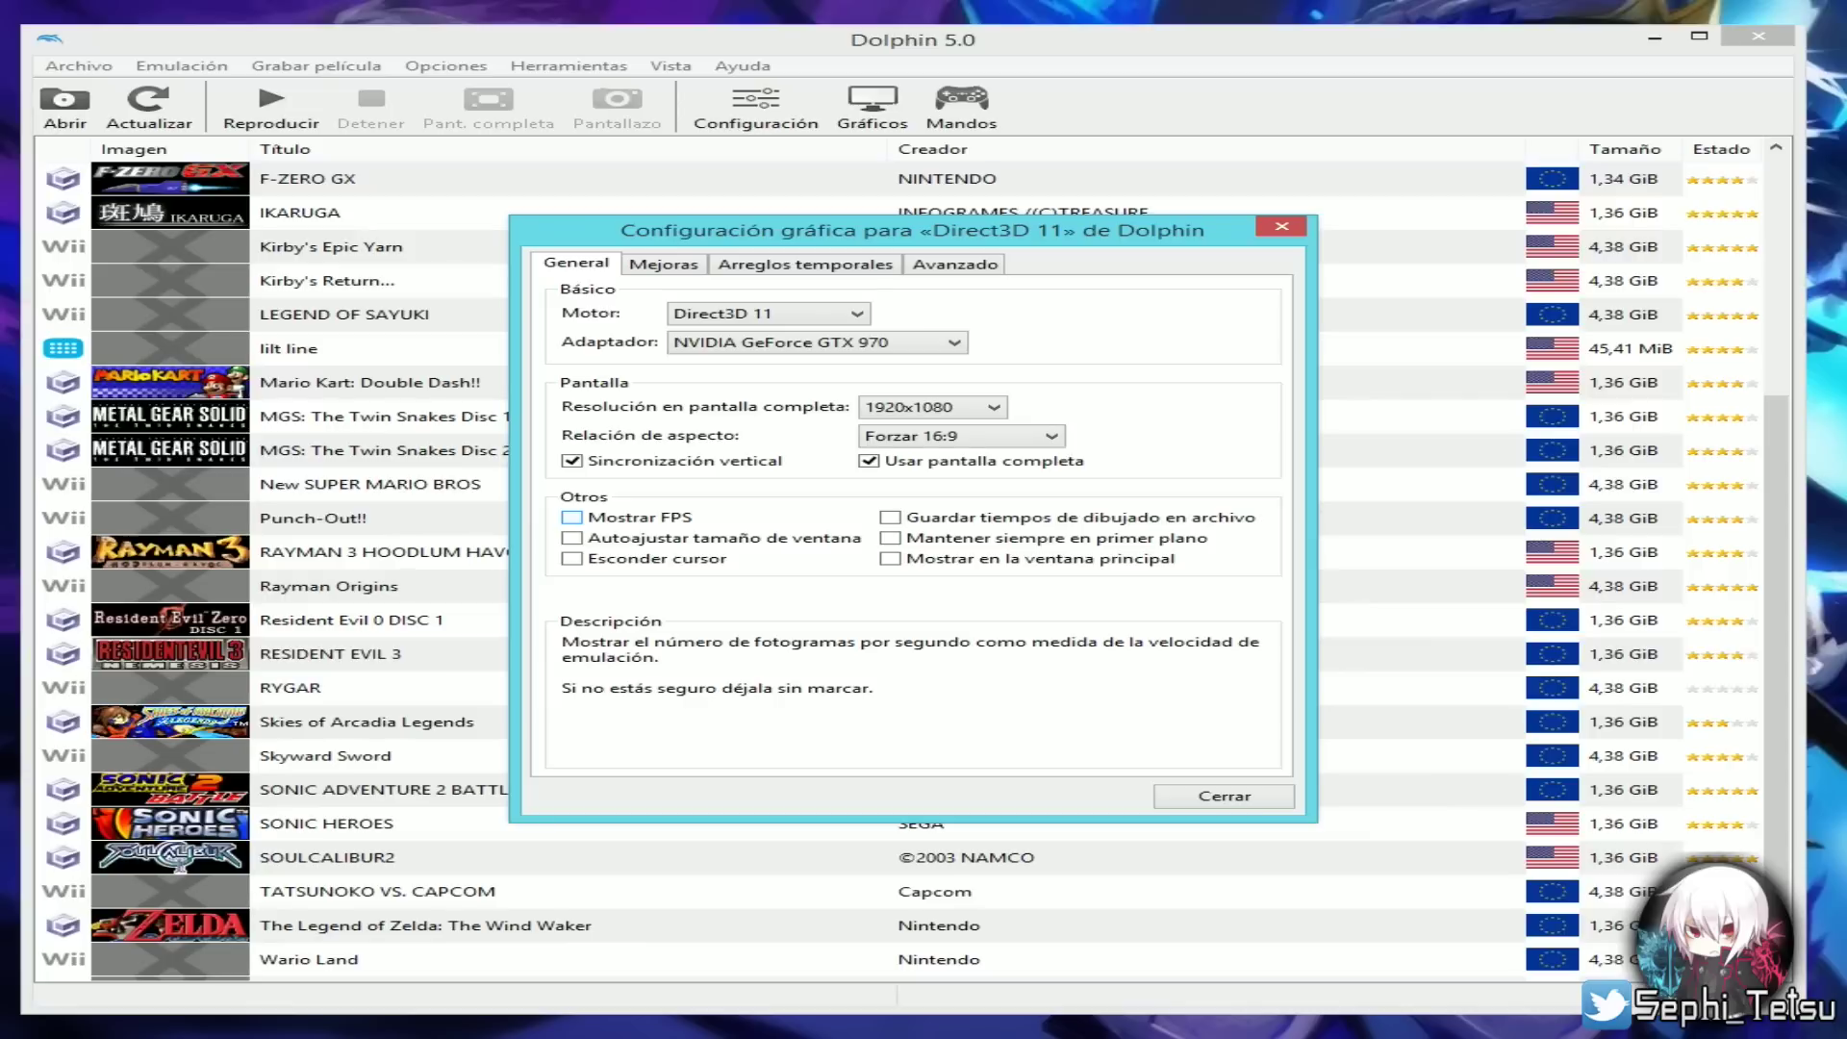
click(571, 517)
click(572, 516)
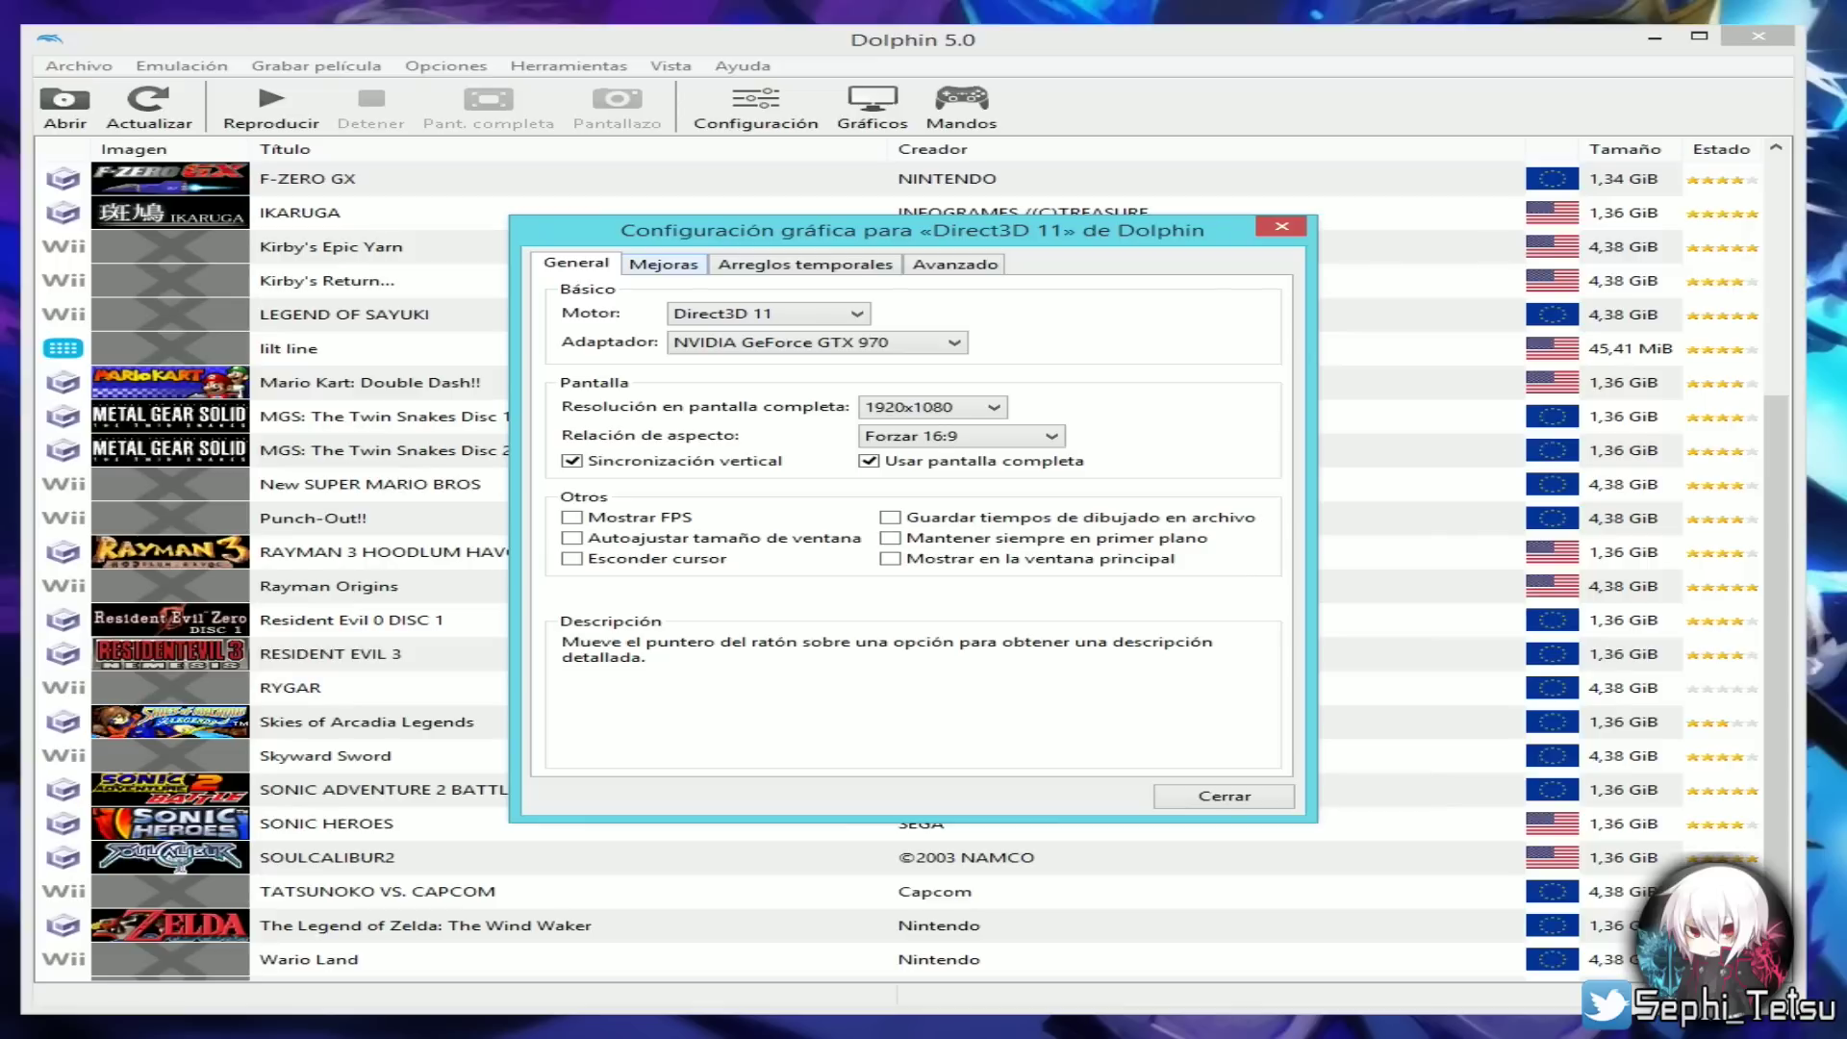
- Examine the internal resolution choices in the graphics enhancements, going up to Nativa x8 (5120x4224) a 5K
click(664, 264)
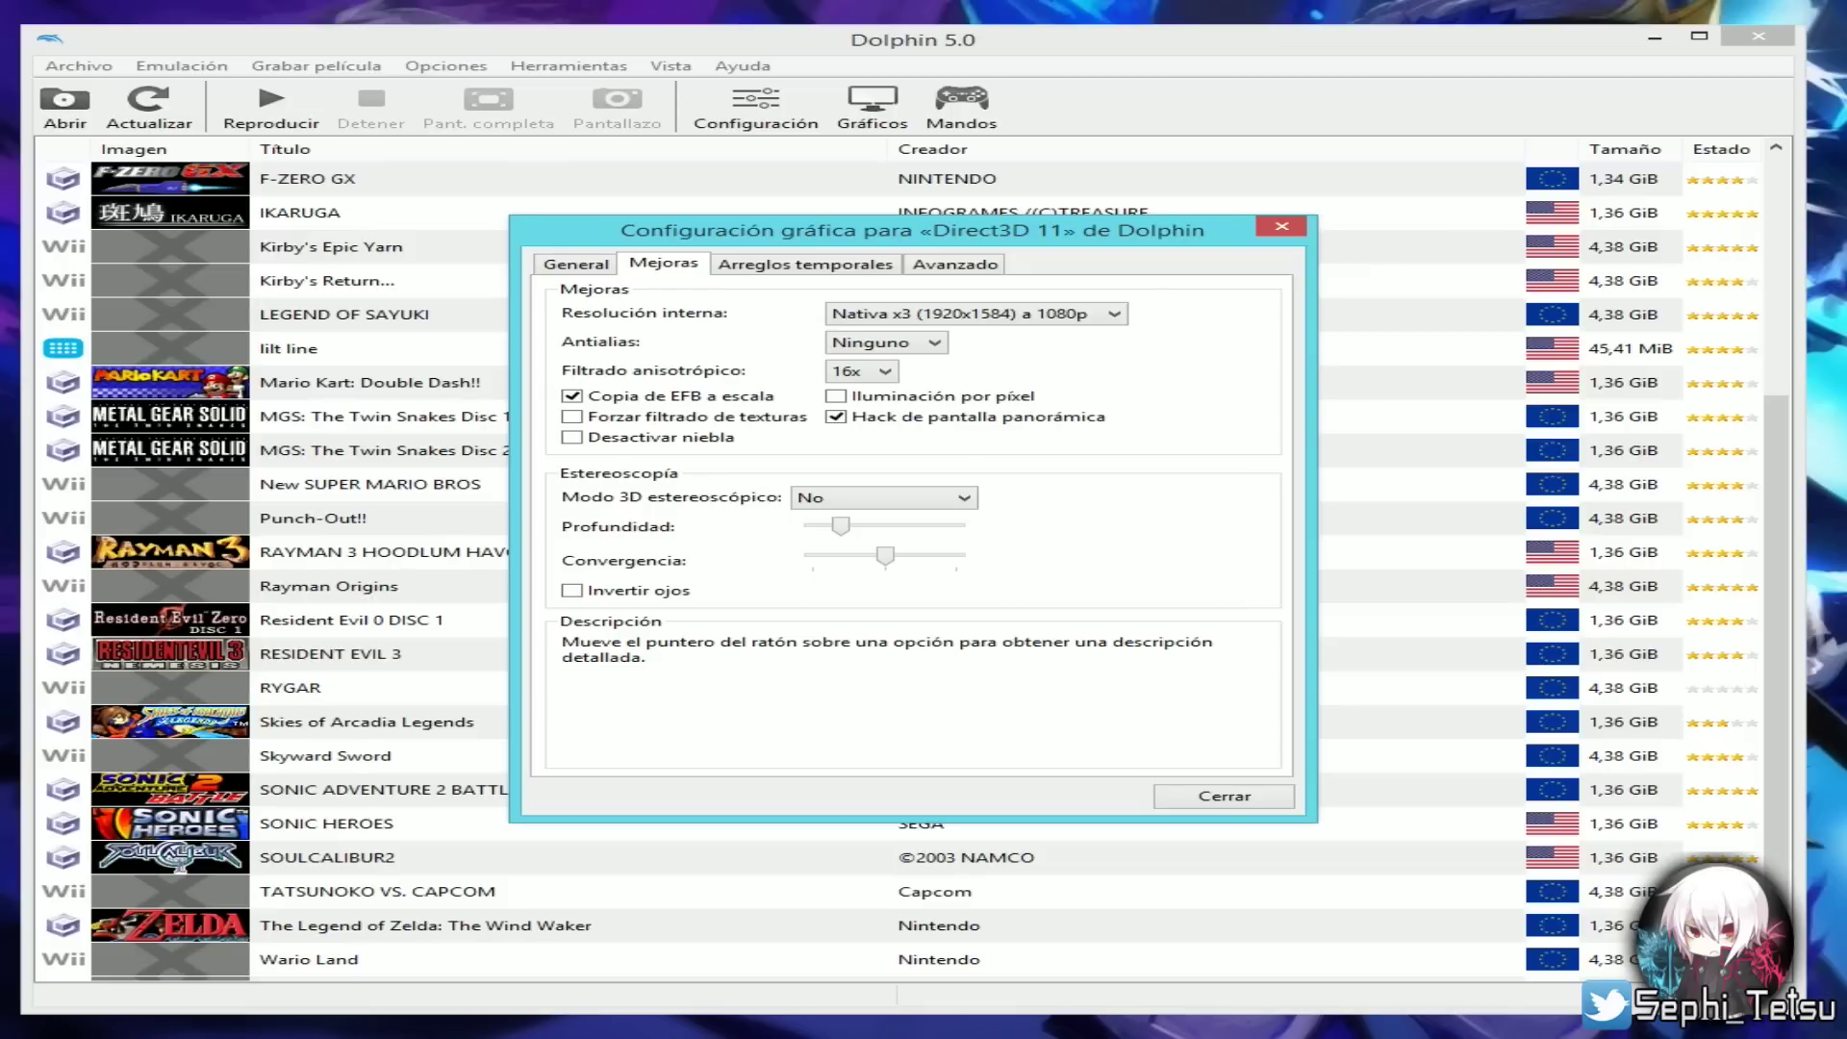
mouse_move(971, 313)
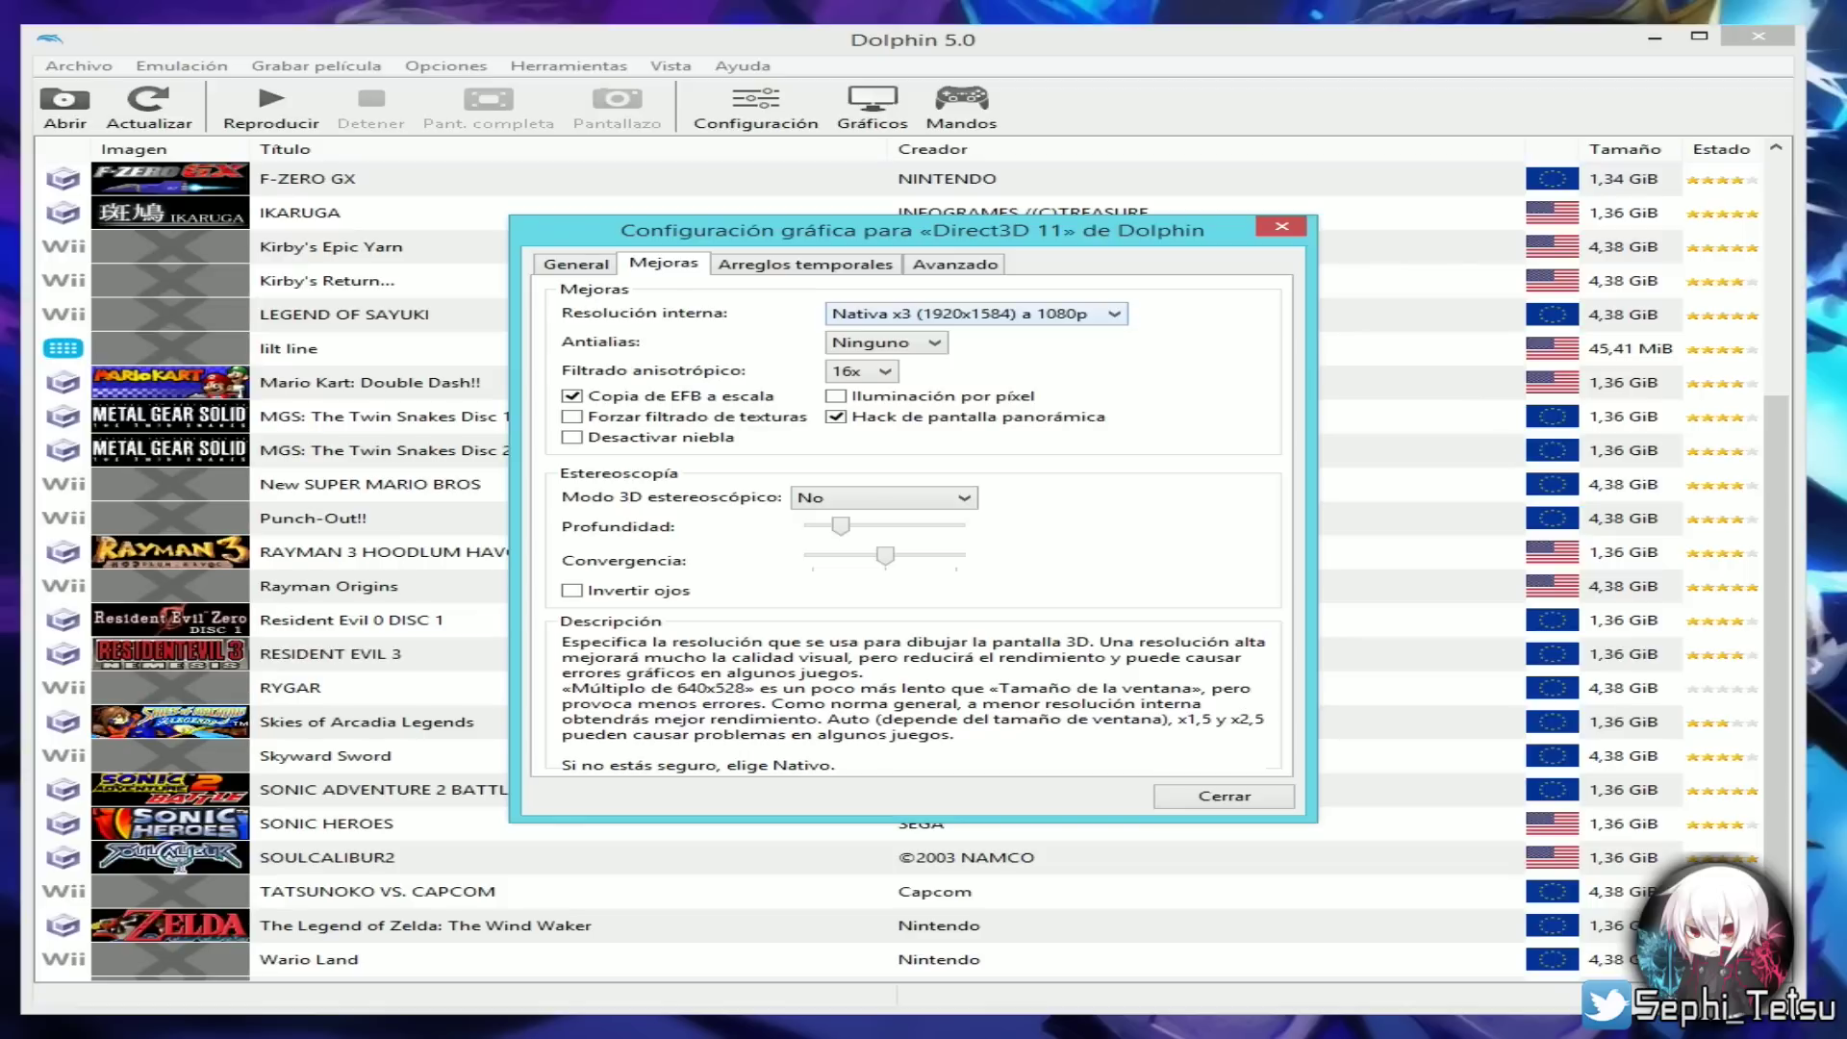
key(alt+Down)
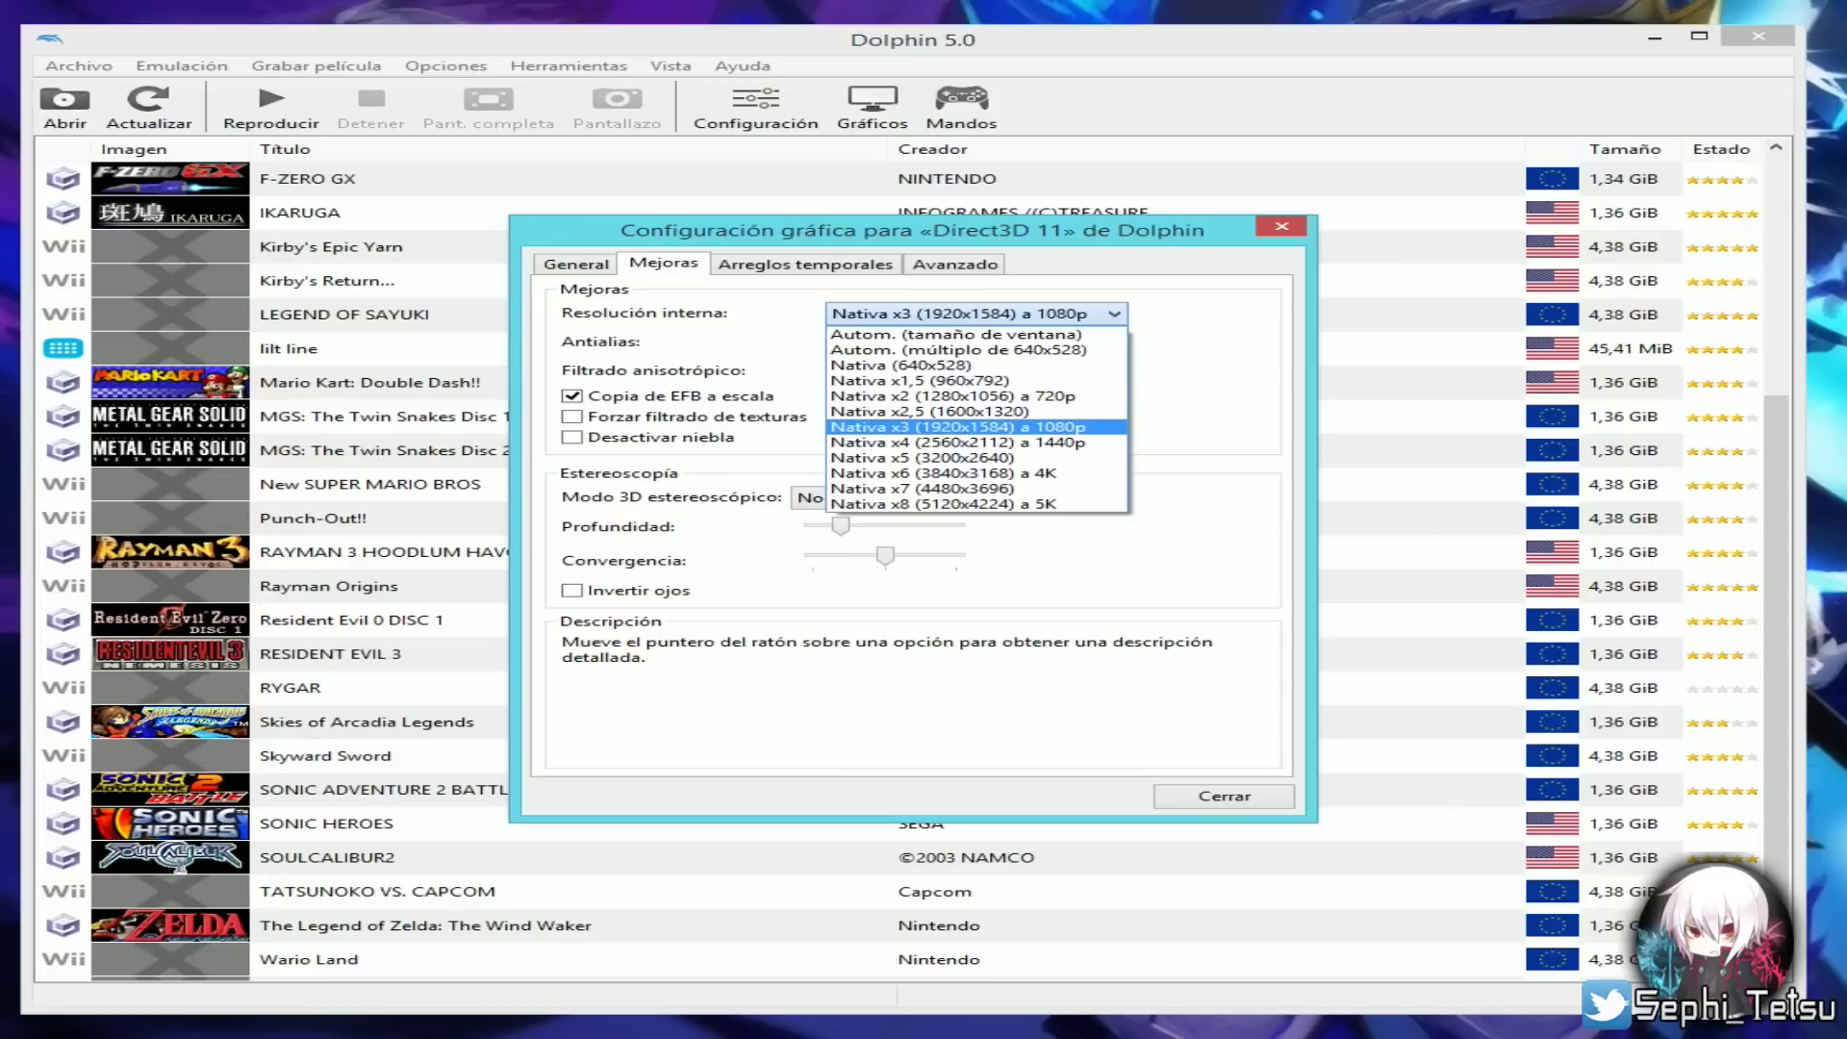
key(Escape)
key(alt+Down)
key(Down)
key(Down)
key(Down)
key(Down)
key(Down)
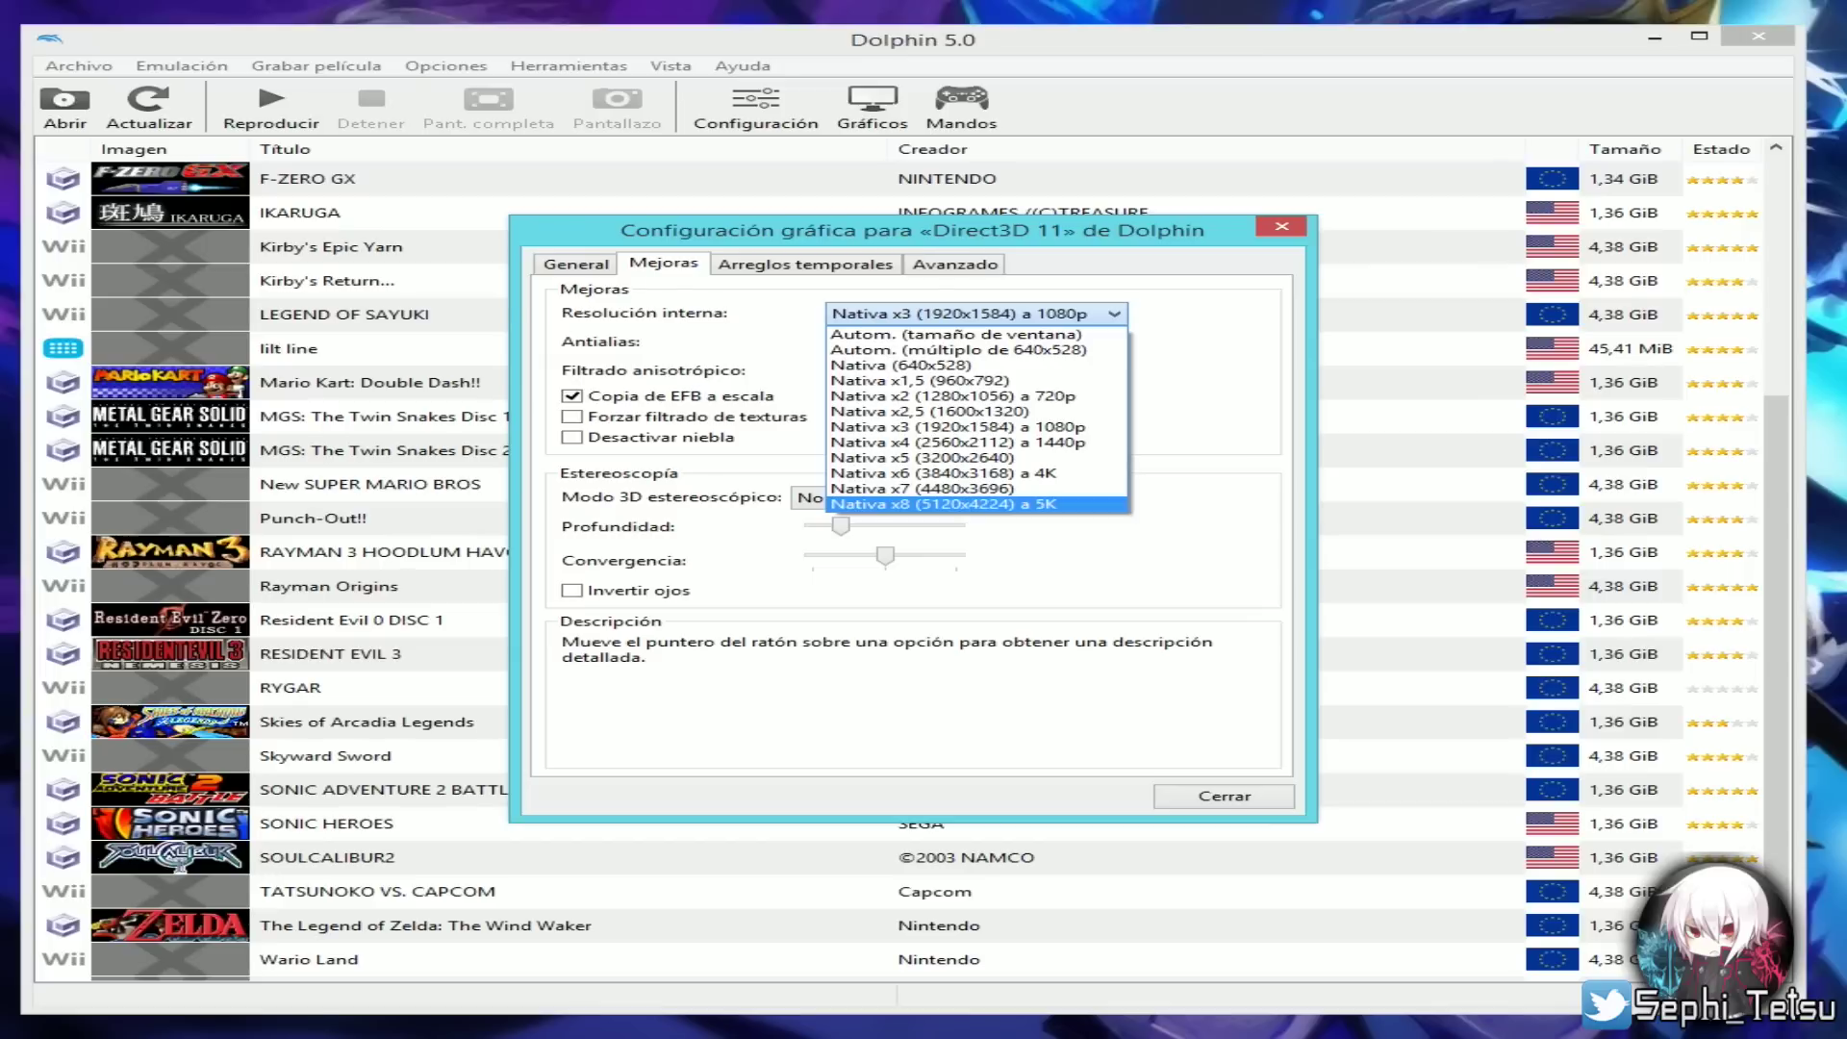
- Go back down through the internal resolutions and keep Nativa x3 (1920x1584) a 1080p
key(Up)
key(Up)
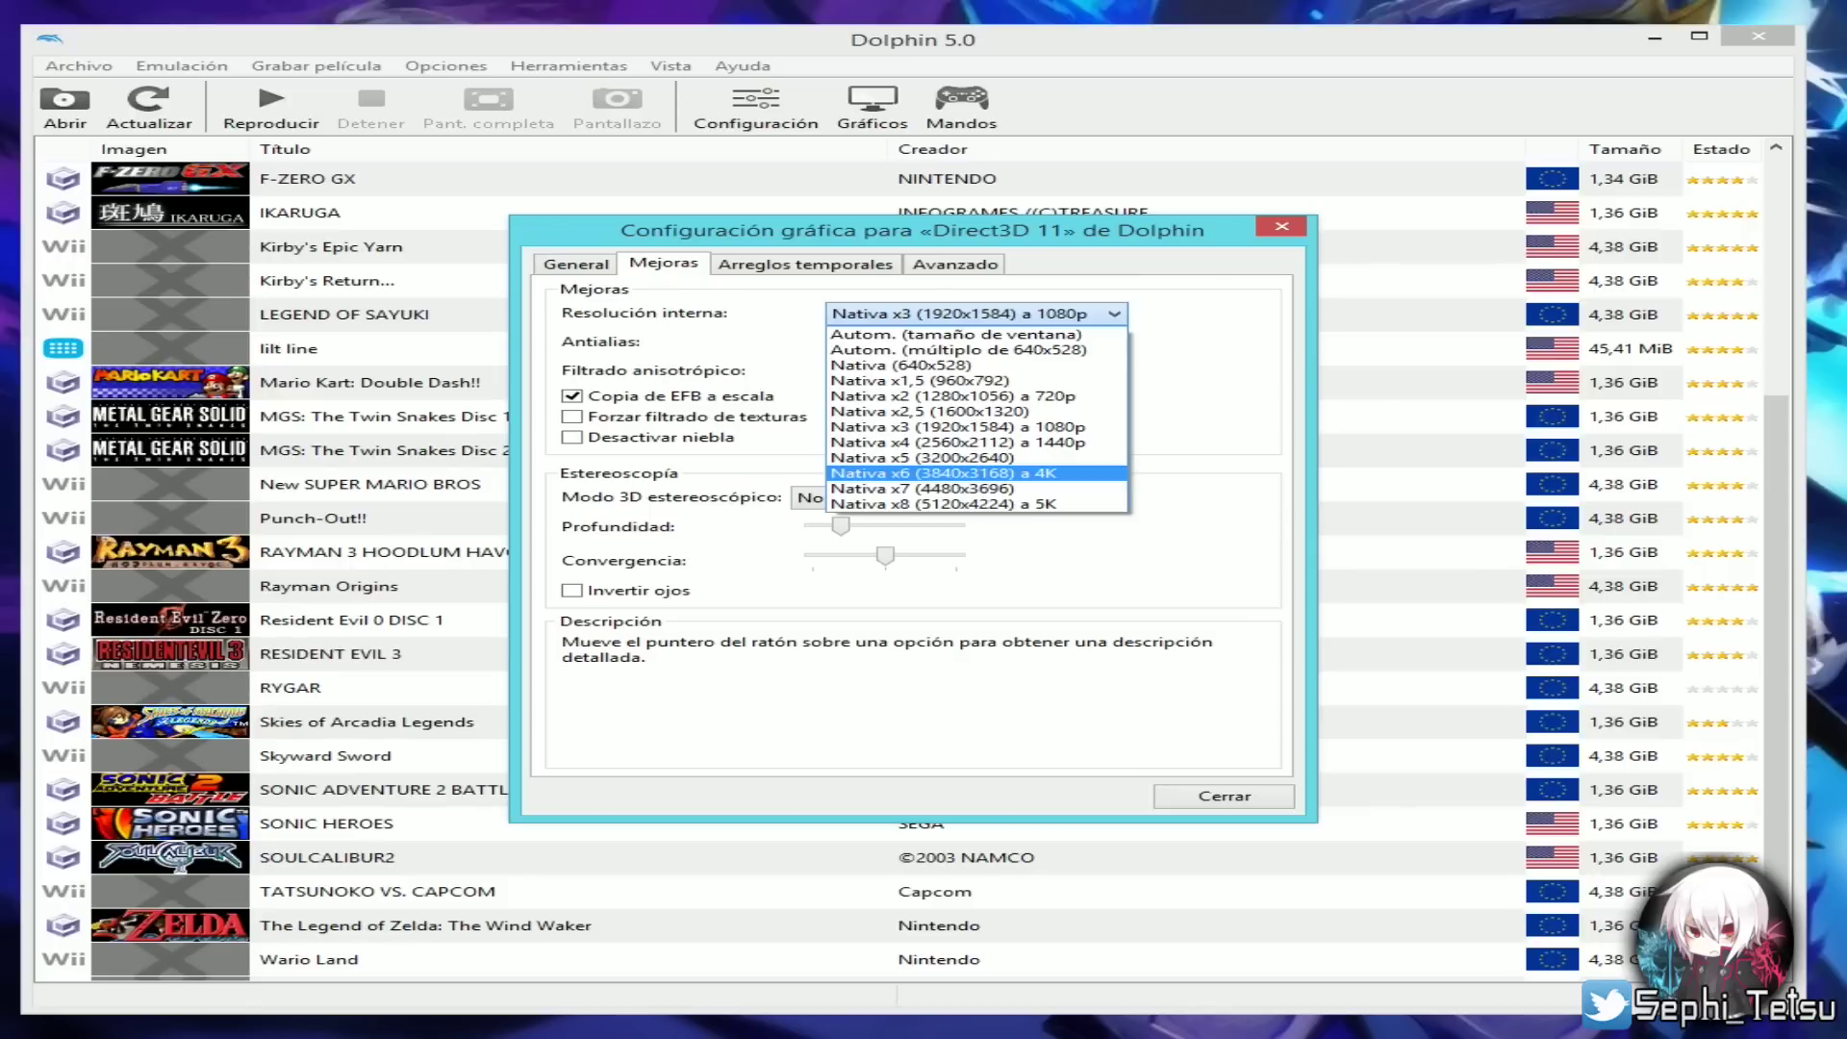
key(Up)
key(Up)
key(Up)
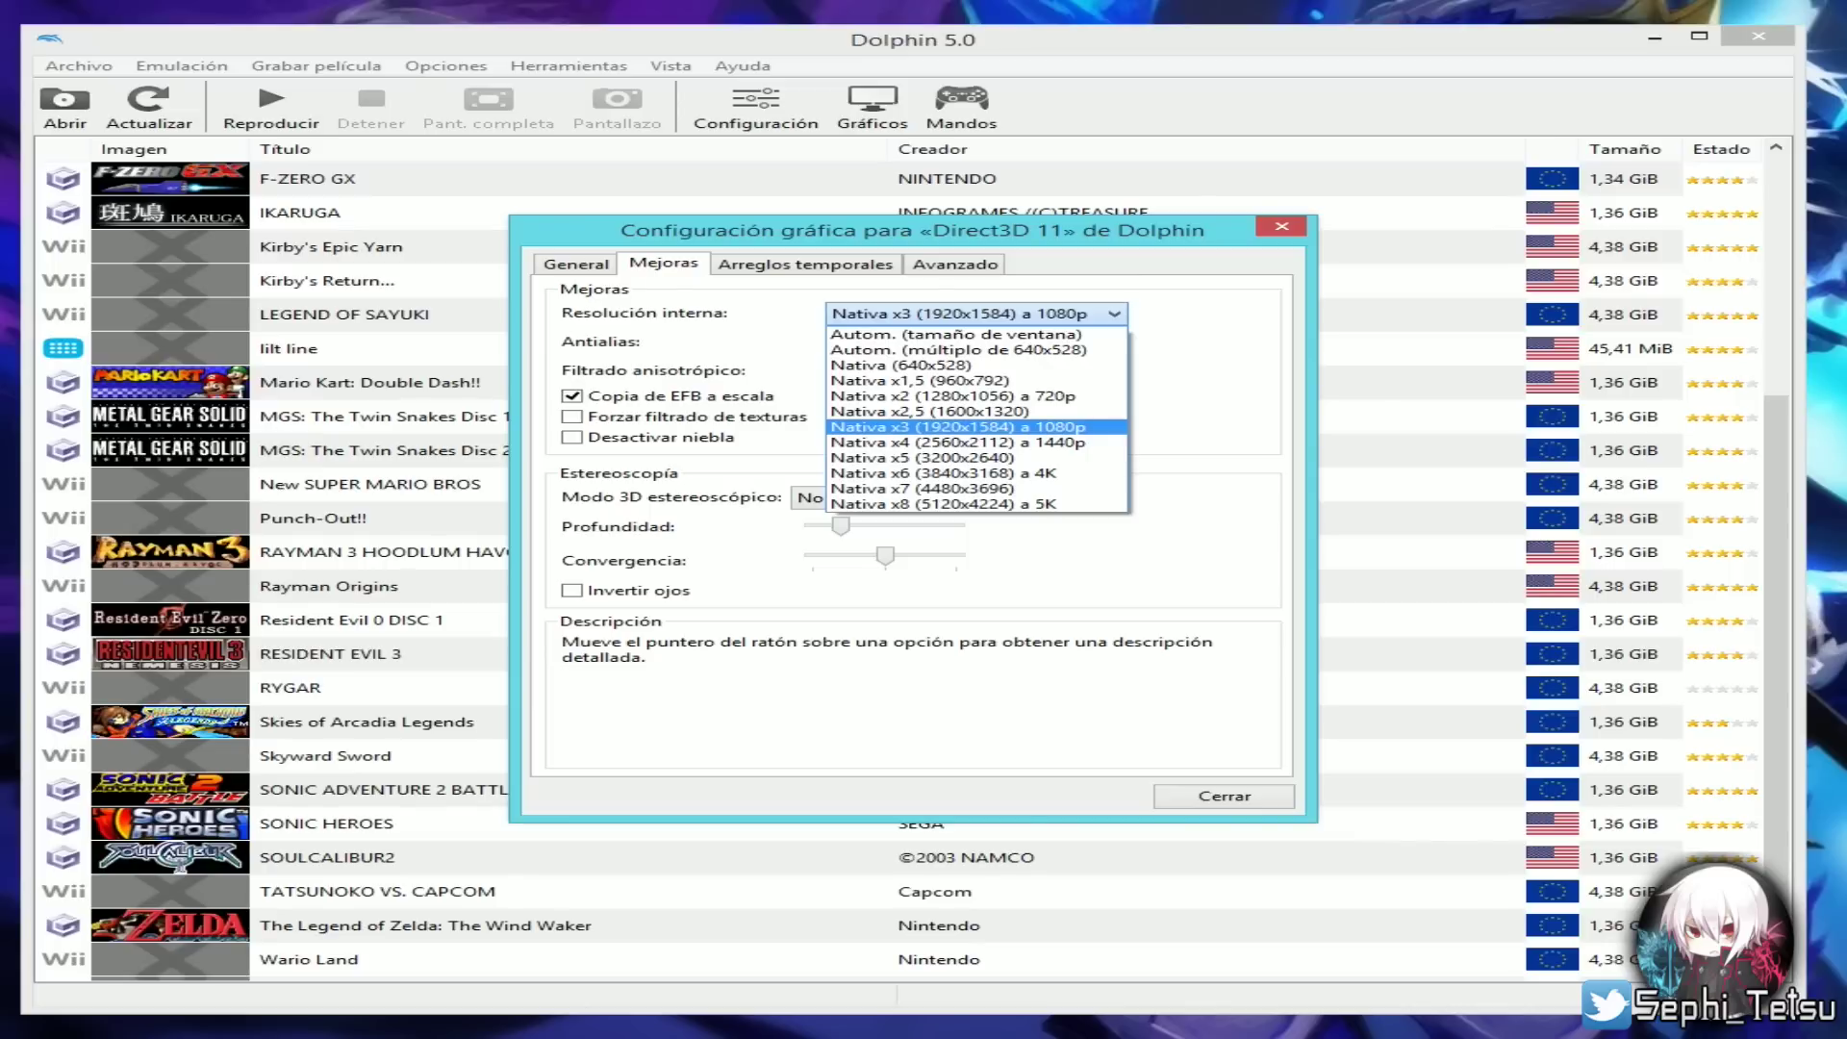
key(Return)
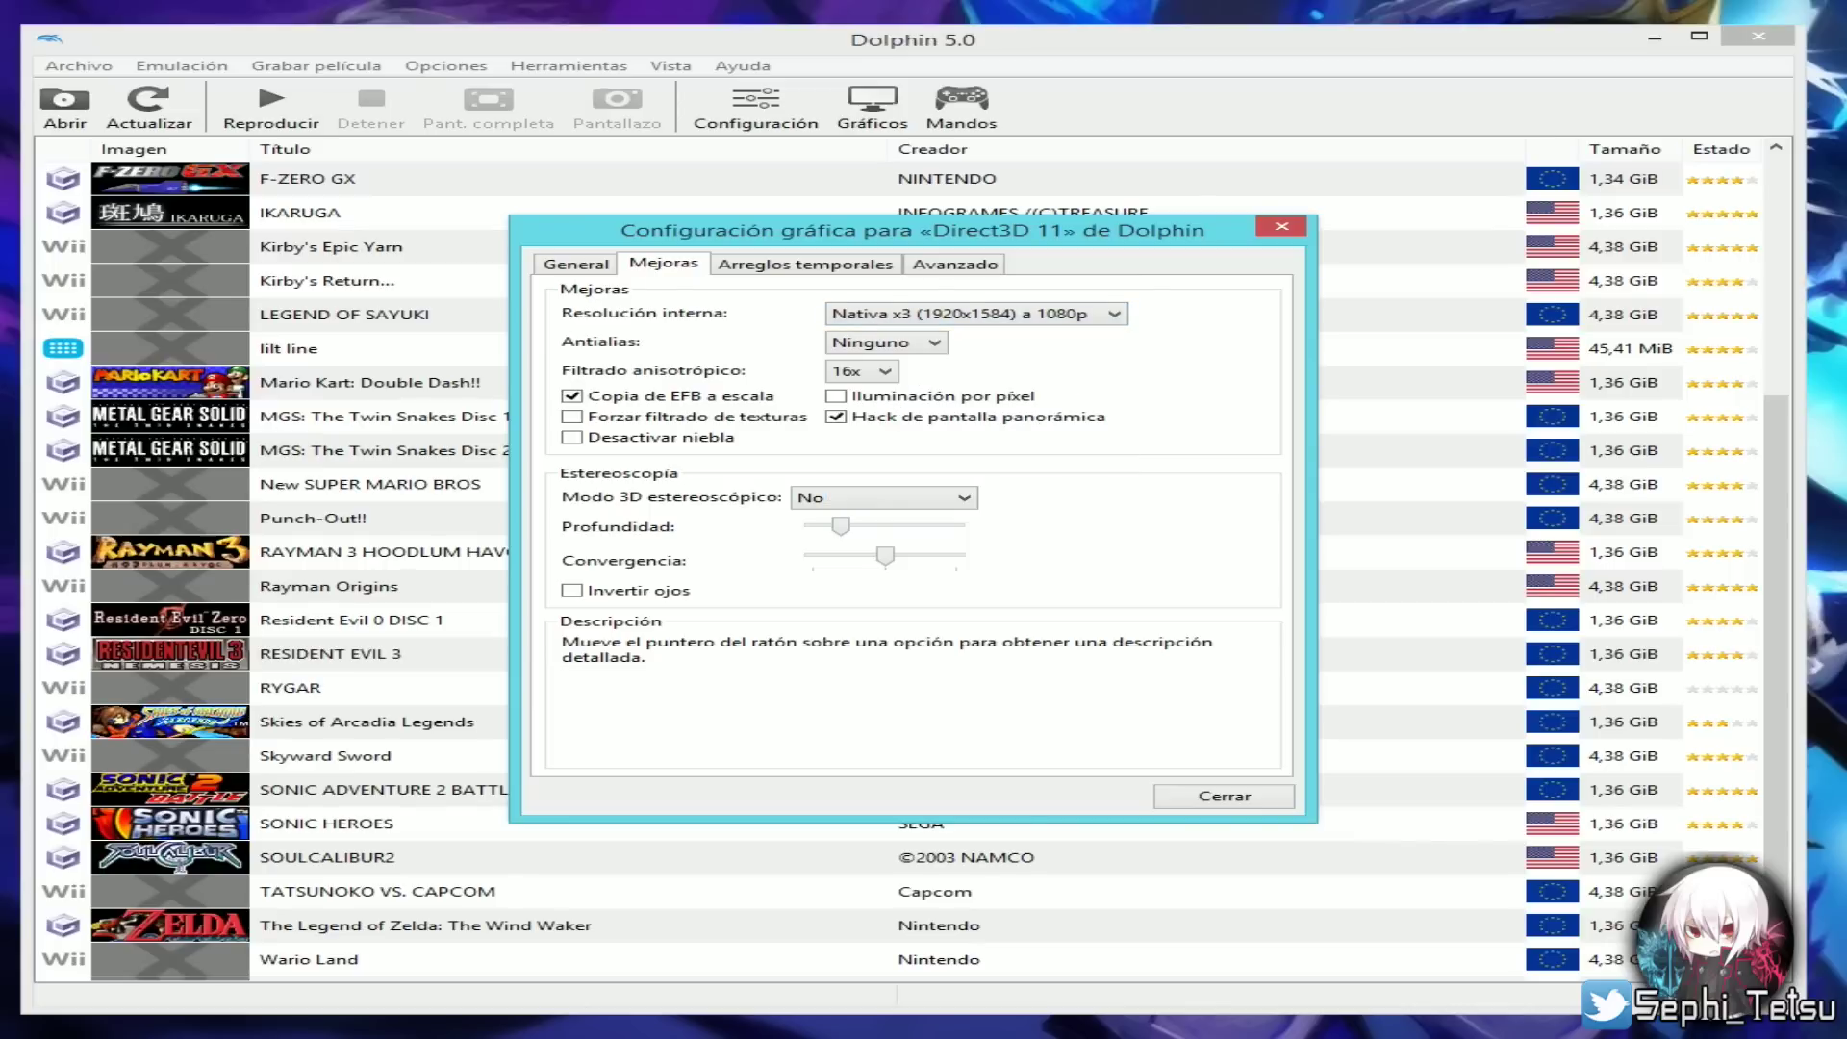
key(alt+Down)
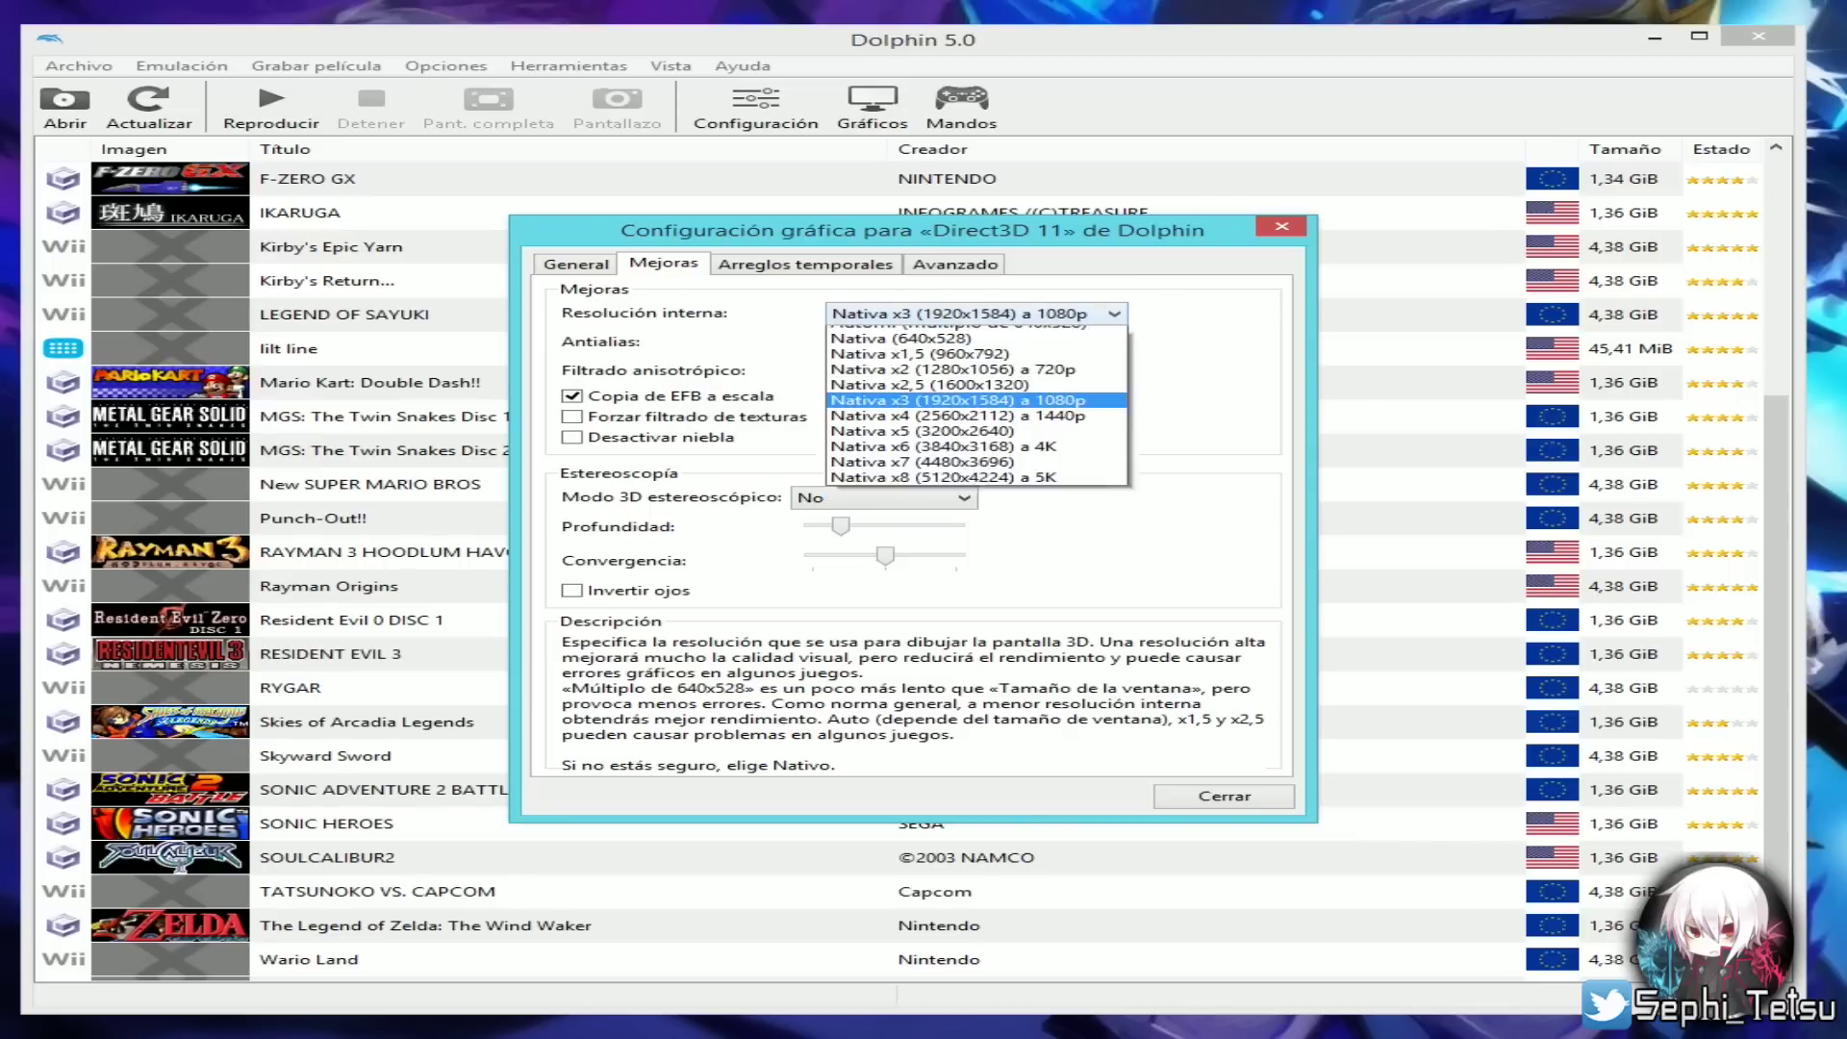
key(Return)
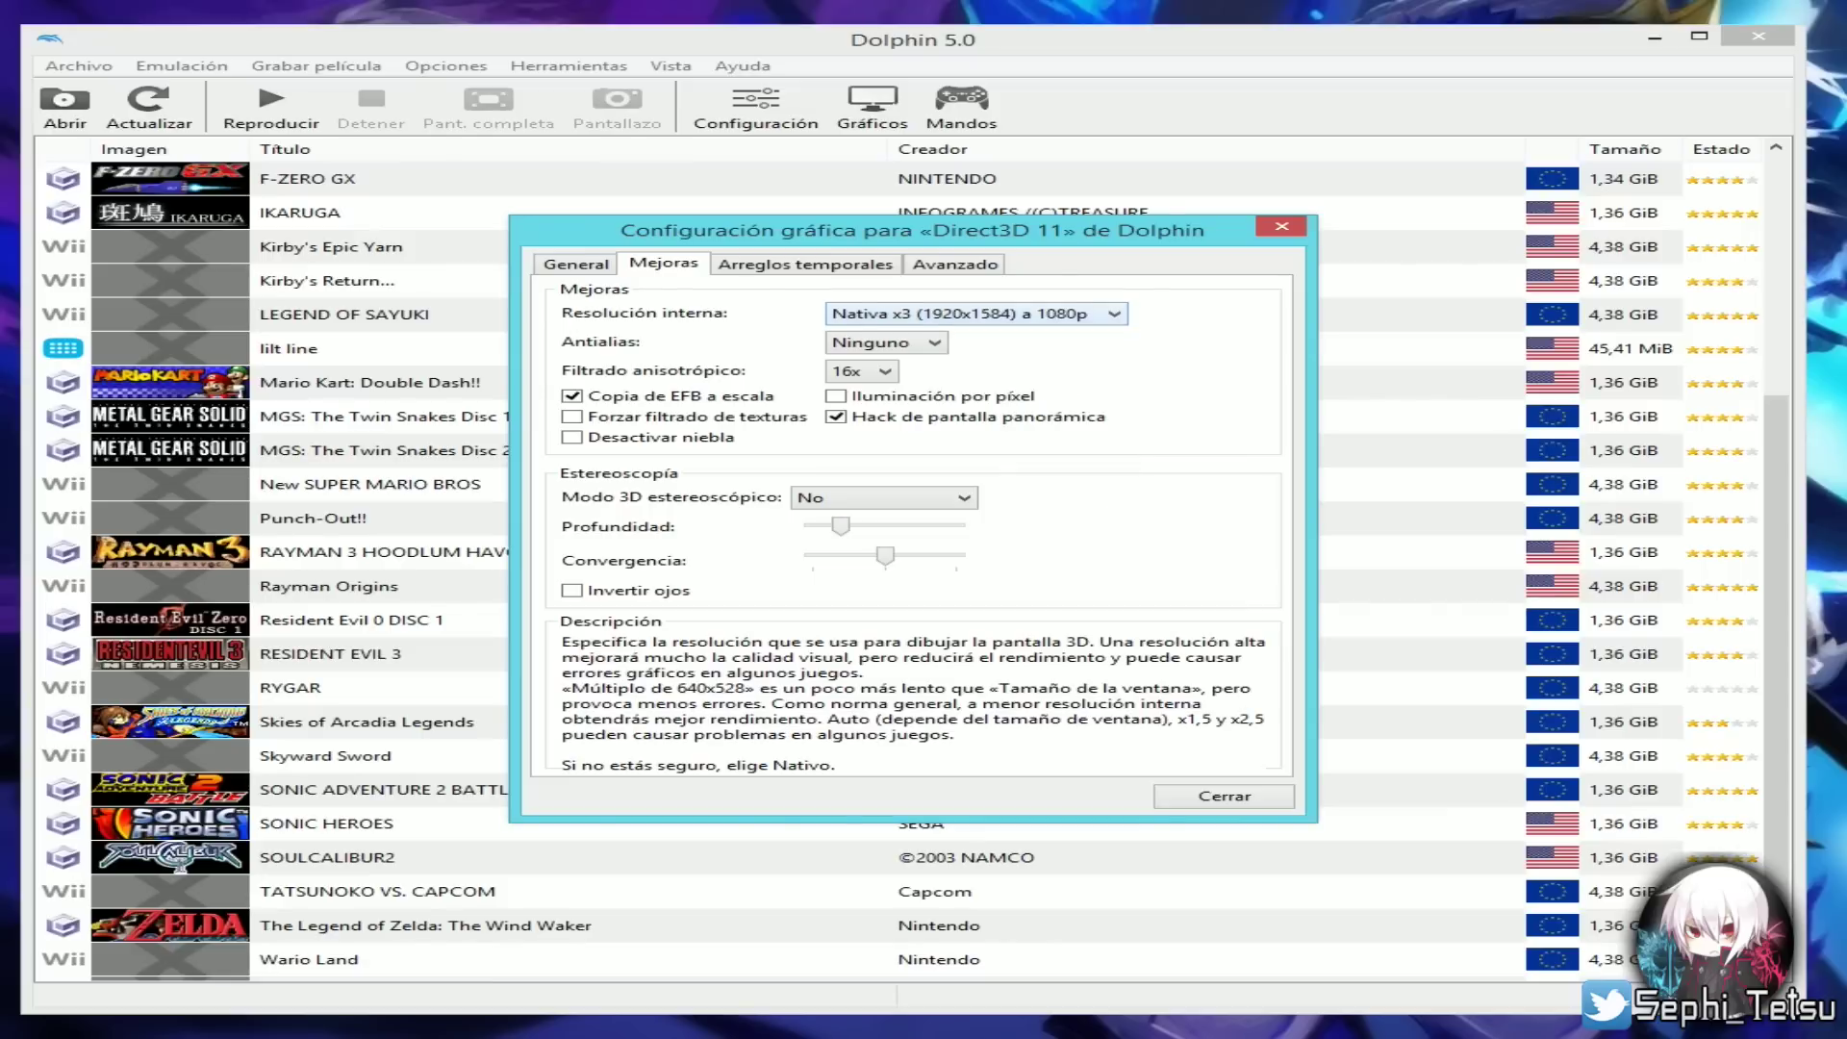
- Switch the internal resolution to Nativa x4 (2560x2112) a 1440p and back to Nativa x3 (1920x1584) a 1080p
key(alt+Down)
key(Down)
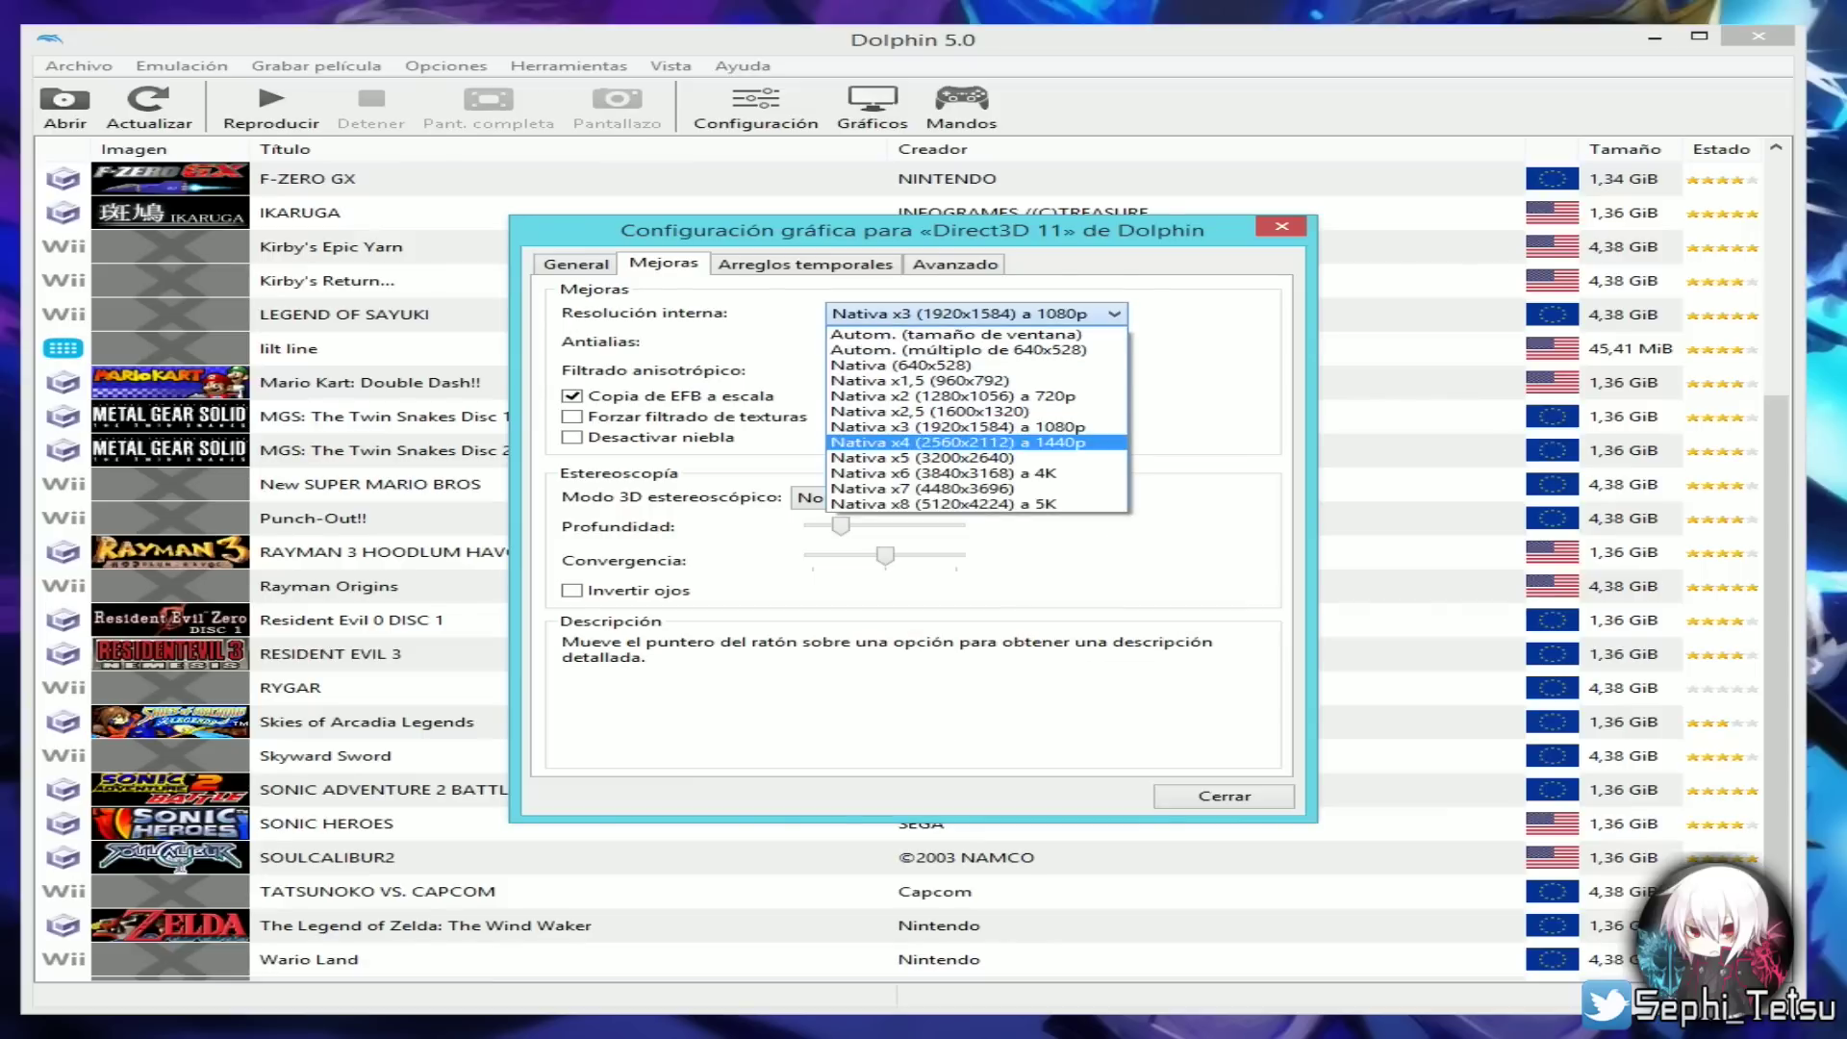
key(Return)
key(alt+Down)
key(Up)
key(Return)
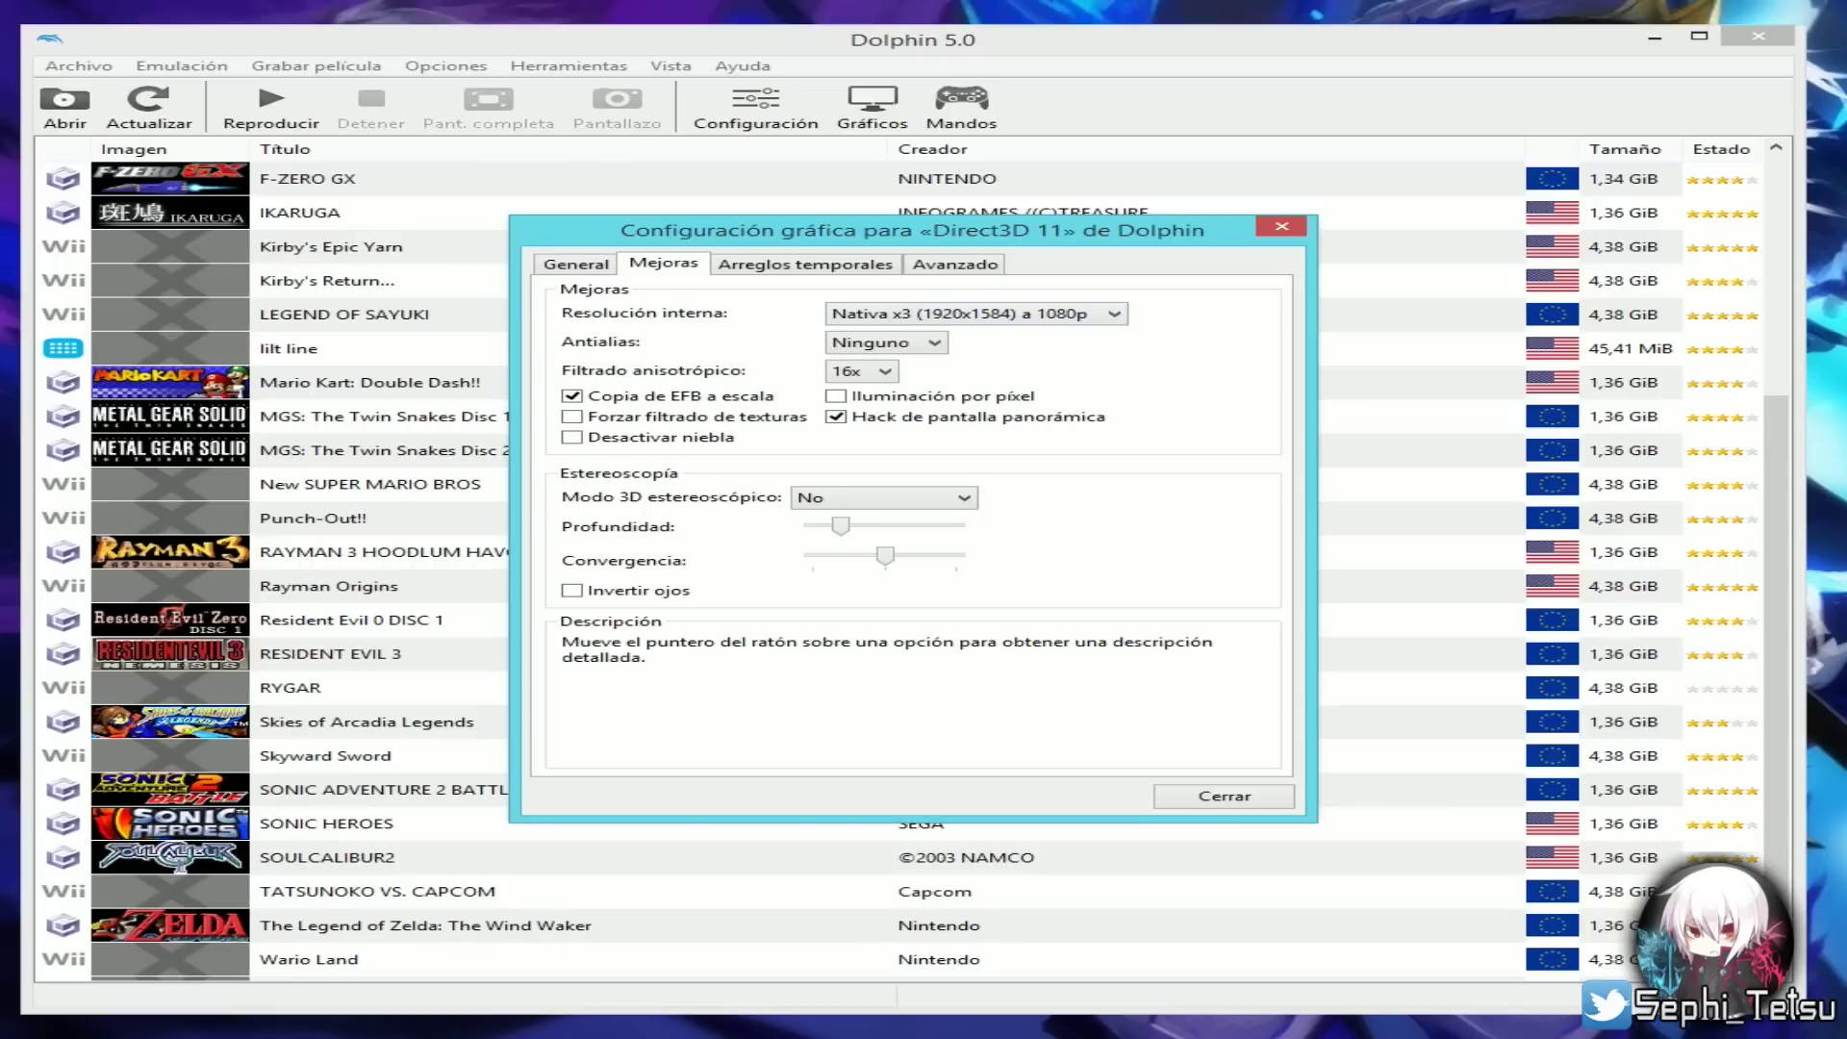
- Try Nativa (640x528) as the internal resolution and return it to Nativa x3 (1920x1584) a 1080p
key(alt+Down)
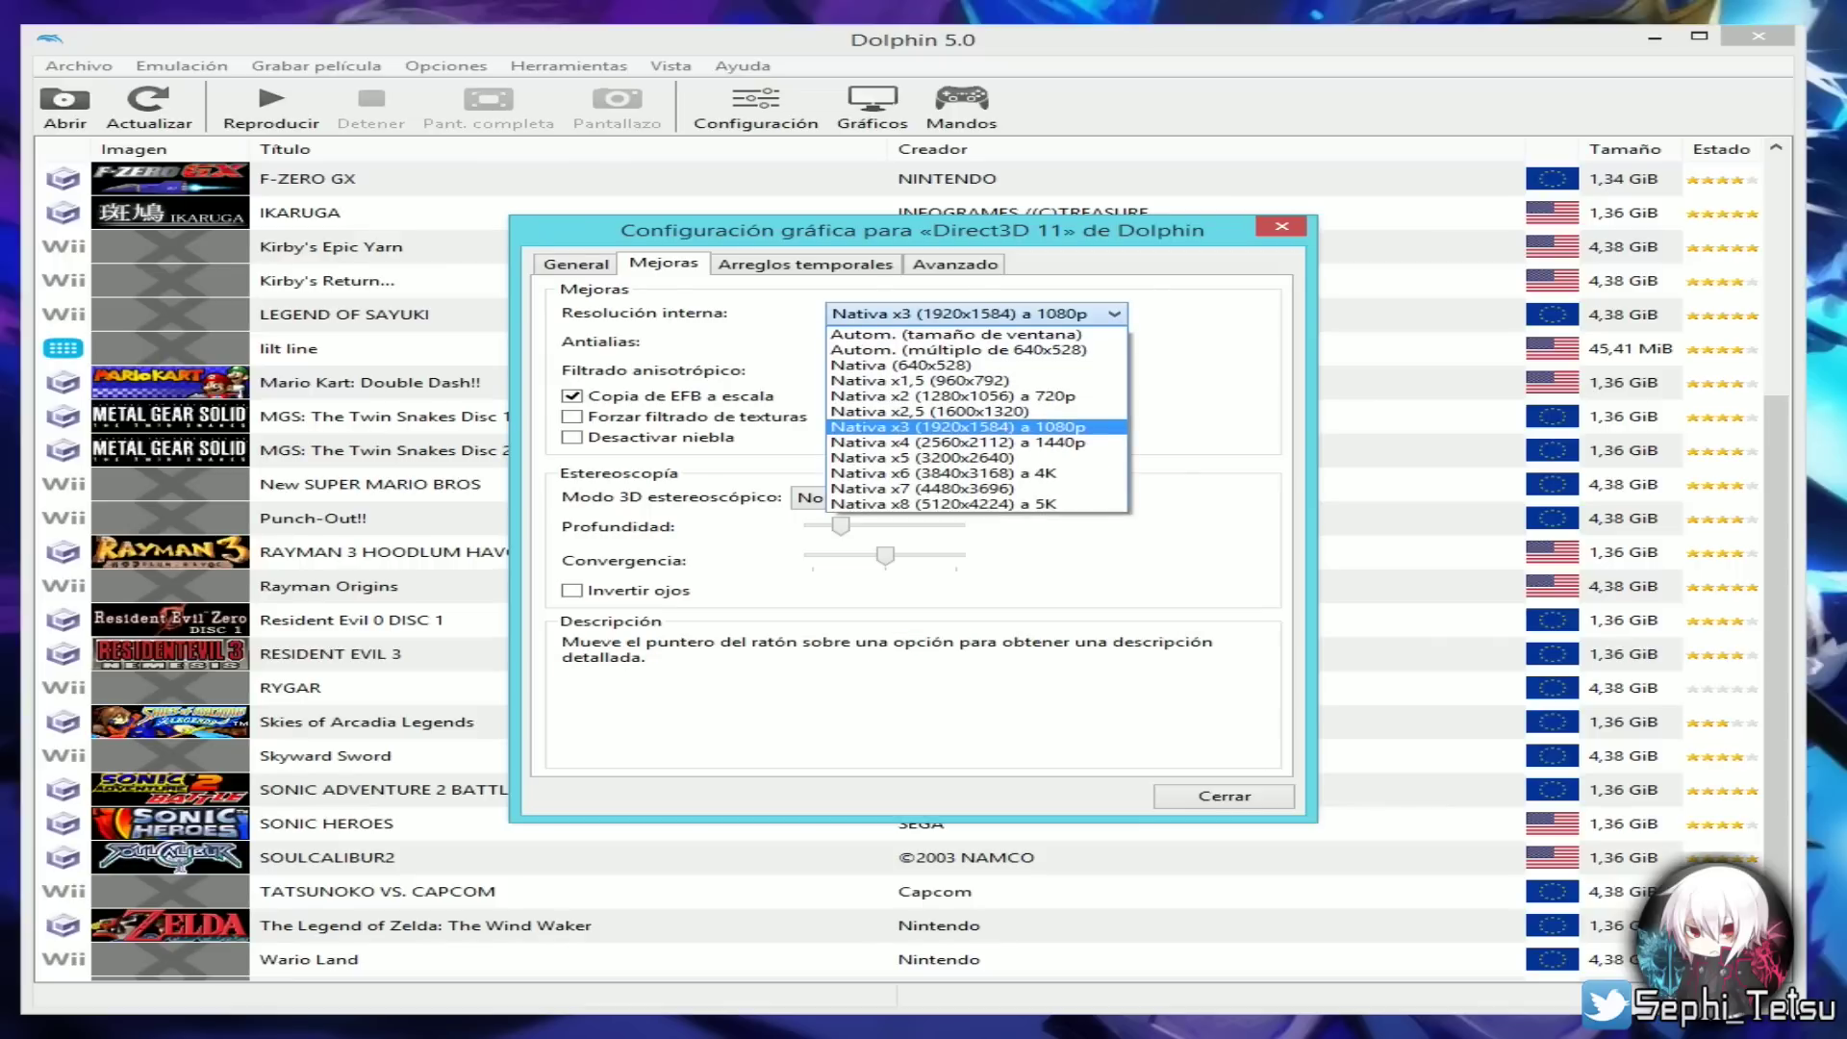
key(Return)
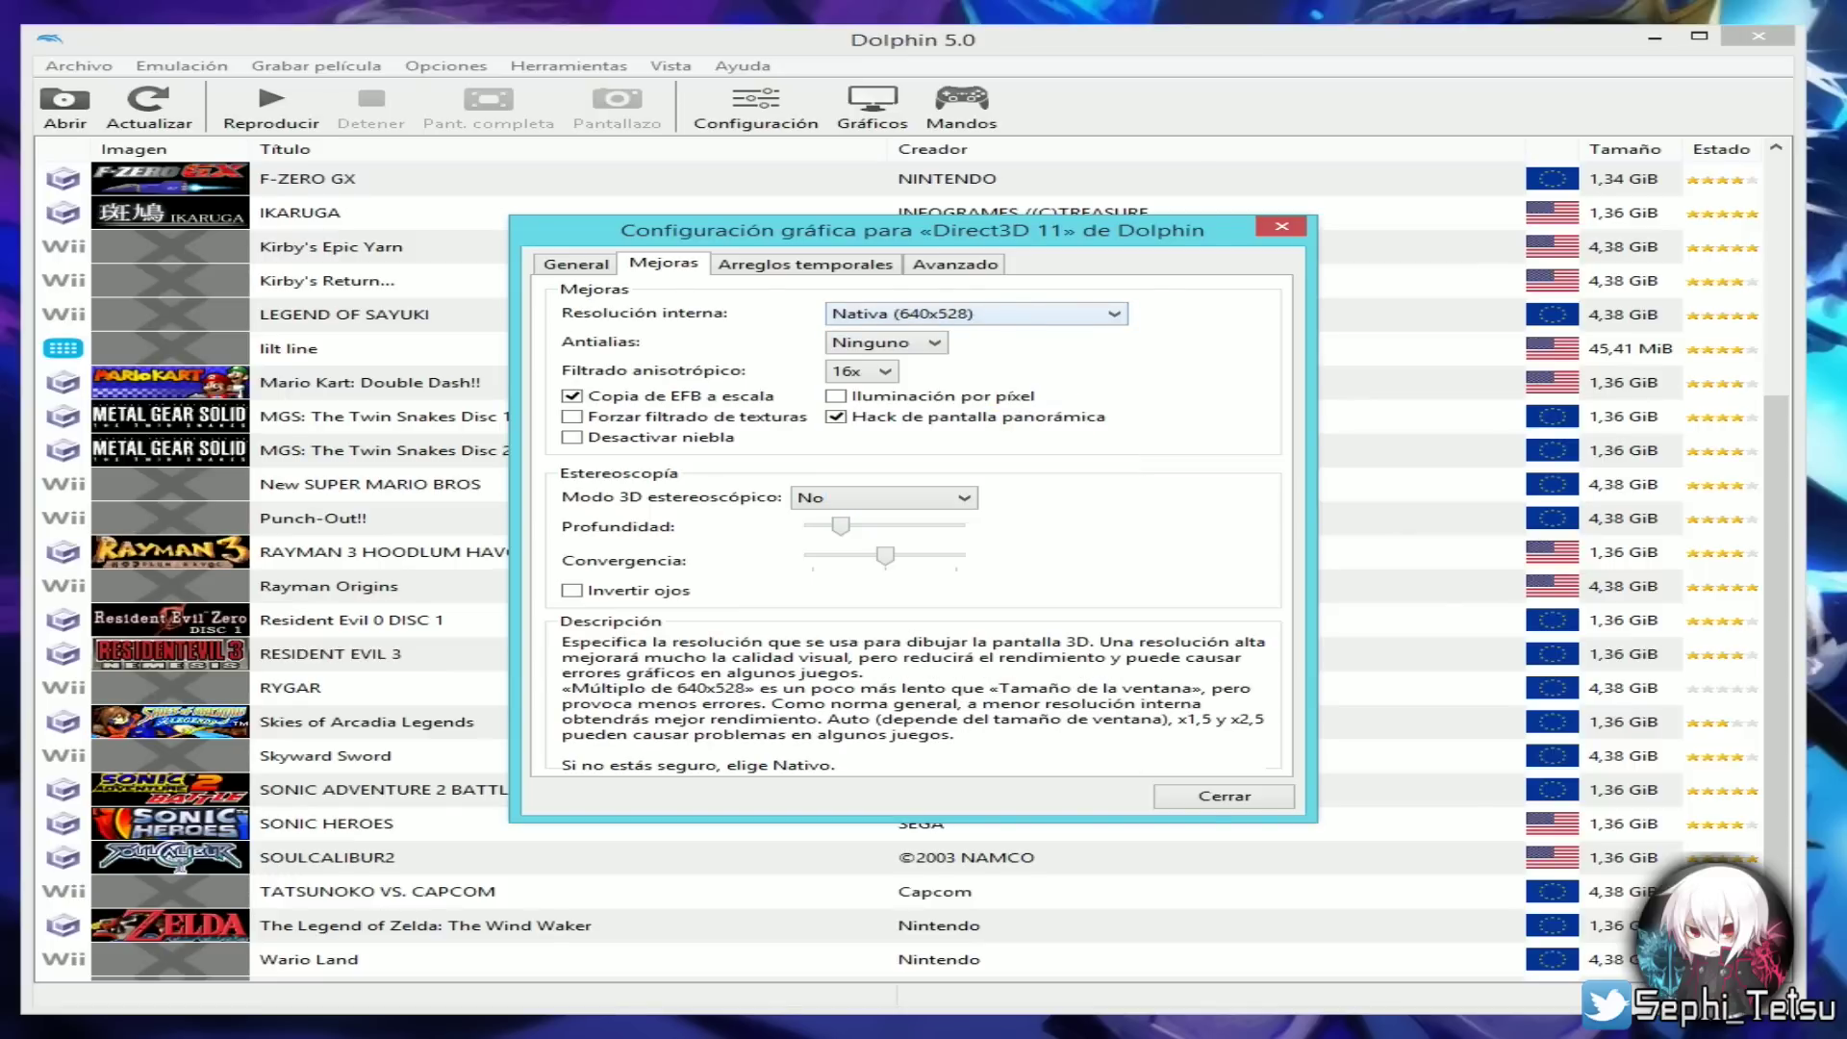
key(alt+Down)
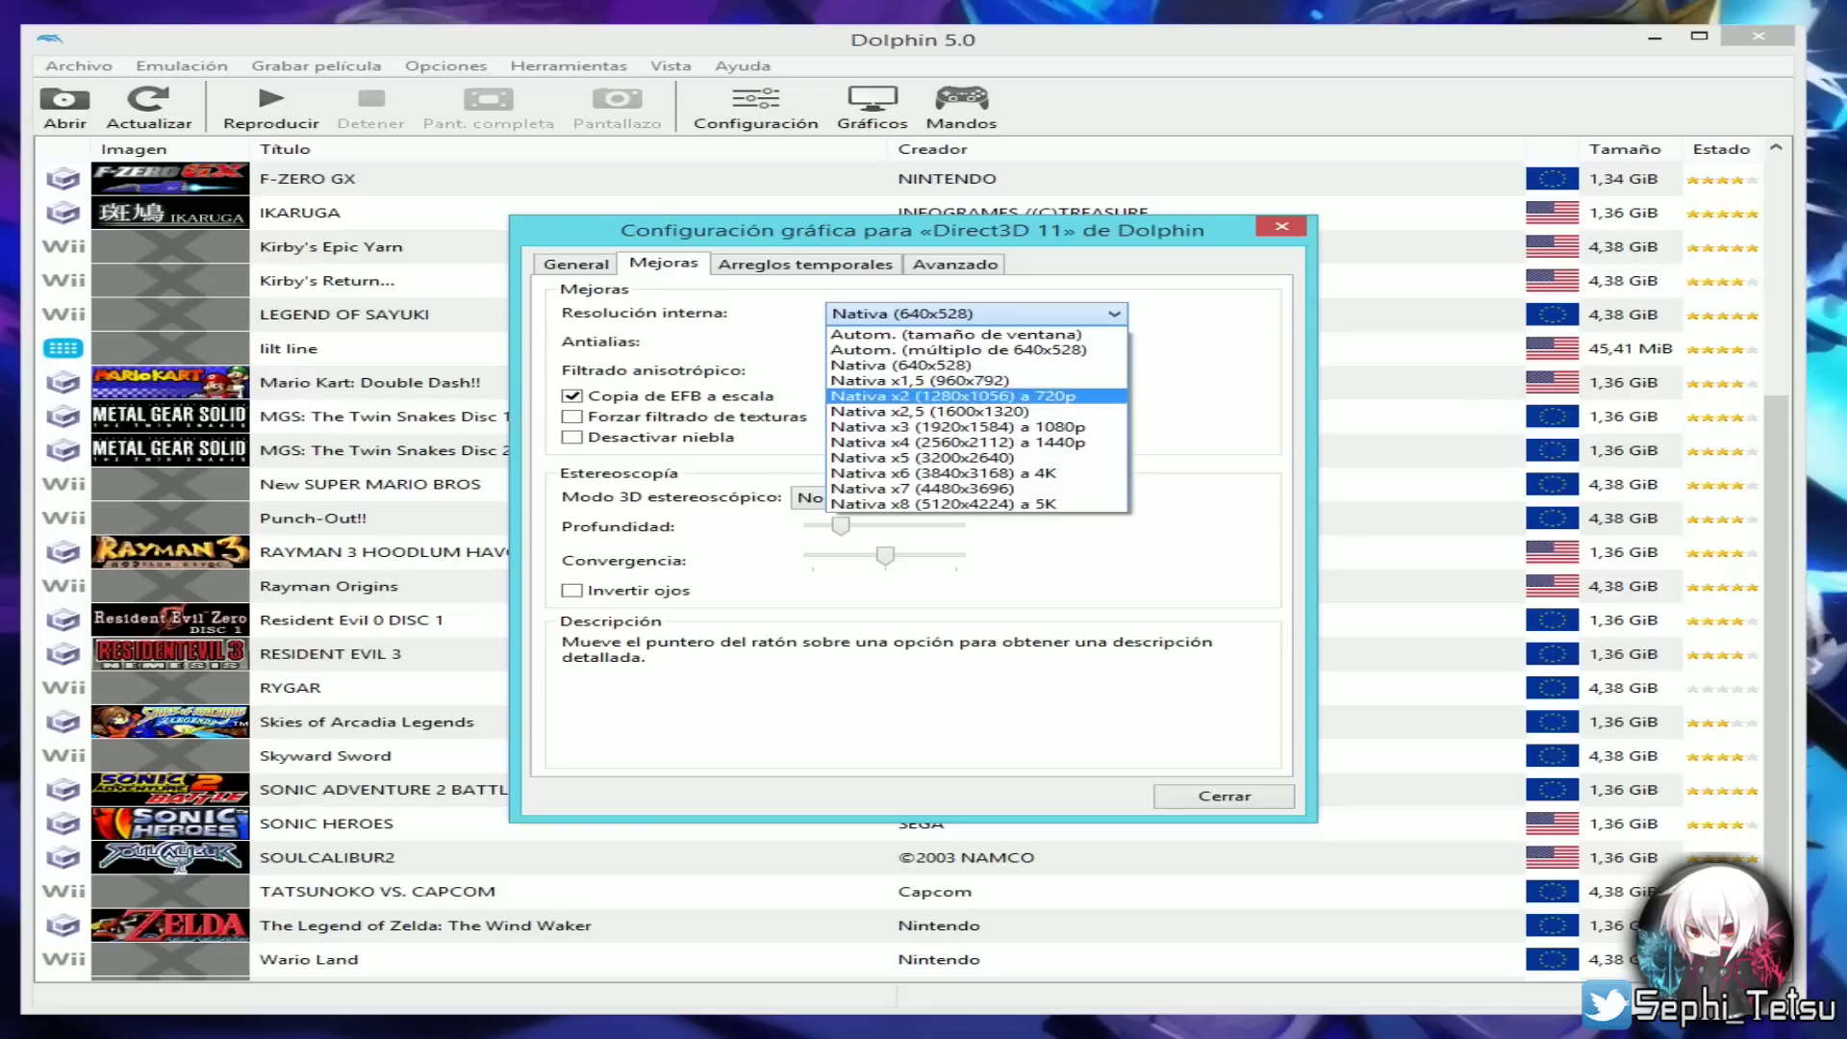
key(Escape)
key(Down)
key(Down)
key(Down)
key(Down)
- Go through the MSAA and SSAA antialiasing modes in the enhancements and choose 4x MSAA
key(Tab)
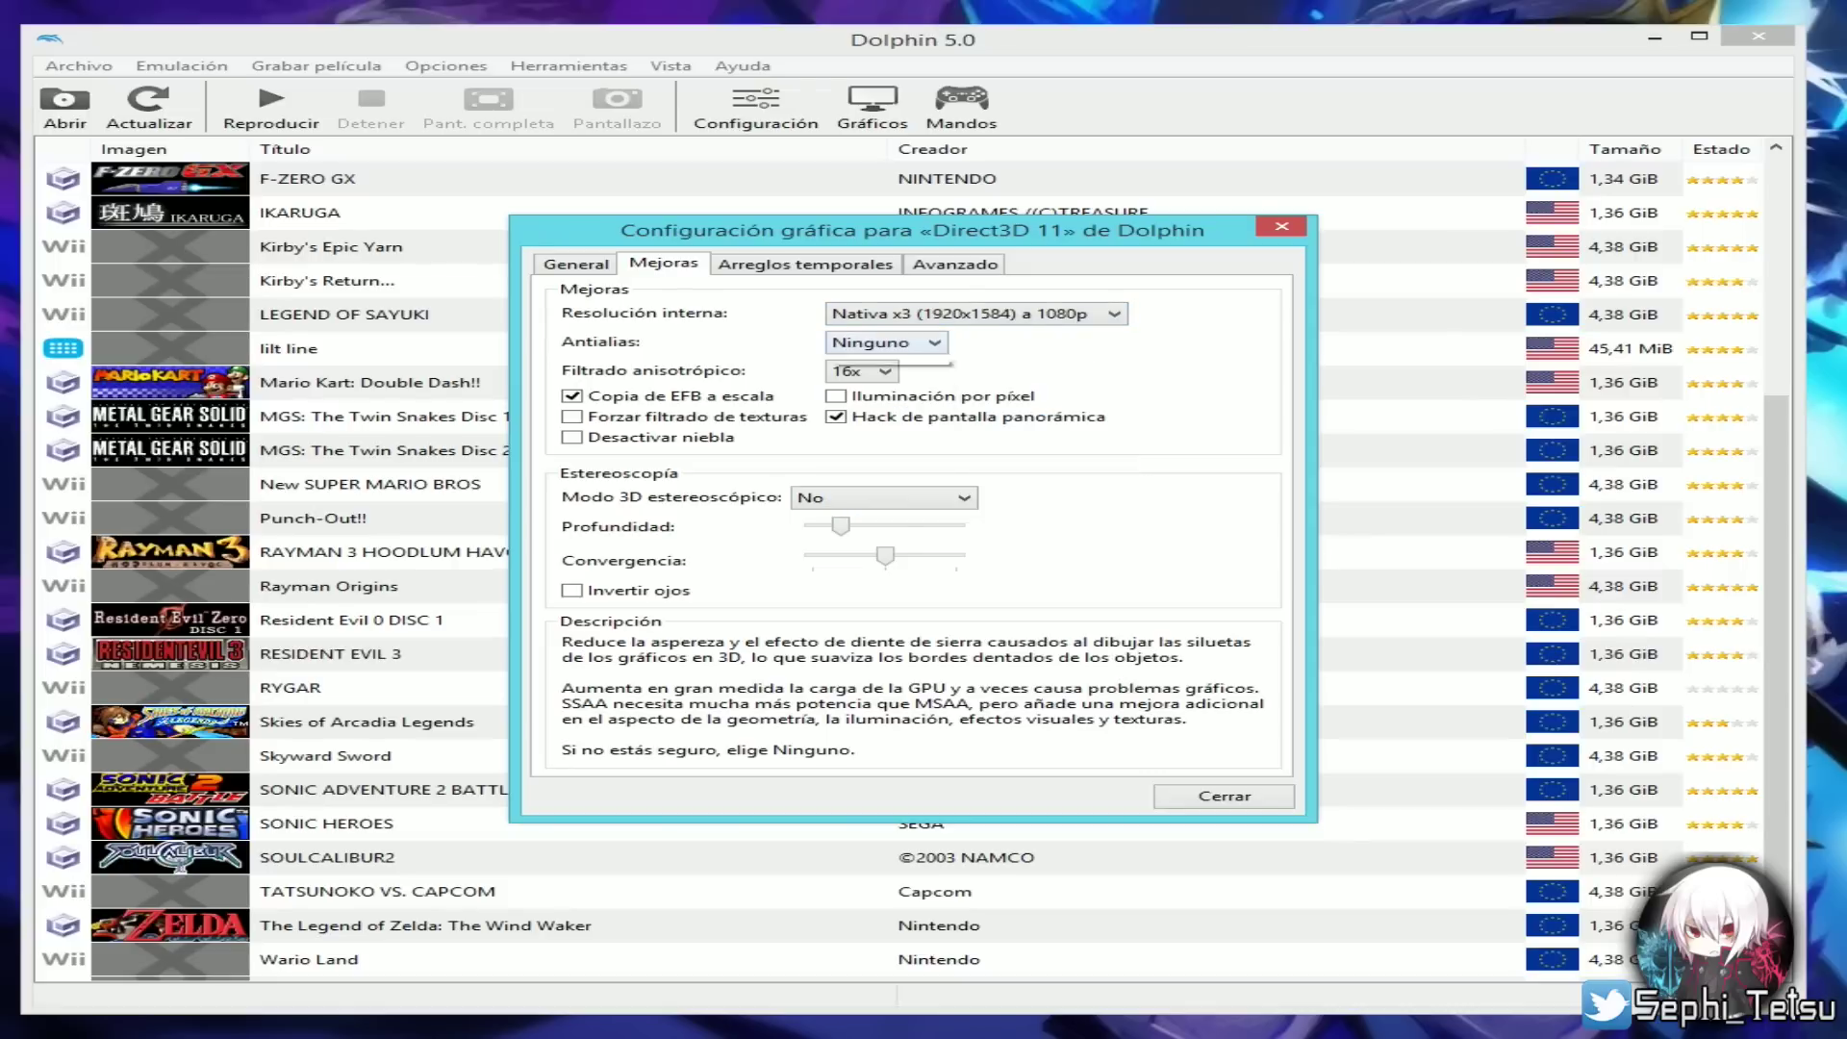
key(alt+Down)
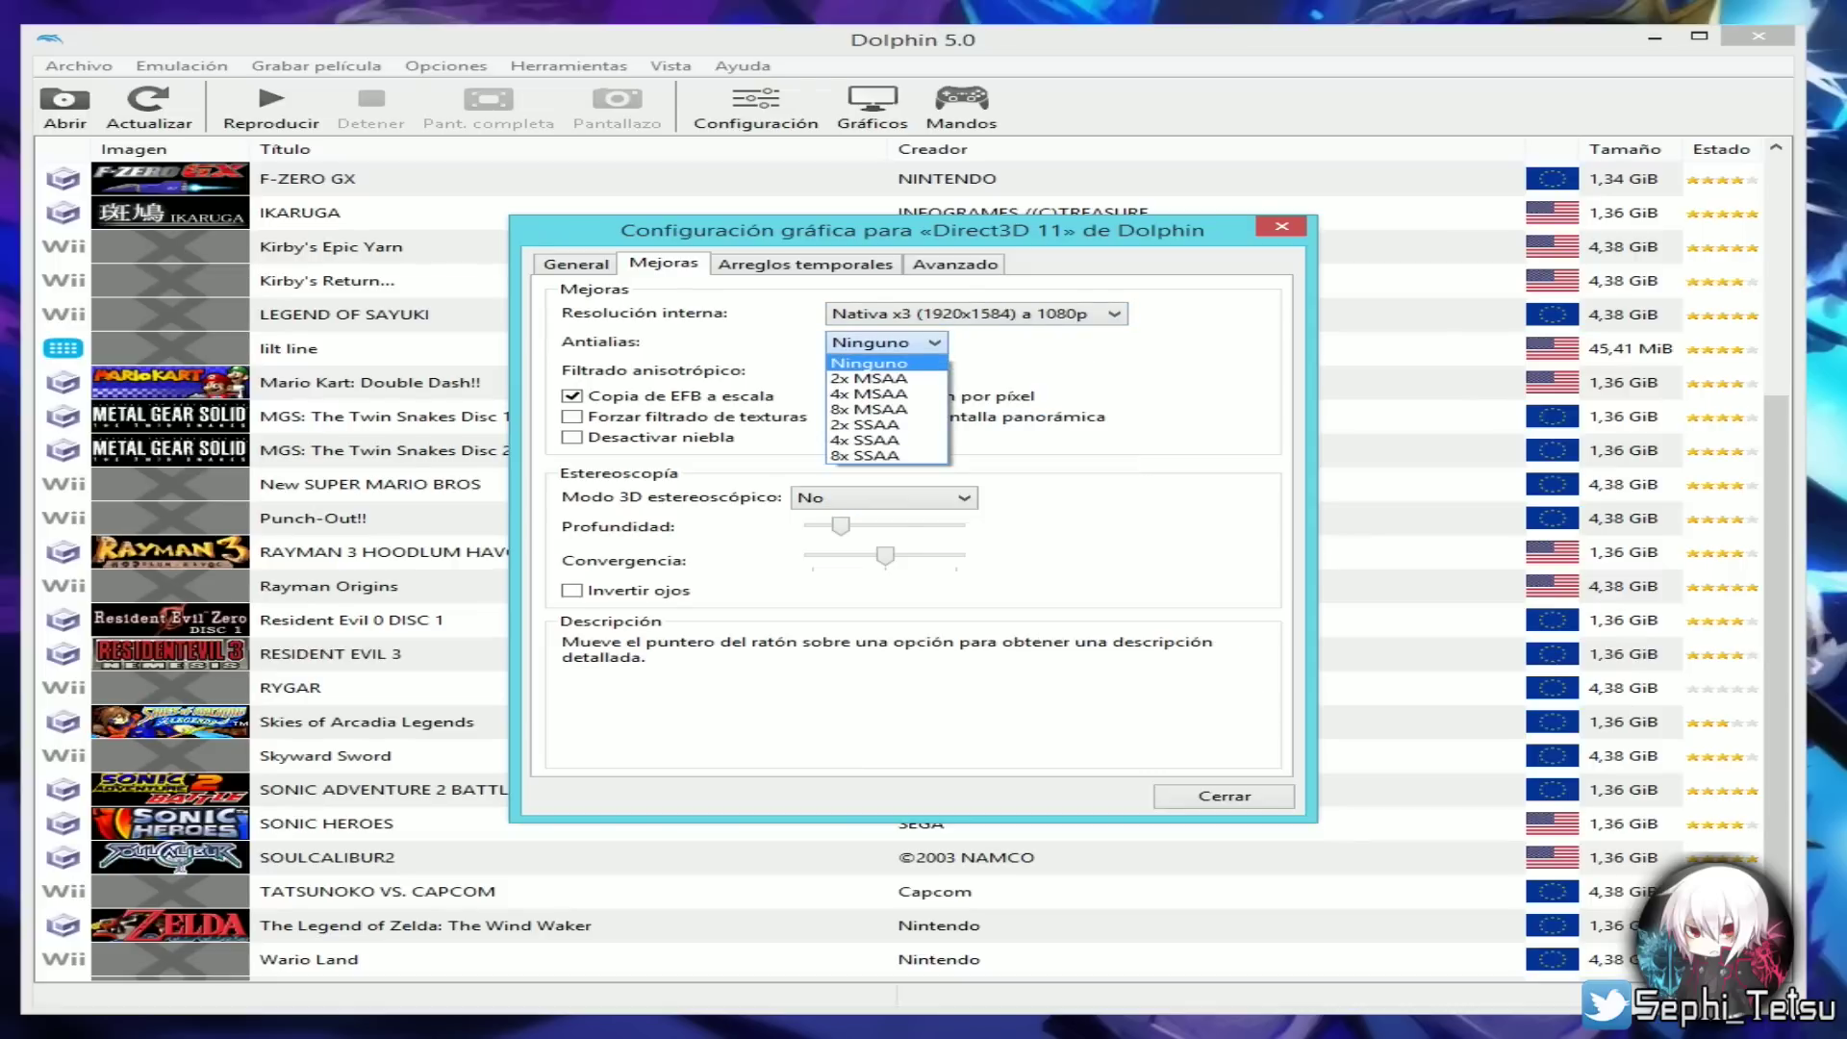
key(Down)
key(Up)
key(Down)
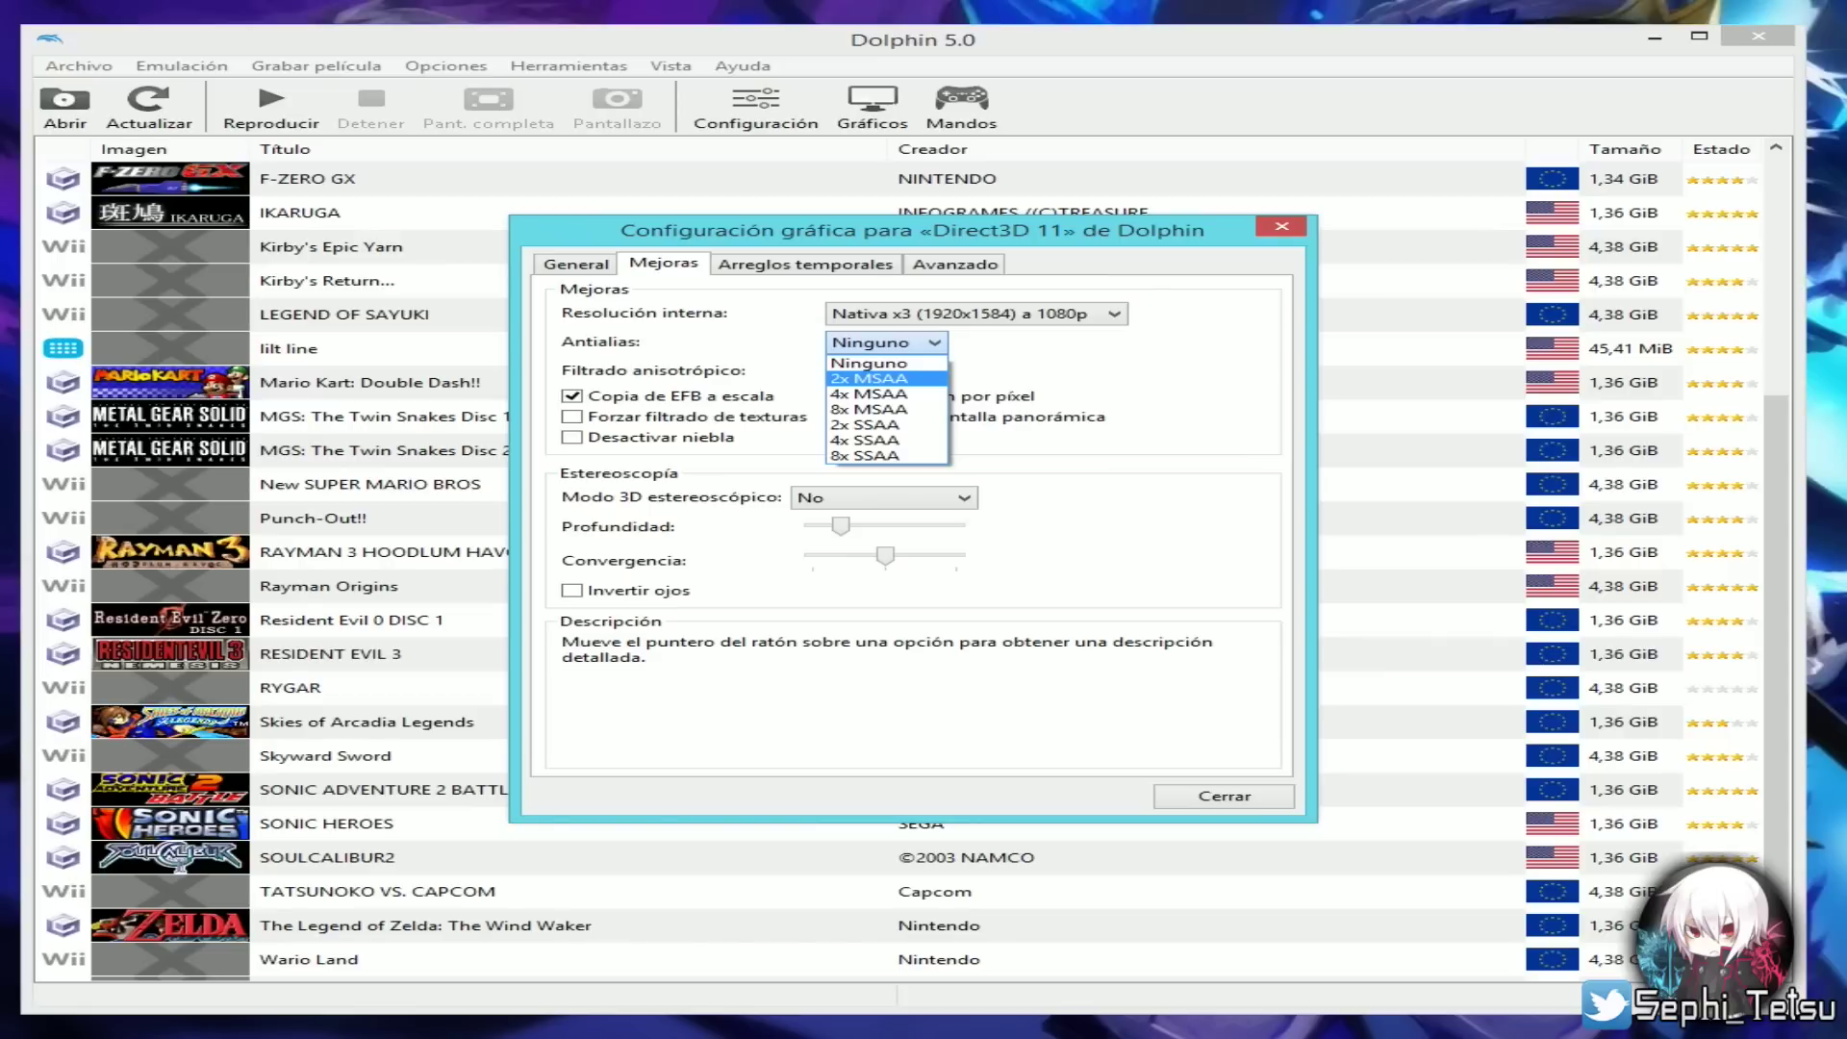
key(Down)
key(Down)
key(Down)
key(Down)
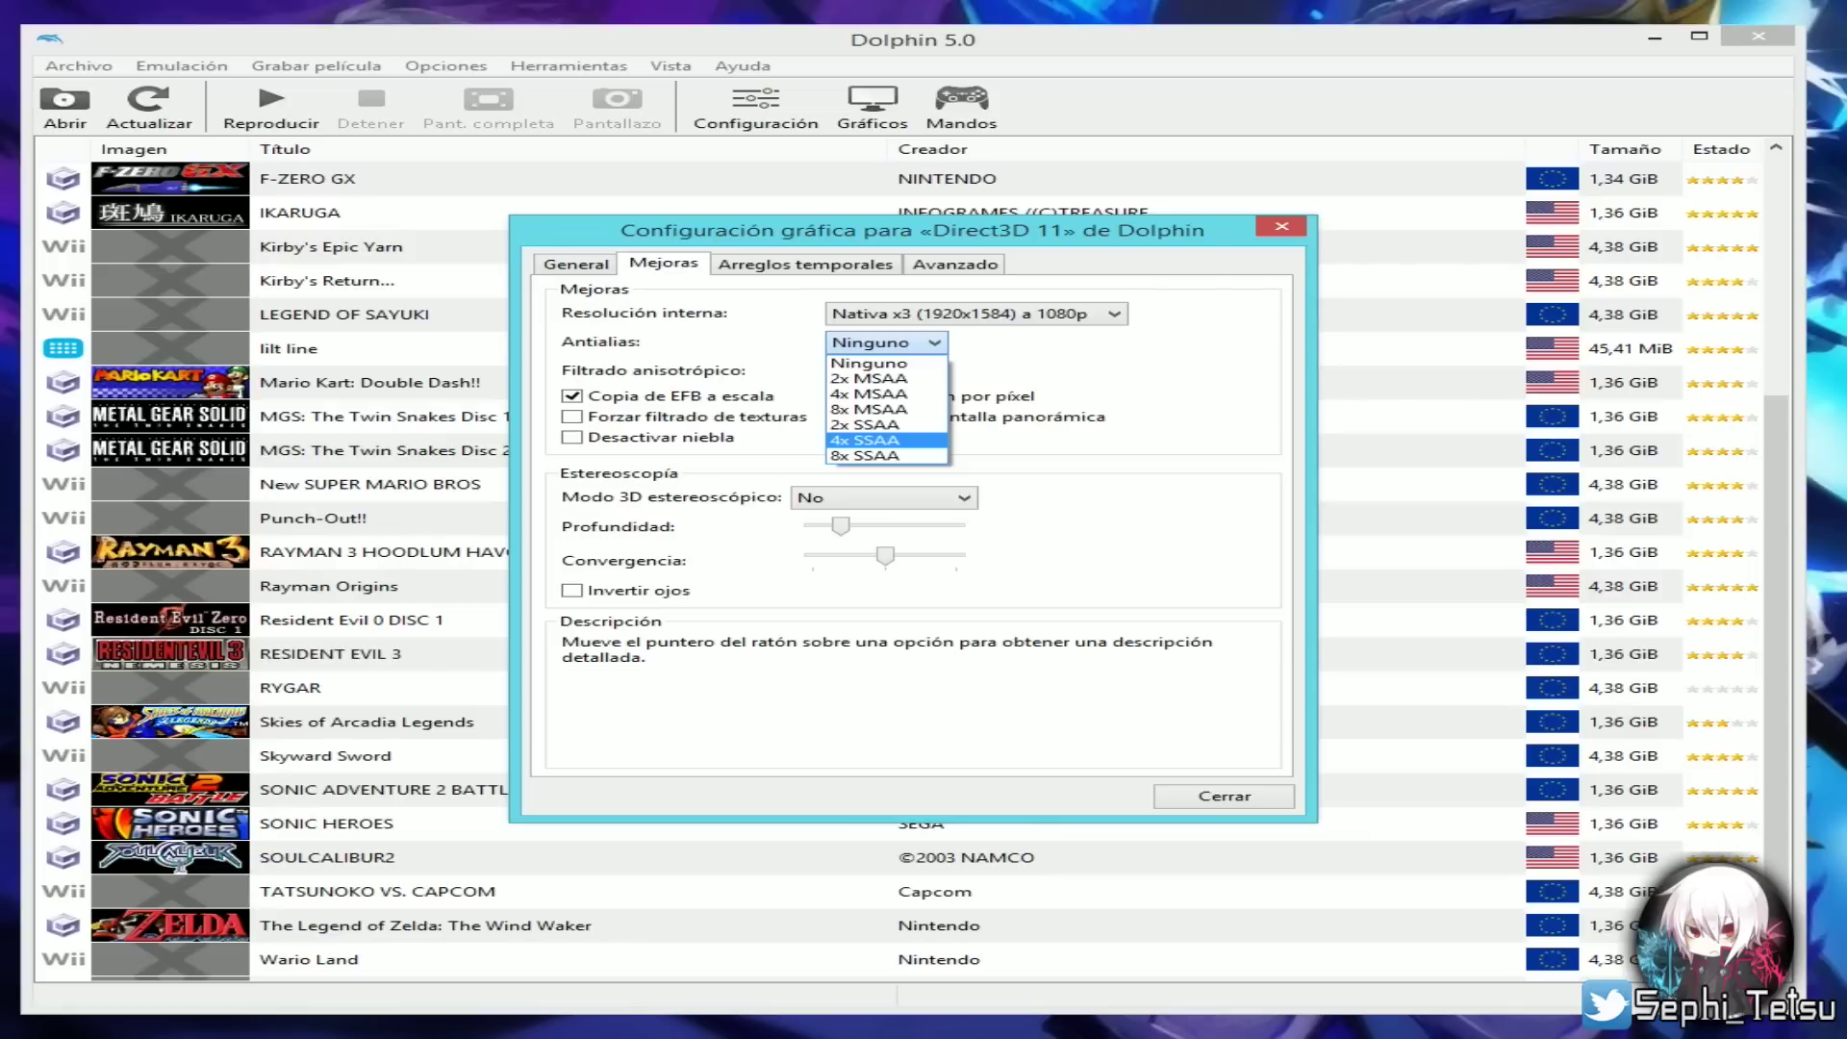
key(Up)
key(Up)
key(Up)
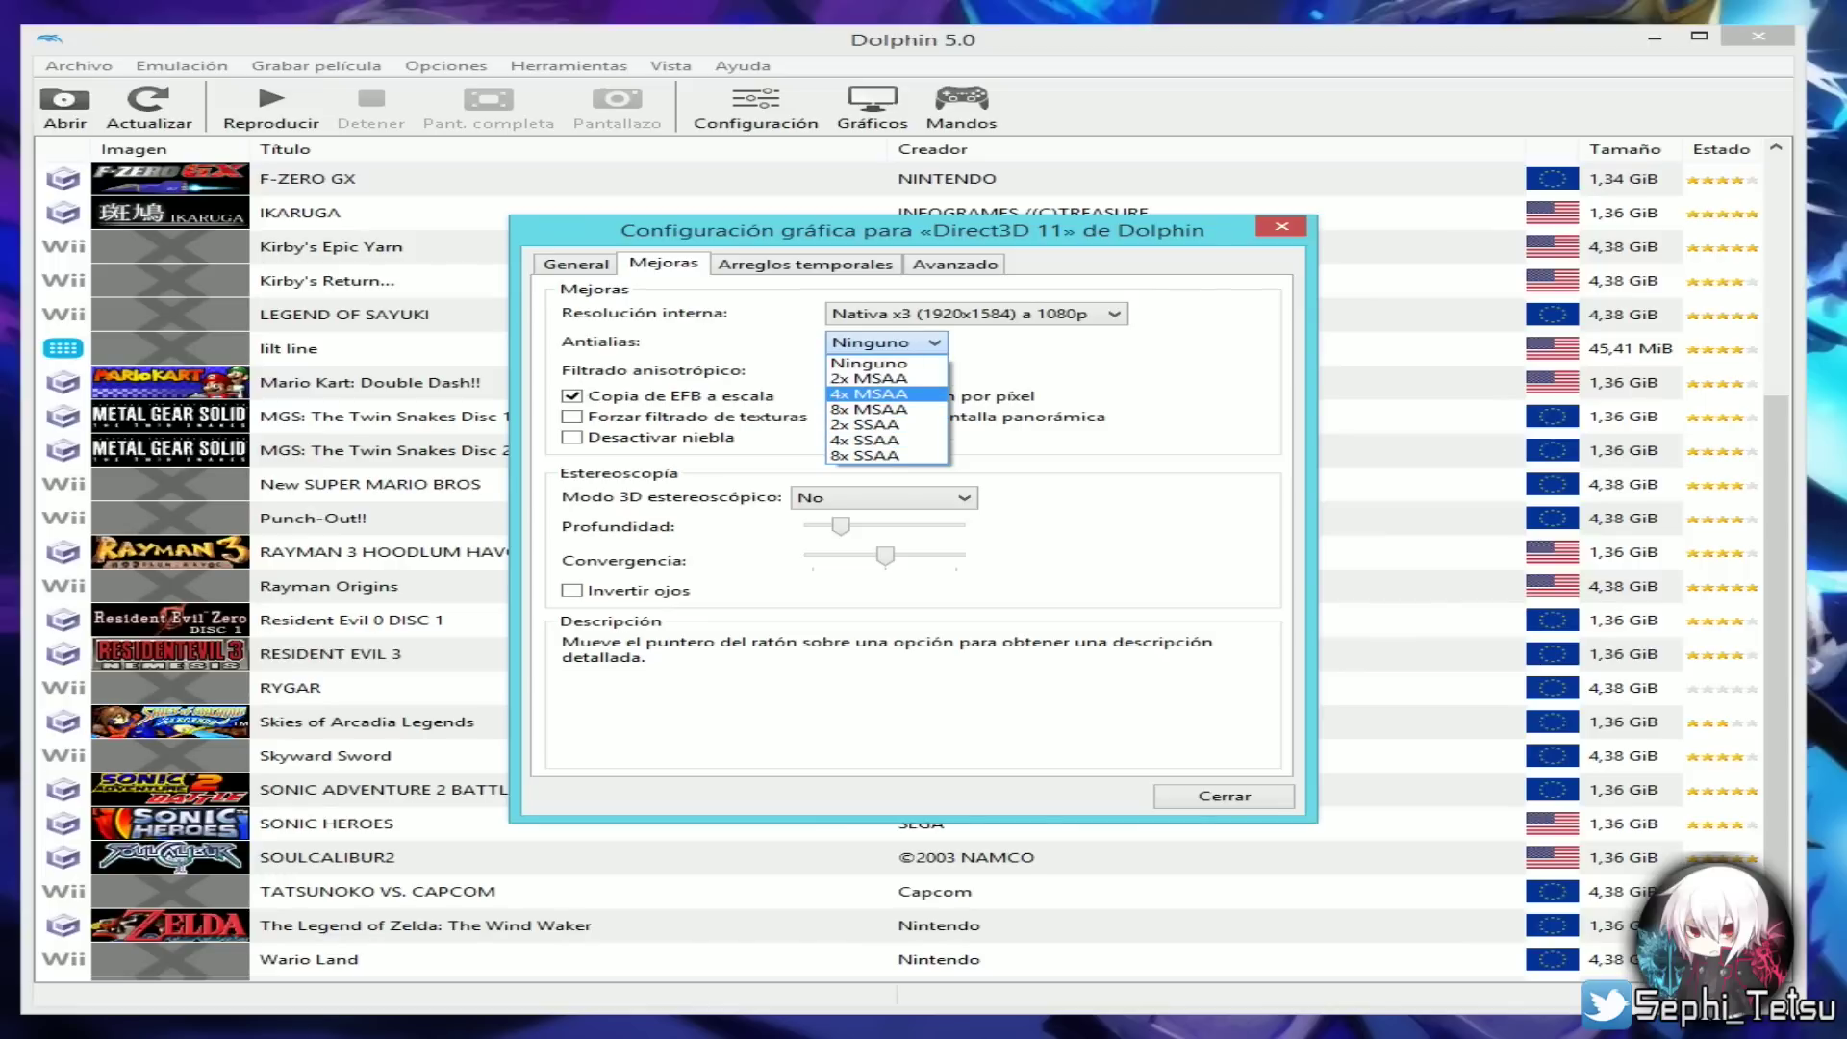
click(866, 393)
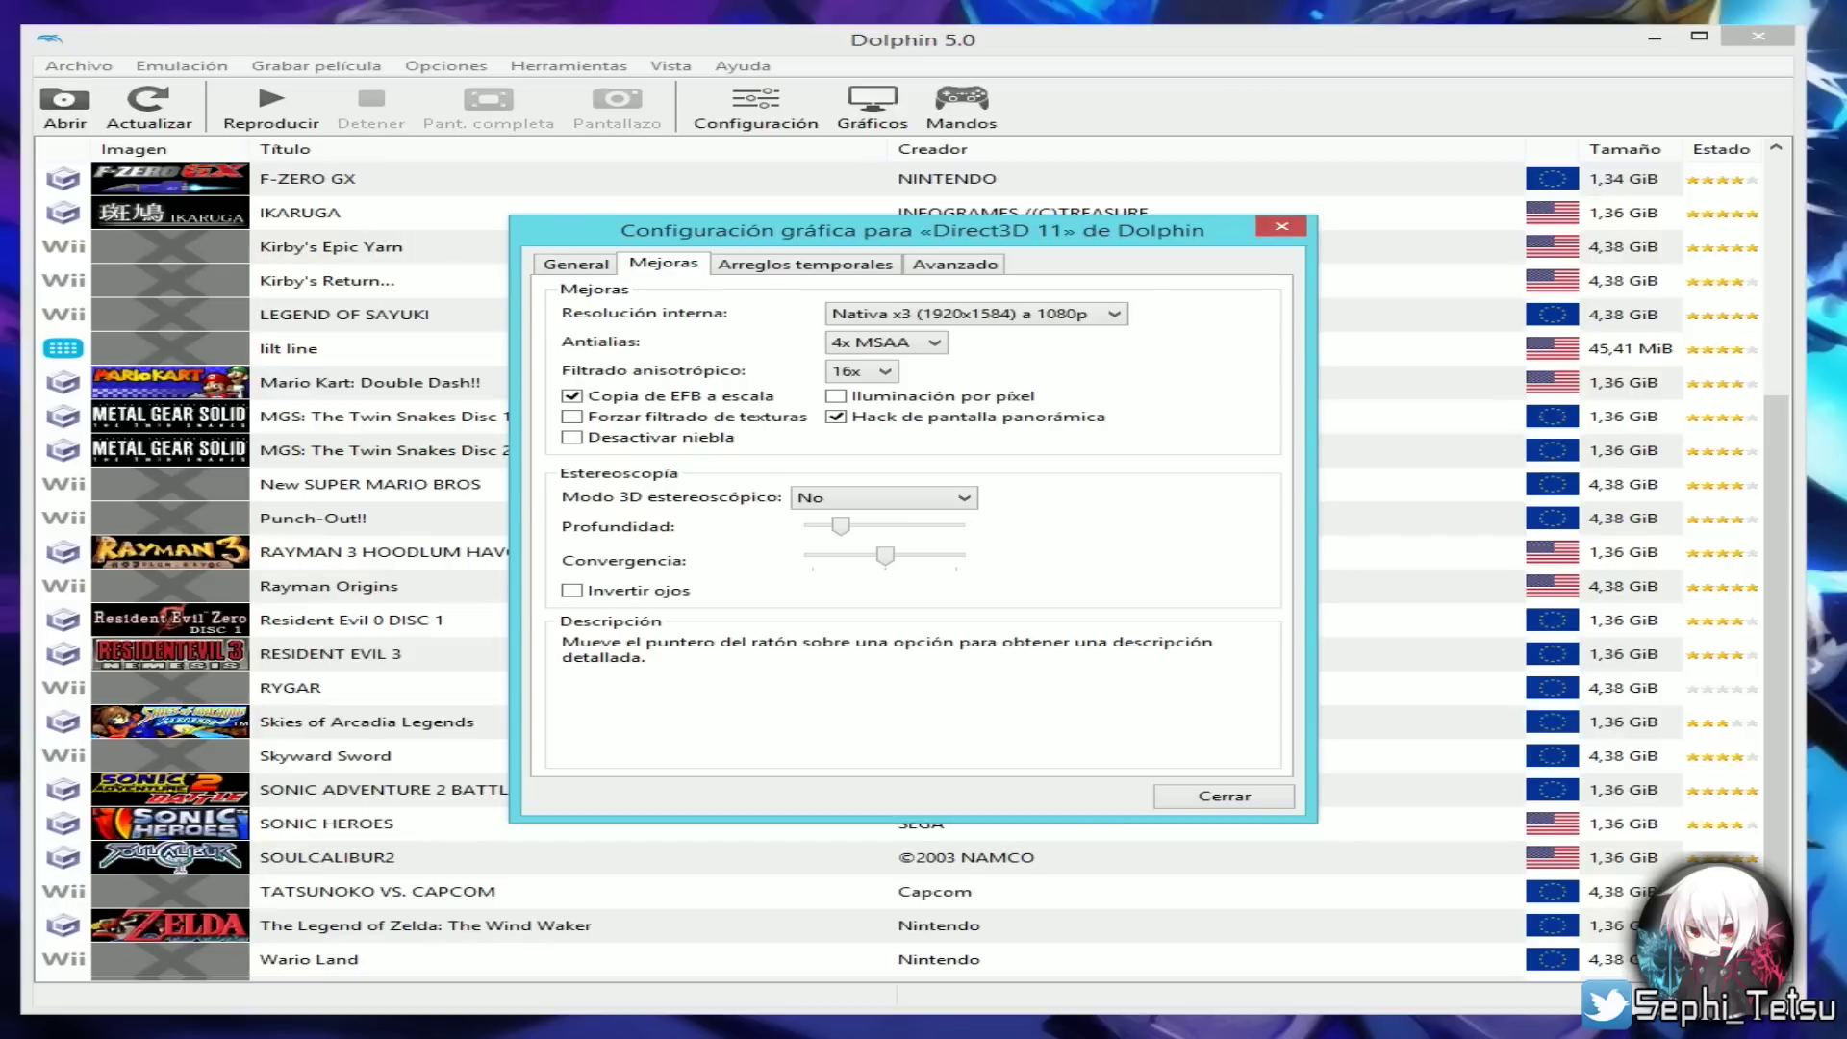
- Switch the anisotropic filtering to 8x and back to 16x
click(861, 370)
click(861, 370)
click(862, 370)
click(846, 442)
click(862, 370)
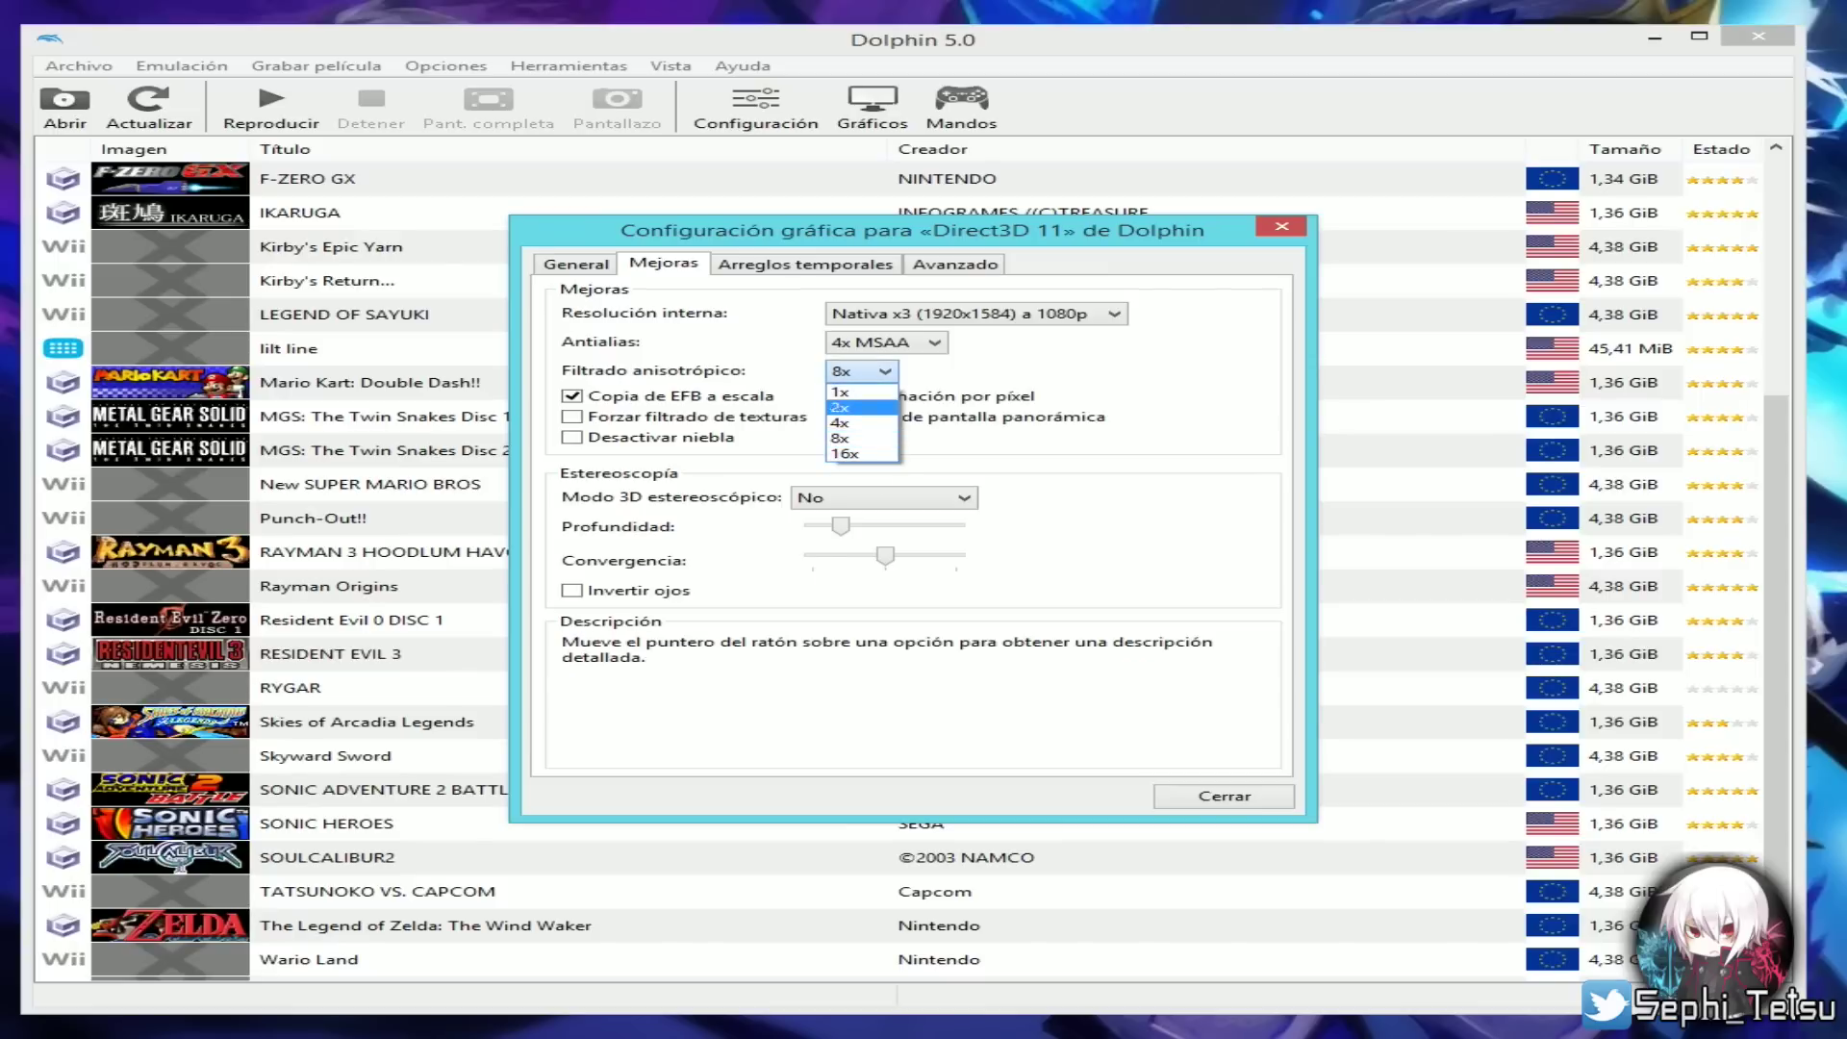
click(862, 371)
click(862, 371)
click(845, 453)
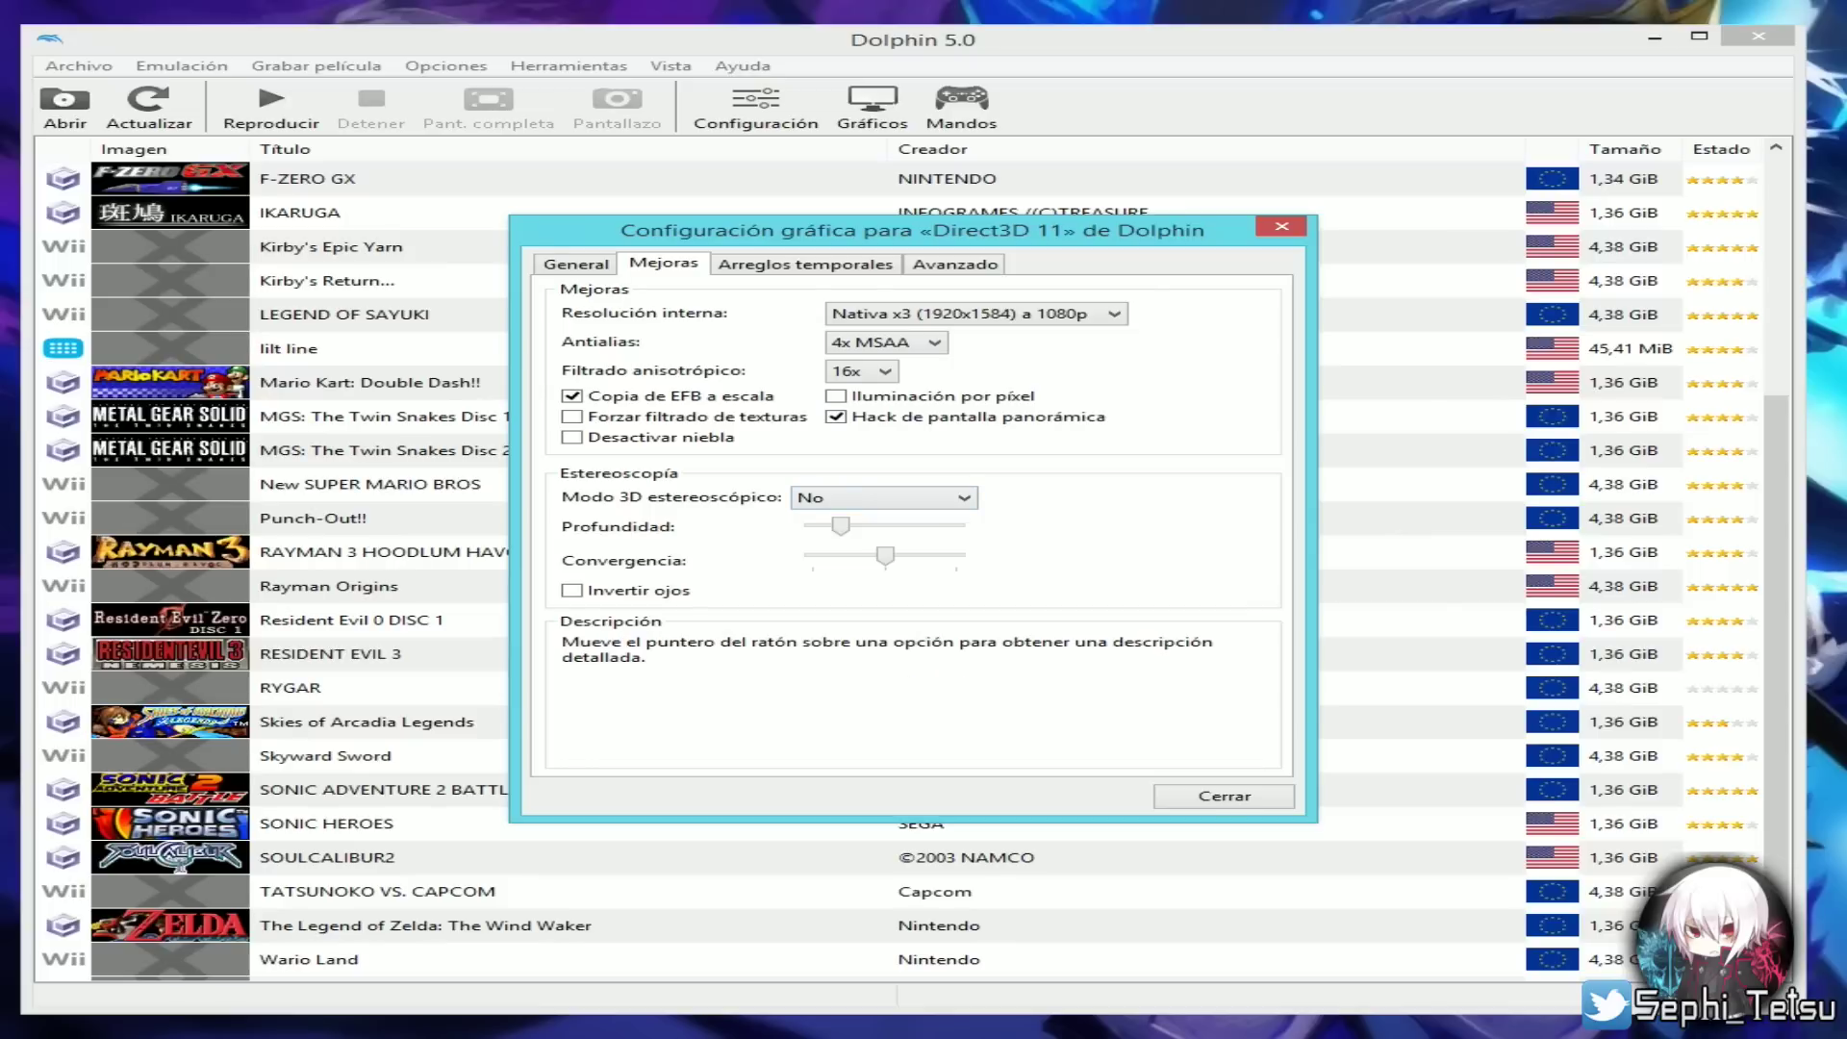
- Review the stereoscopic 3D modes, the Arreglos temporales settings and the Avanzado settings, and close the graphics configuration
click(883, 497)
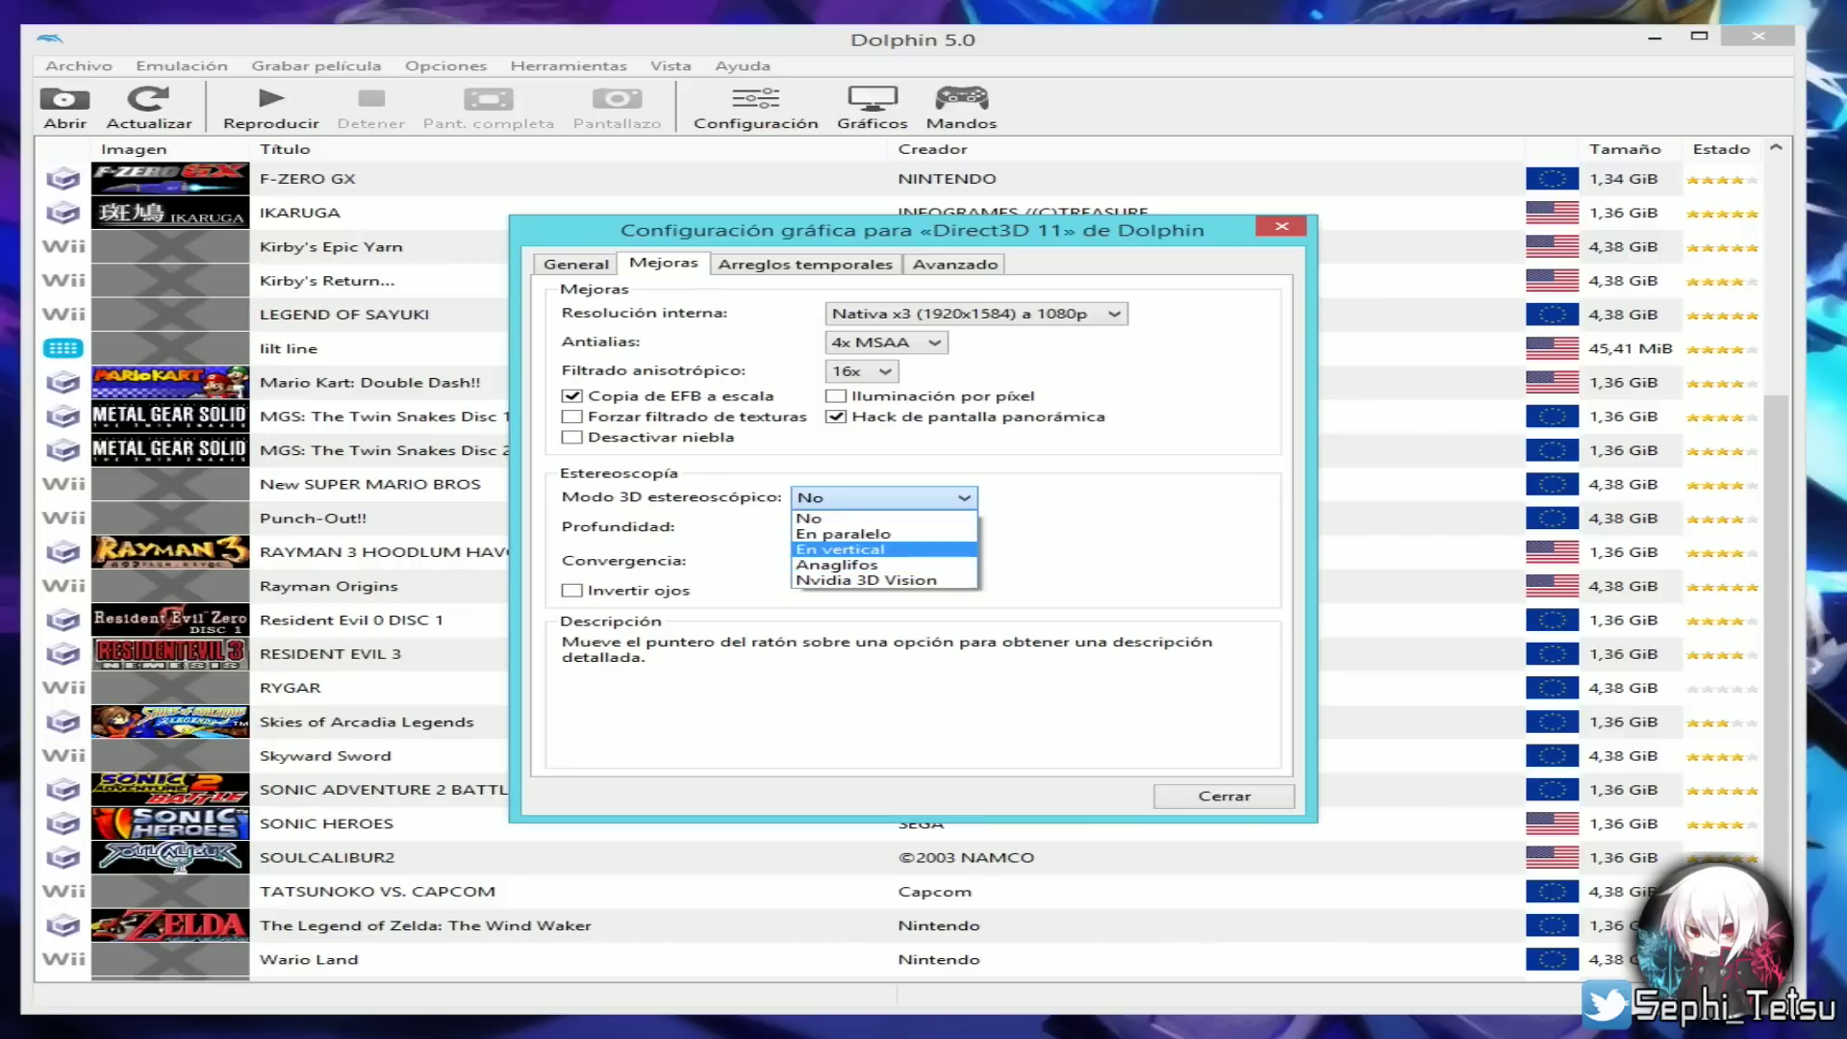
key(Escape)
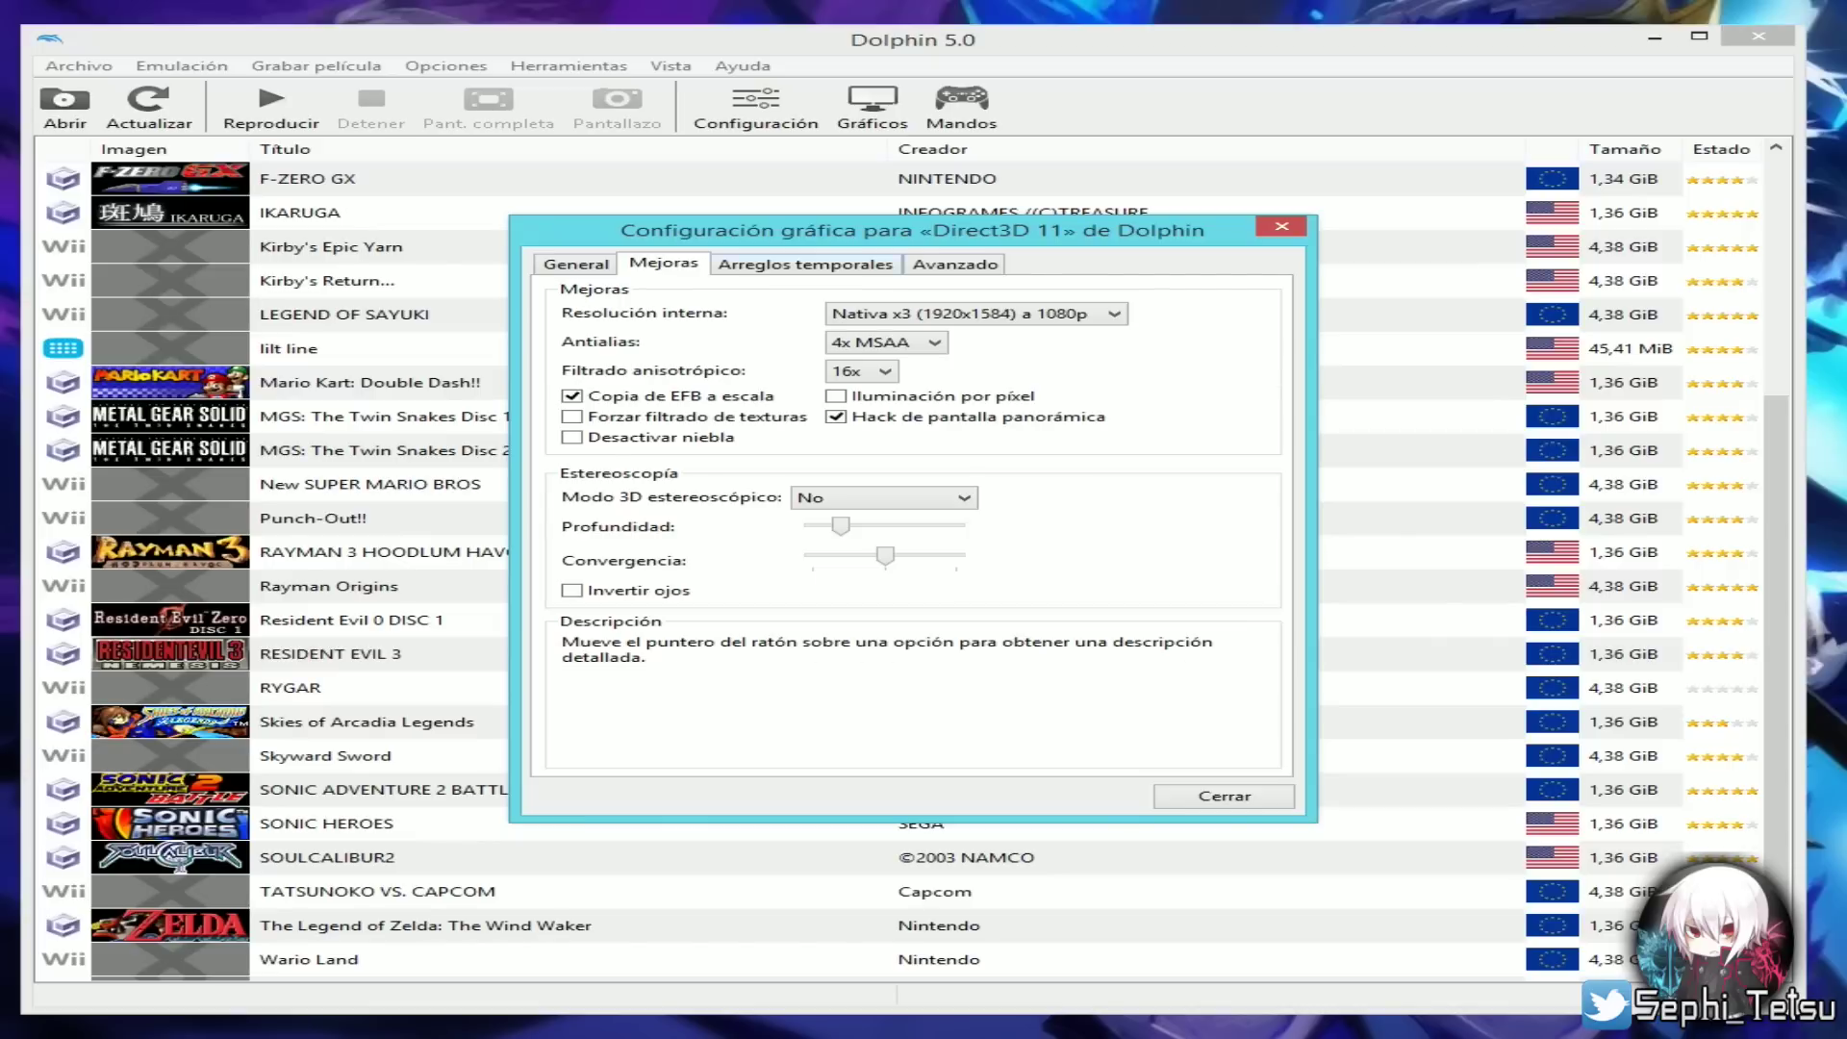
key(ctrl+Tab)
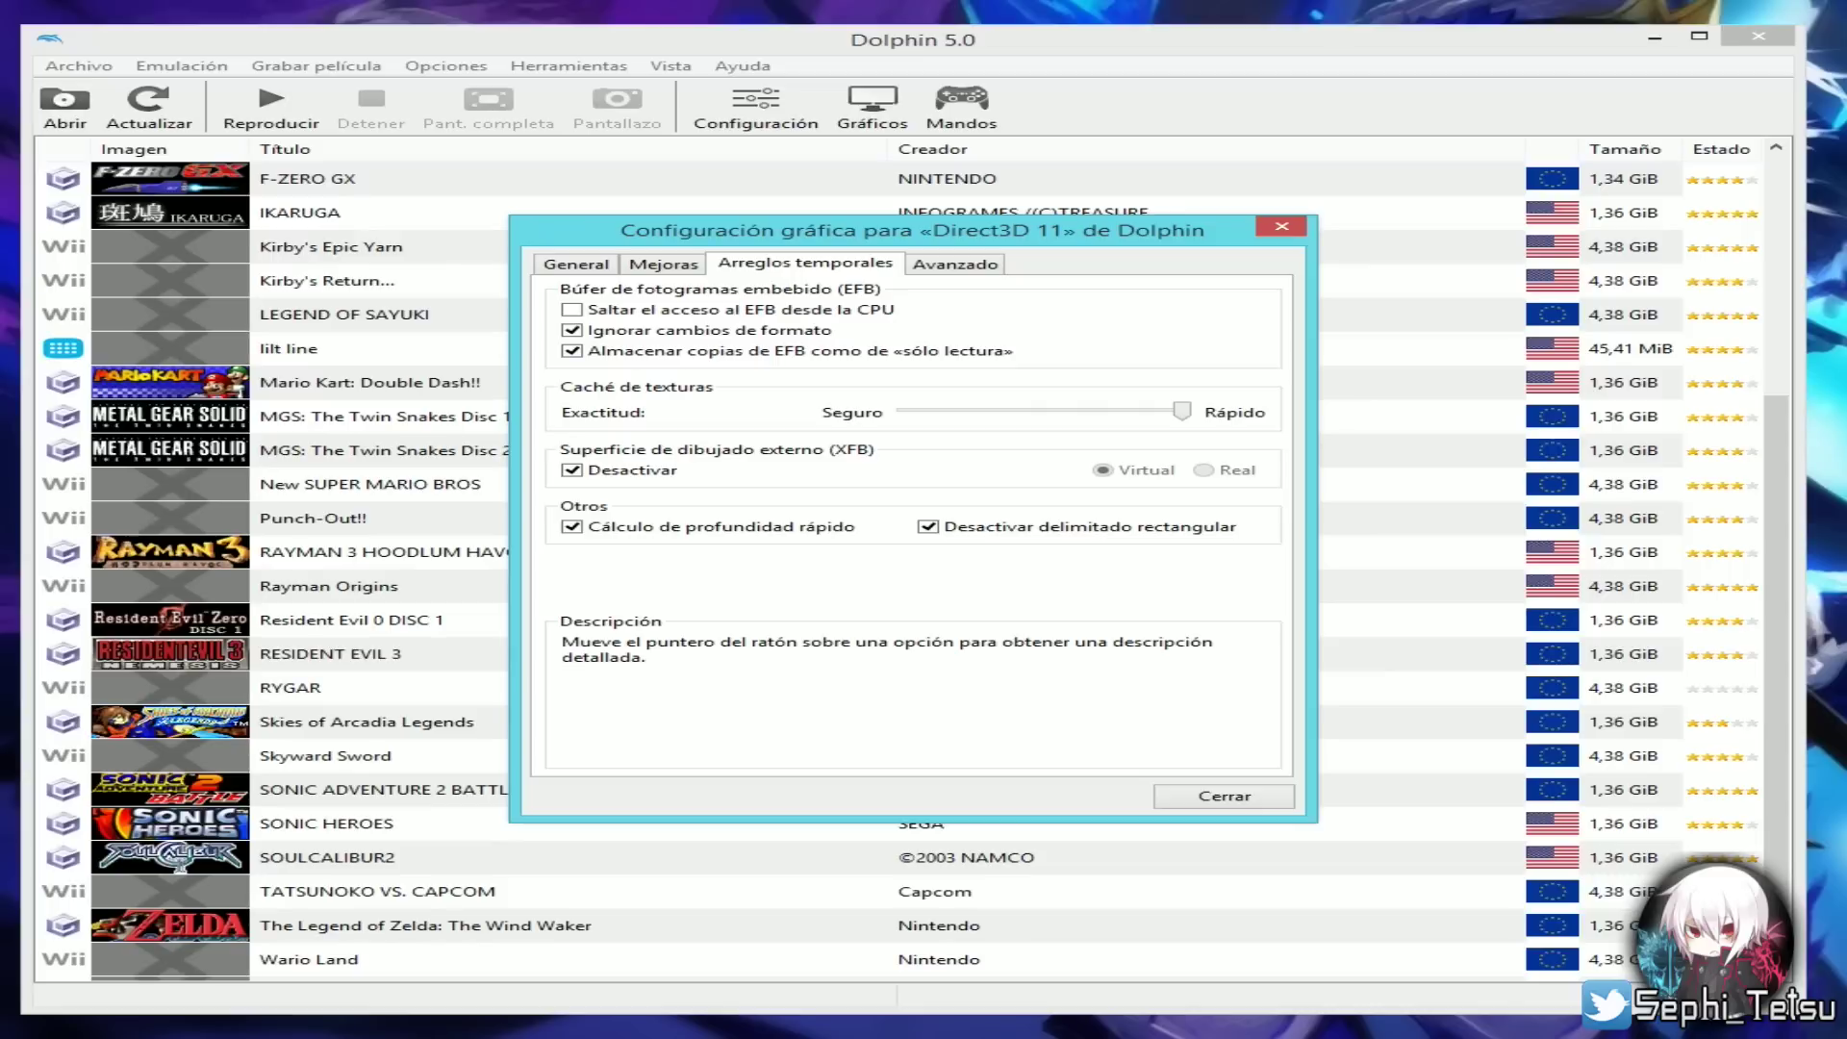
click(955, 264)
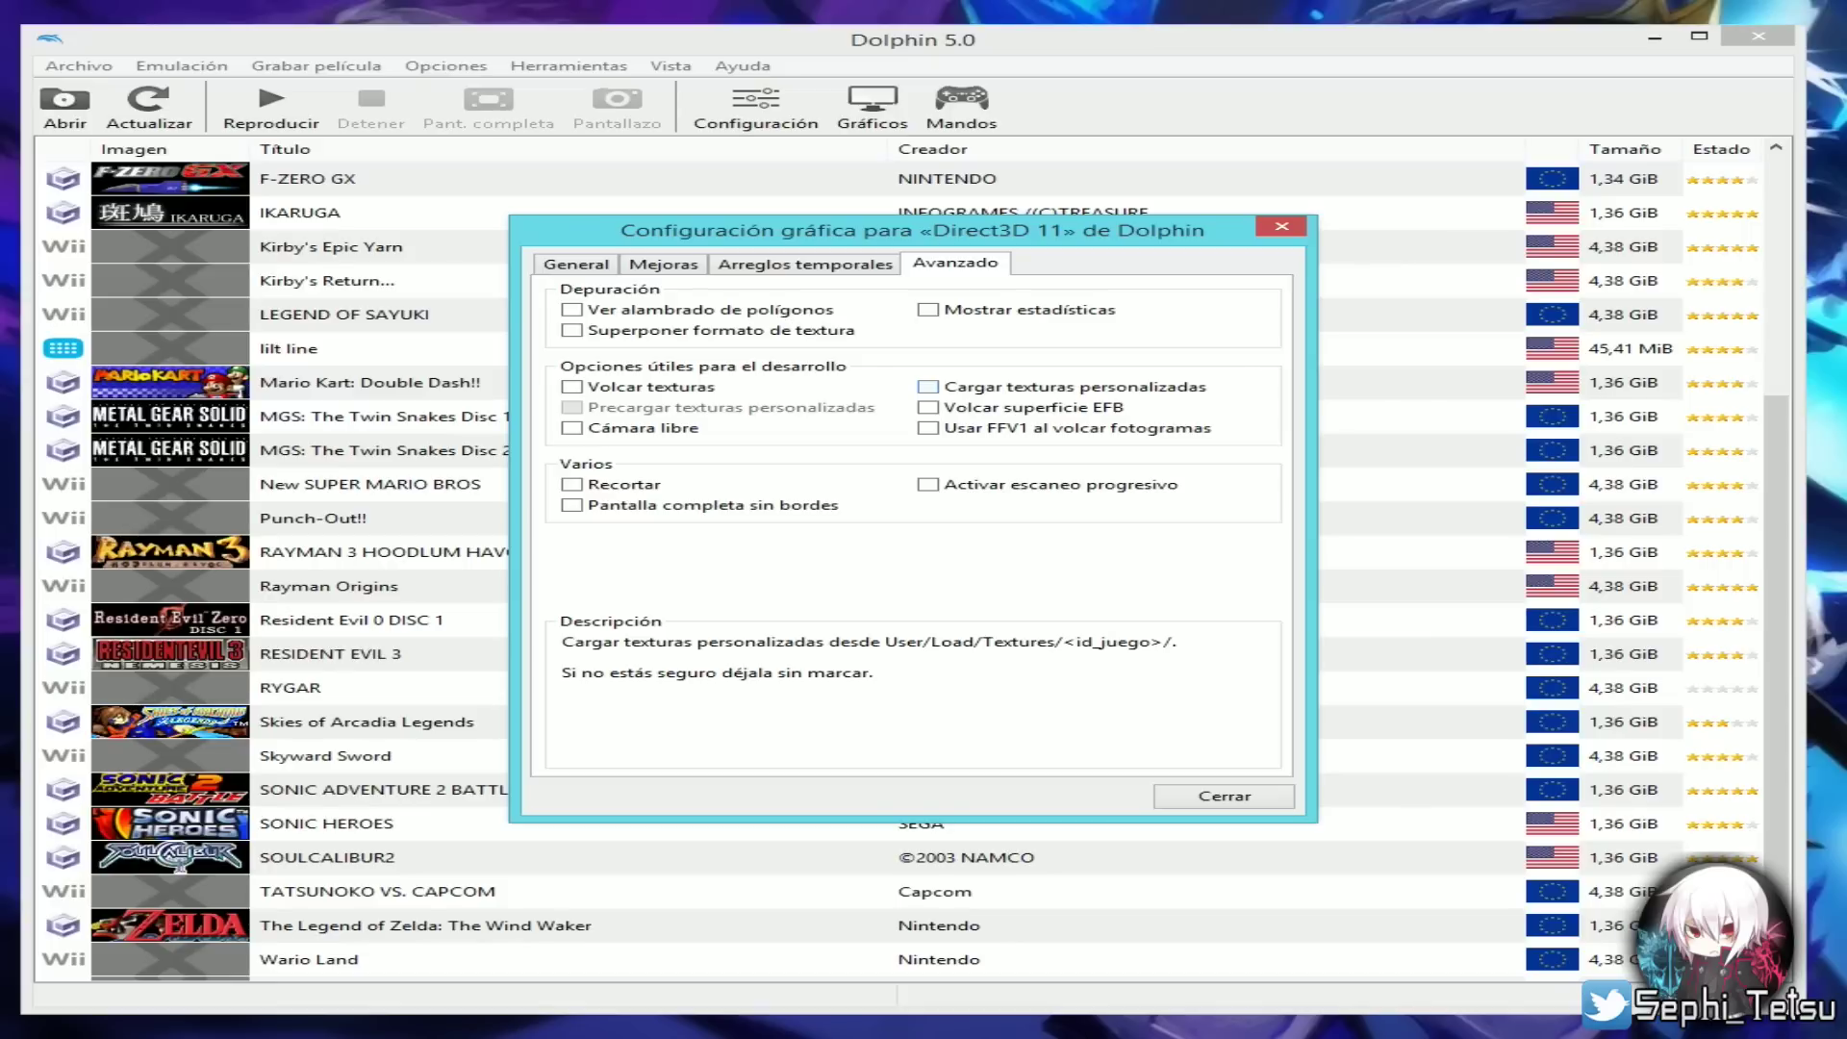
key(Escape)
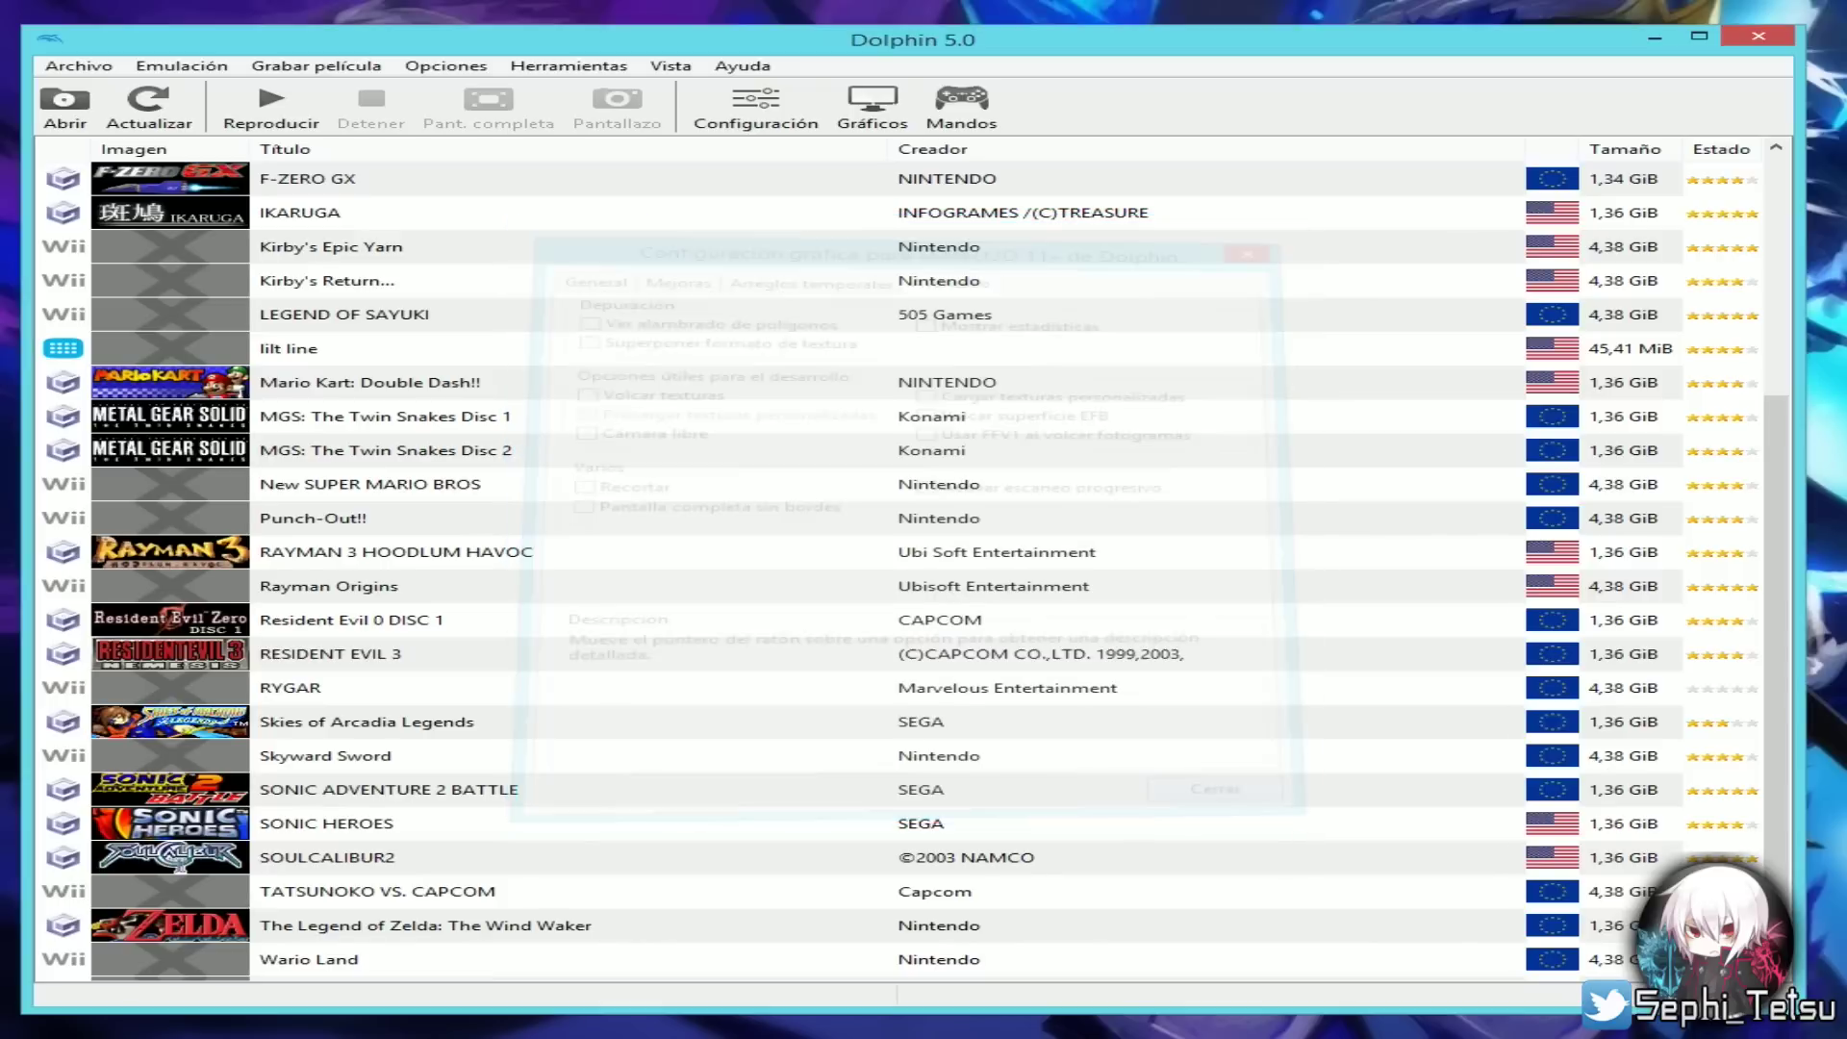
- Configure the GameCube controller on Puerto 1 with XInput/0/Gamepad as its device and accept its button mapping
click(962, 106)
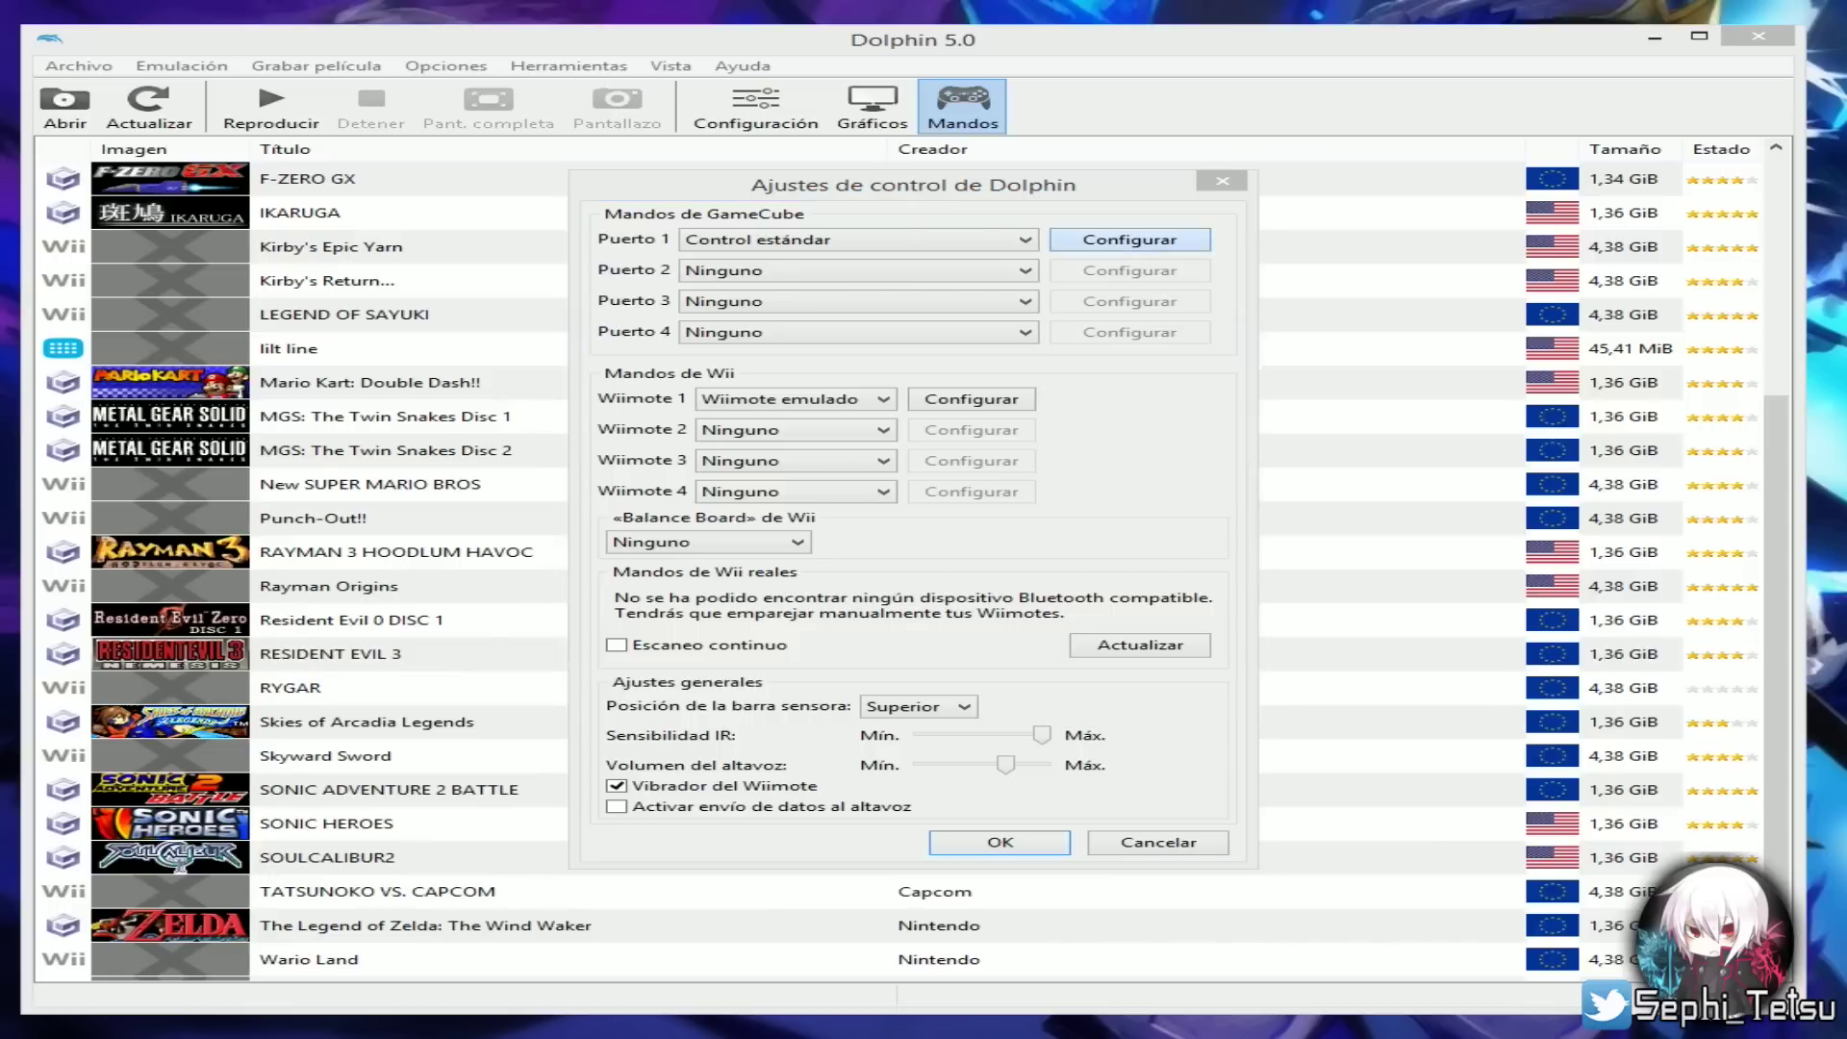
click(1129, 240)
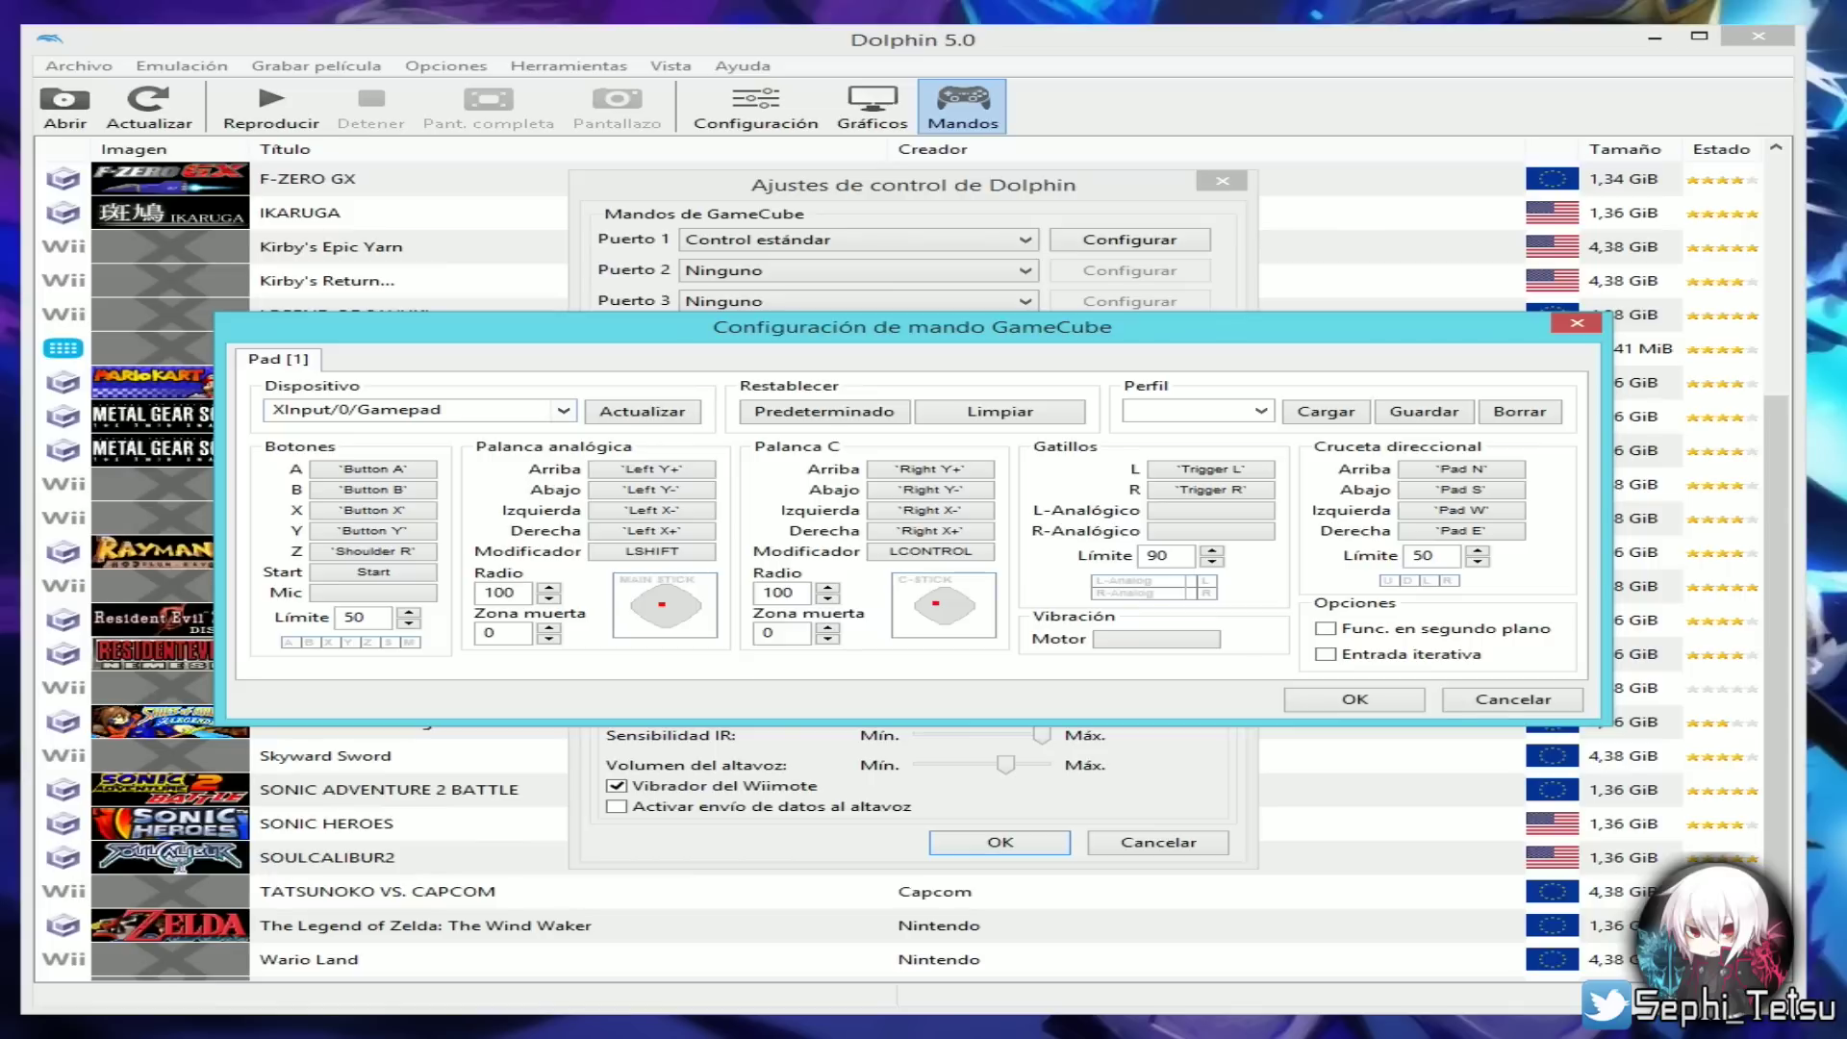
key(Escape)
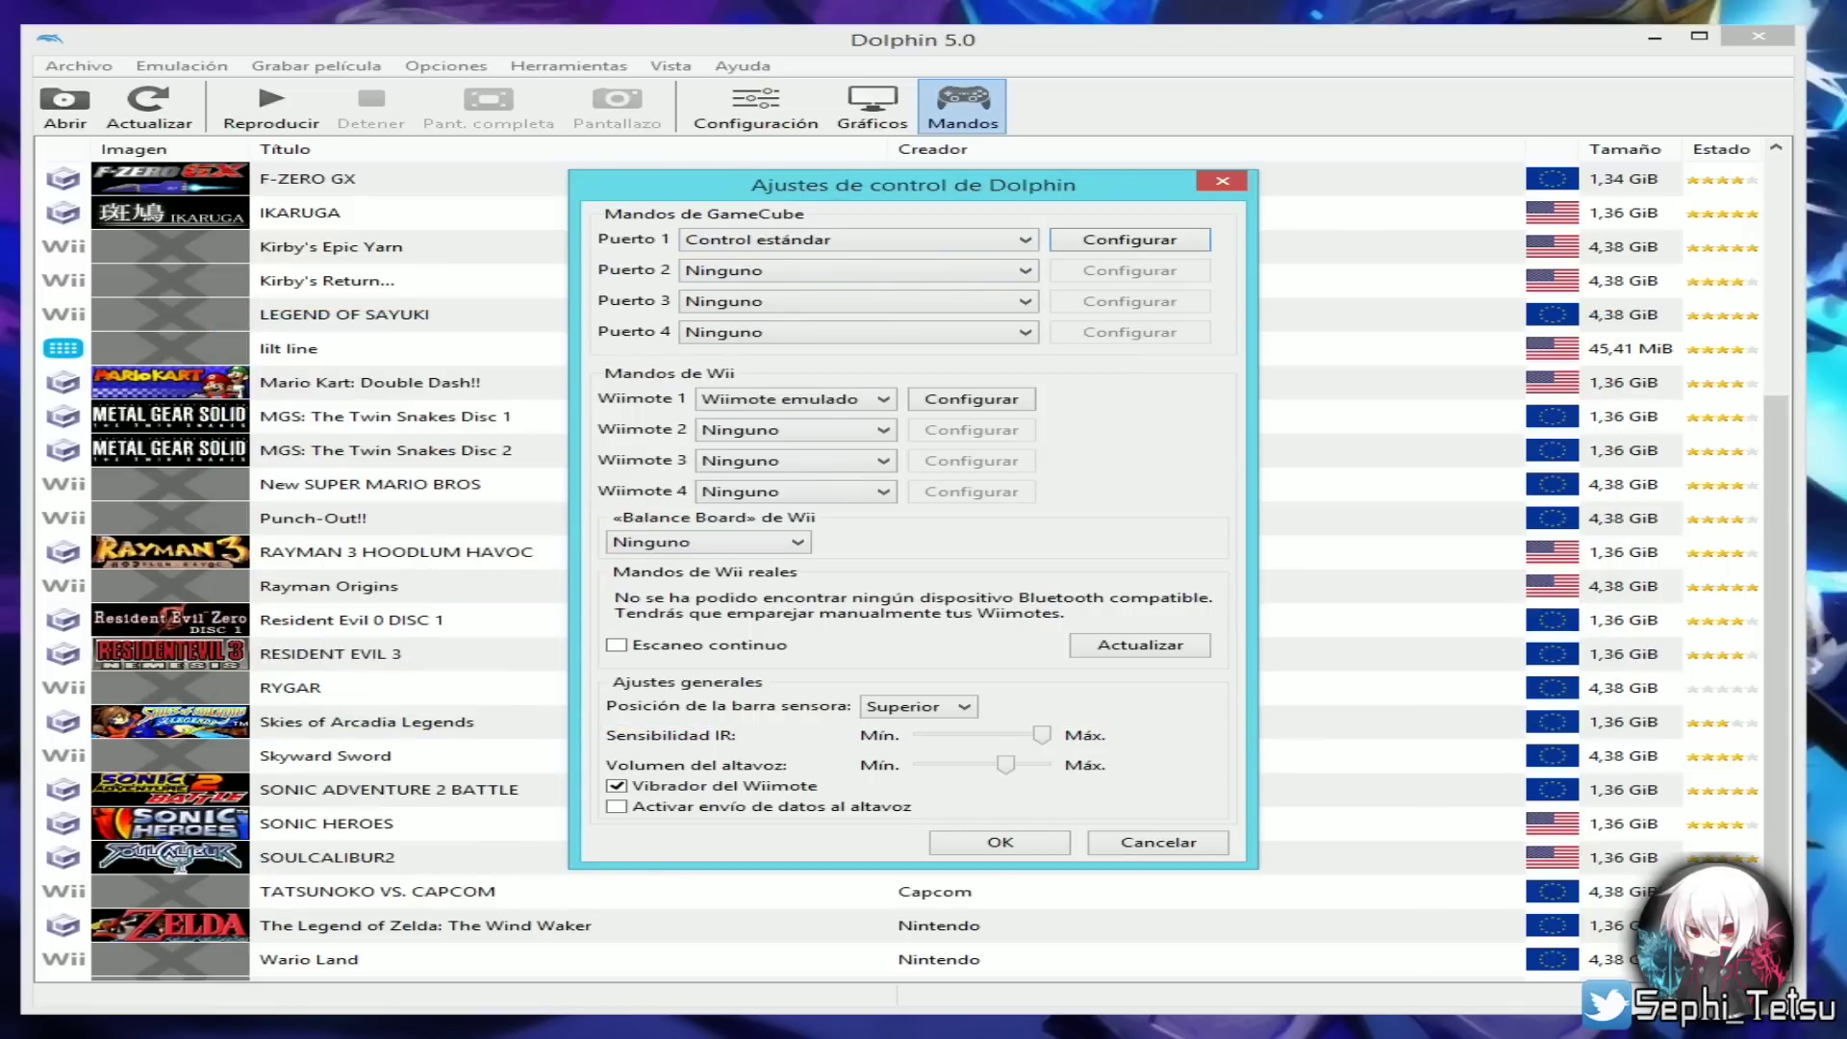
key(Return)
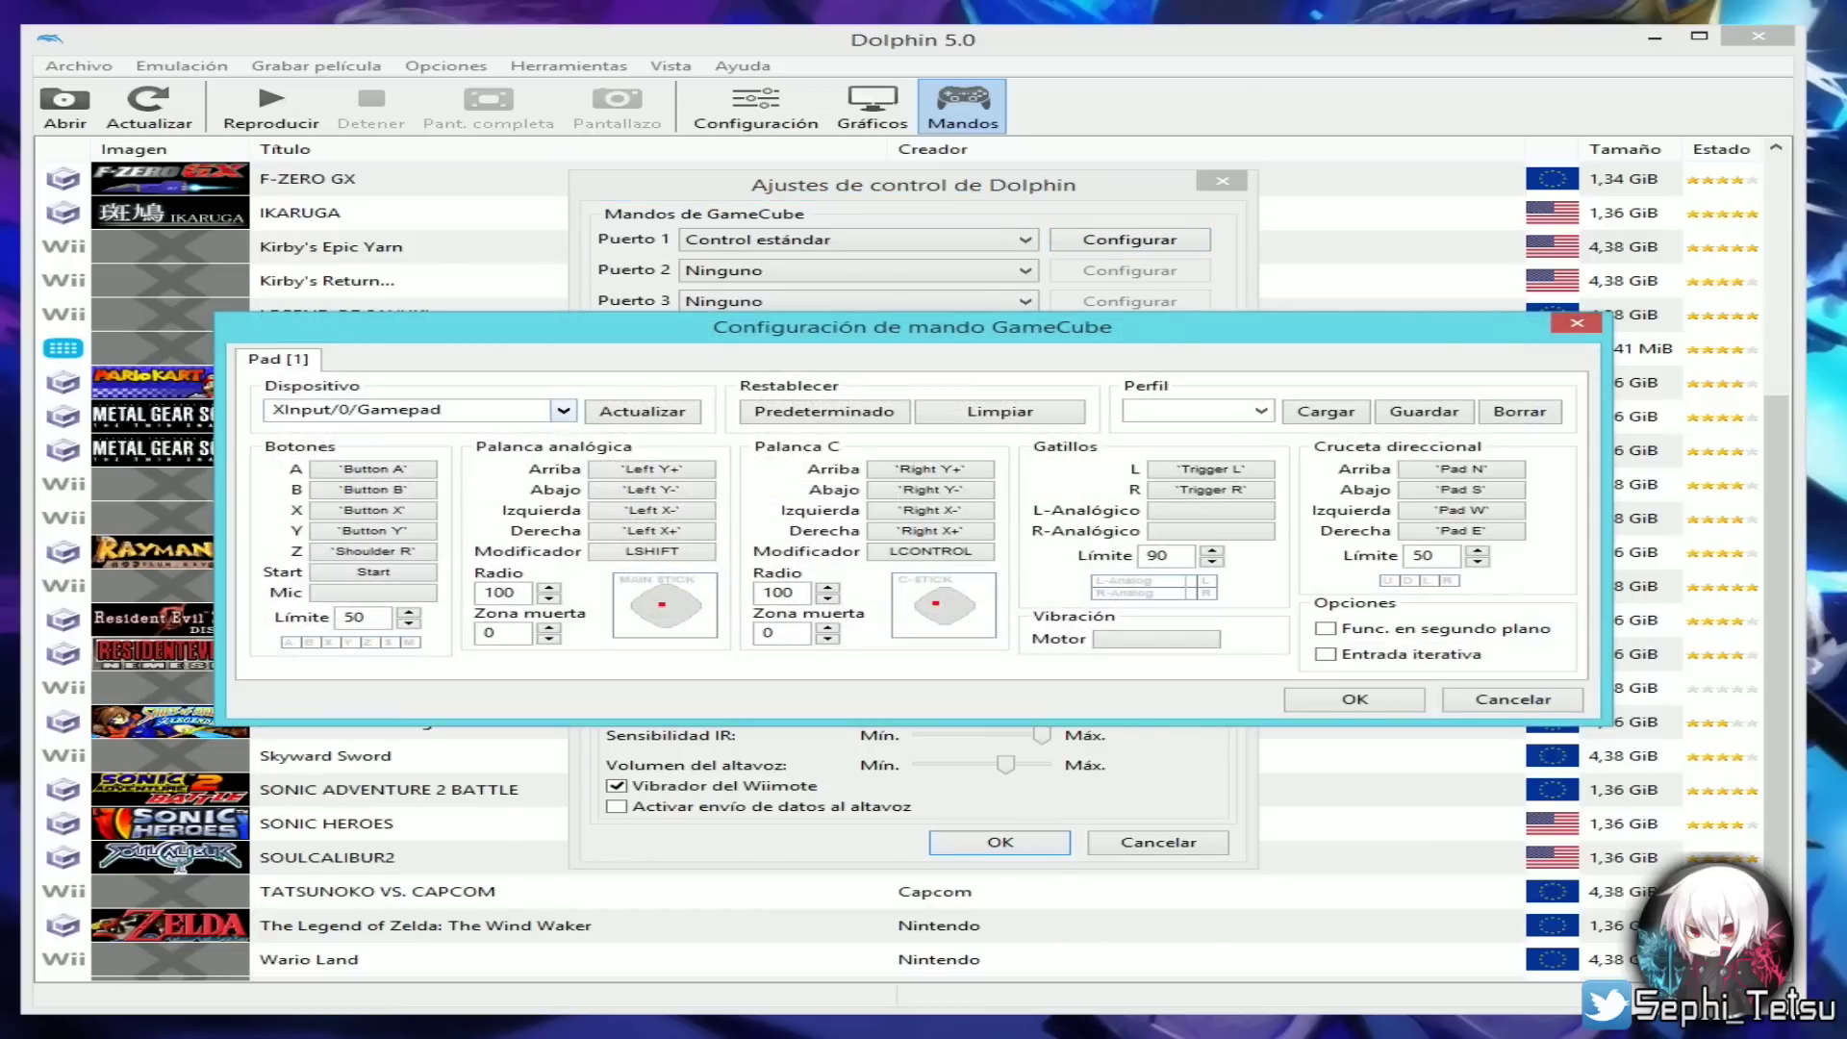
click(563, 410)
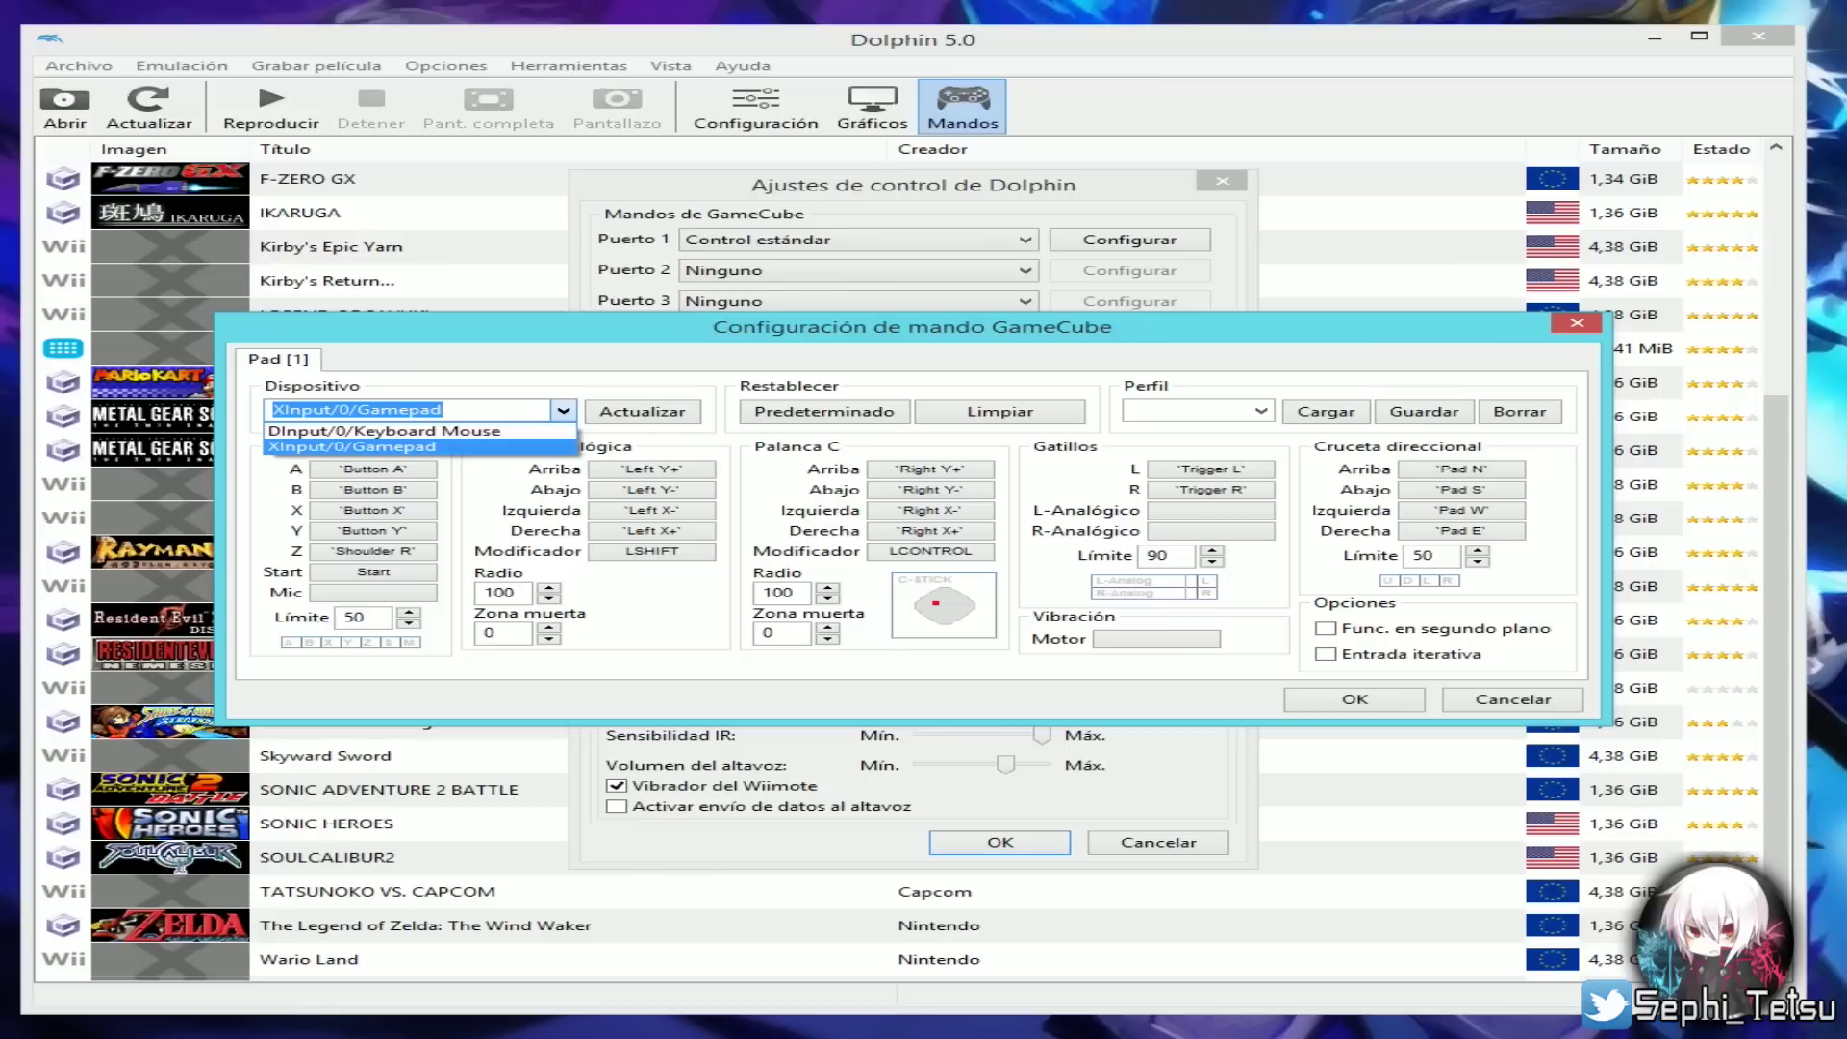
key(Return)
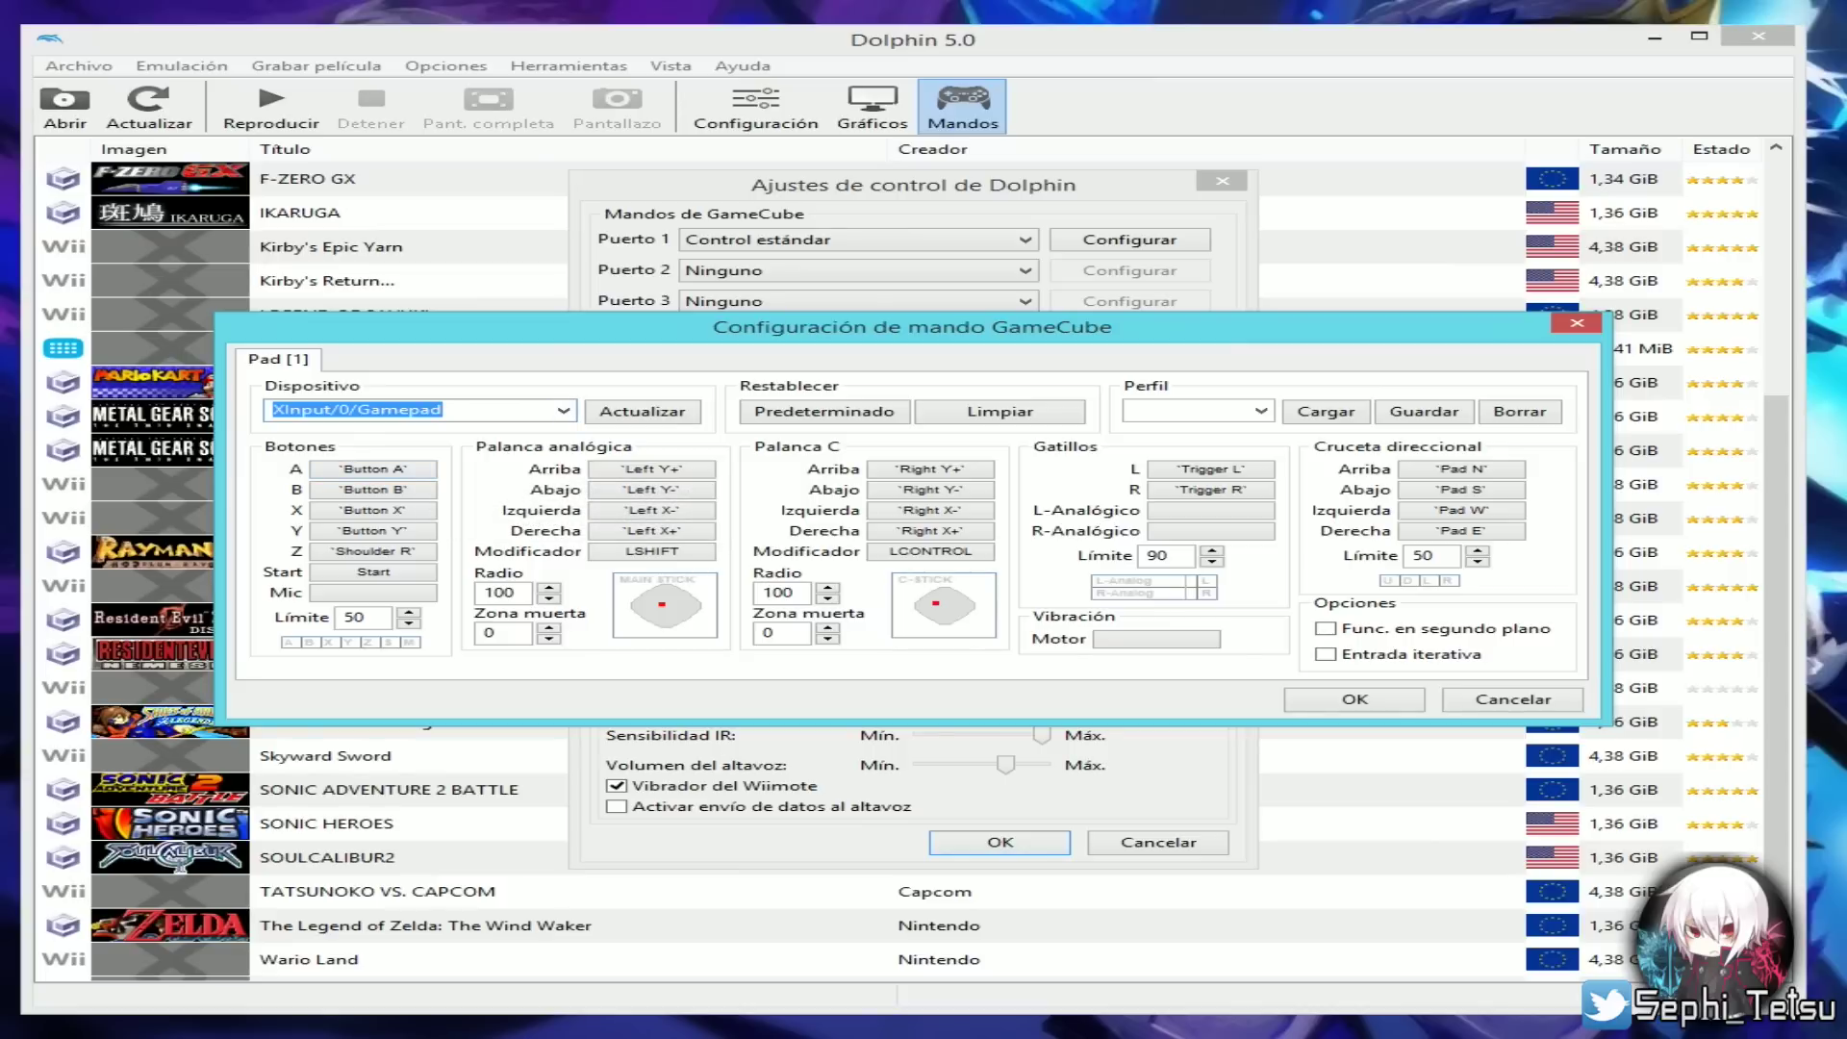
click(385, 469)
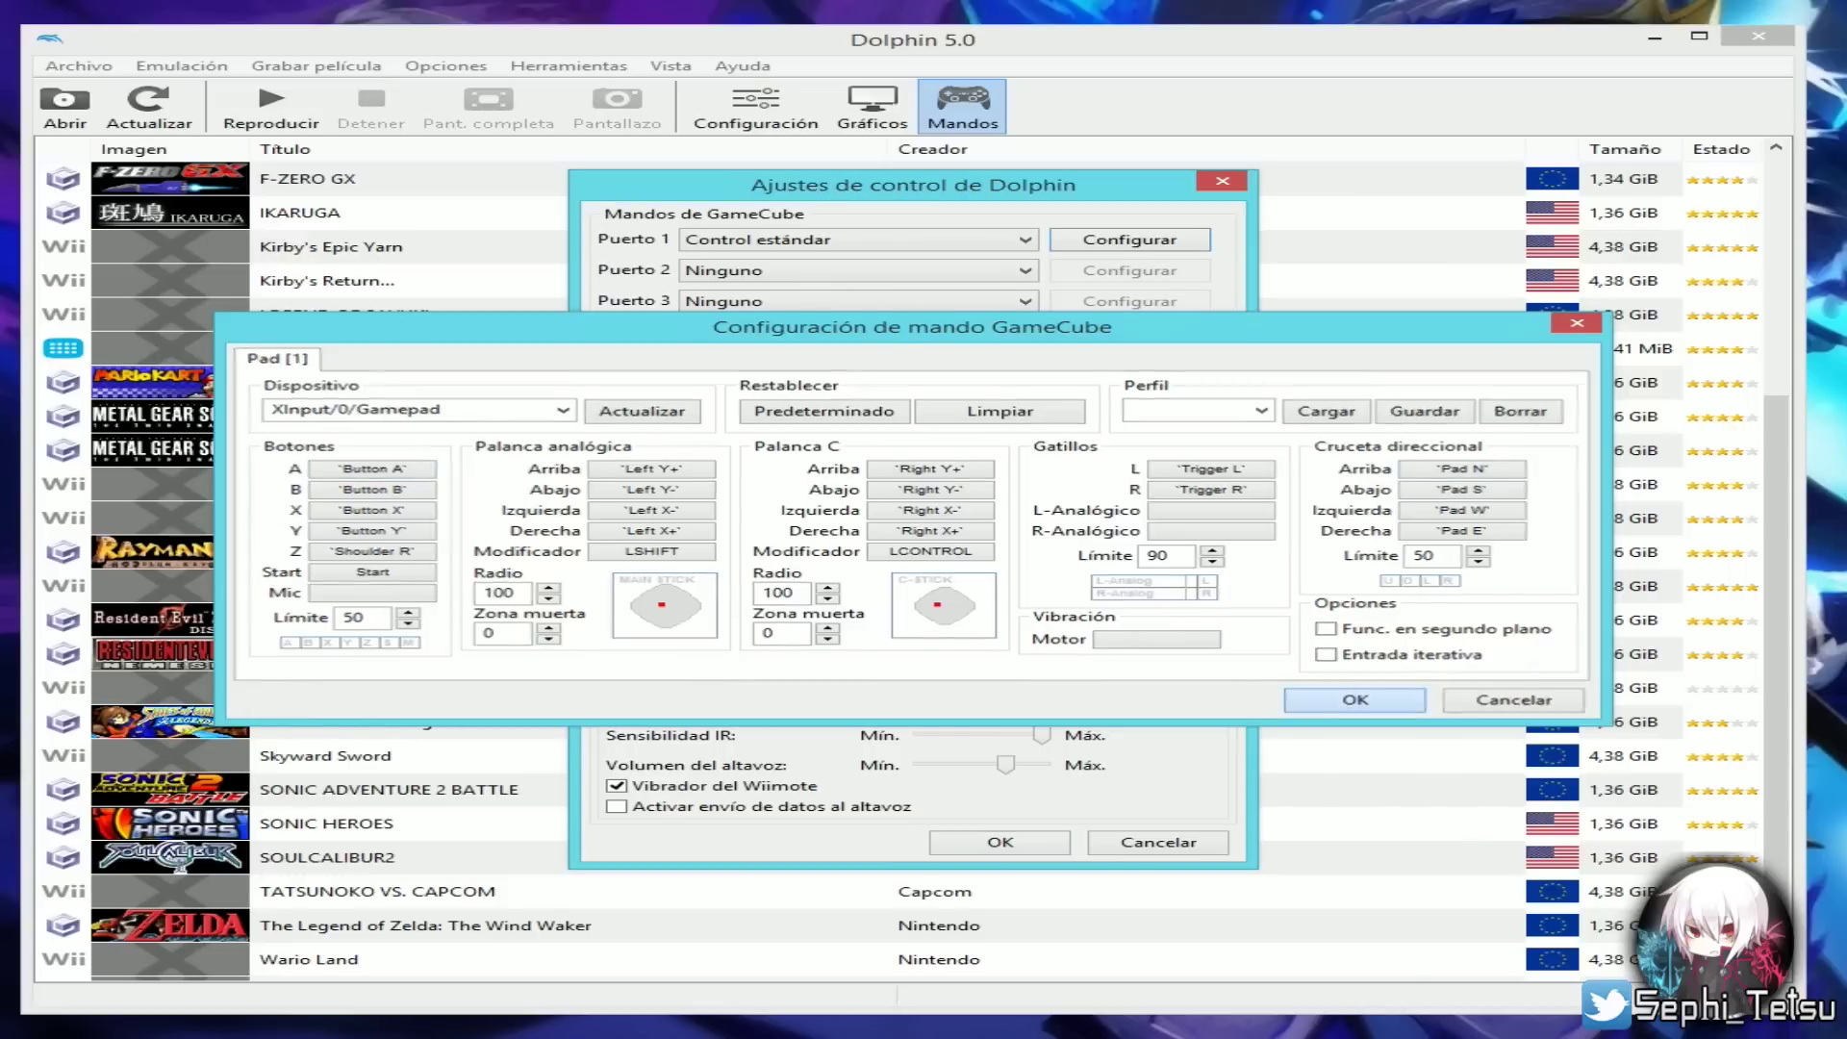
key(Return)
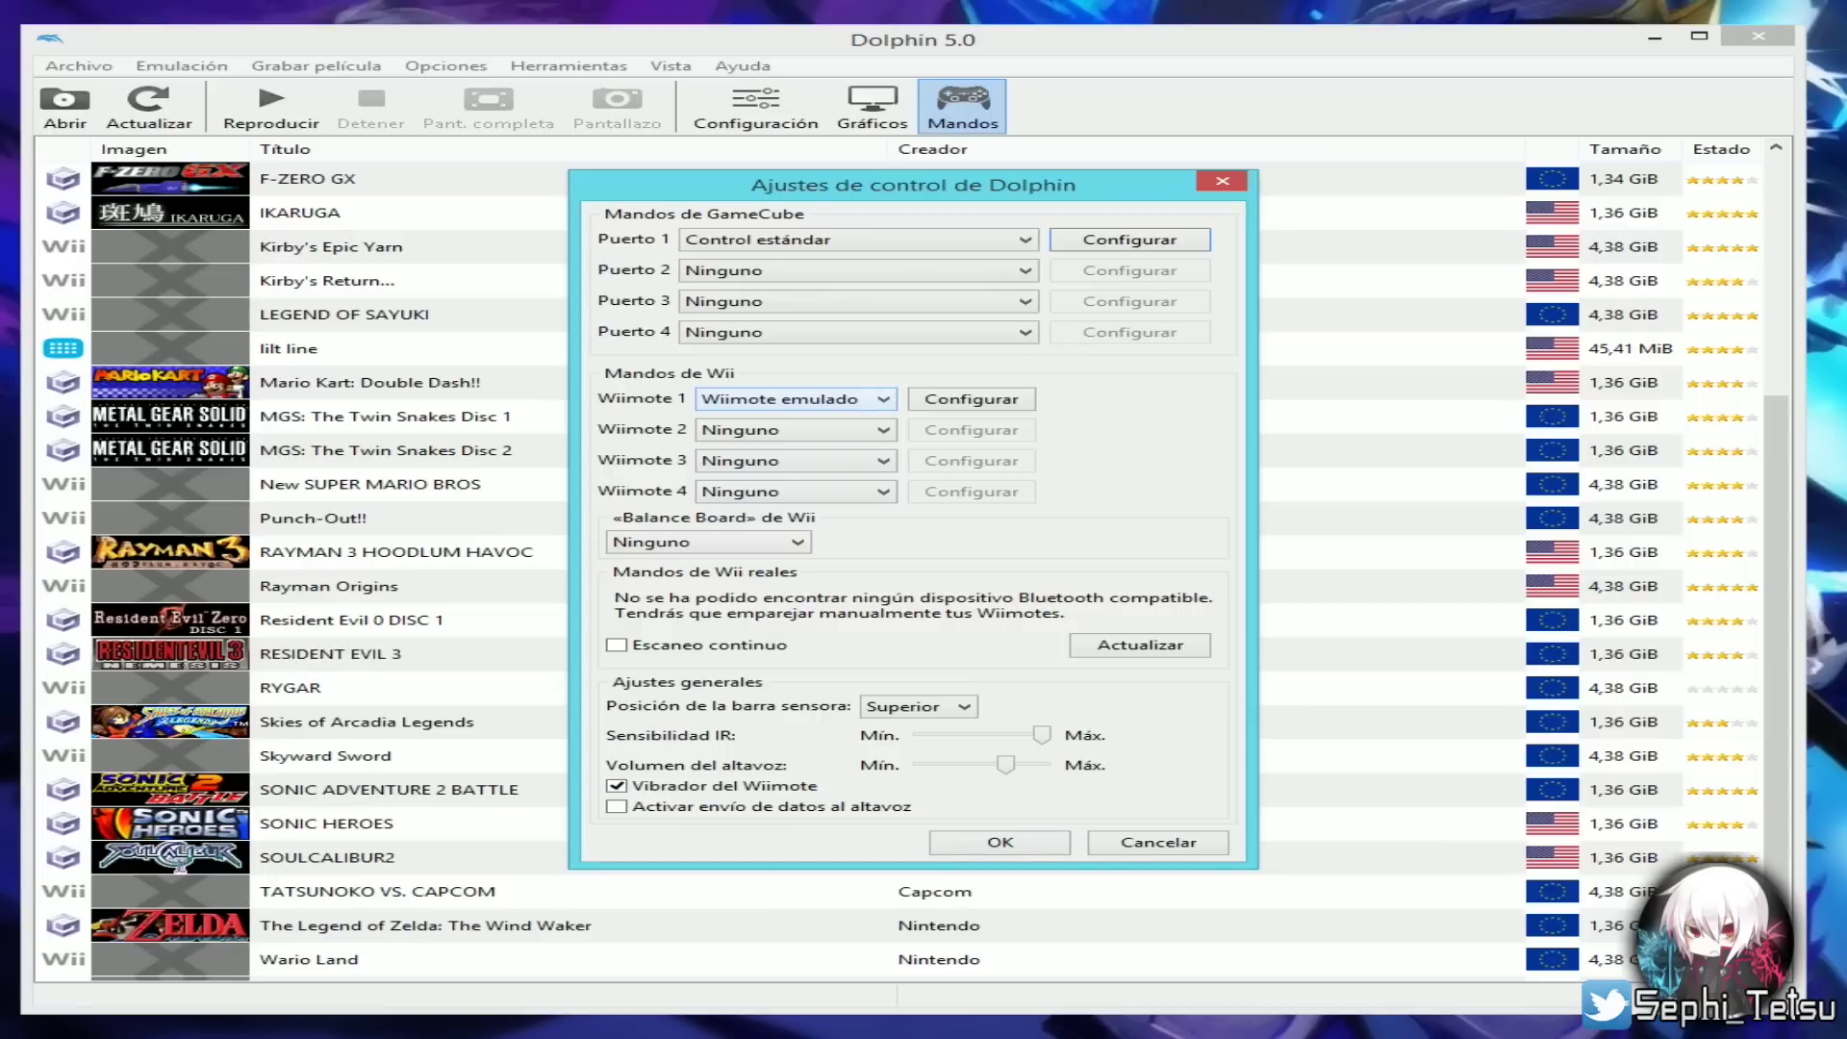
- Switch Wiimote 1 to Wiimote real and back to Wiimote emulado
click(796, 398)
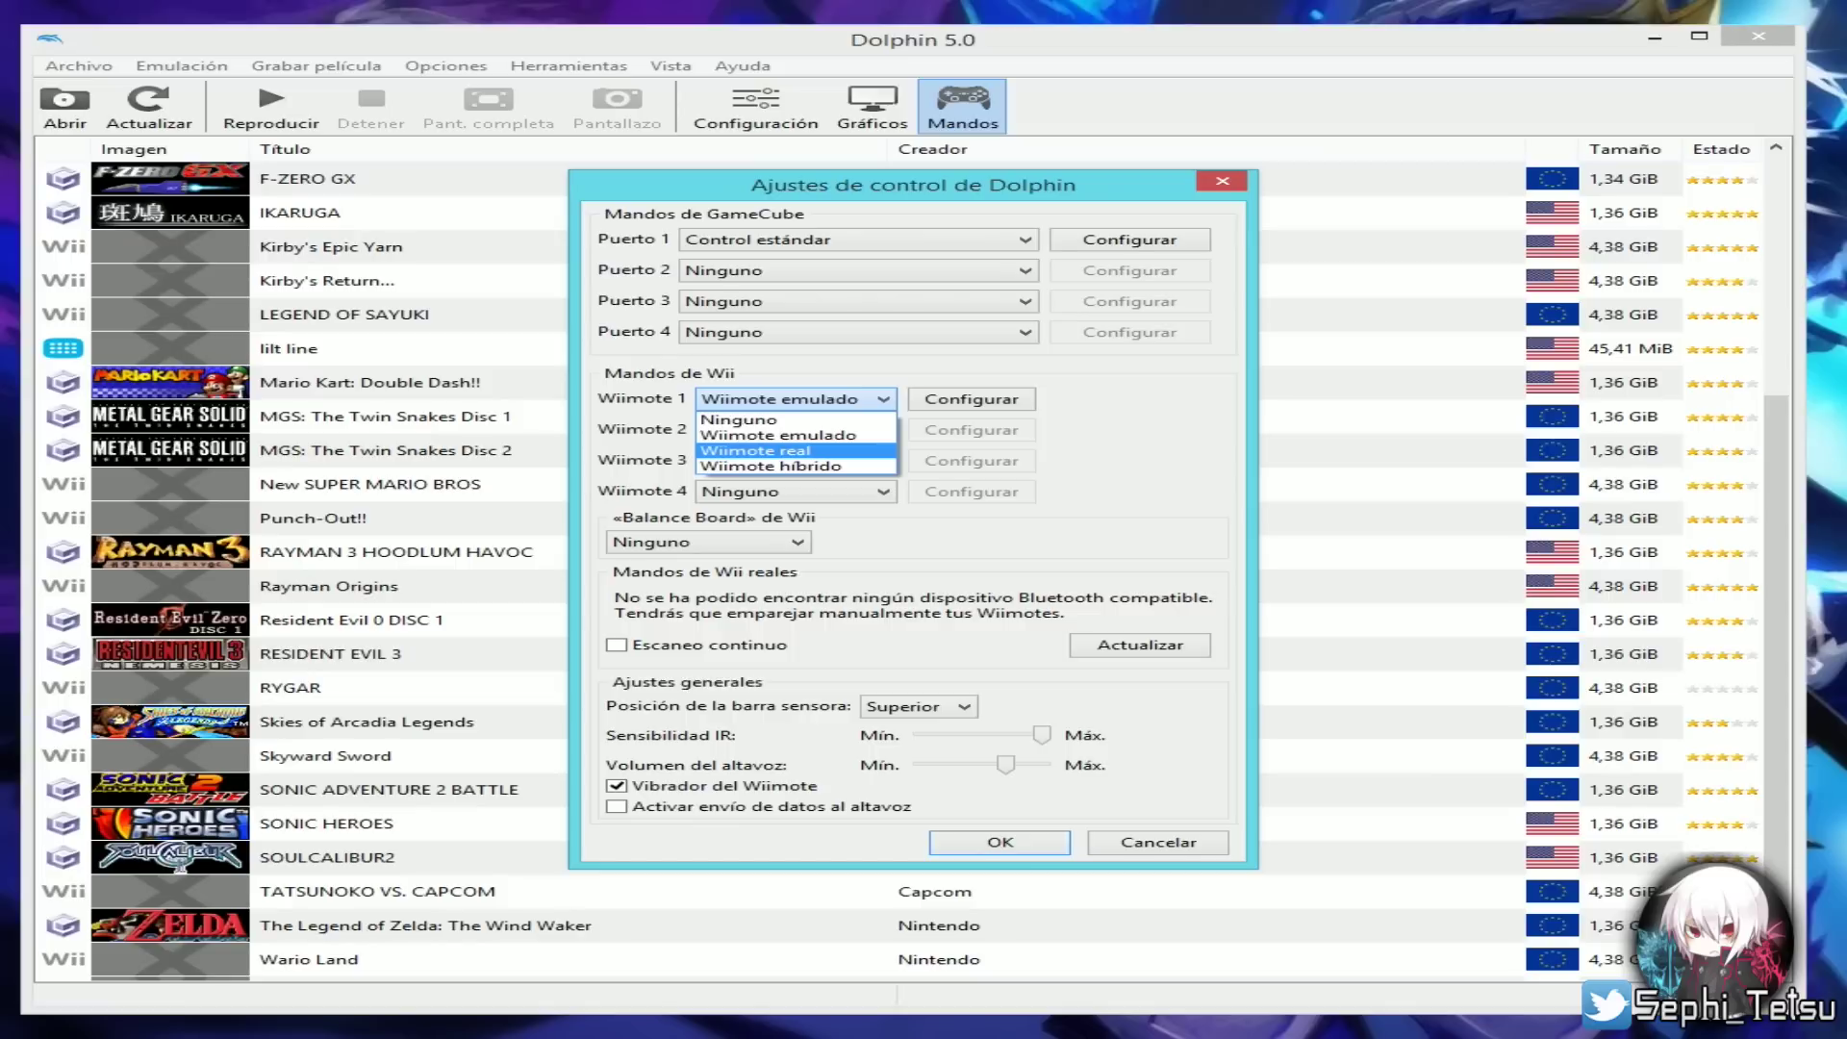
click(760, 452)
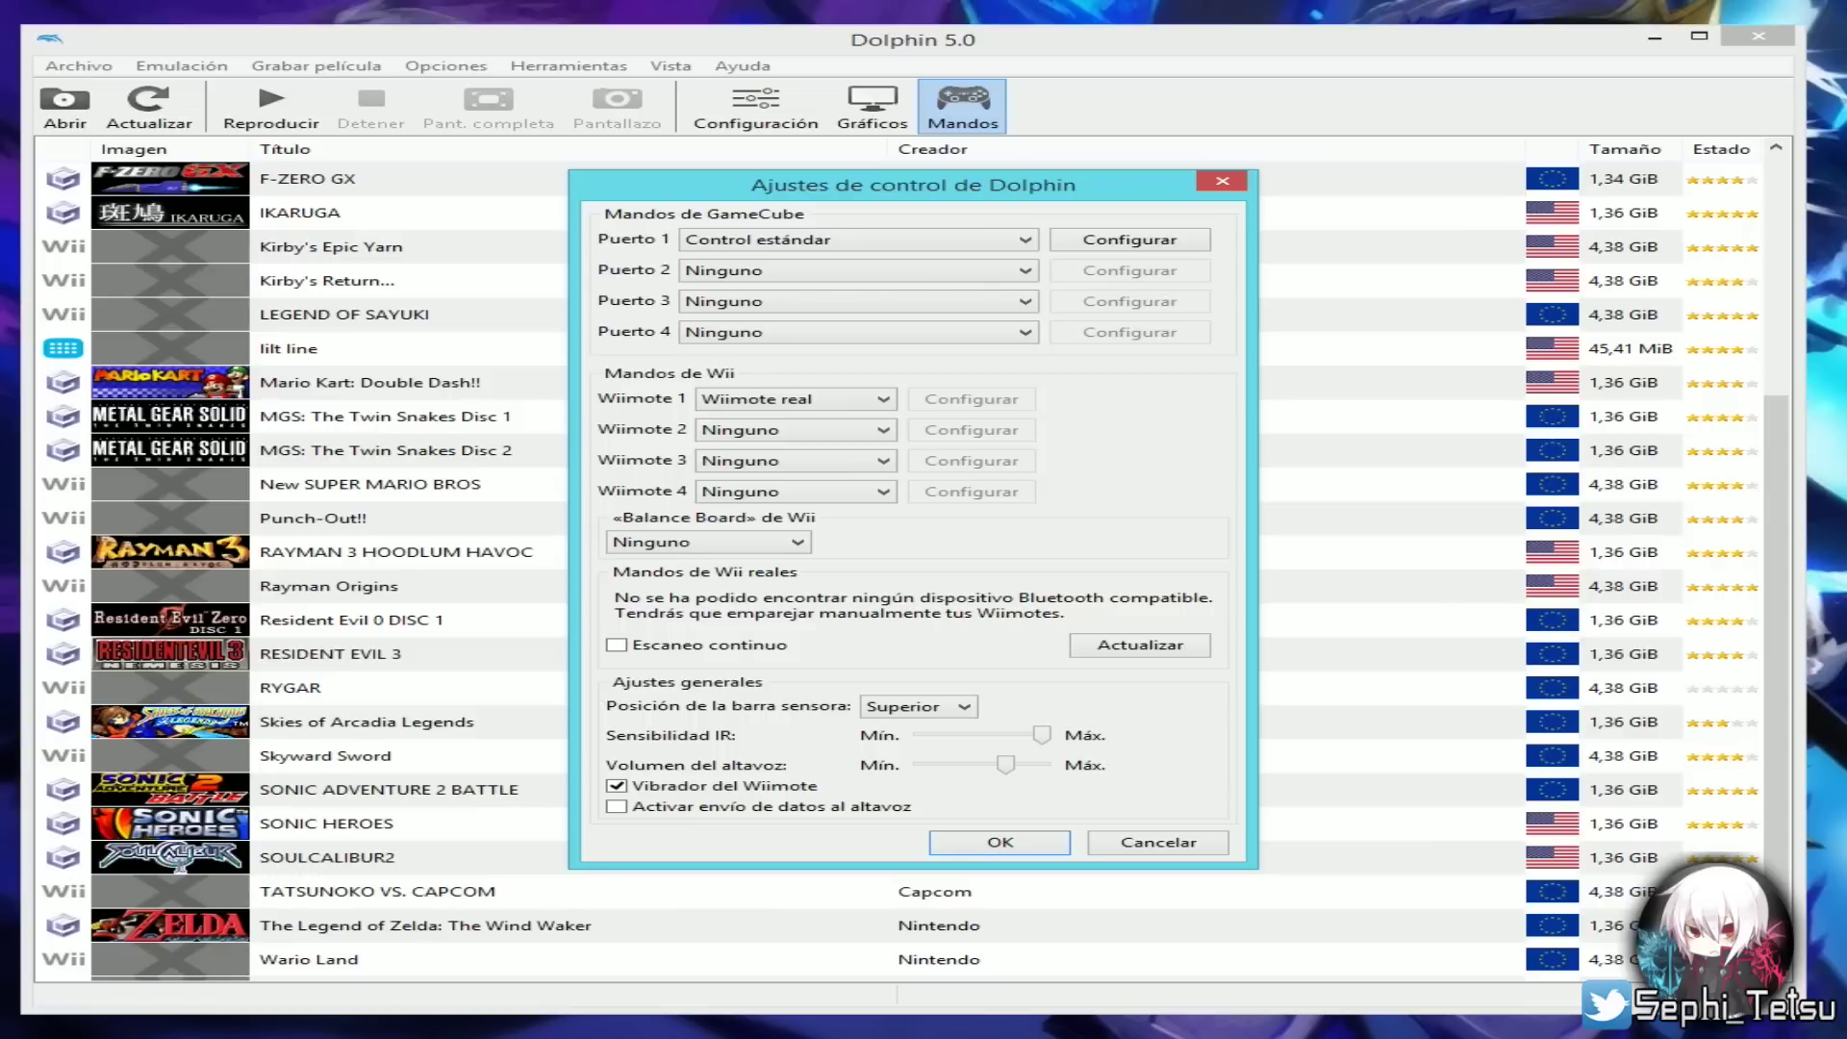
click(794, 398)
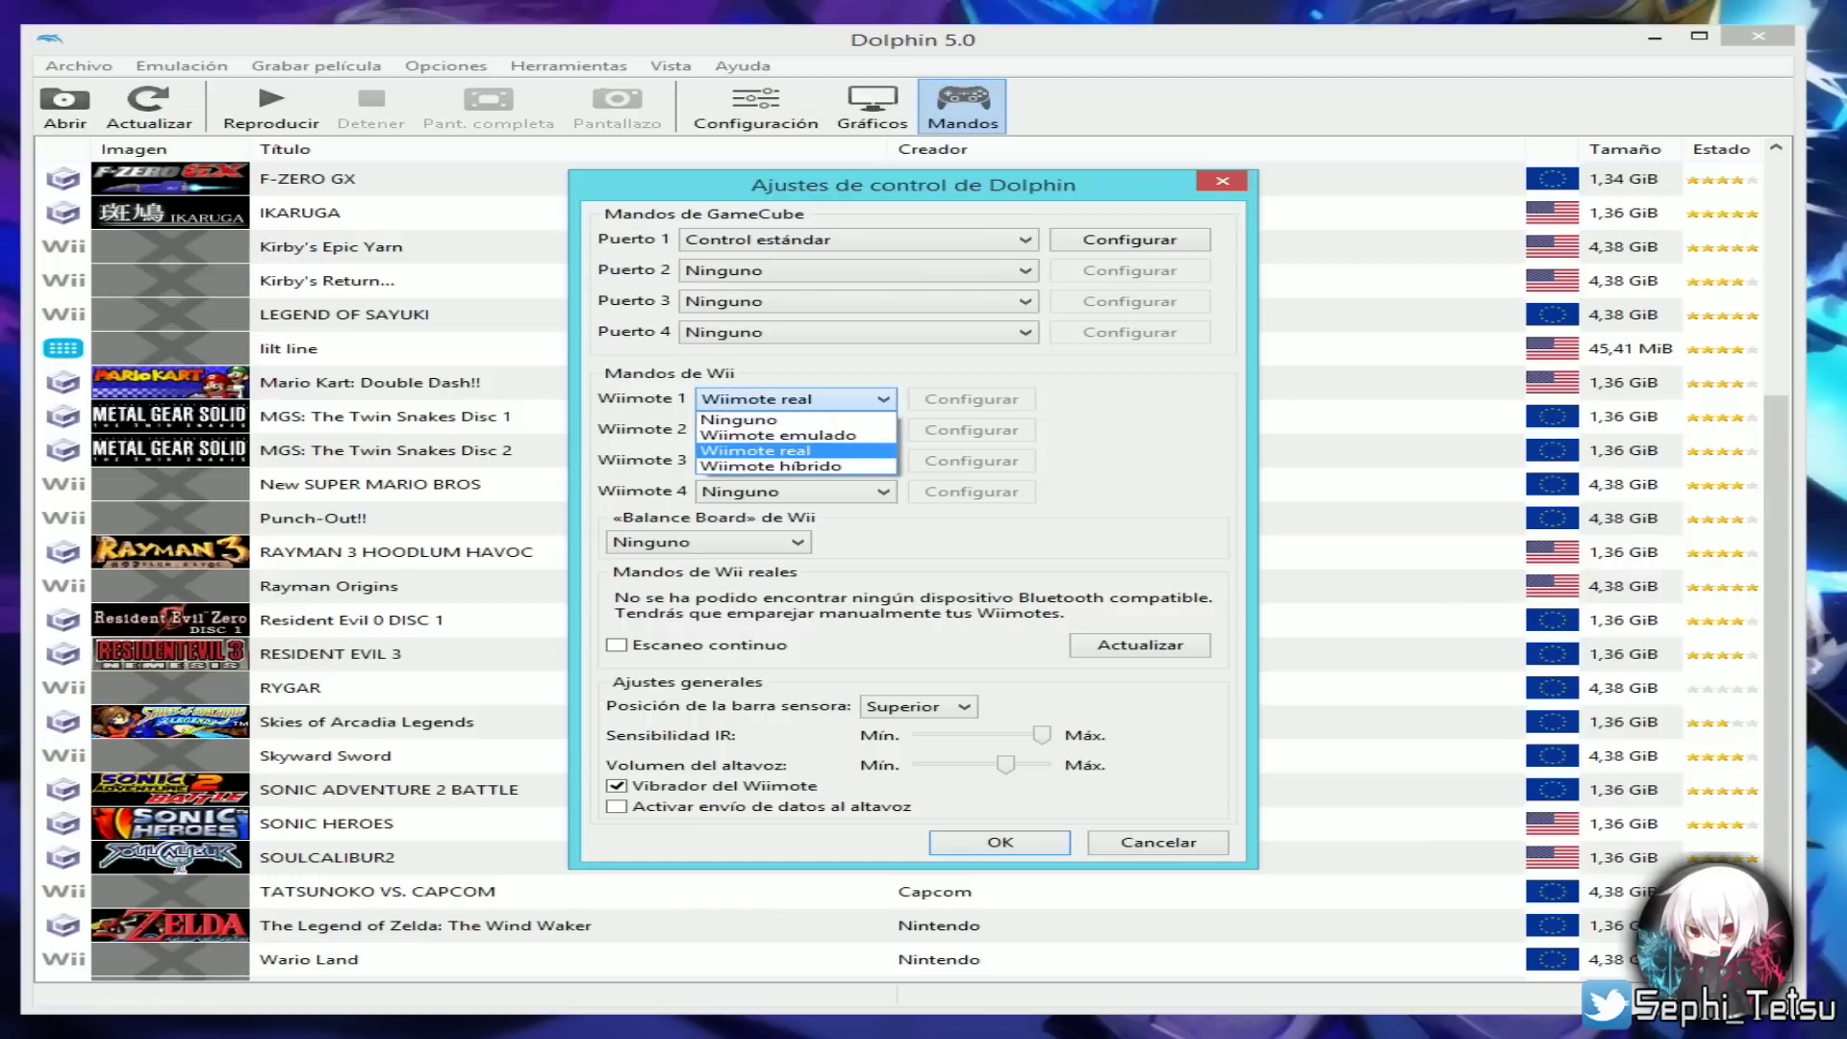
click(760, 433)
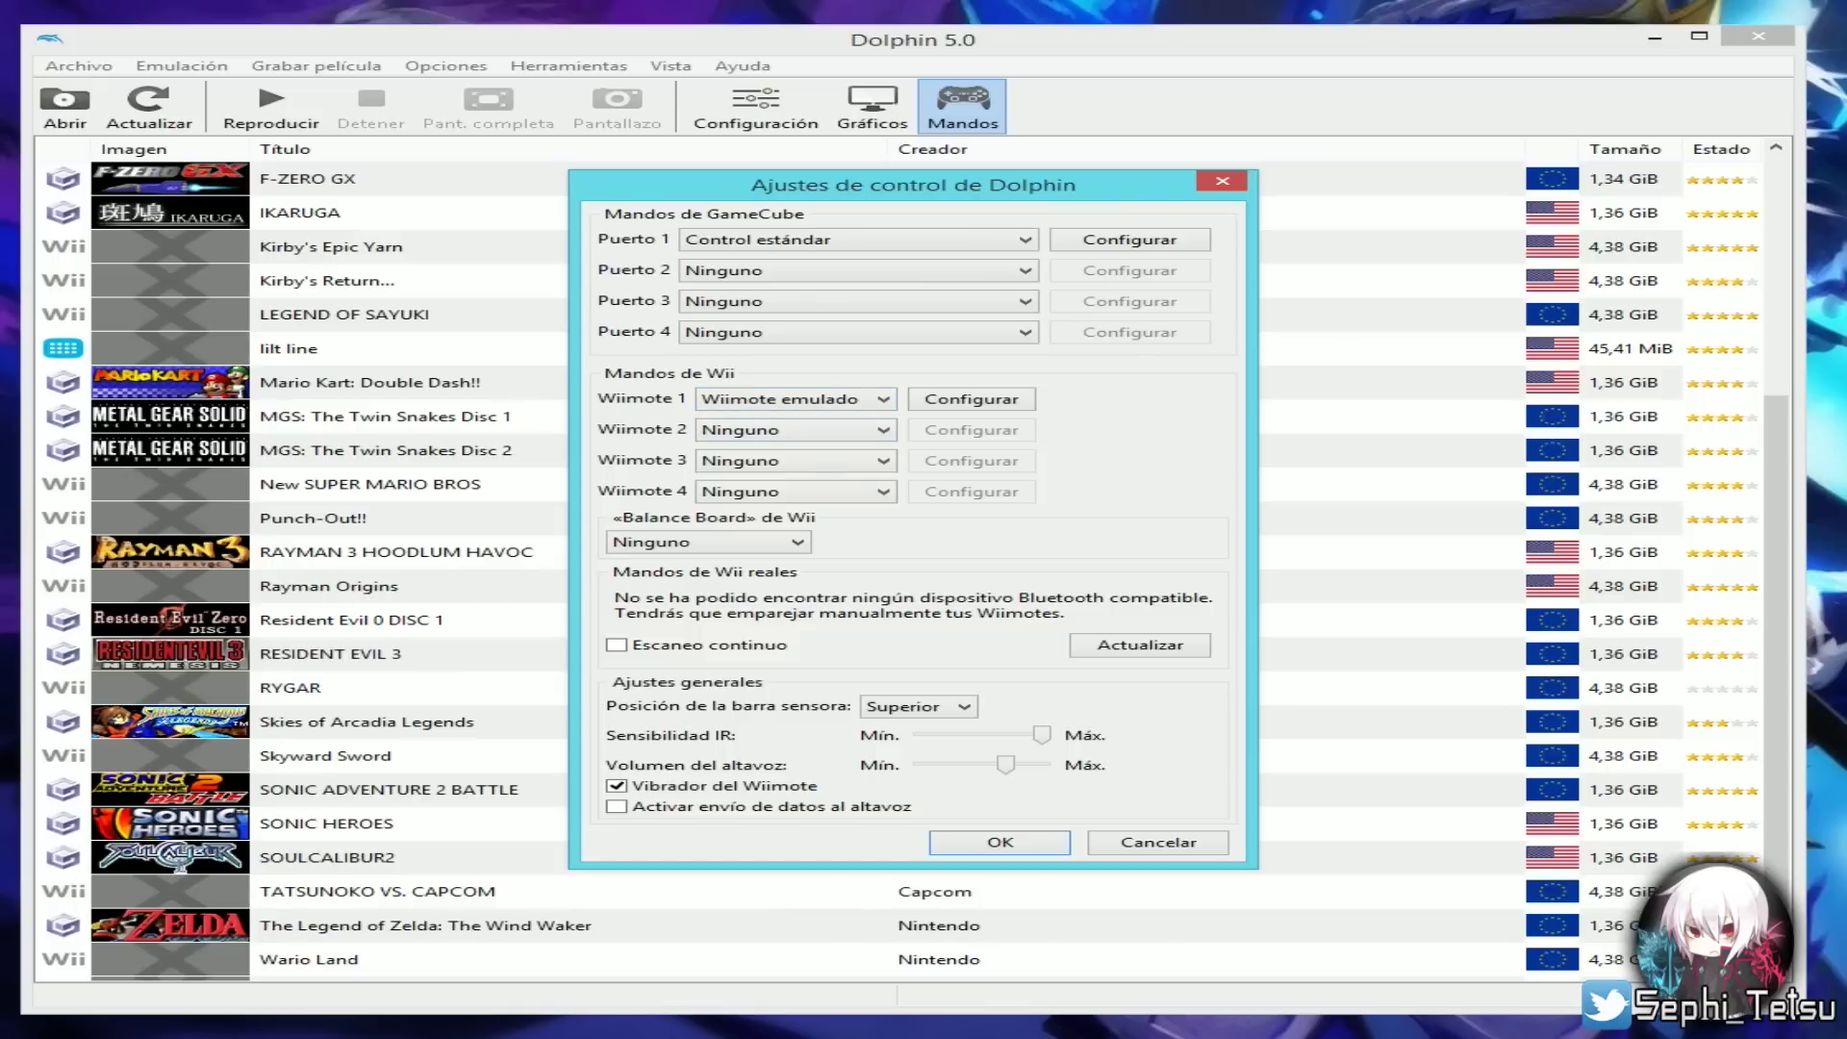
- Open the configuration of the emulated Wiimote 1 and set its device to XInput/0/Gamepad
click(972, 398)
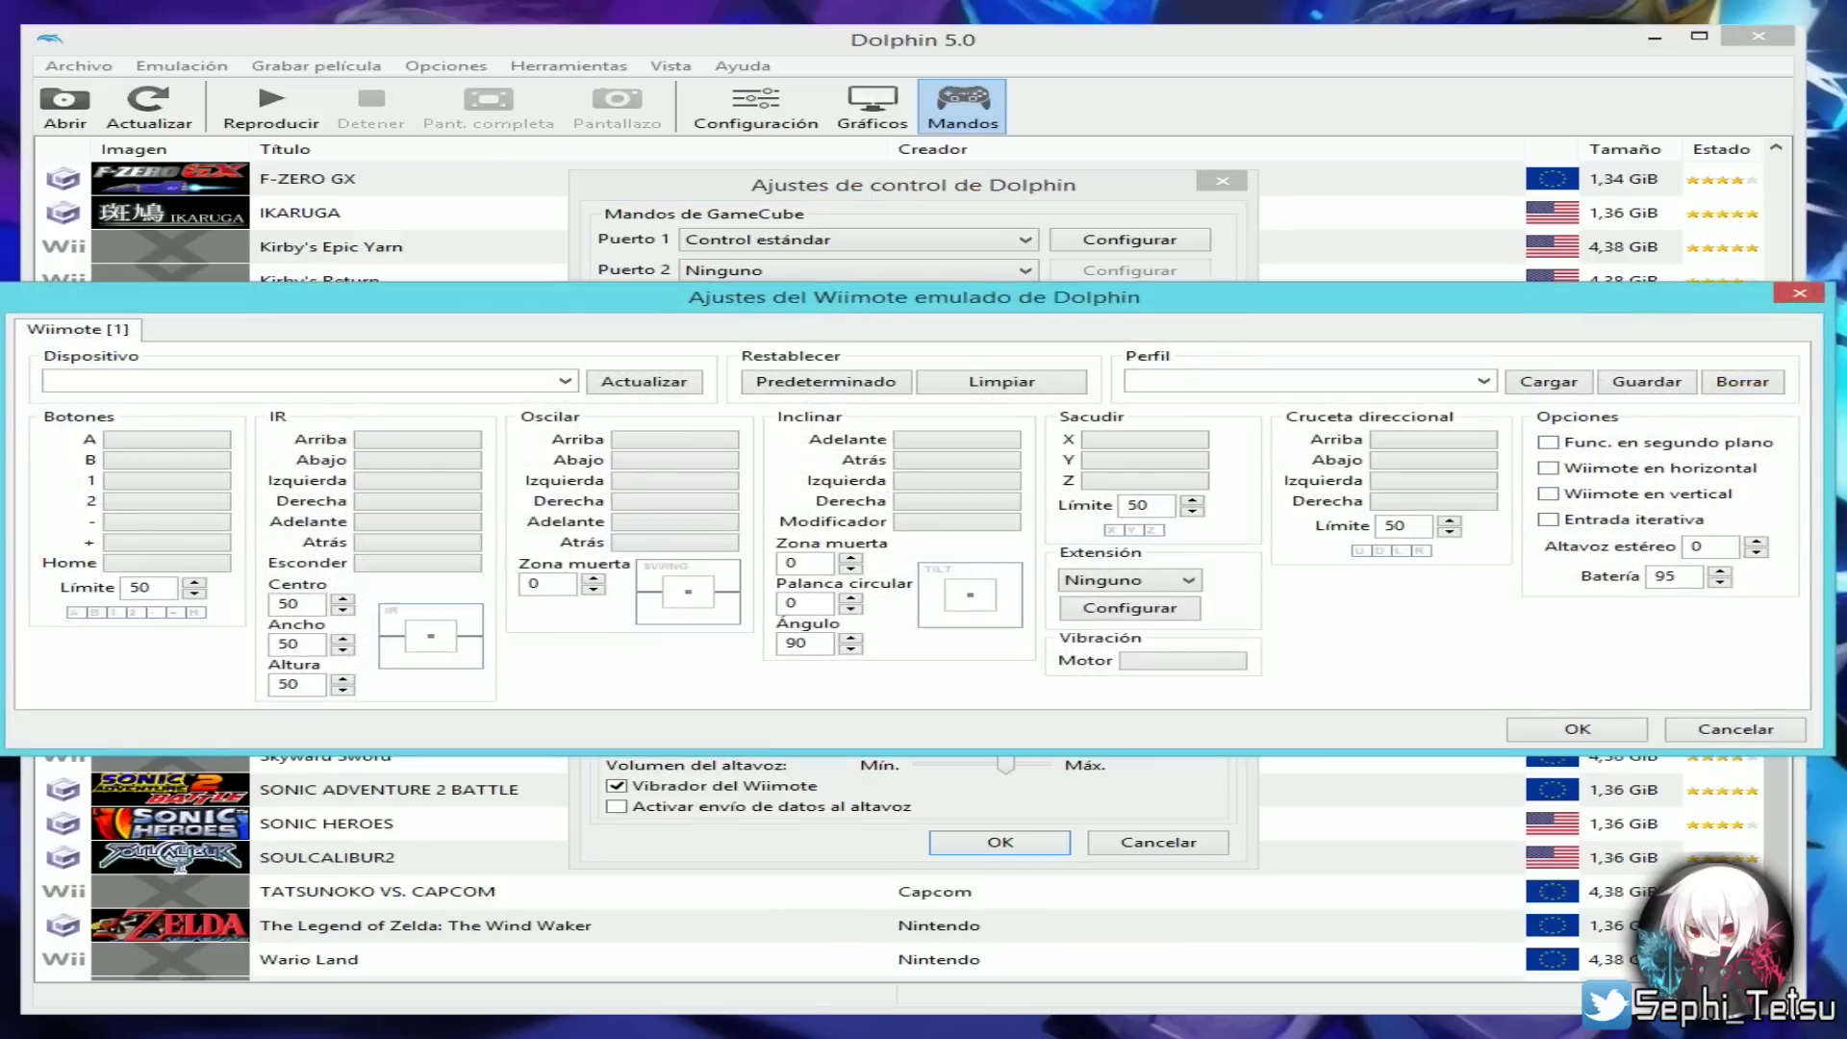
click(565, 381)
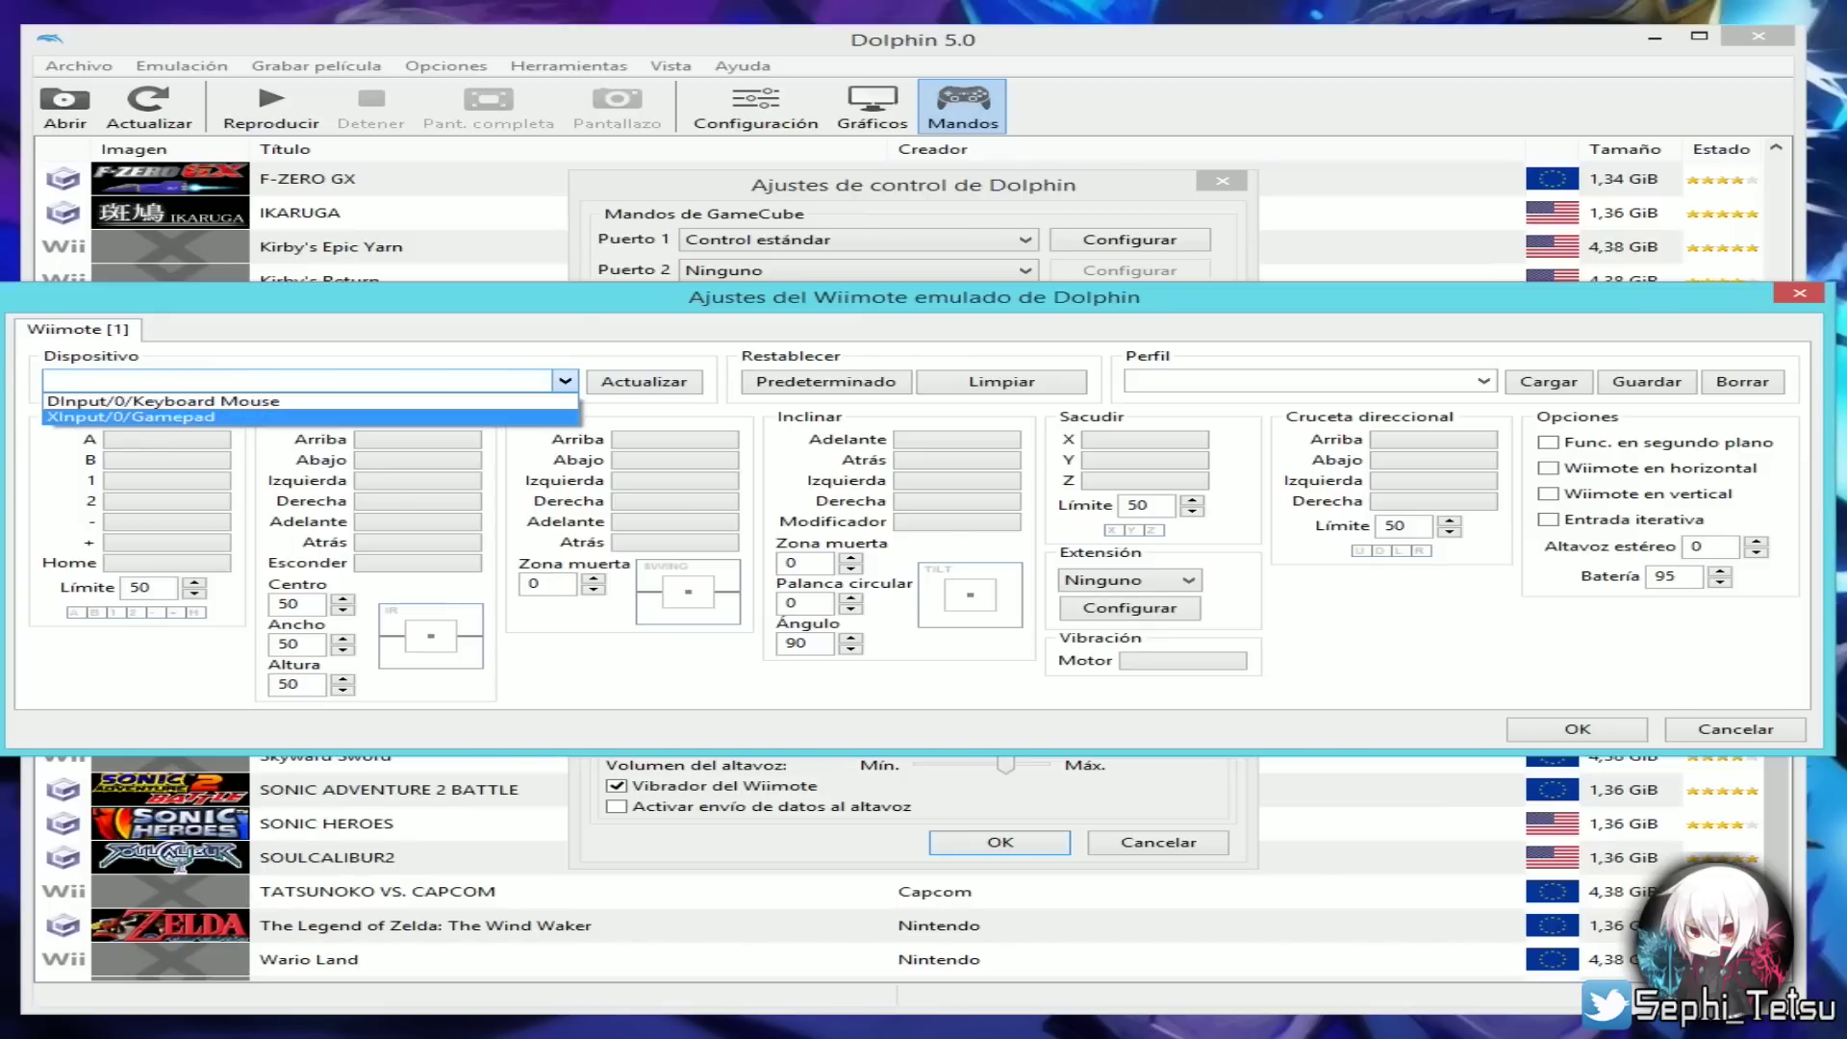
key(Return)
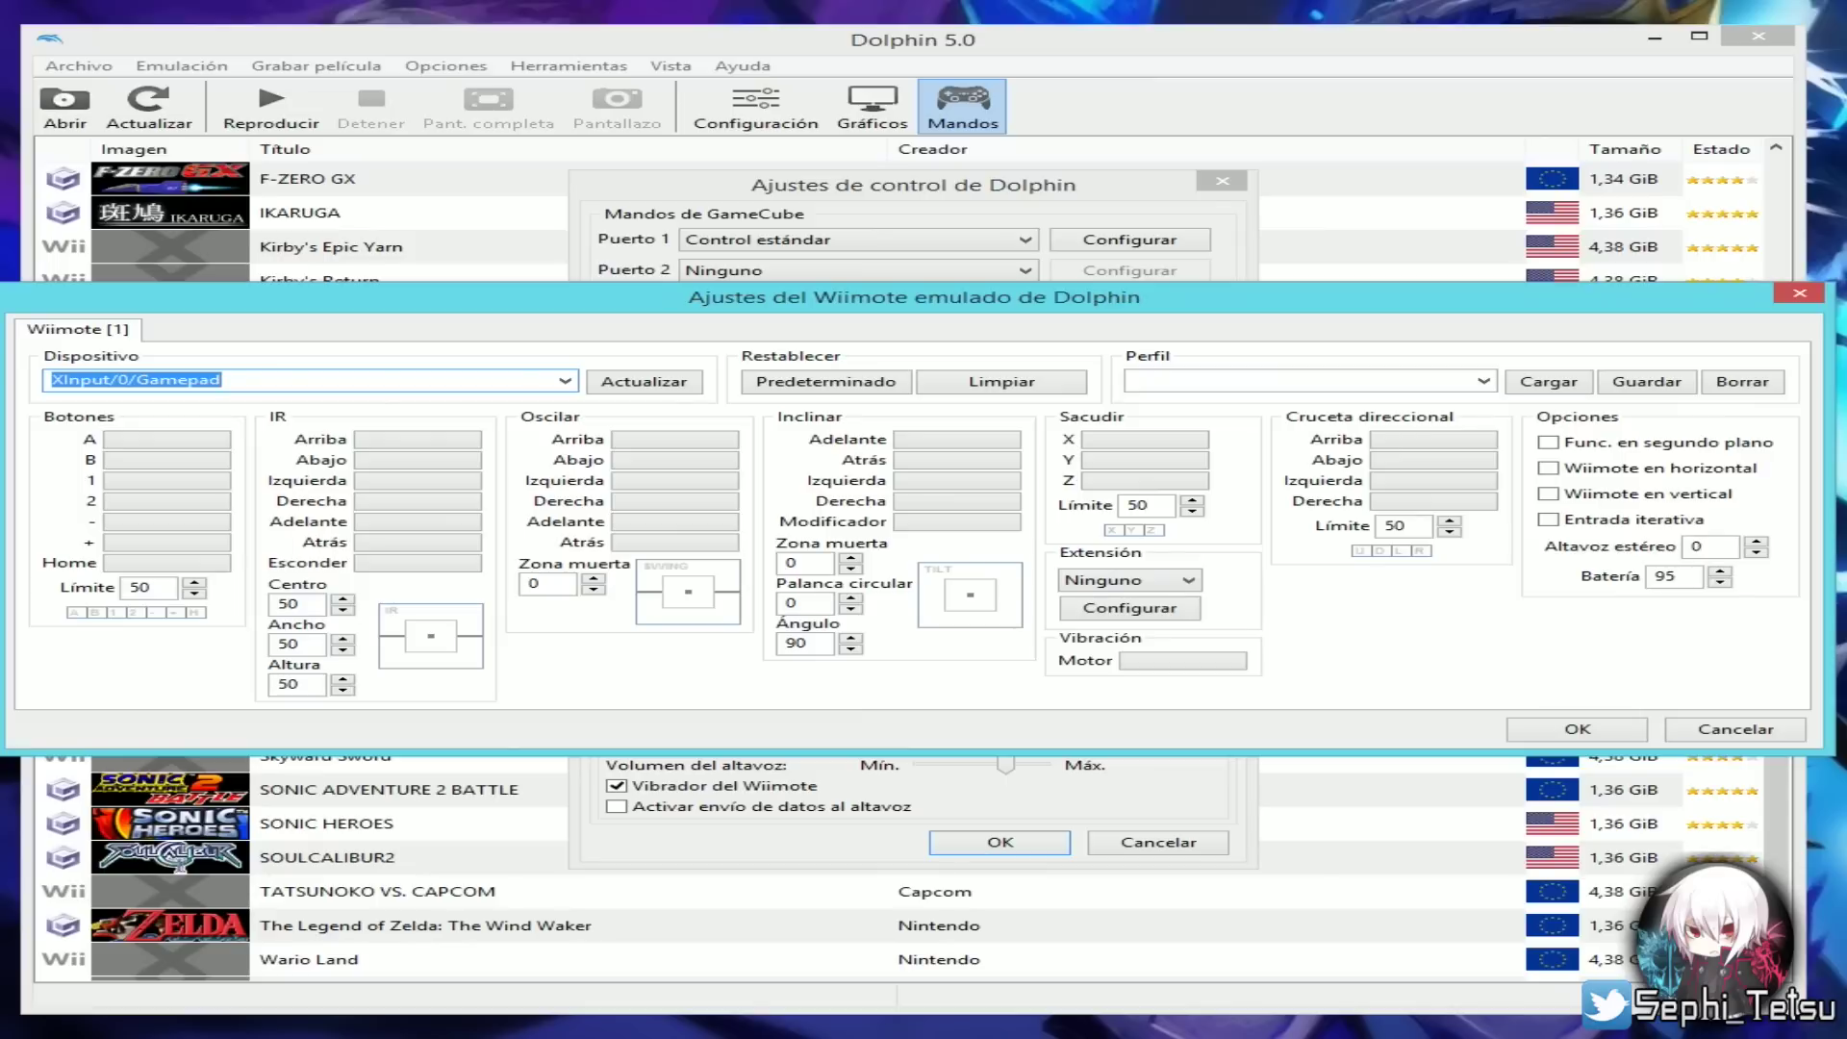
key(End)
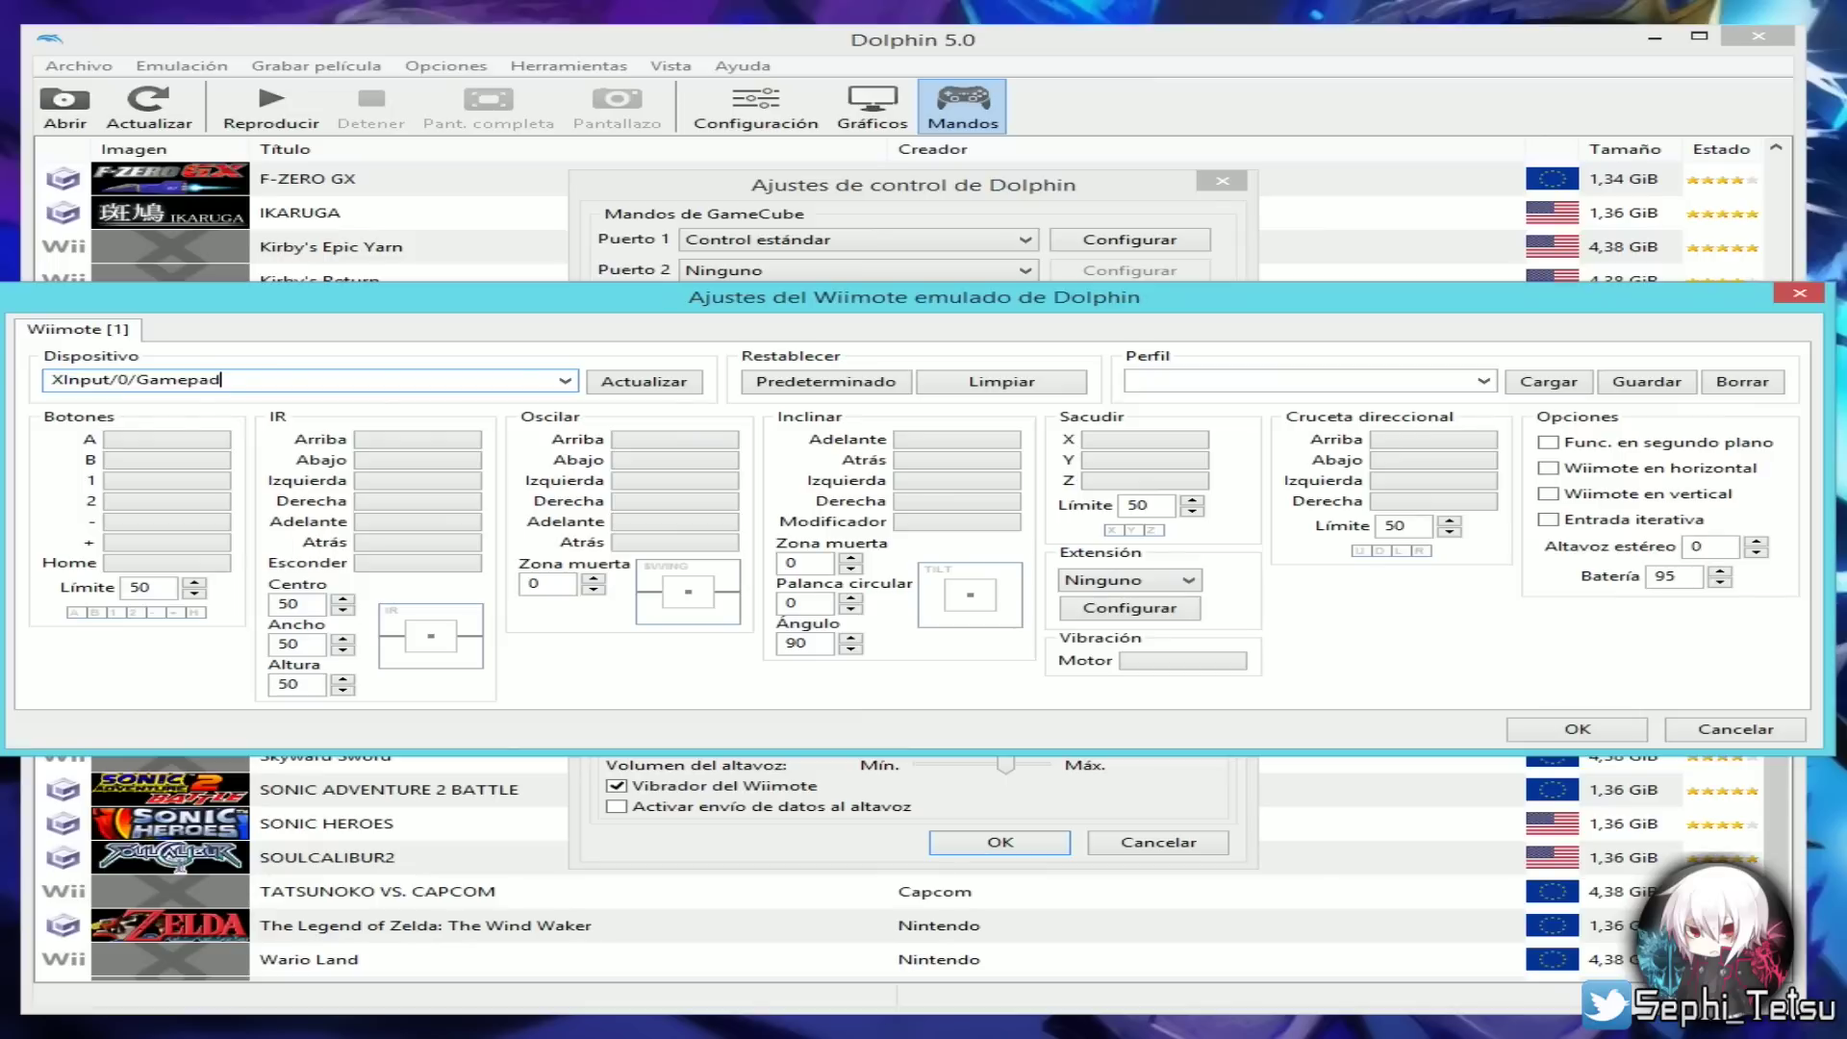
key(shift+Home)
key(End)
key(ctrl+shift+Left)
key(End)
- Set the extension of the emulated Wiimote 1 to Clásico
click(1130, 580)
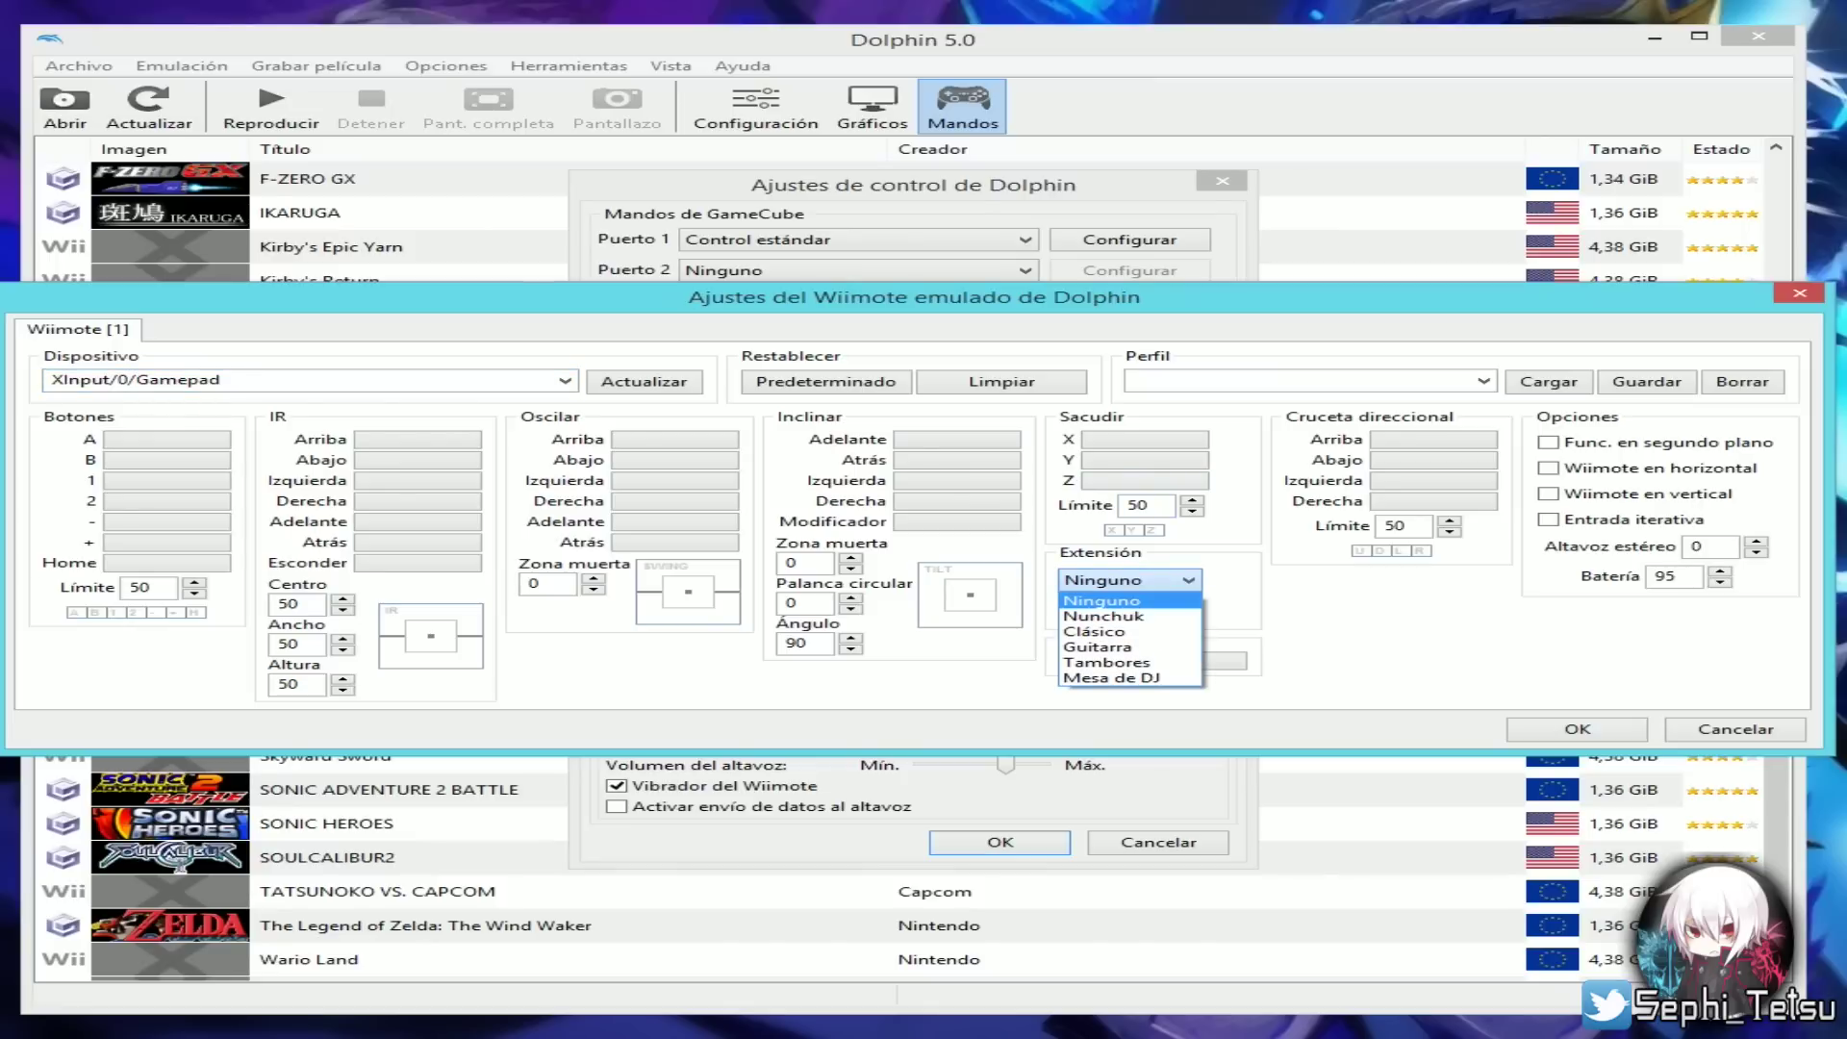
key(Down)
key(Down)
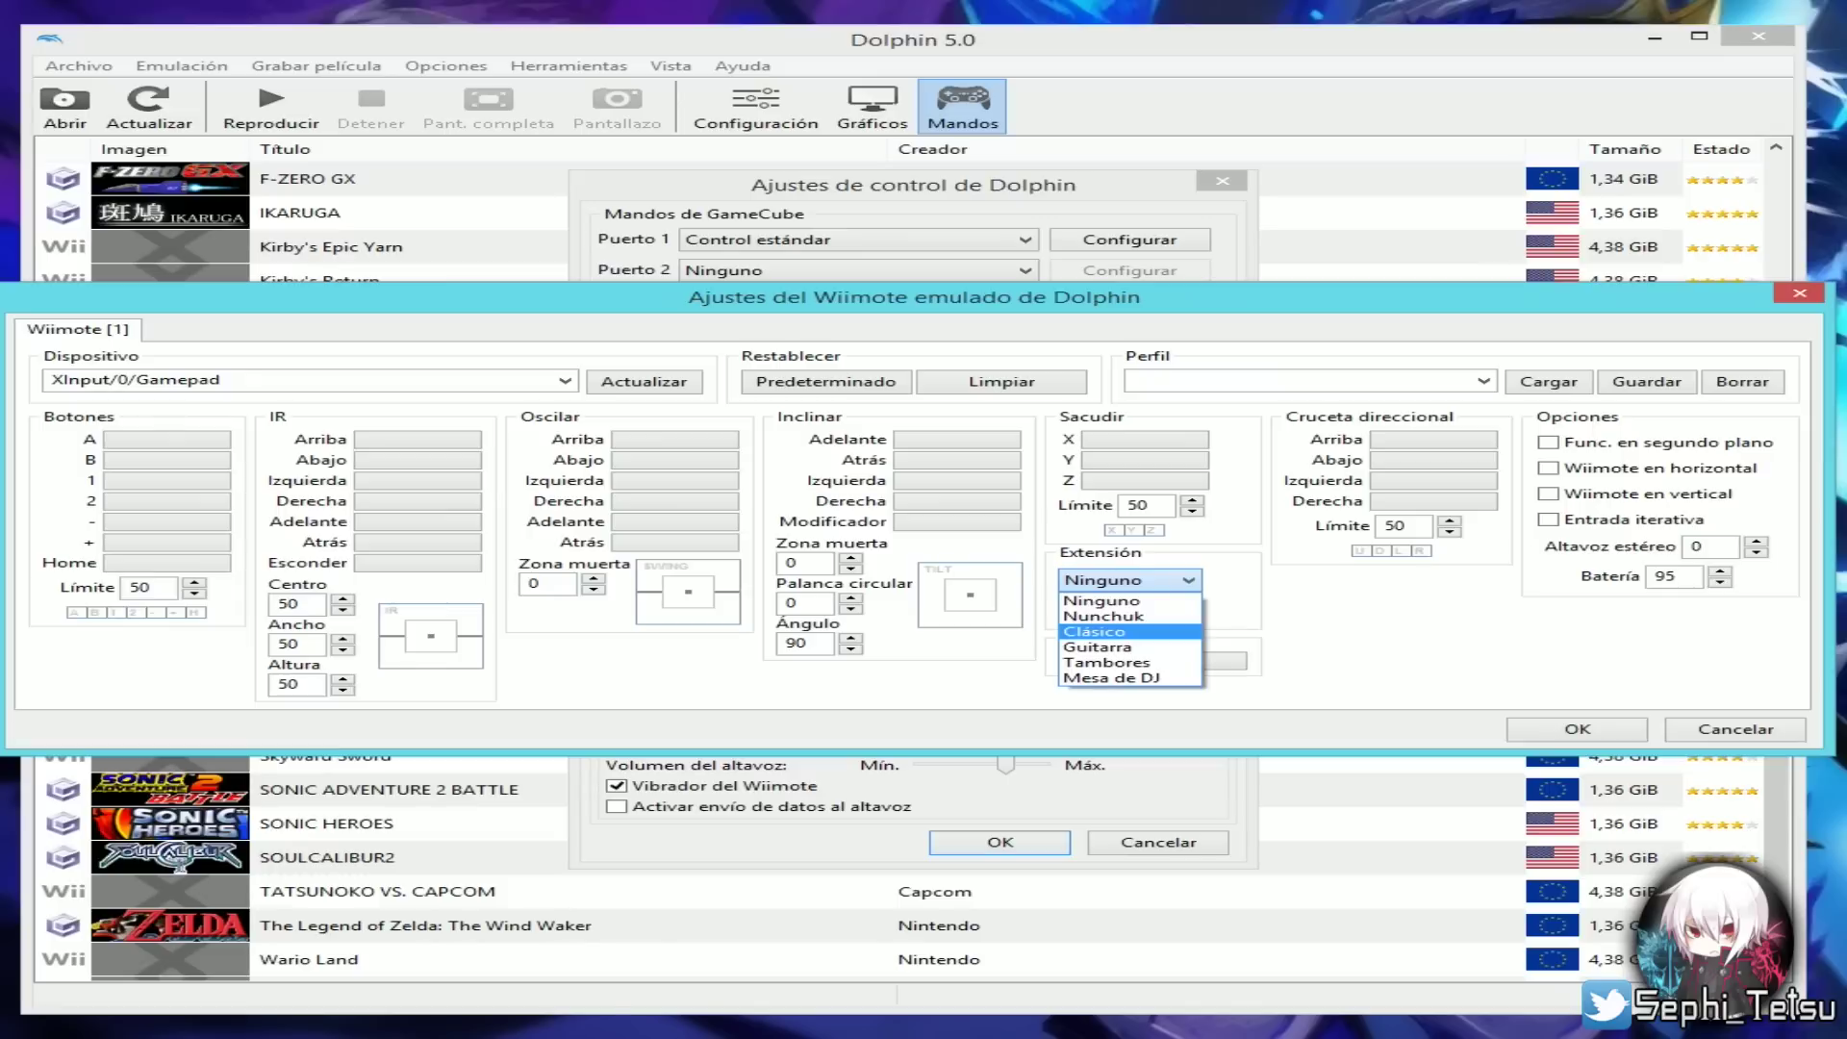
key(Return)
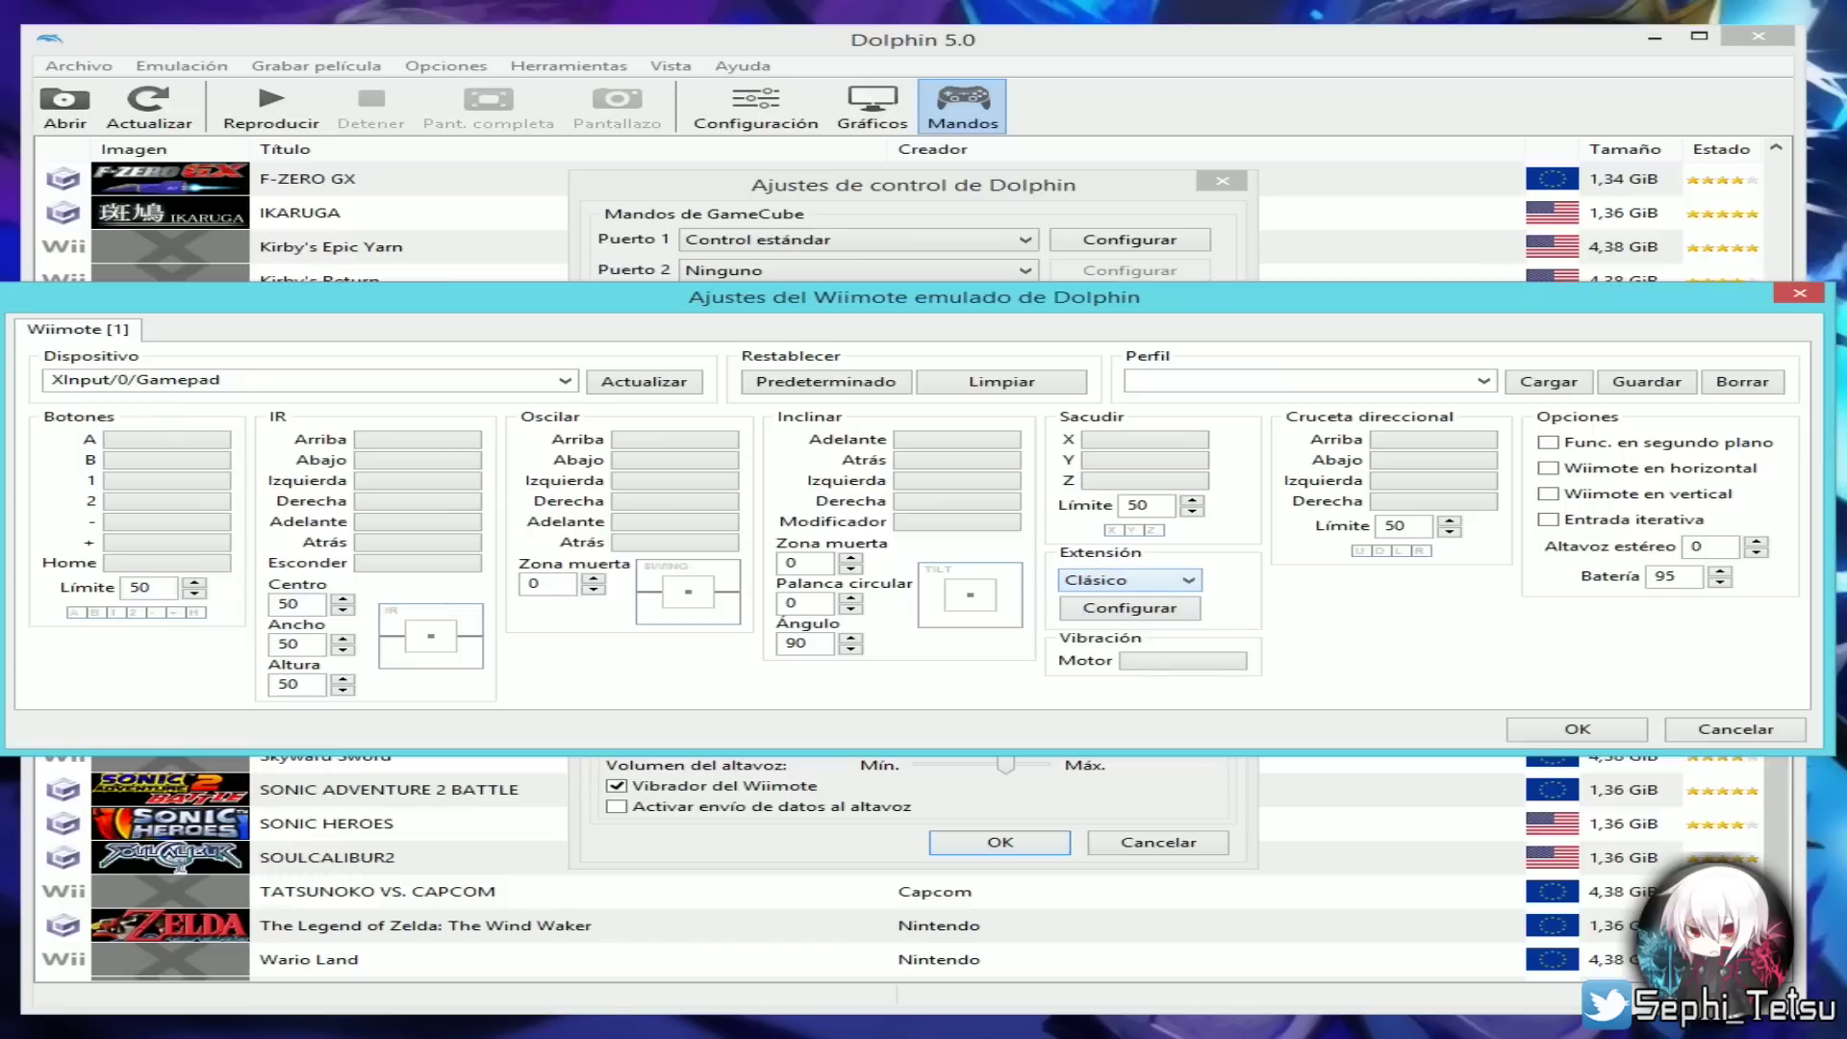
- View the button mapping of the Clásico extension and close the controller settings without saving
click(1130, 607)
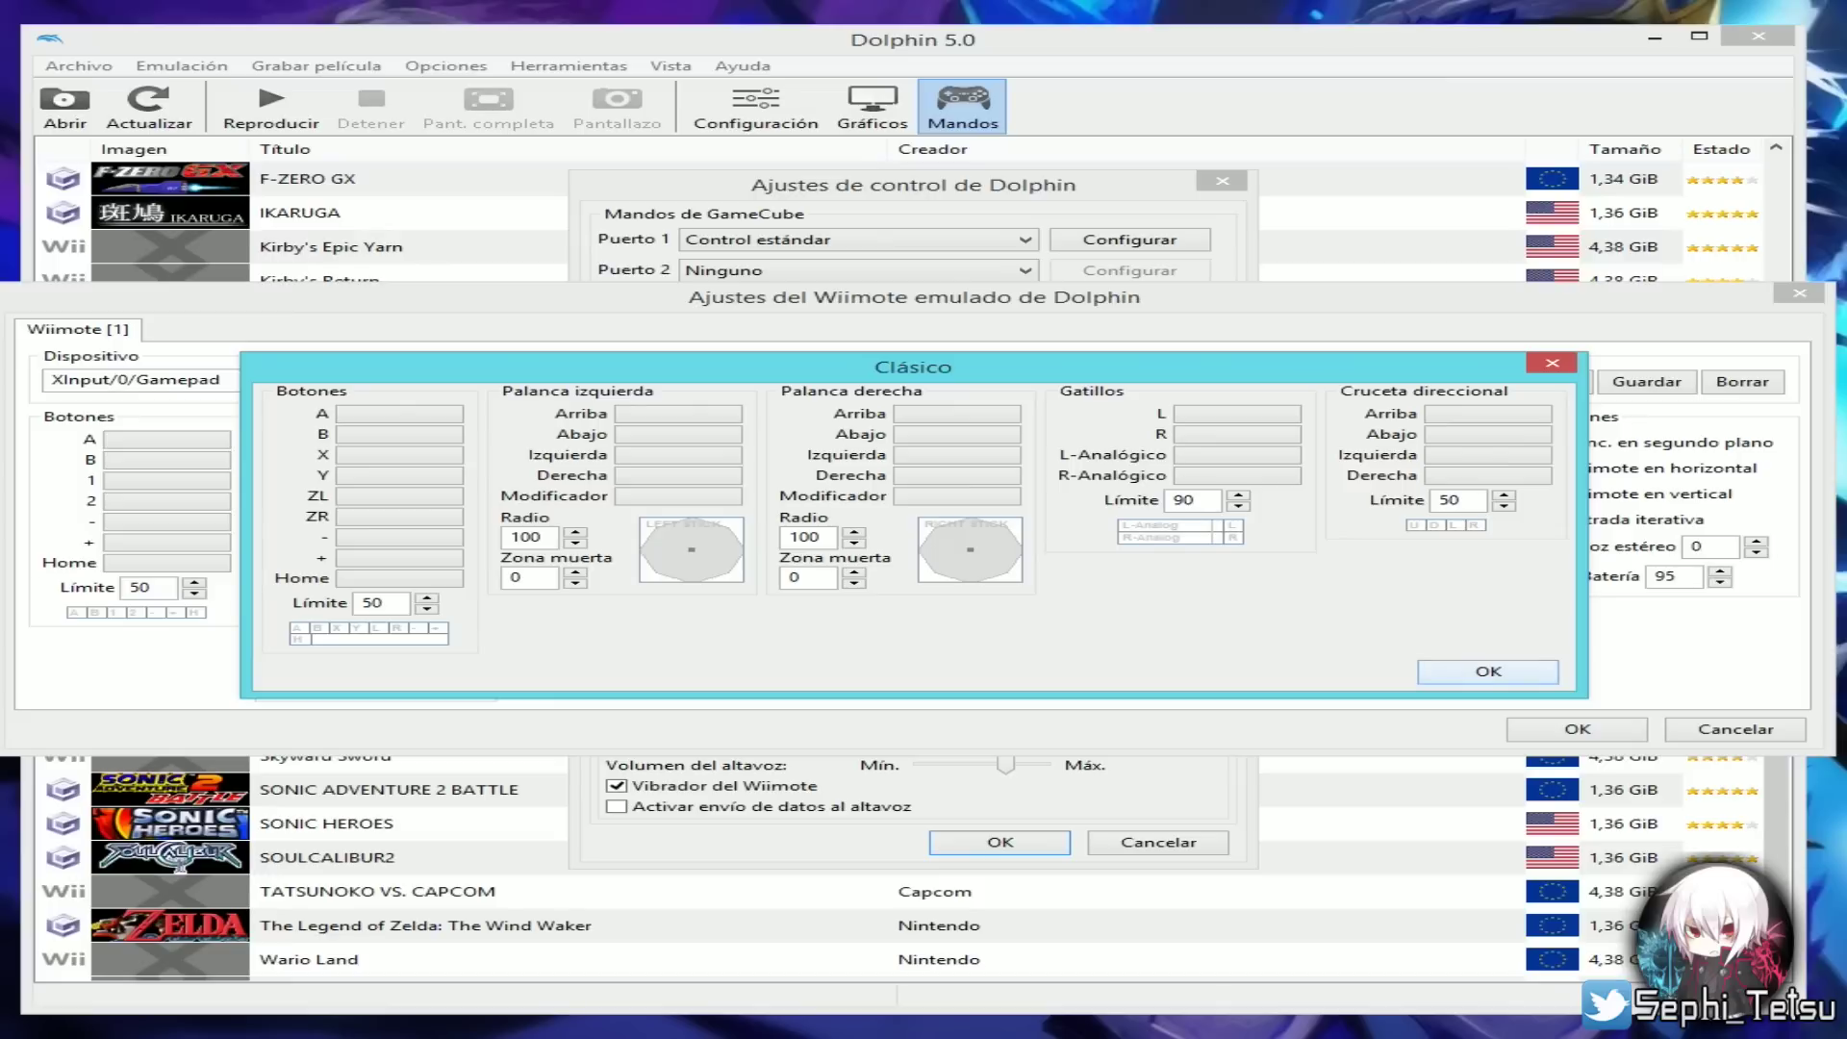
key(Escape)
key(Escape)
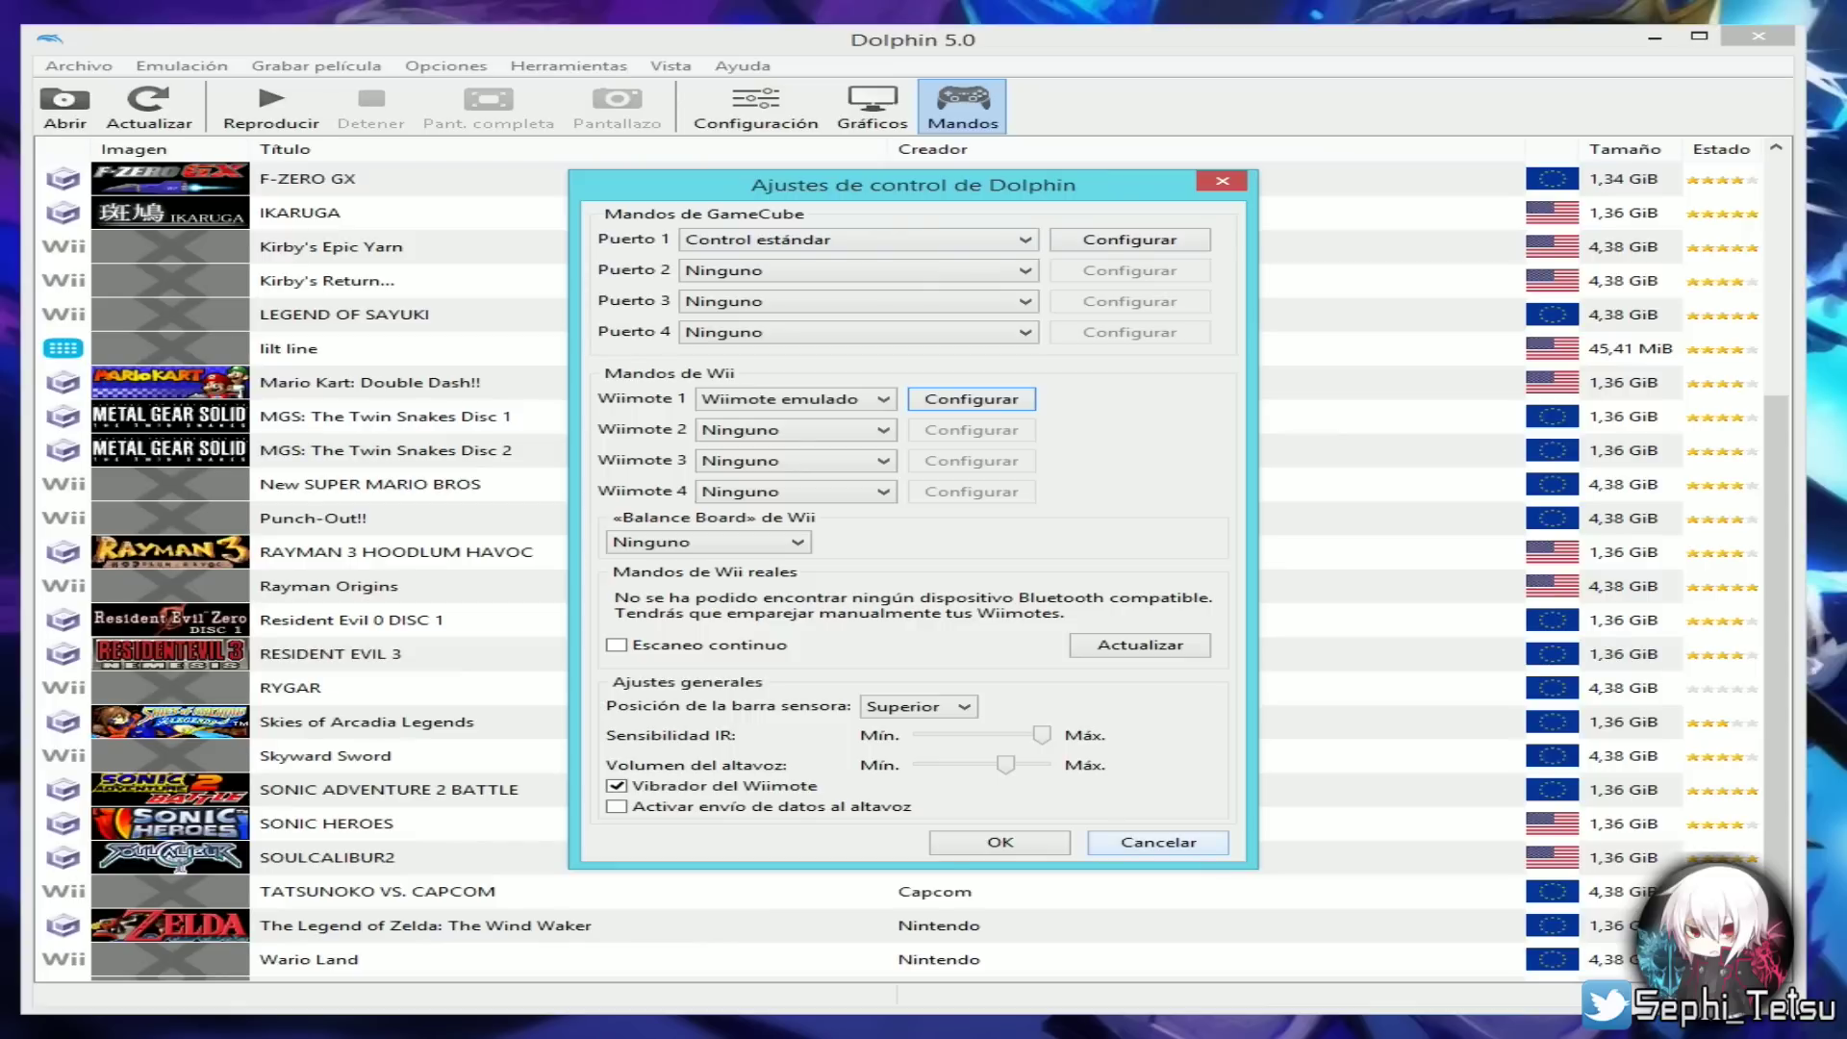
key(Escape)
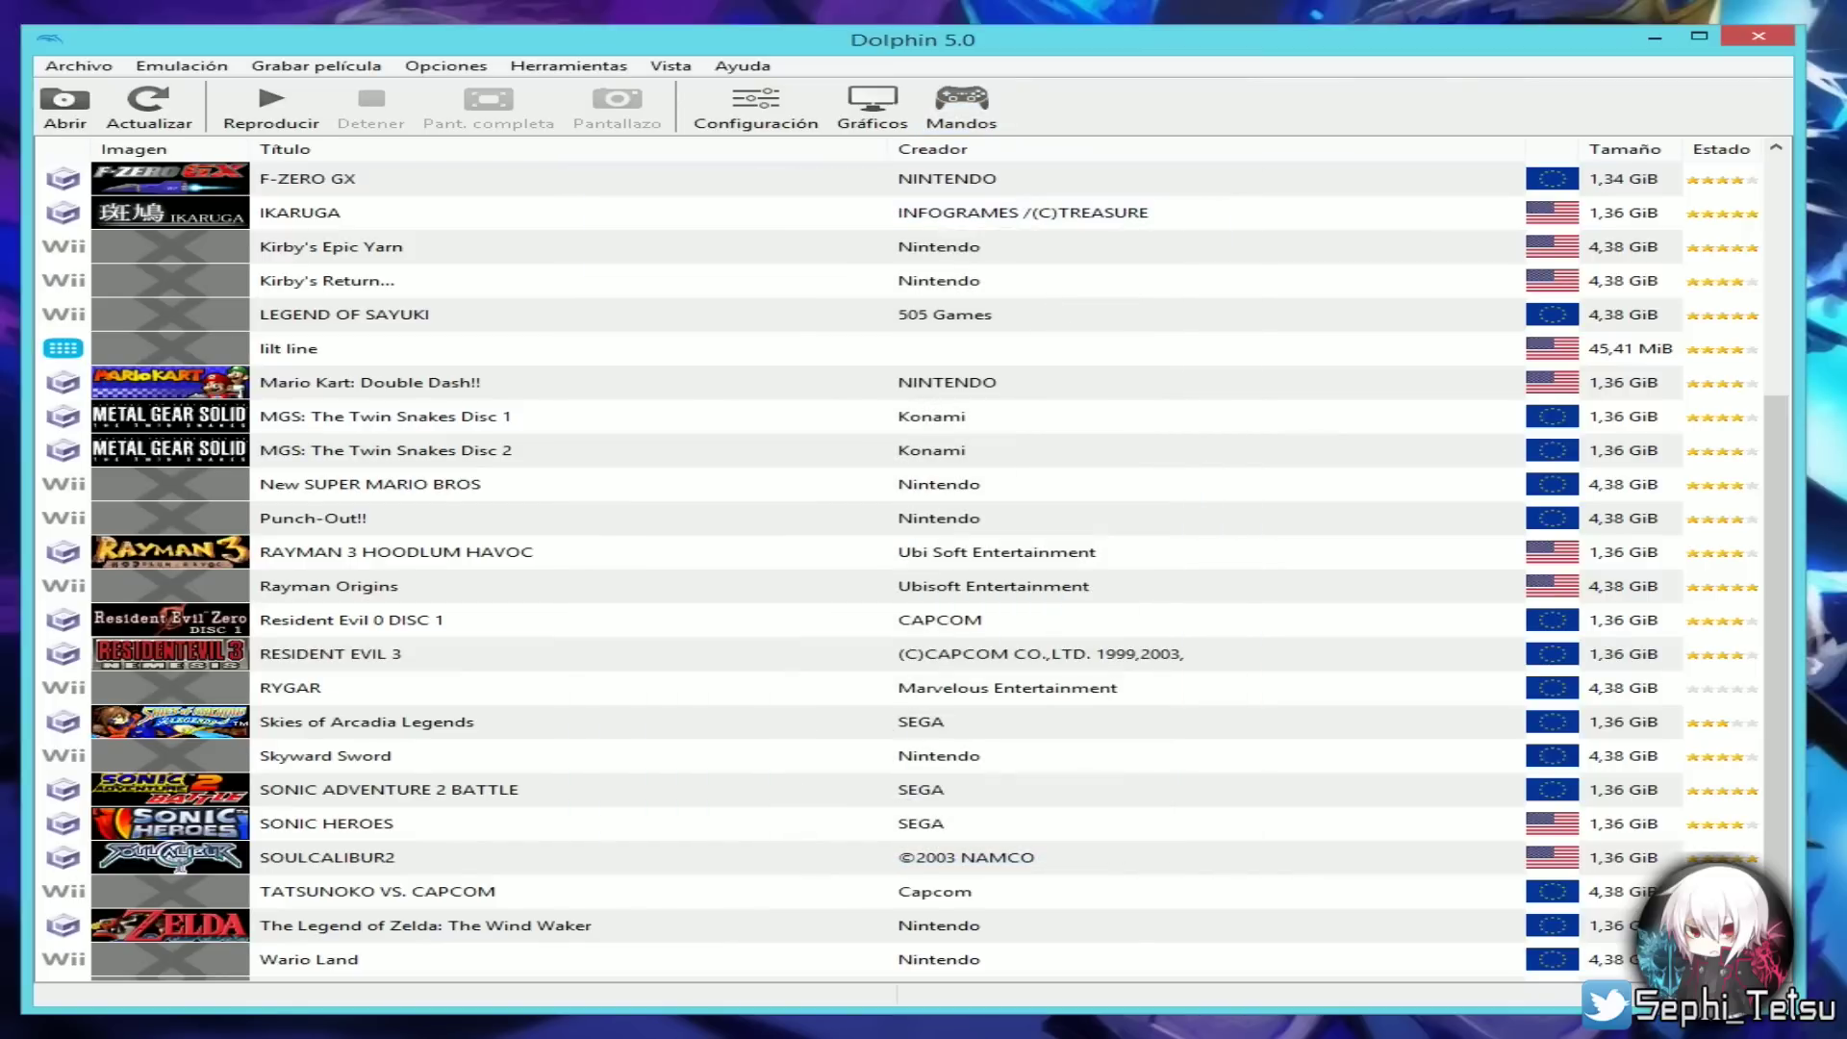
- View the emulator's General configuration settings before and after selecting SONIC ADVENTURE 2 BATTLE in the game list
click(756, 106)
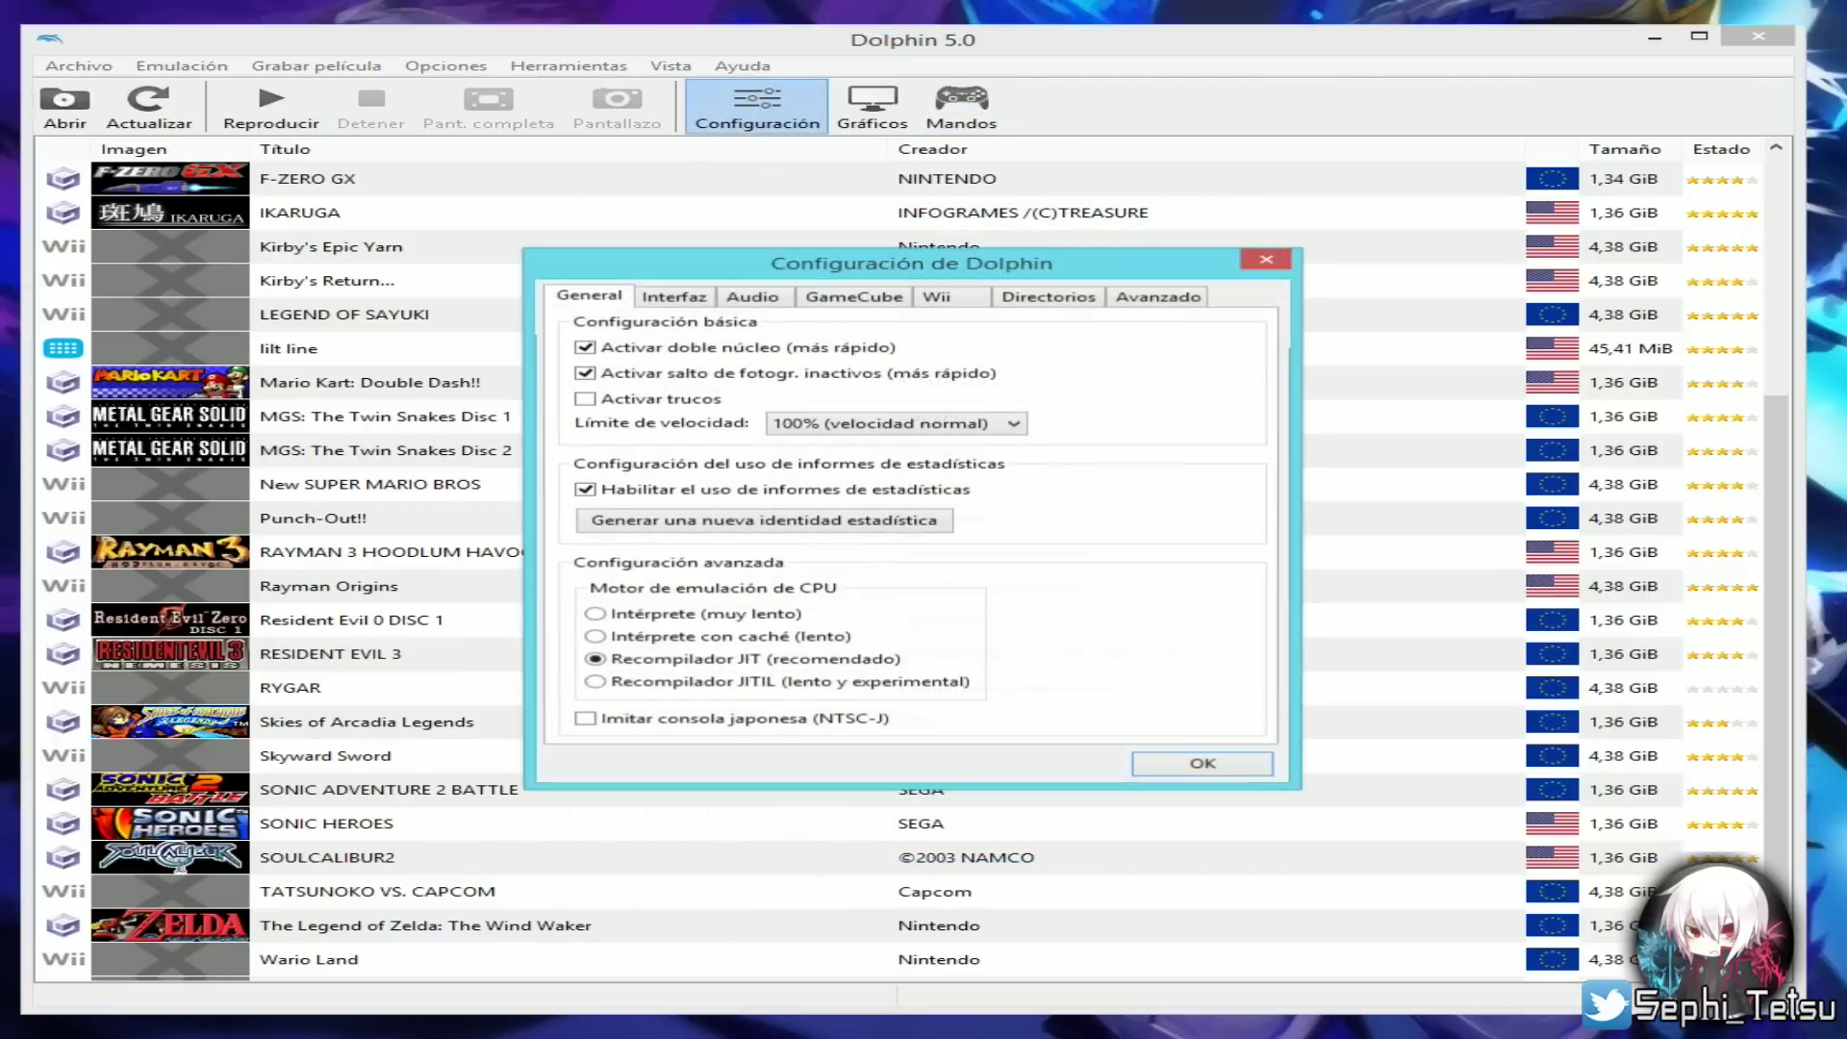
key(Escape)
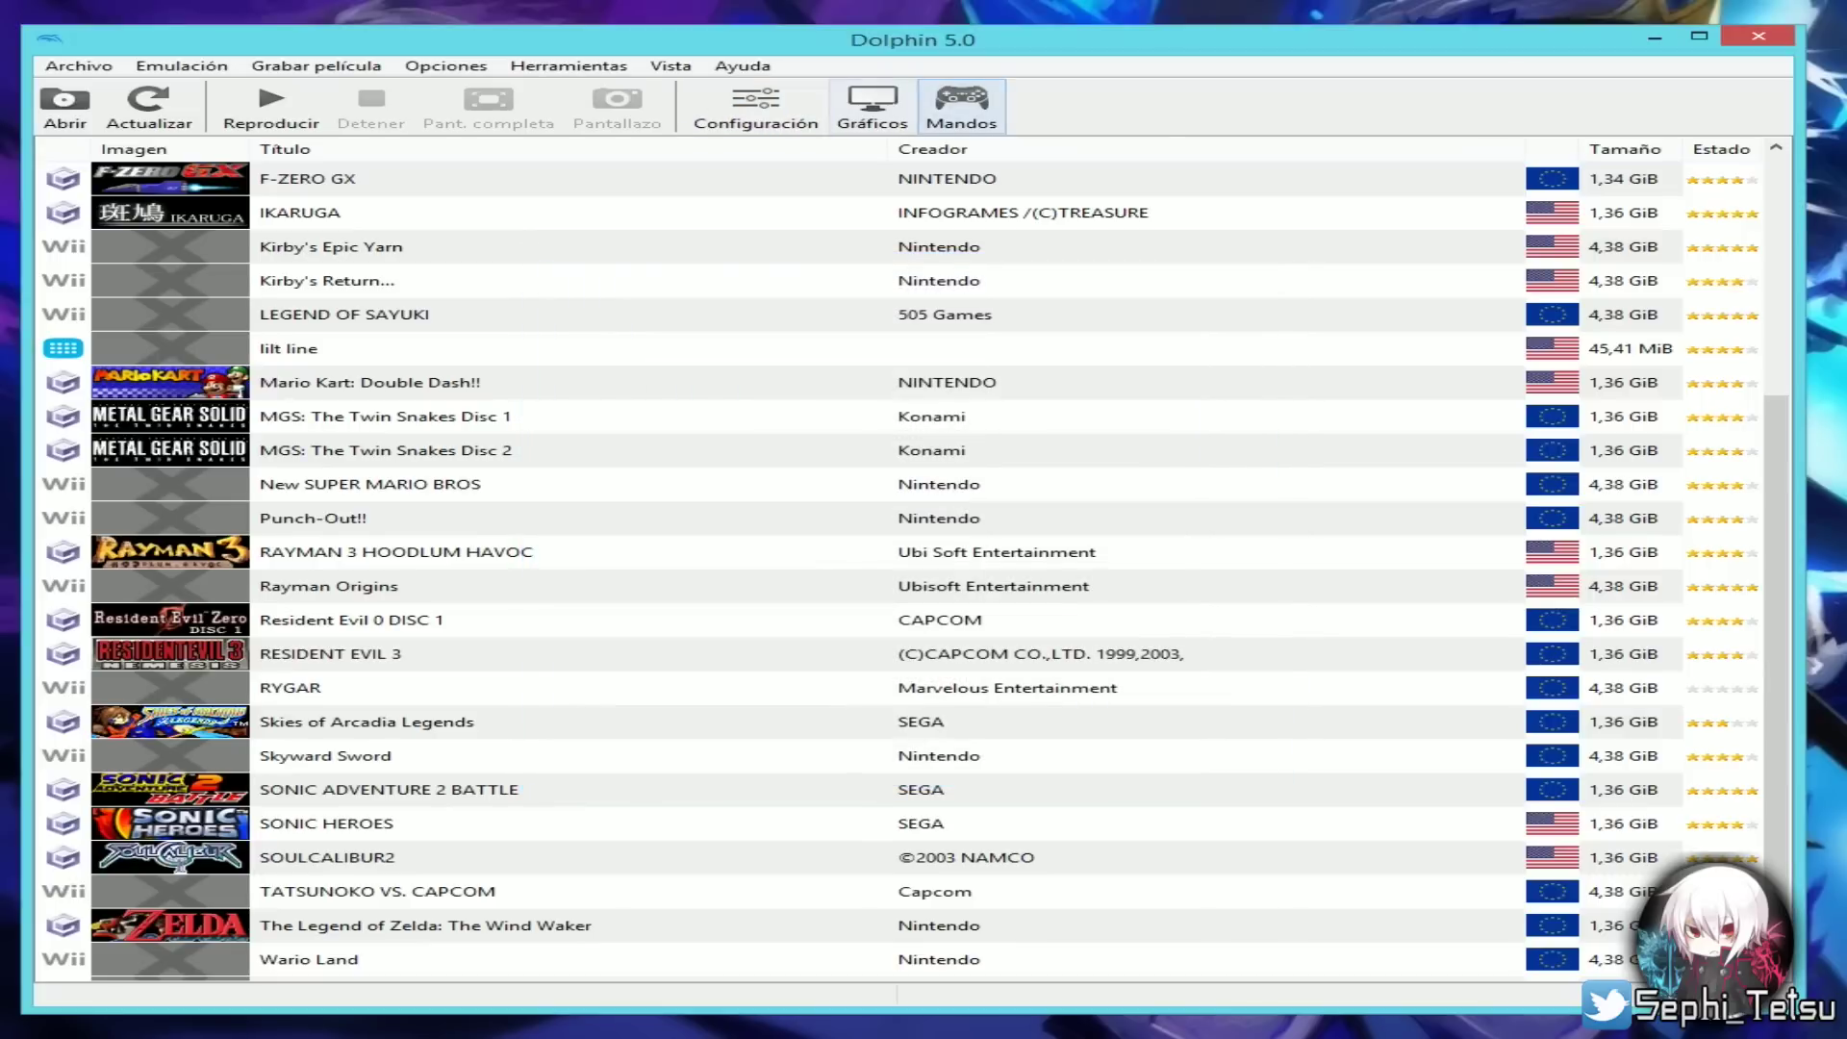
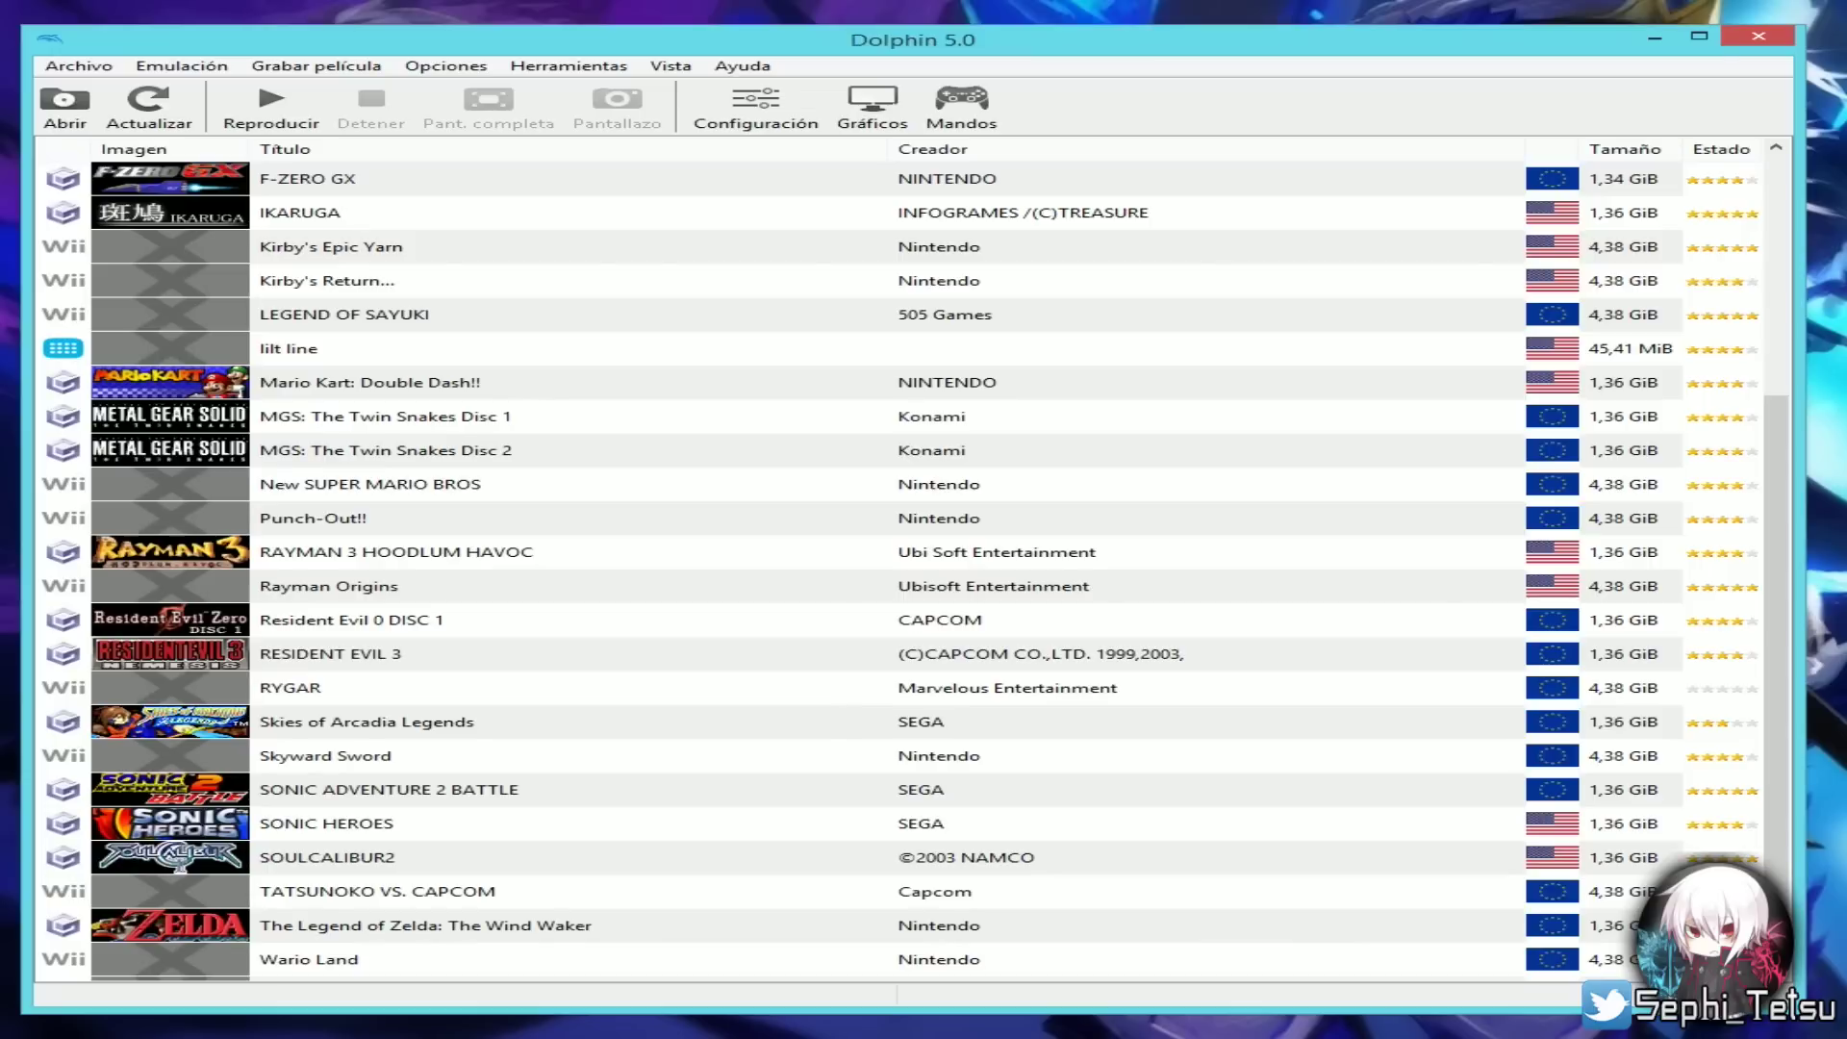
click(389, 789)
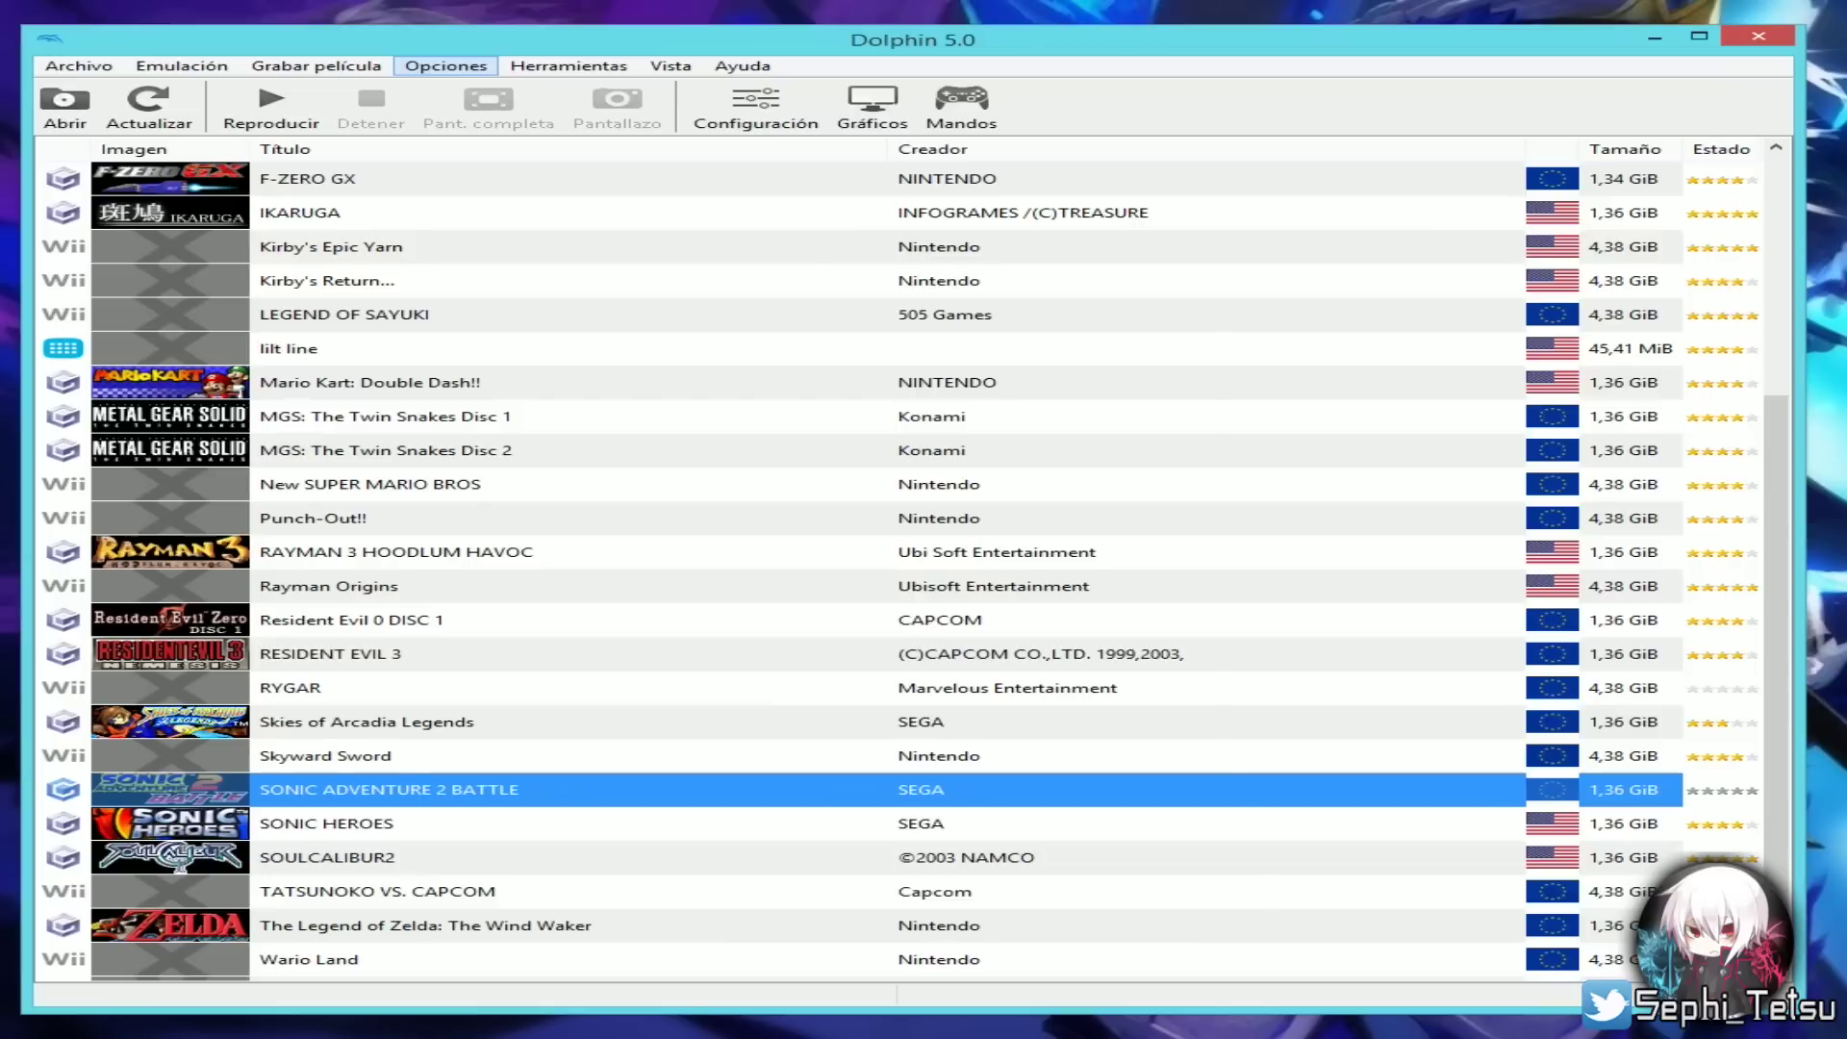
click(445, 65)
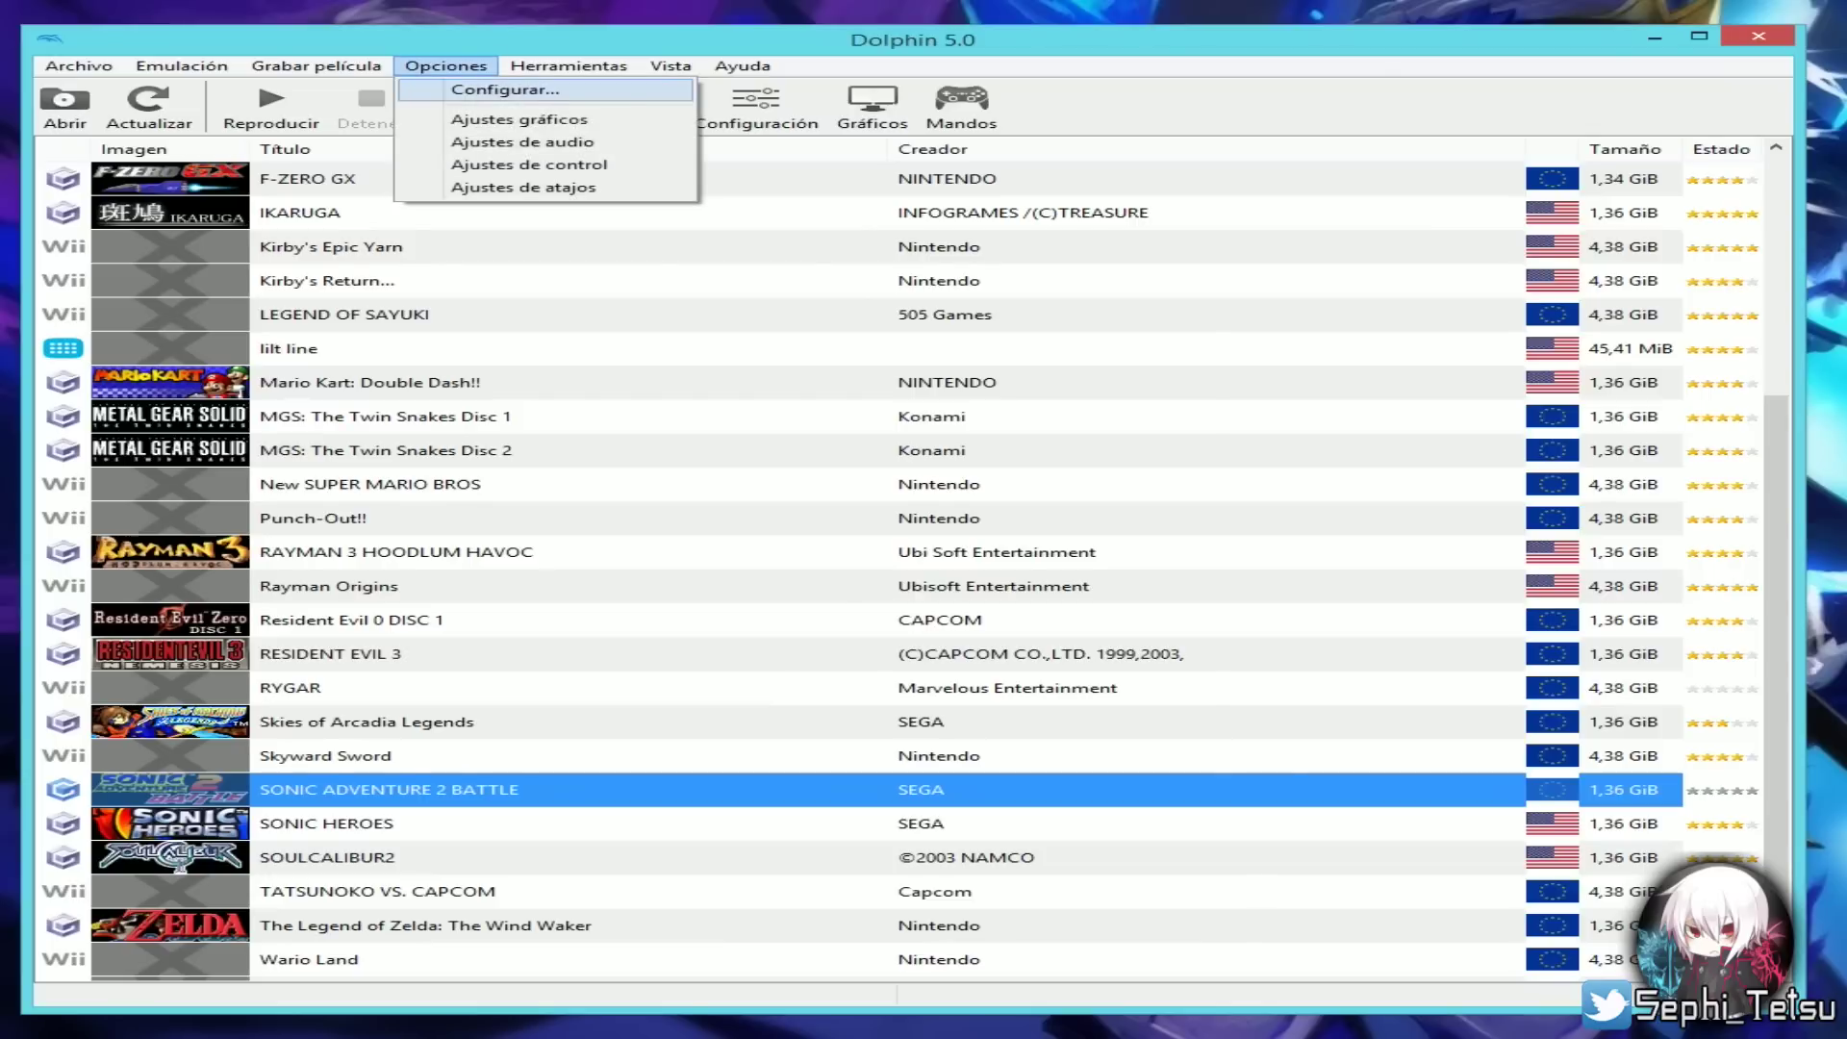
click(472, 91)
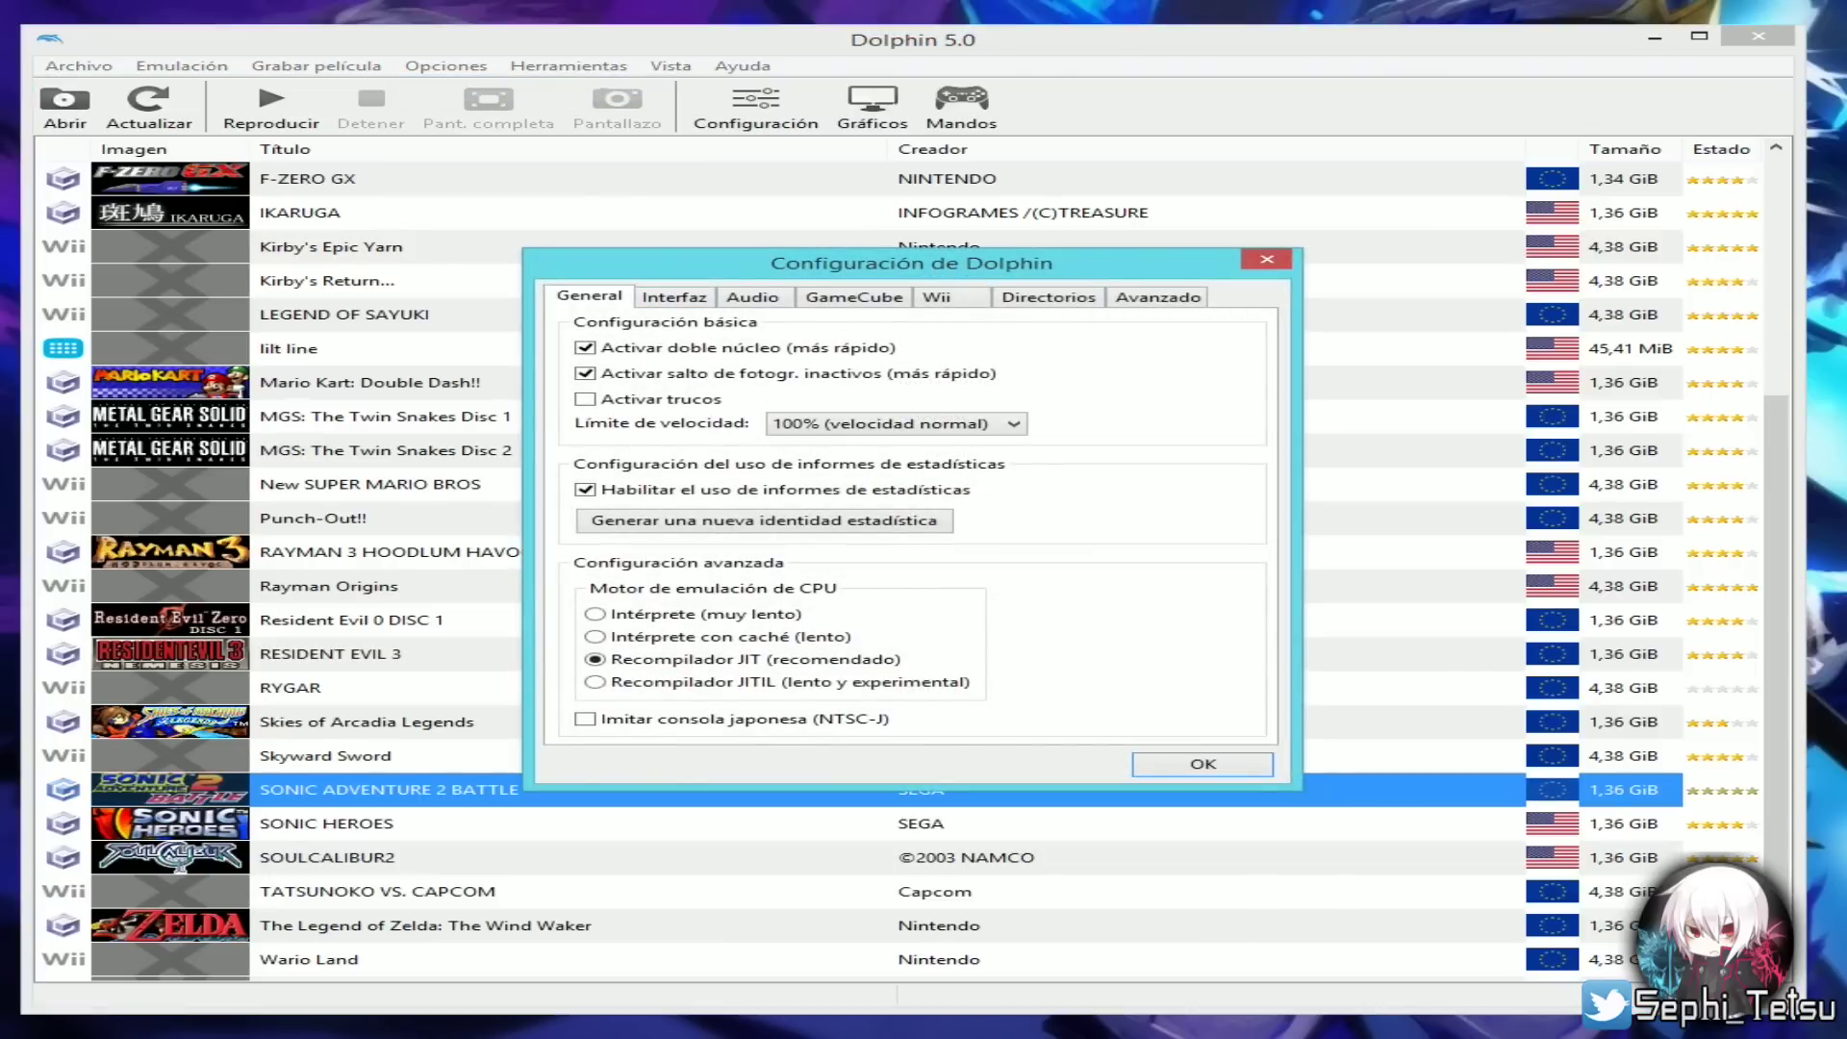
click(1203, 762)
- Review the General, Mejoras and Arreglos temporales settings of the graphics configuration and close it
click(445, 66)
click(505, 118)
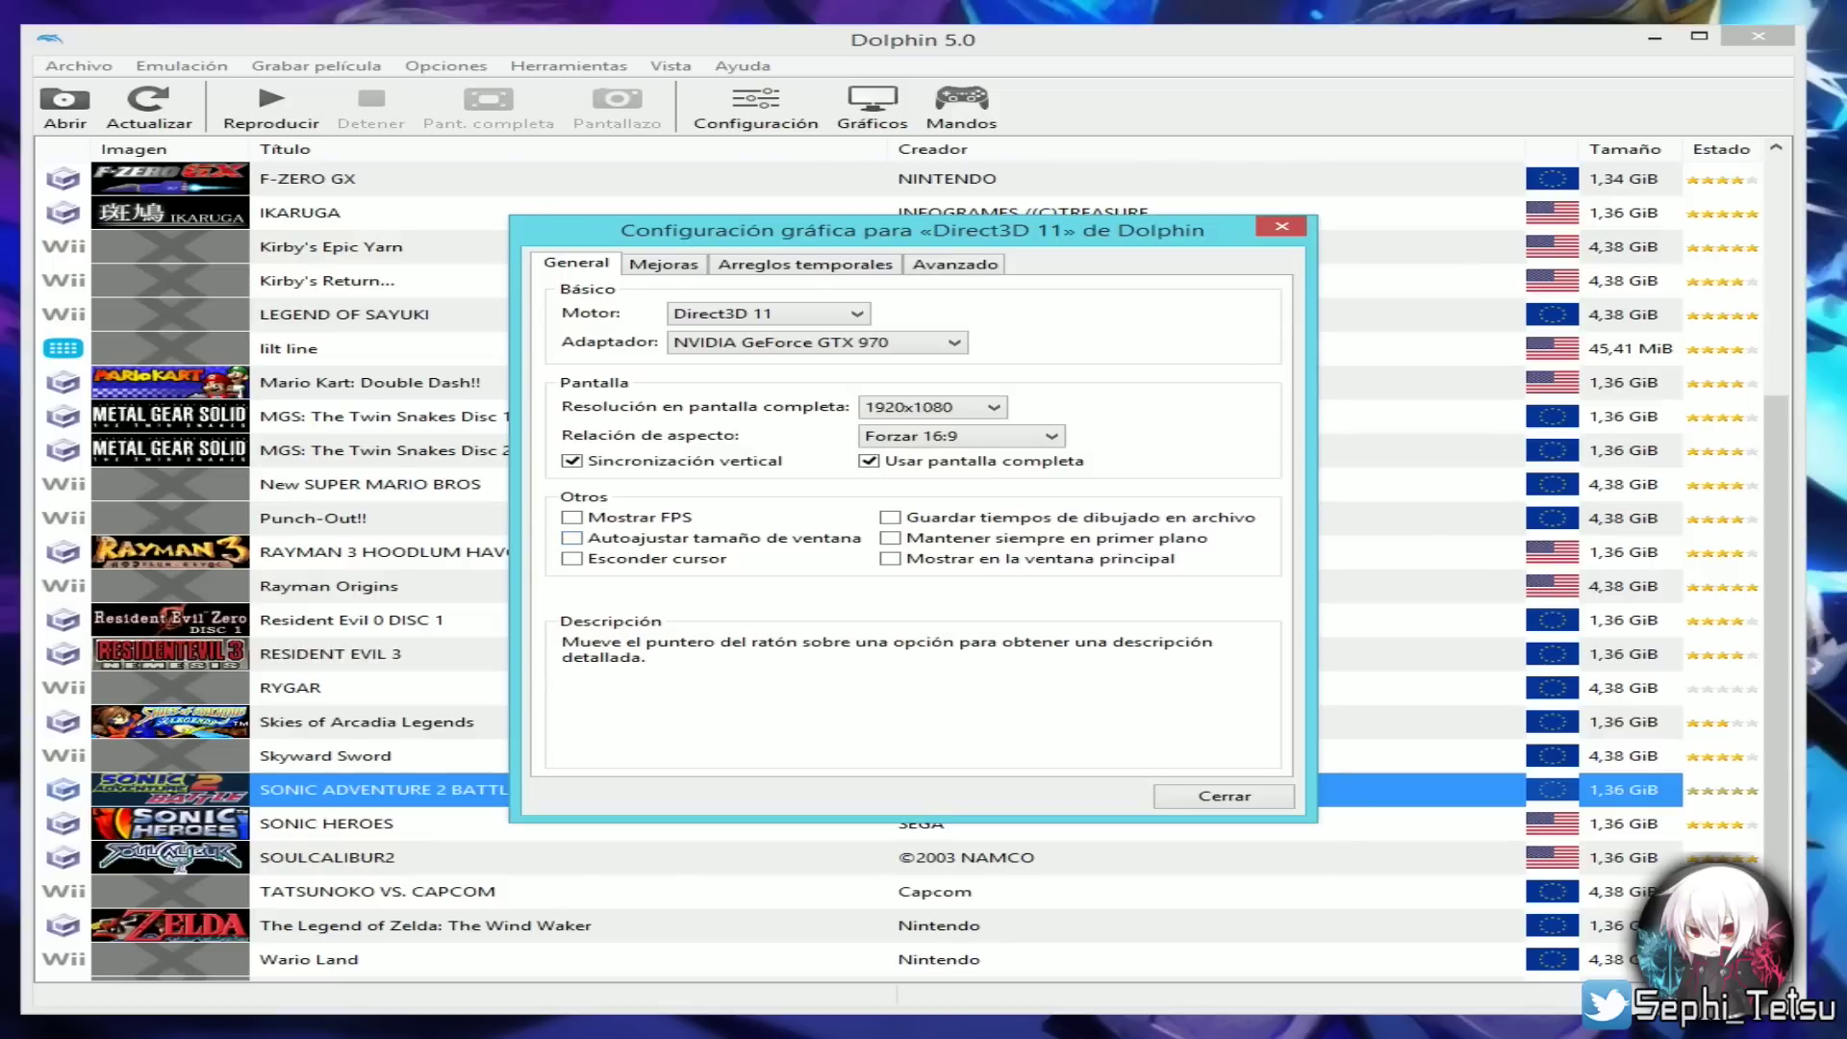
click(664, 264)
key(ctrl+Tab)
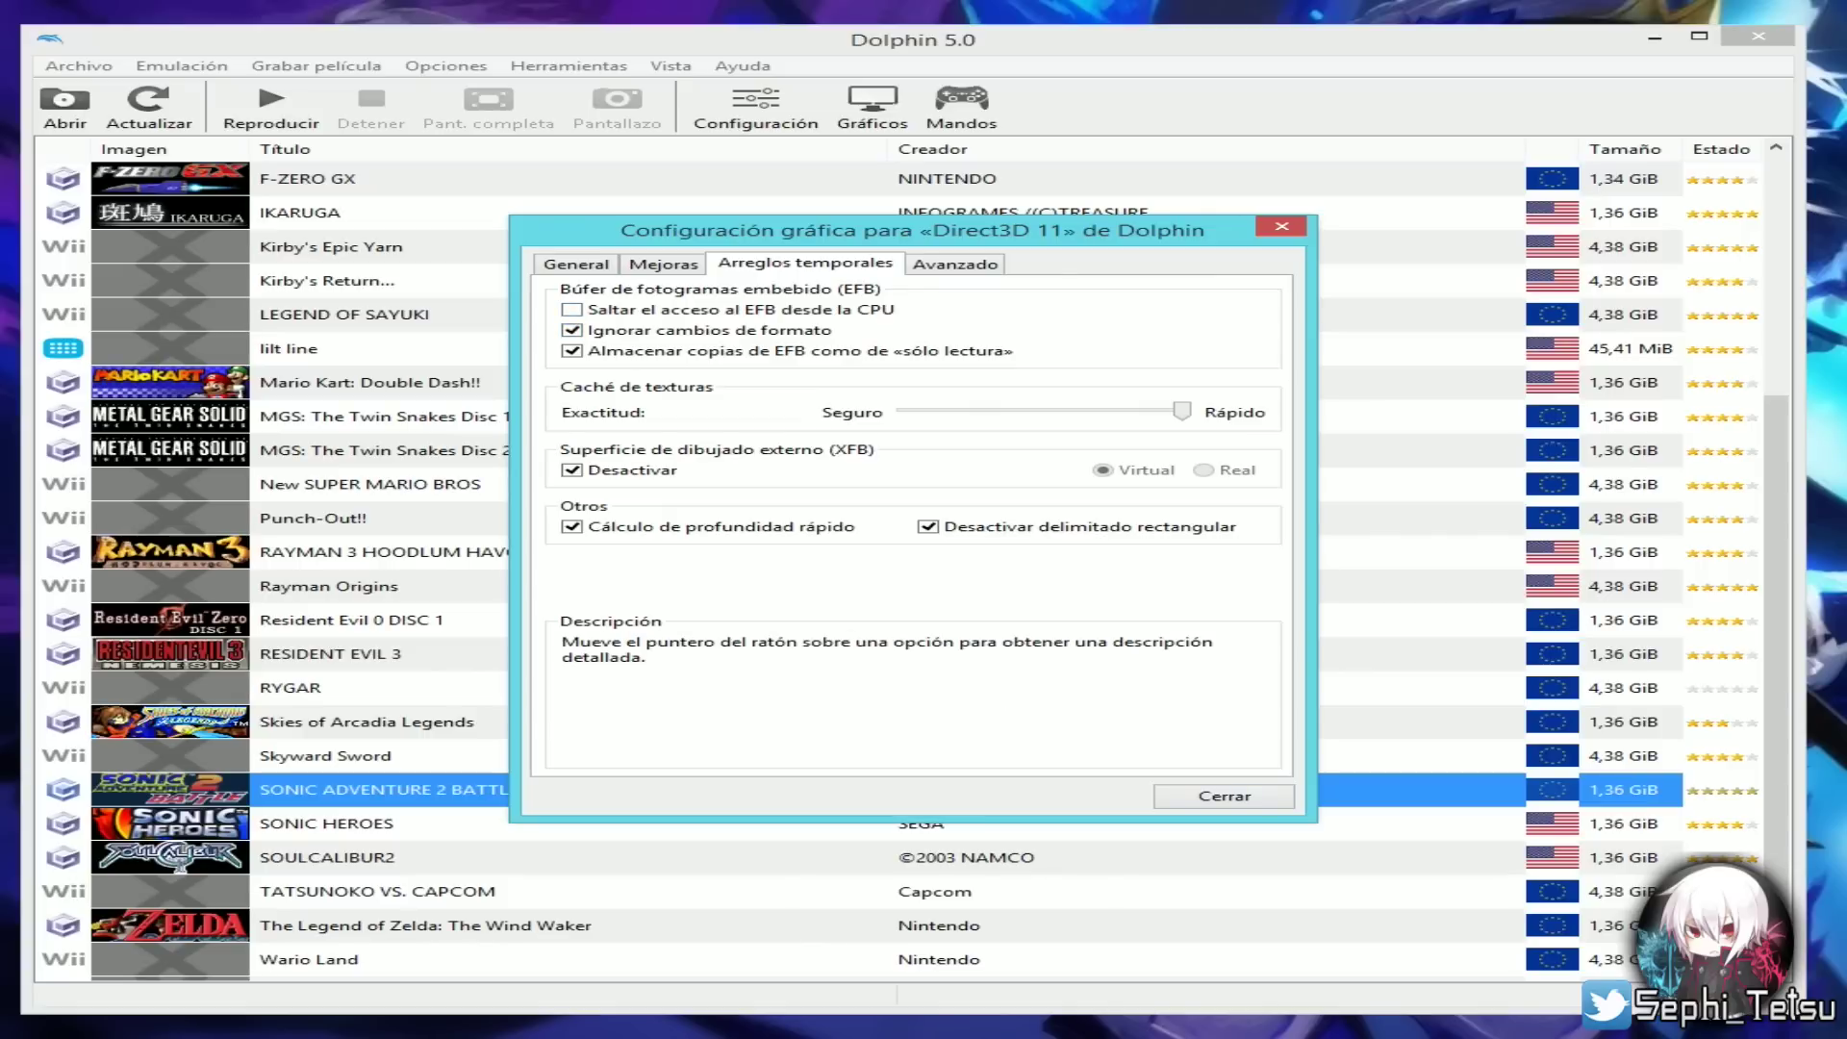
key(Escape)
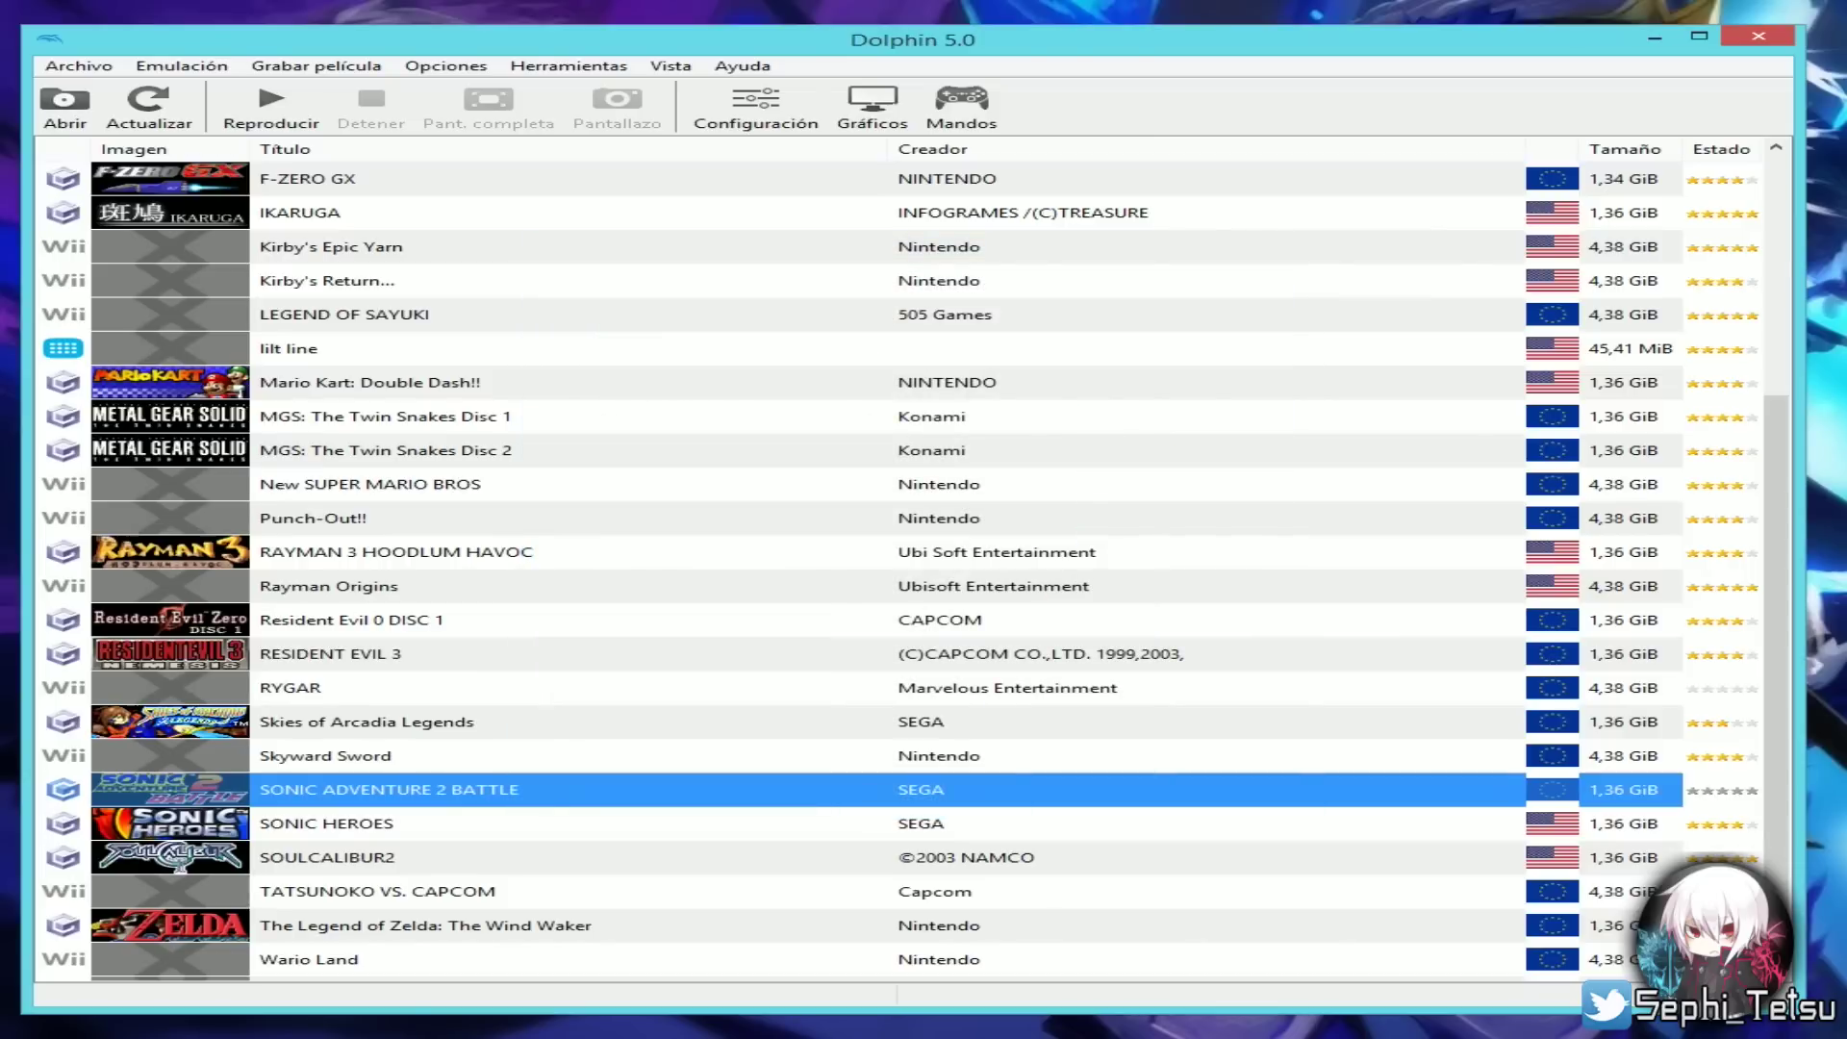